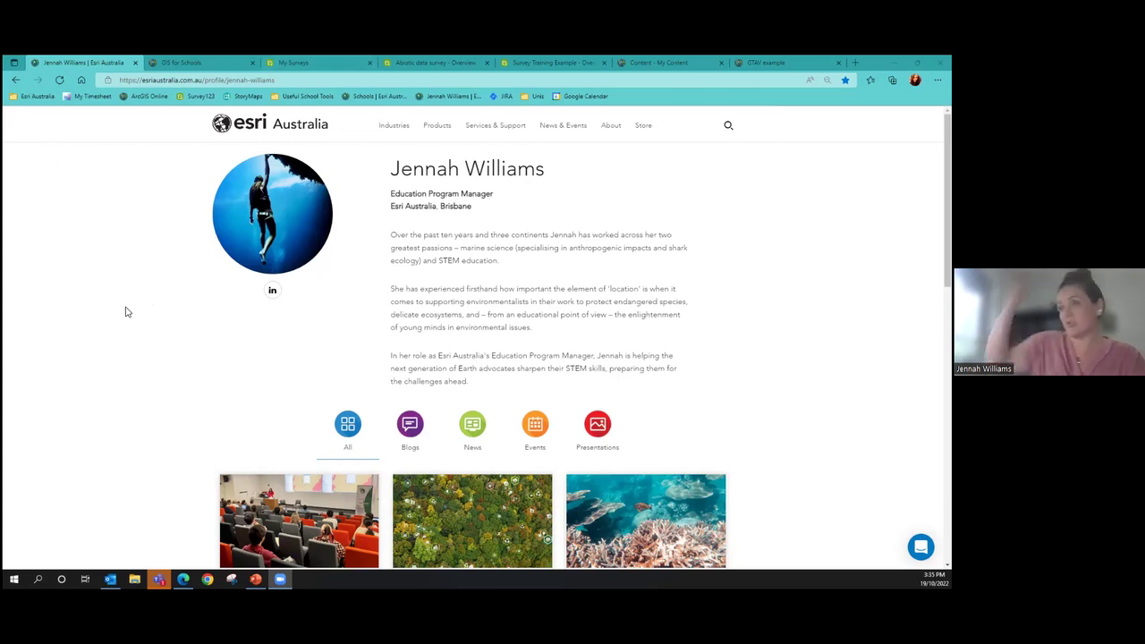
# Switch to the GIS for Schools ArcGIS Online organisation home page tab
pyautogui.click(220, 61)
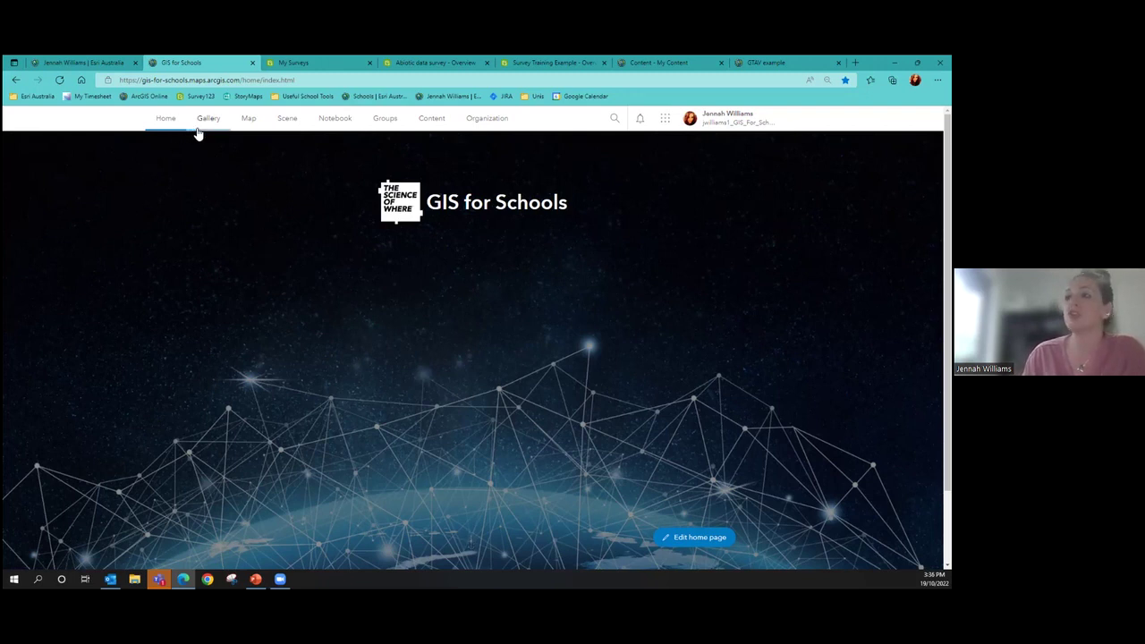
pyautogui.click(664, 119)
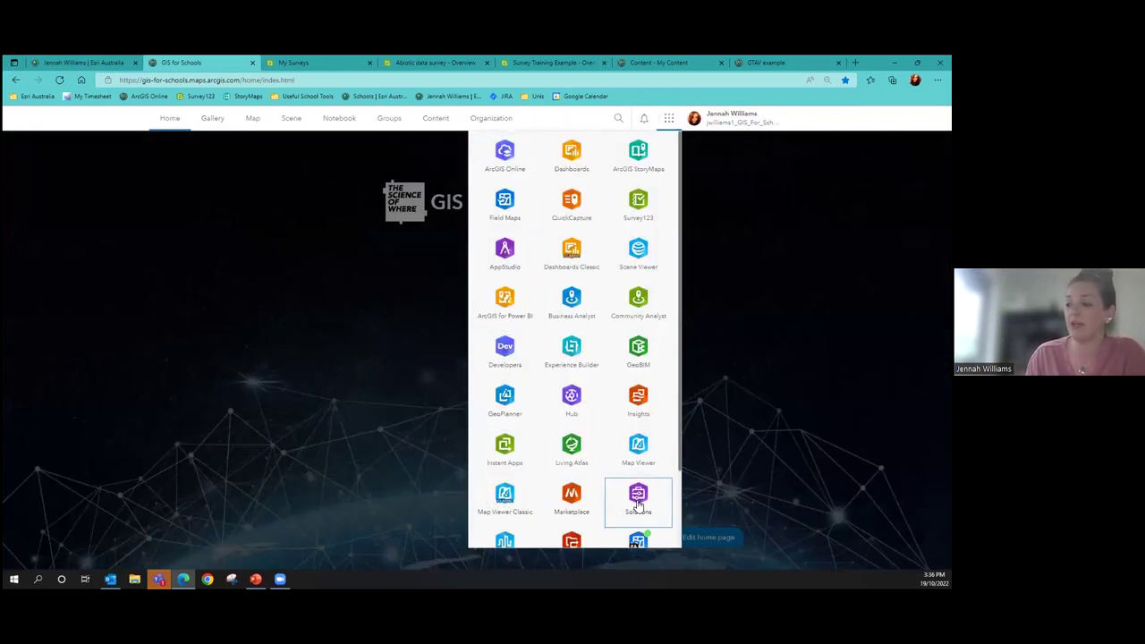
pyautogui.scroll(-2, 637, 506)
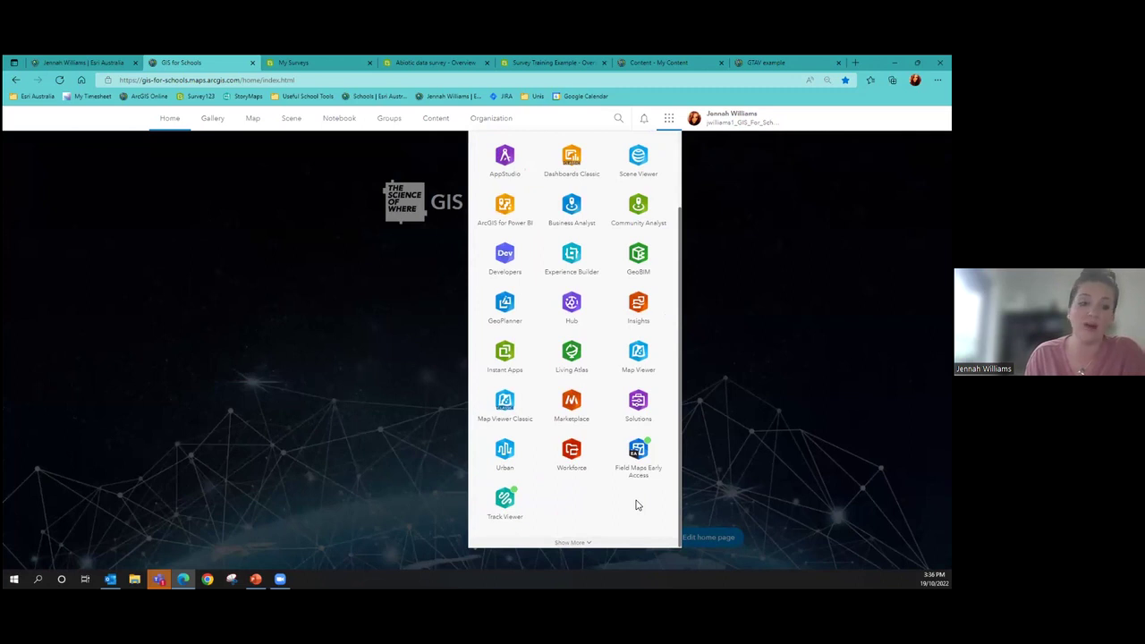
pyautogui.scroll(2, 637, 506)
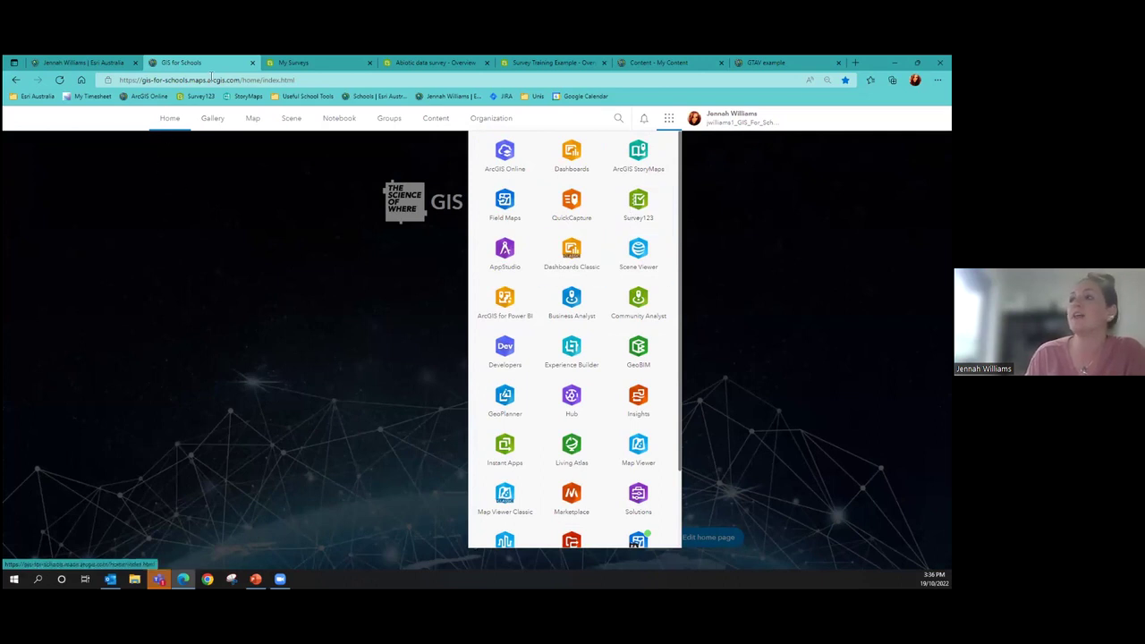
pyautogui.click(288, 268)
# Browse the My Surveys cards, then open the Abiotic data survey overview showing its 4 records
pyautogui.click(293, 63)
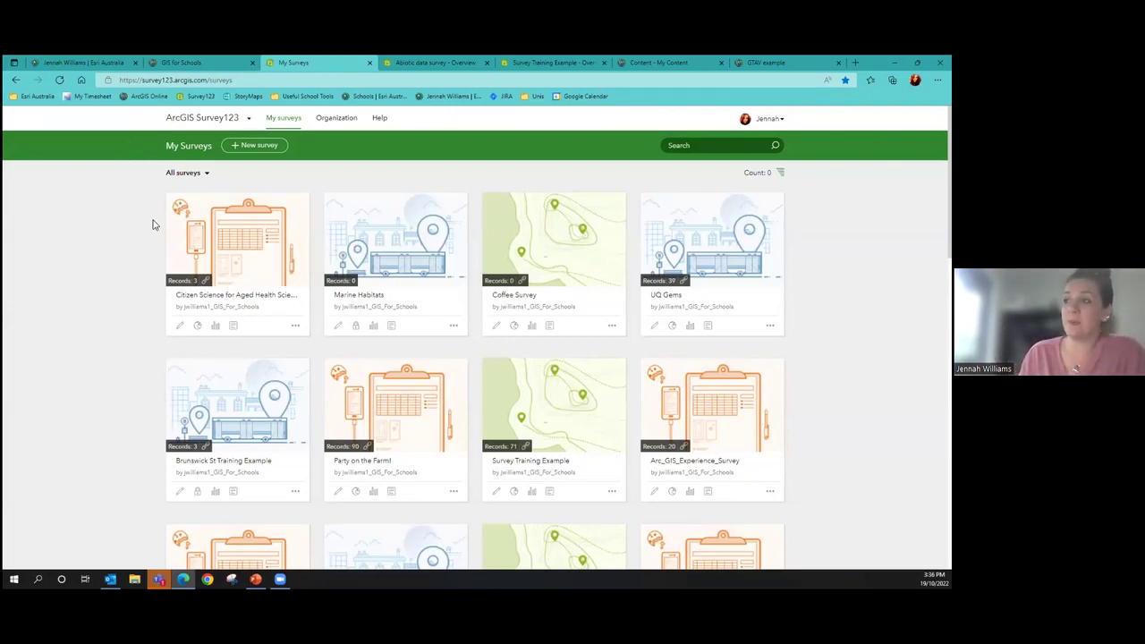
pyautogui.scroll(-4, 716, 430)
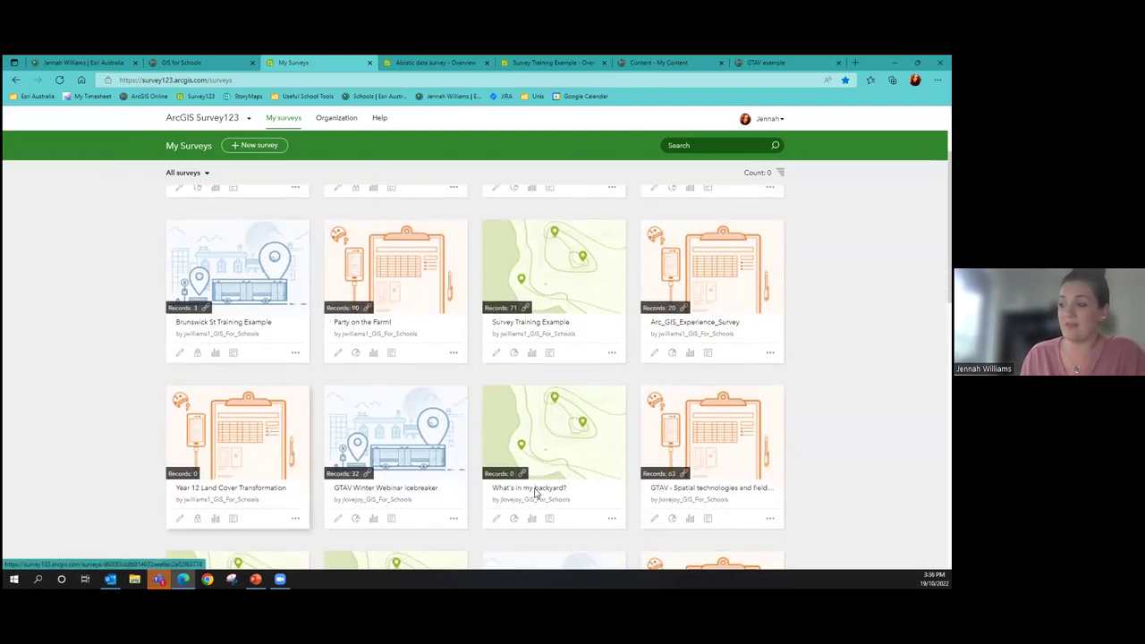
pyautogui.scroll(-15, 680, 453)
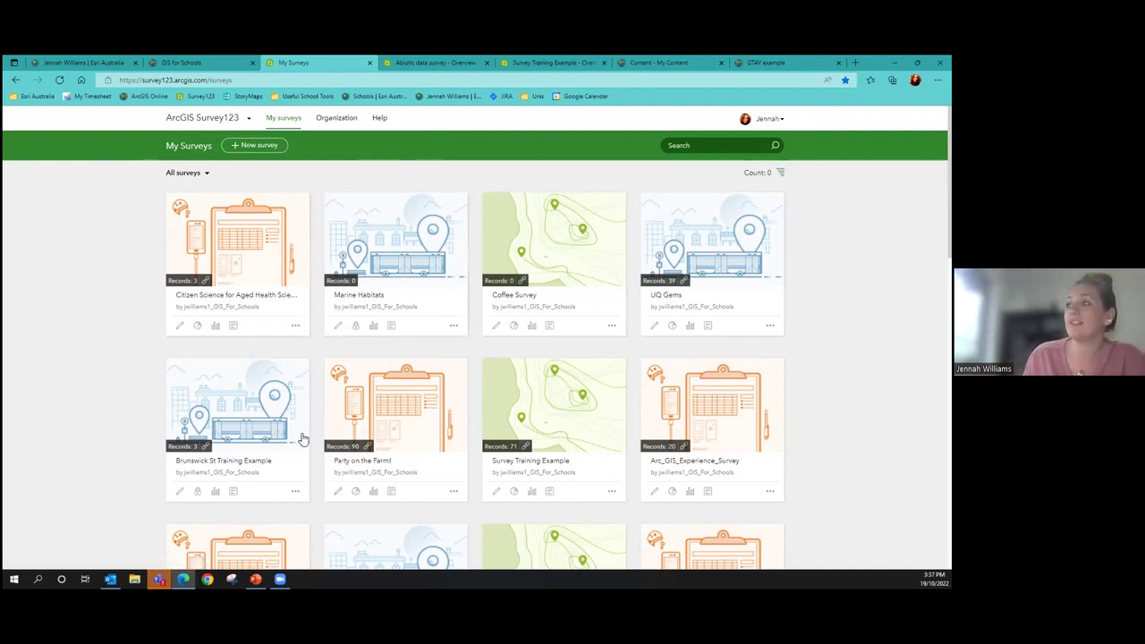
pyautogui.click(437, 60)
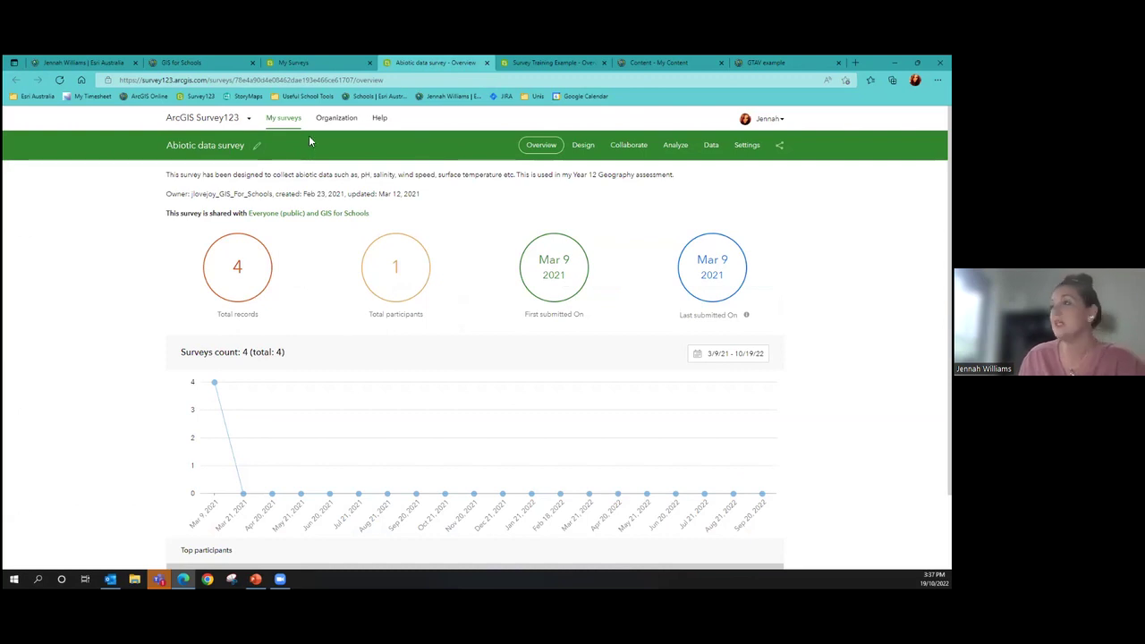
# Open the Abiotic data survey in the Design view to show its Port of Brisbane form questions
pyautogui.click(583, 145)
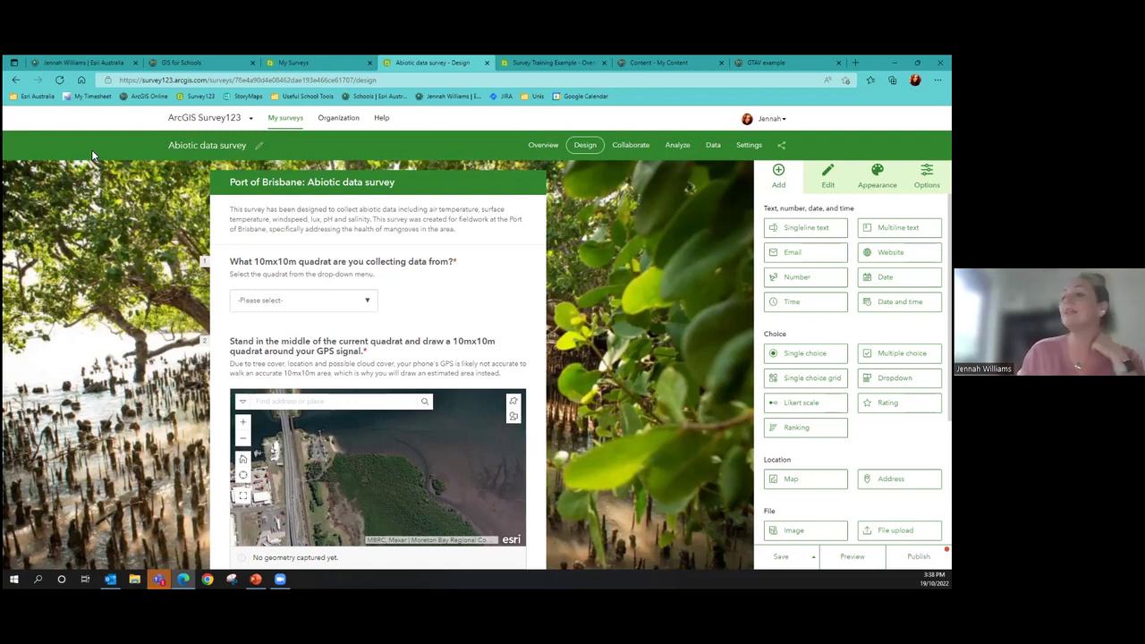
# Select the quadrat drop-down question to inspect its Dropdown properties in the Edit panel
pyautogui.click(464, 283)
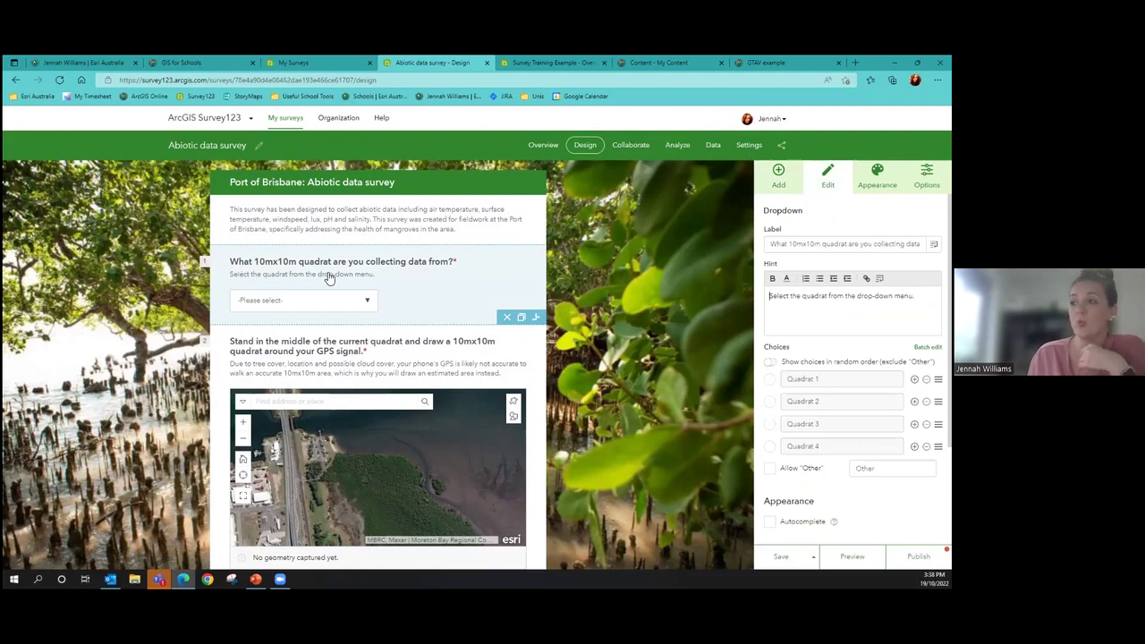
pyautogui.scroll(-2, 739, 274)
pyautogui.scroll(2, 694, 279)
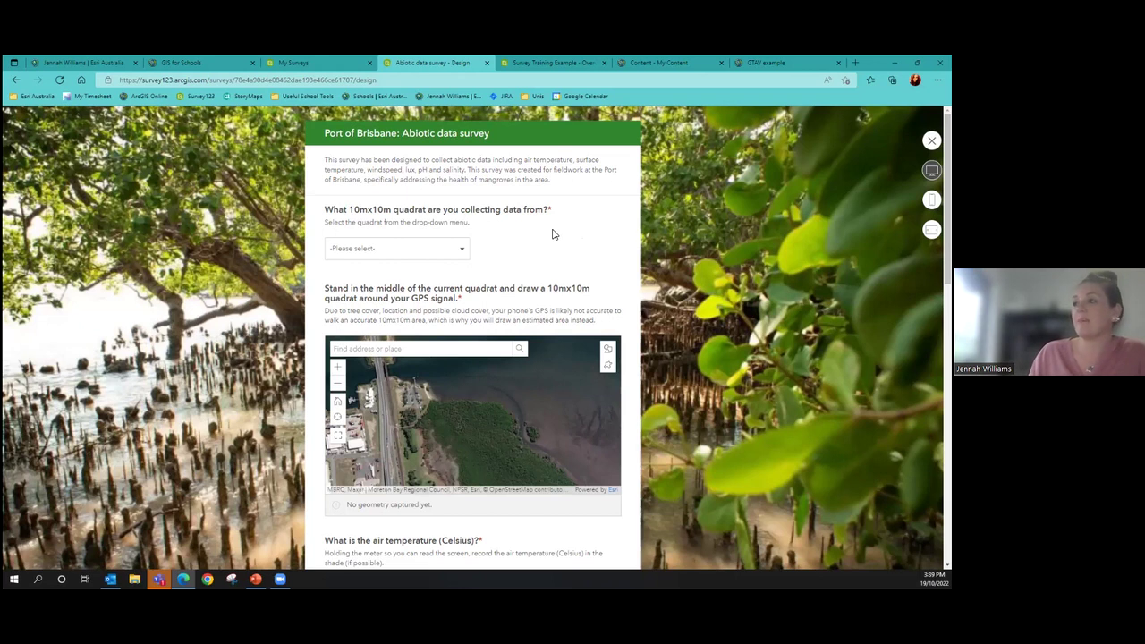
# In the preview, answer the quadrat question with Quadrat 1 and scroll down the form
pyautogui.click(417, 262)
pyautogui.click(417, 261)
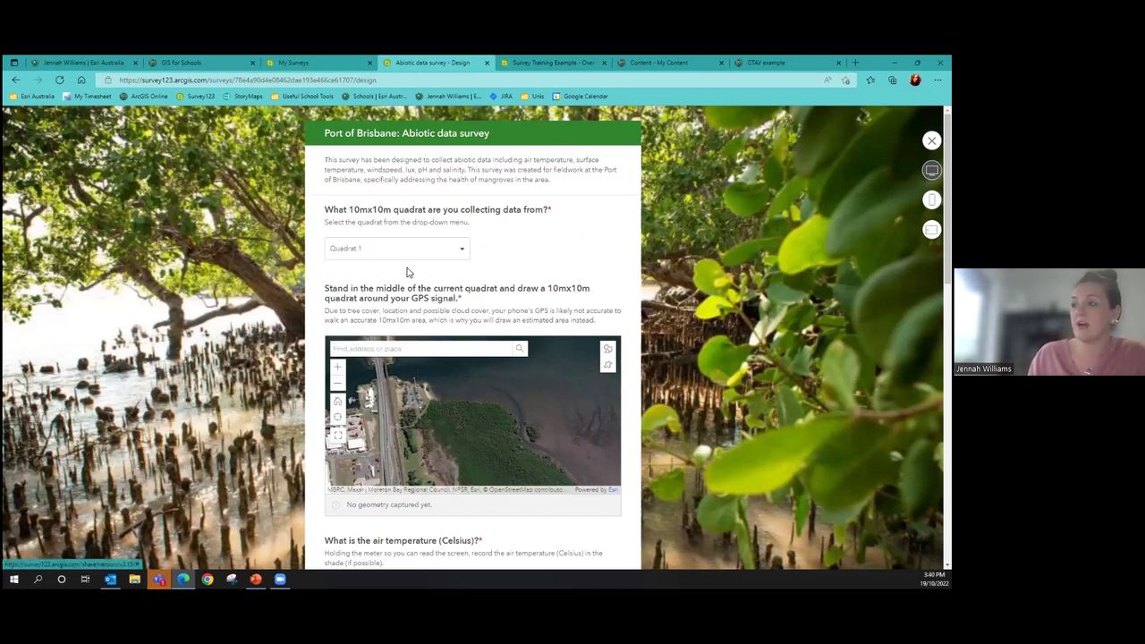
pyautogui.scroll(-3, 504, 265)
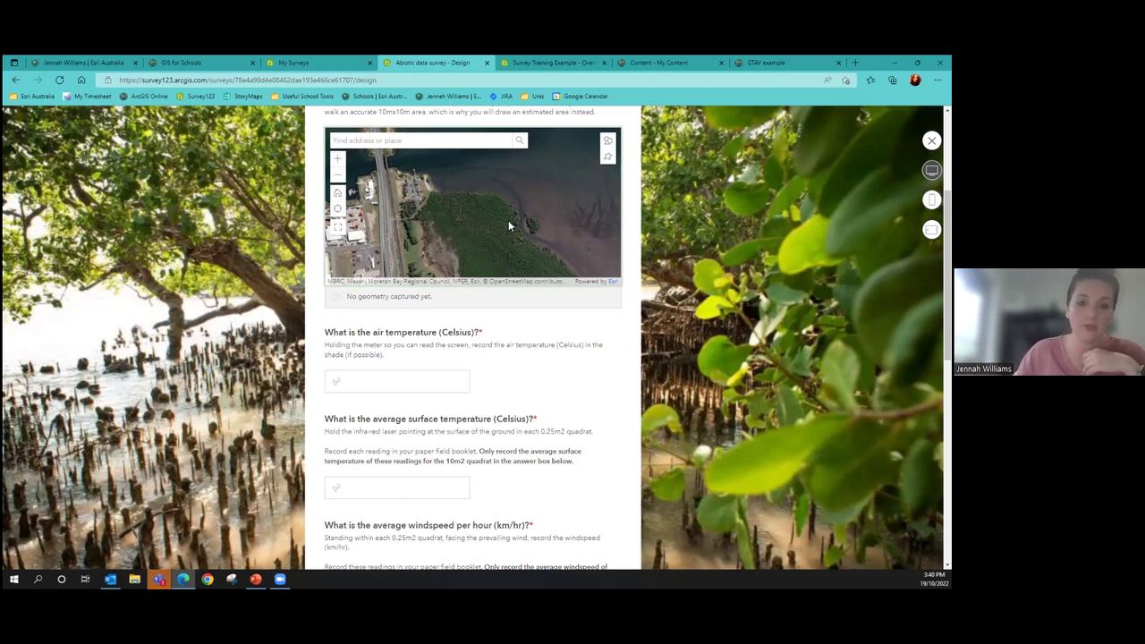
pyautogui.scroll(-3, 519, 238)
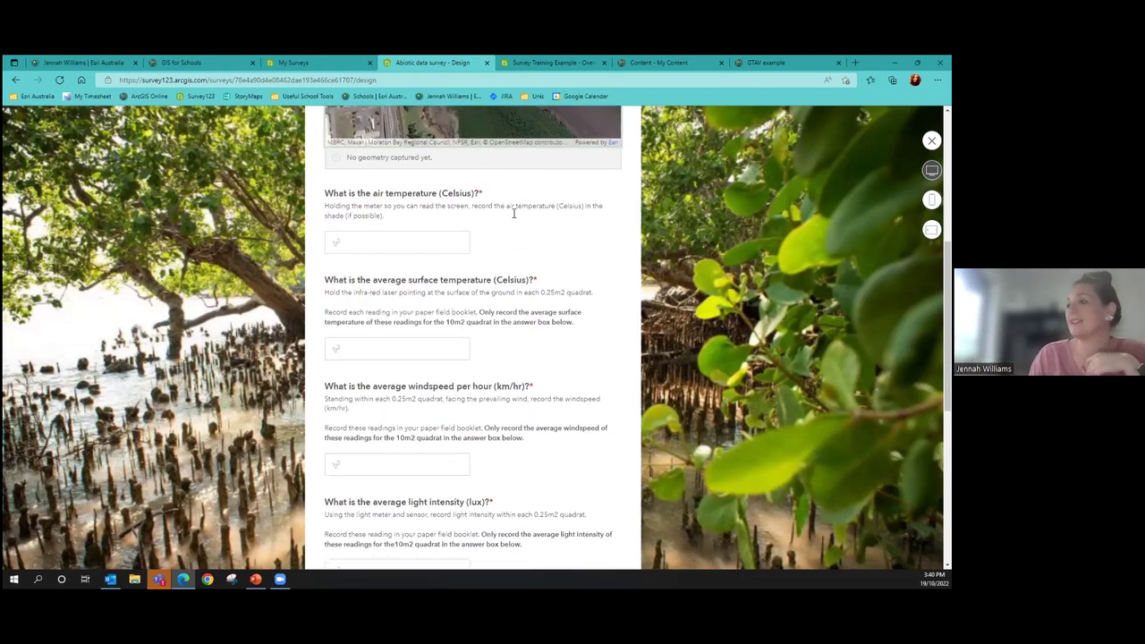
pyautogui.scroll(-3, 477, 194)
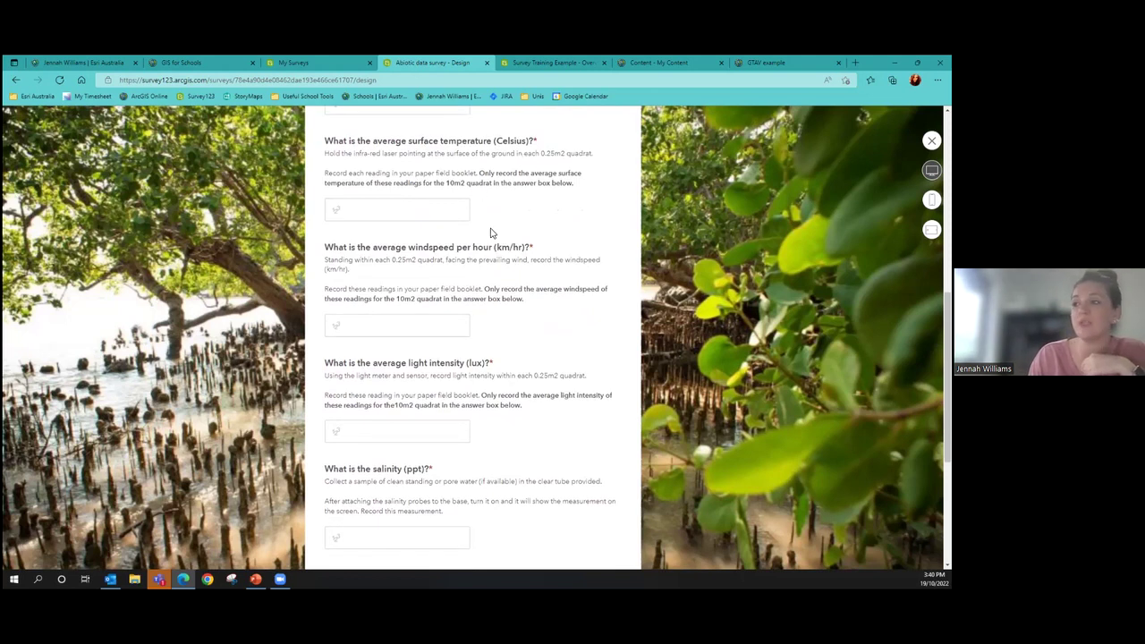
# Try the surface temperature and salinity answers, enter a pH of 8.5, then close the preview
pyautogui.click(402, 212)
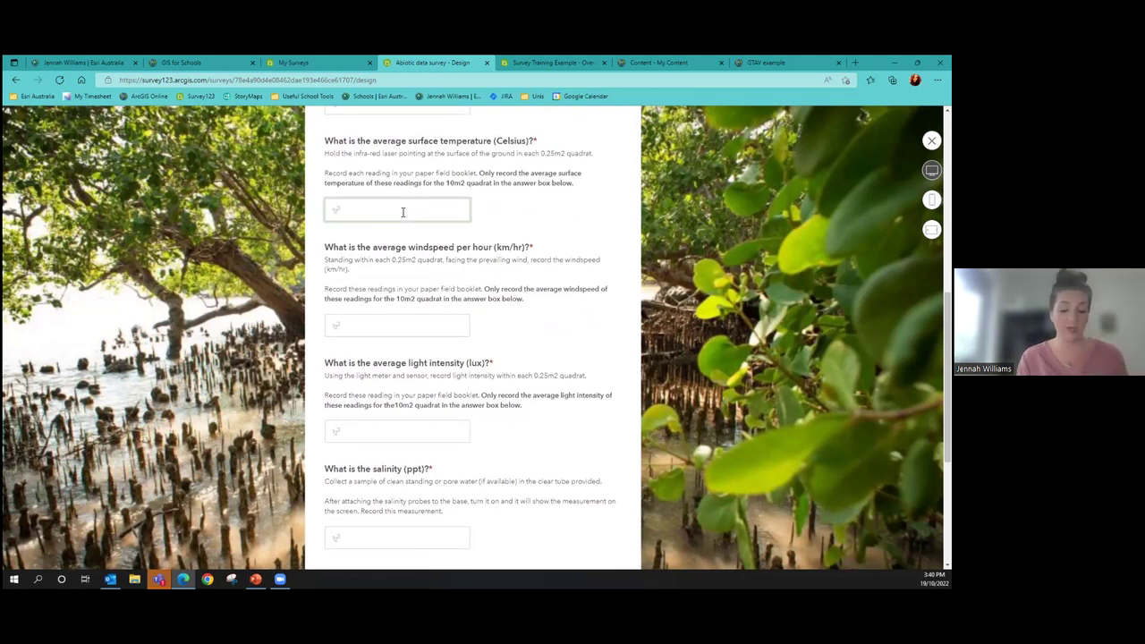
pyautogui.scroll(-3, 403, 212)
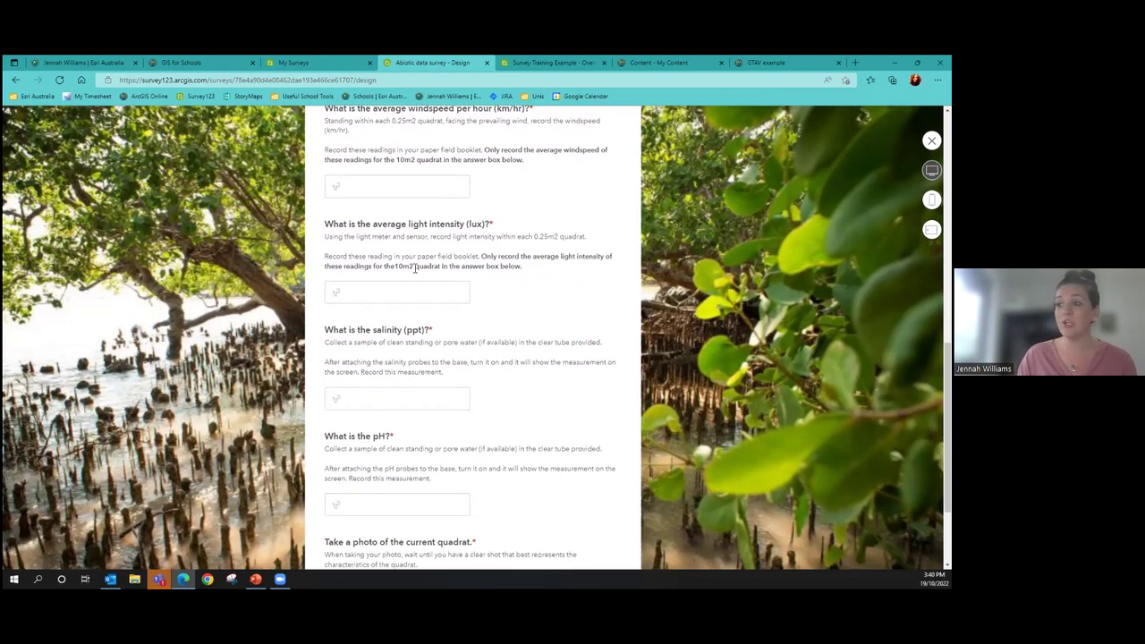
pyautogui.click(412, 391)
pyautogui.scroll(-2, 411, 394)
pyautogui.click(409, 433)
pyautogui.write('8.5')
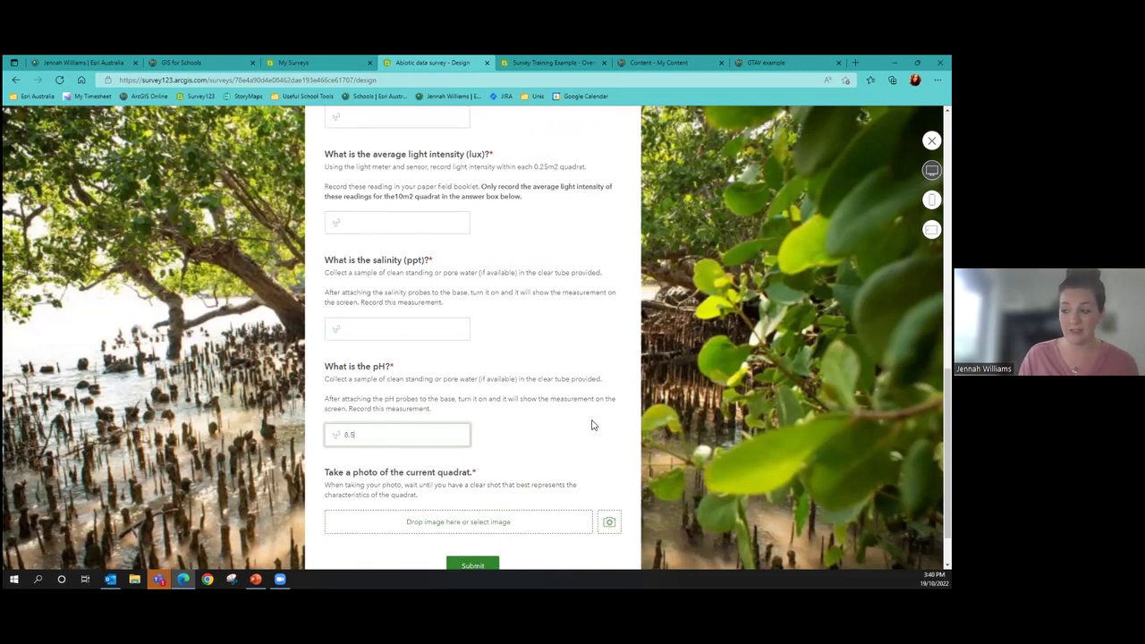
pyautogui.scroll(-2, 588, 423)
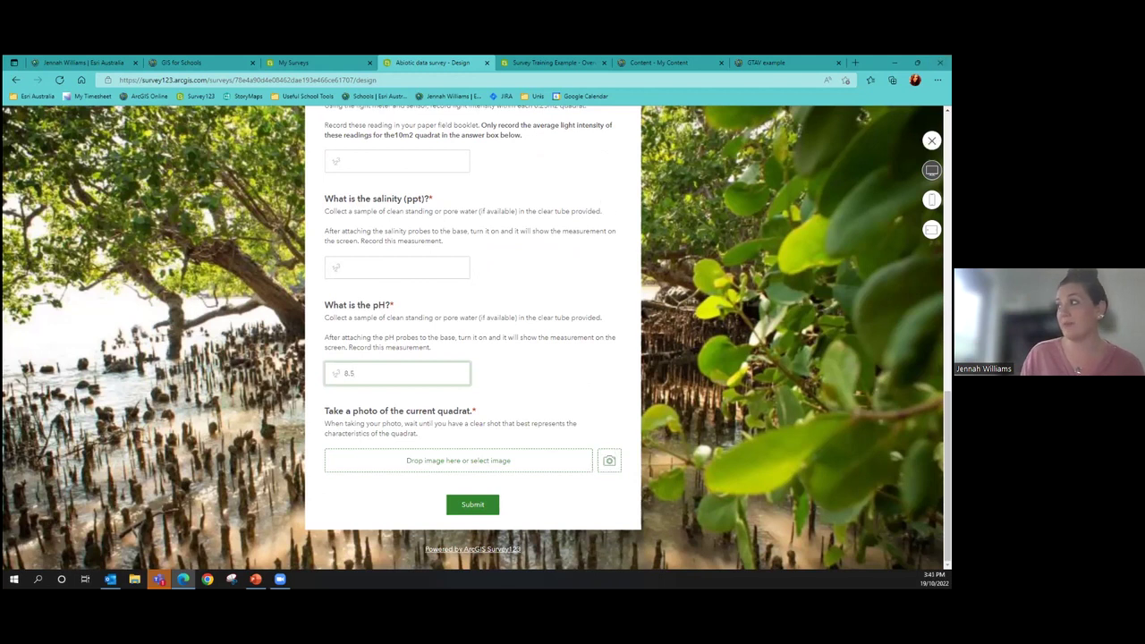
pyautogui.click(931, 141)
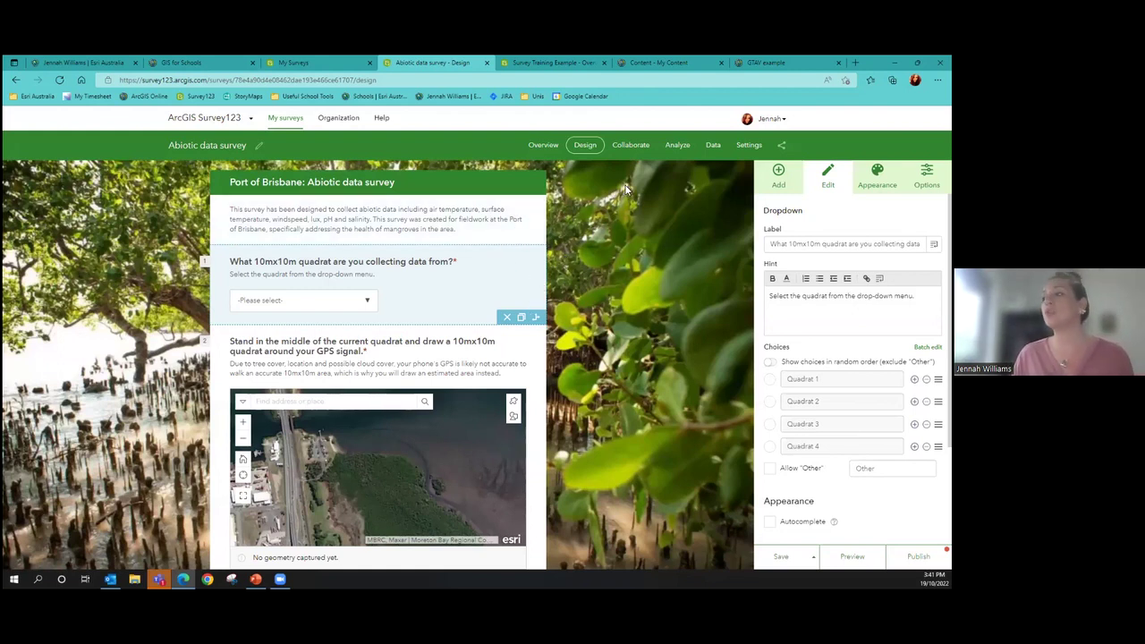
# Open the Analyze page, confirming leaving the unsaved design page
pyautogui.click(679, 148)
pyautogui.click(555, 199)
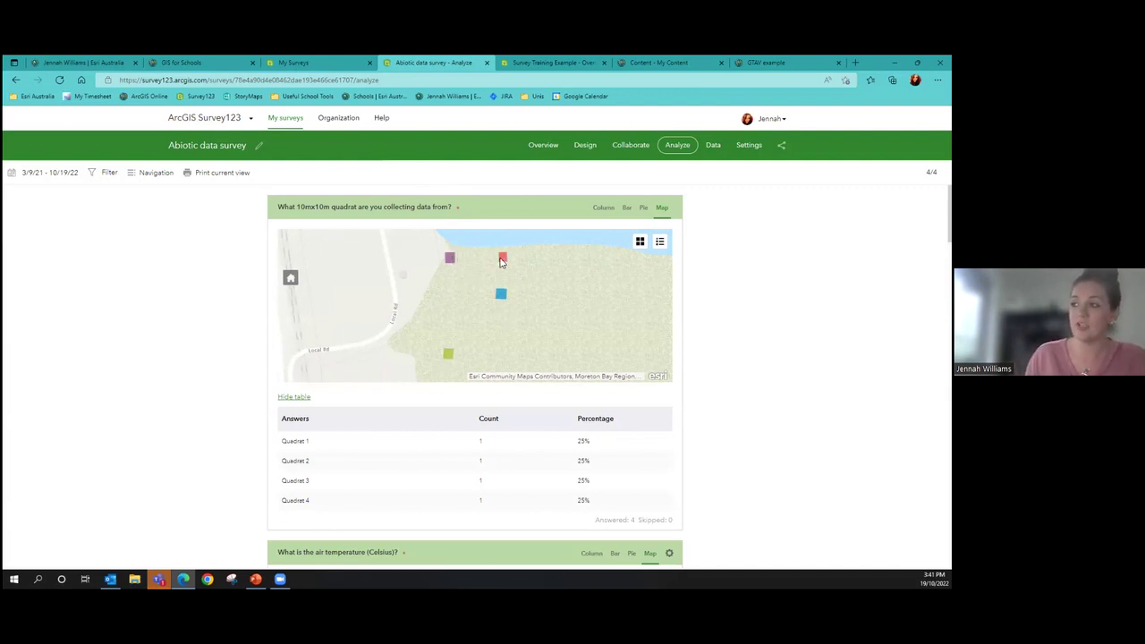
# Pan the quadrat results map to centre the four quadrat markers
pyautogui.scroll(-5, 544, 301)
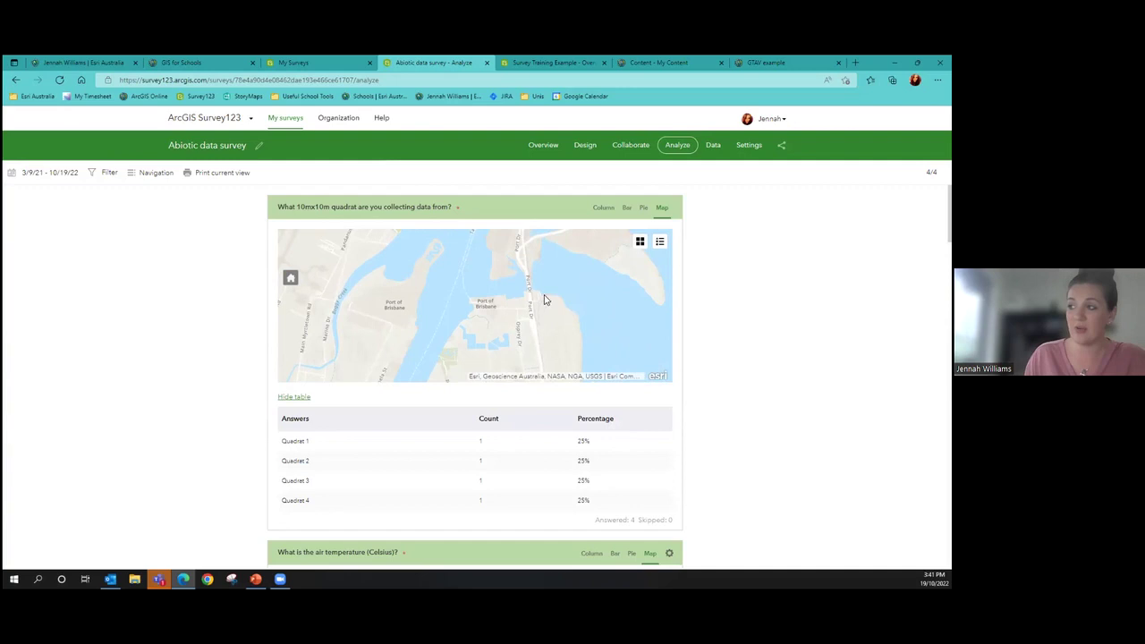
pyautogui.scroll(4, 546, 305)
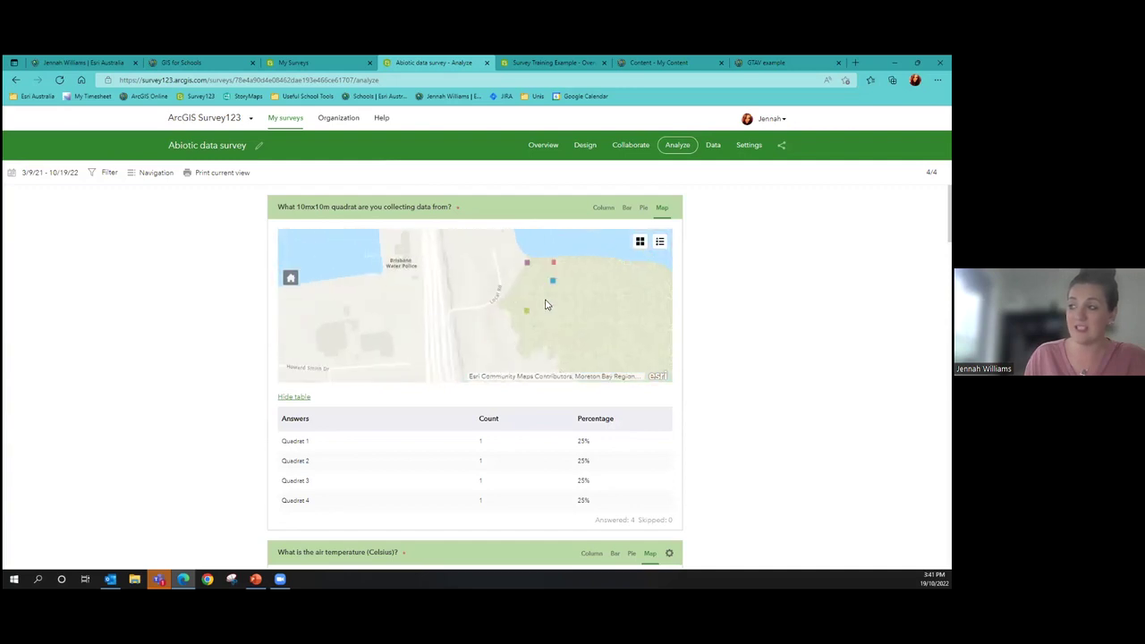
pyautogui.moveTo(549, 300); pyautogui.dragTo(527, 321)
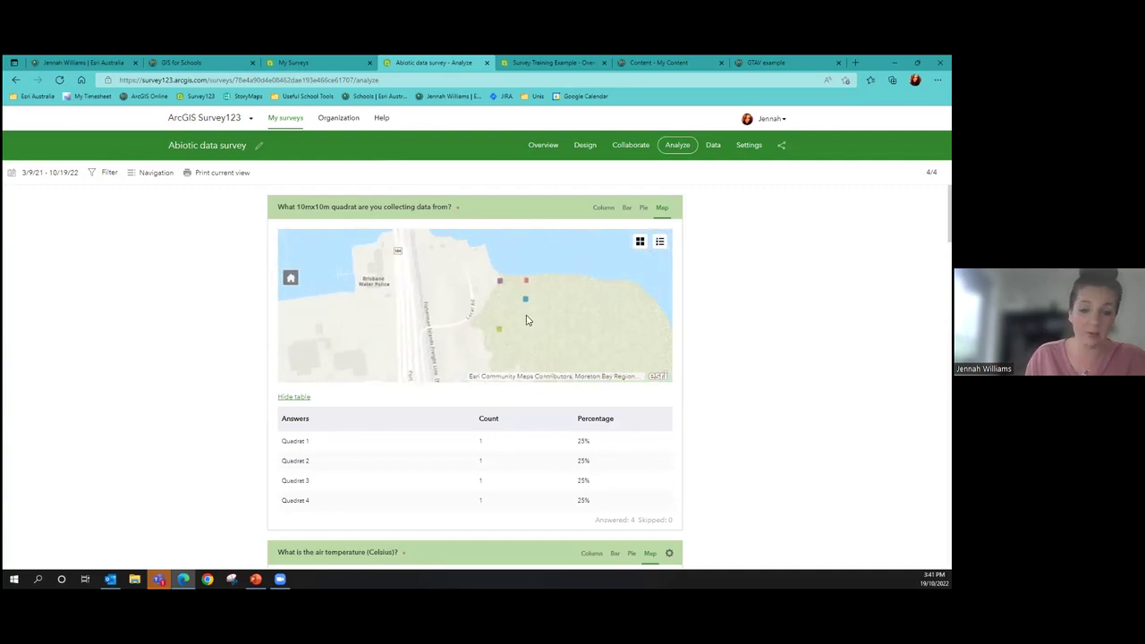
pyautogui.scroll(-3, 713, 314)
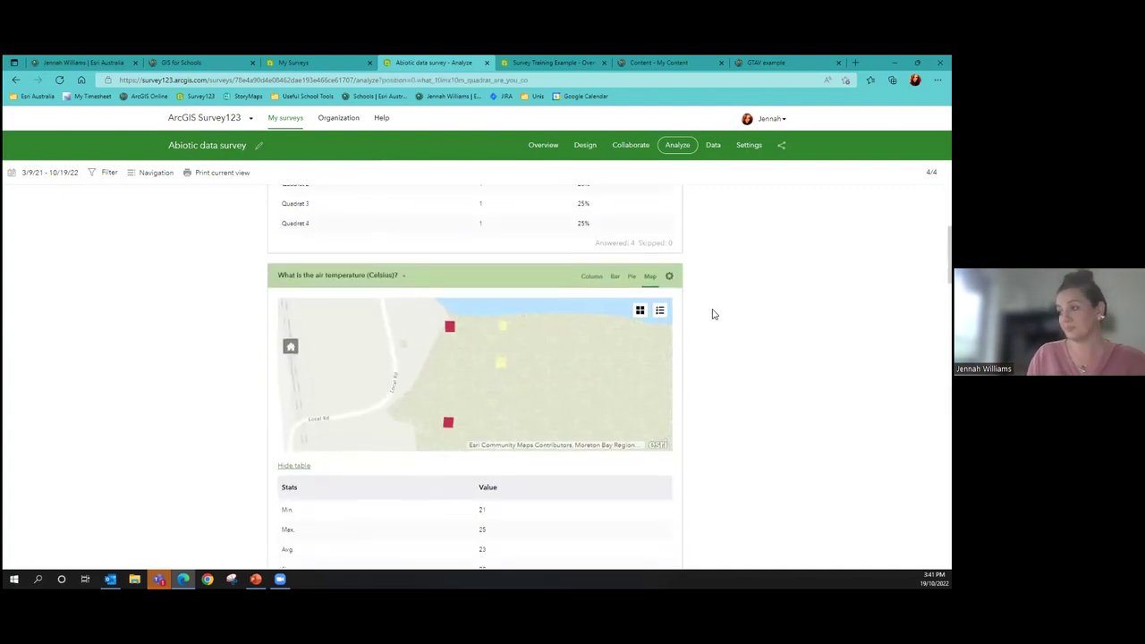
pyautogui.moveTo(495, 348); pyautogui.dragTo(463, 348)
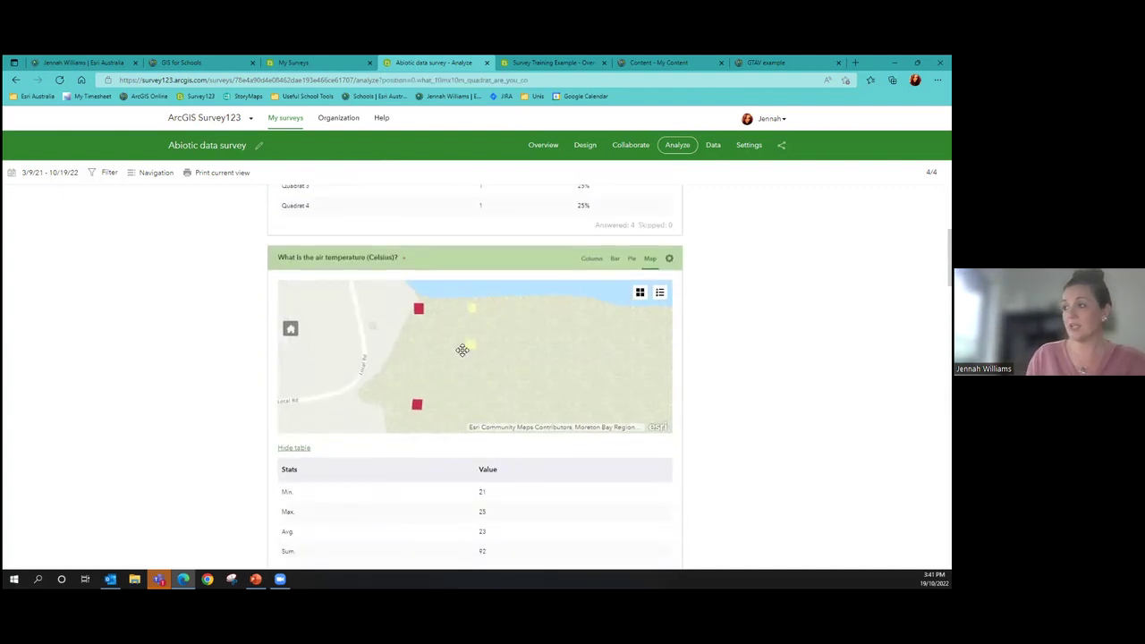
# Switch the air temperature results through column, bar and pie charts to a map with colour legend
pyautogui.click(601, 263)
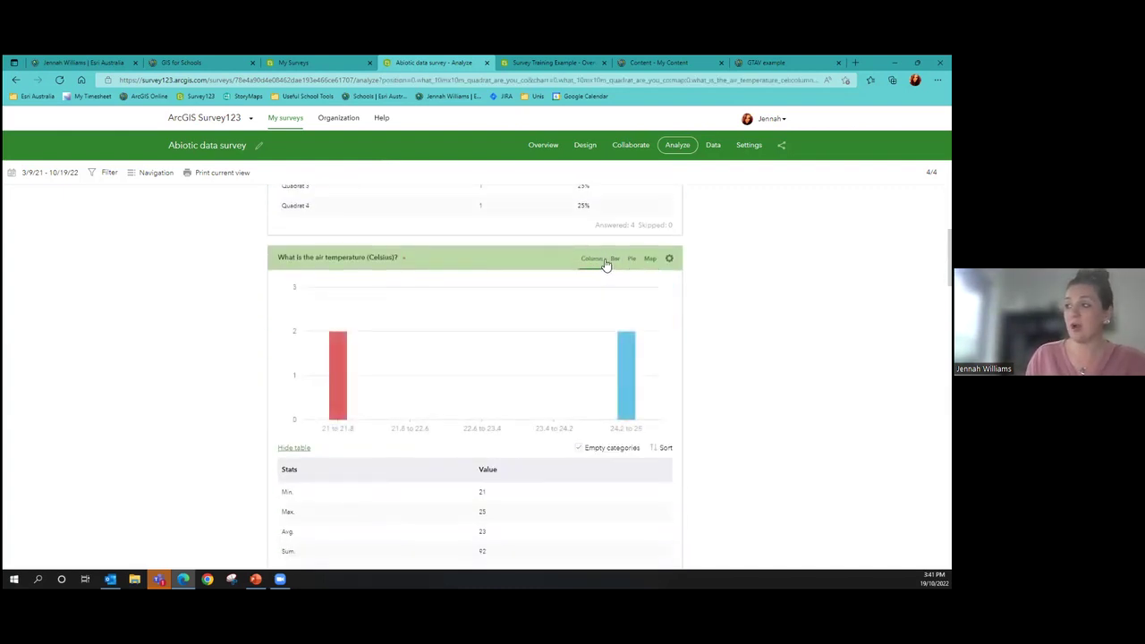
pyautogui.click(614, 260)
pyautogui.click(632, 262)
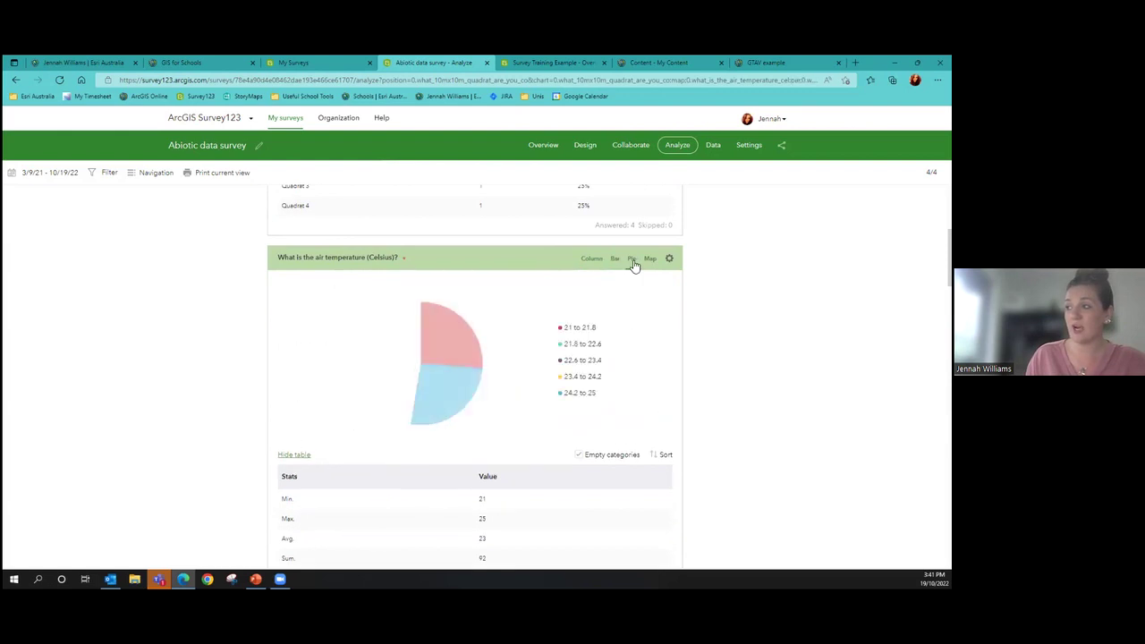
pyautogui.click(650, 260)
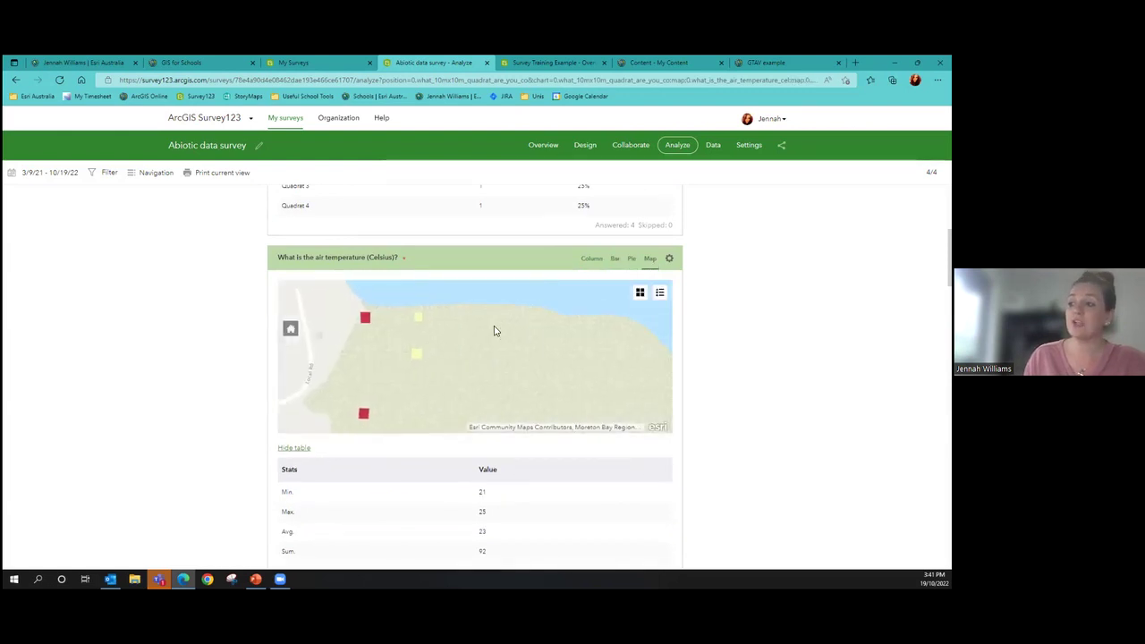
pyautogui.click(662, 294)
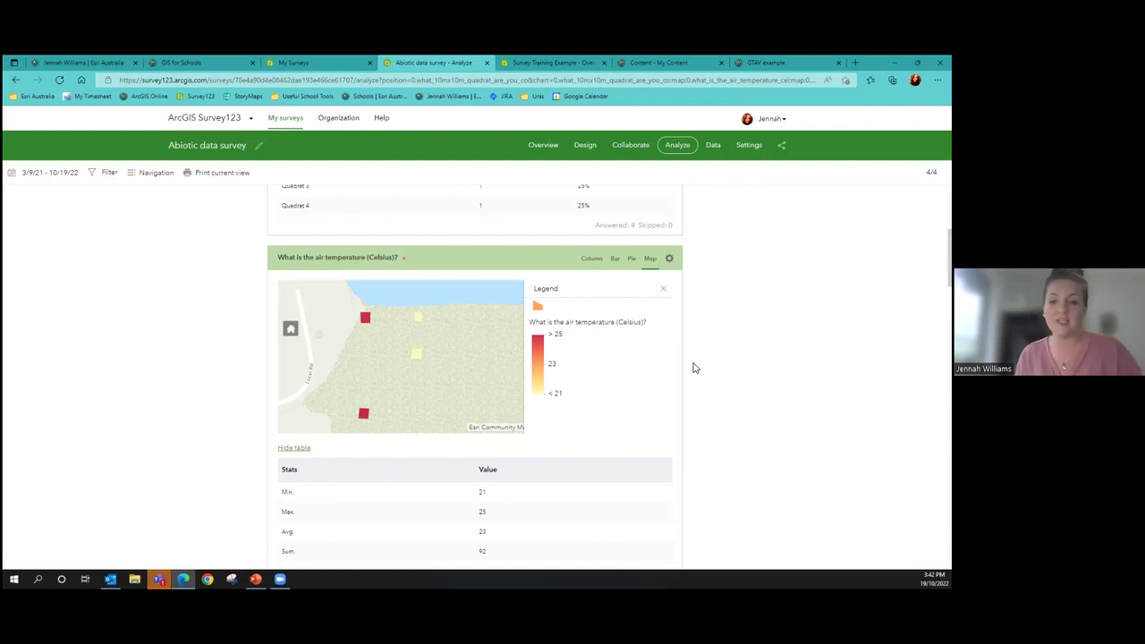
# Scroll through the remaining results past the pH chart to the quadrat photos
pyautogui.scroll(-5, 475, 375)
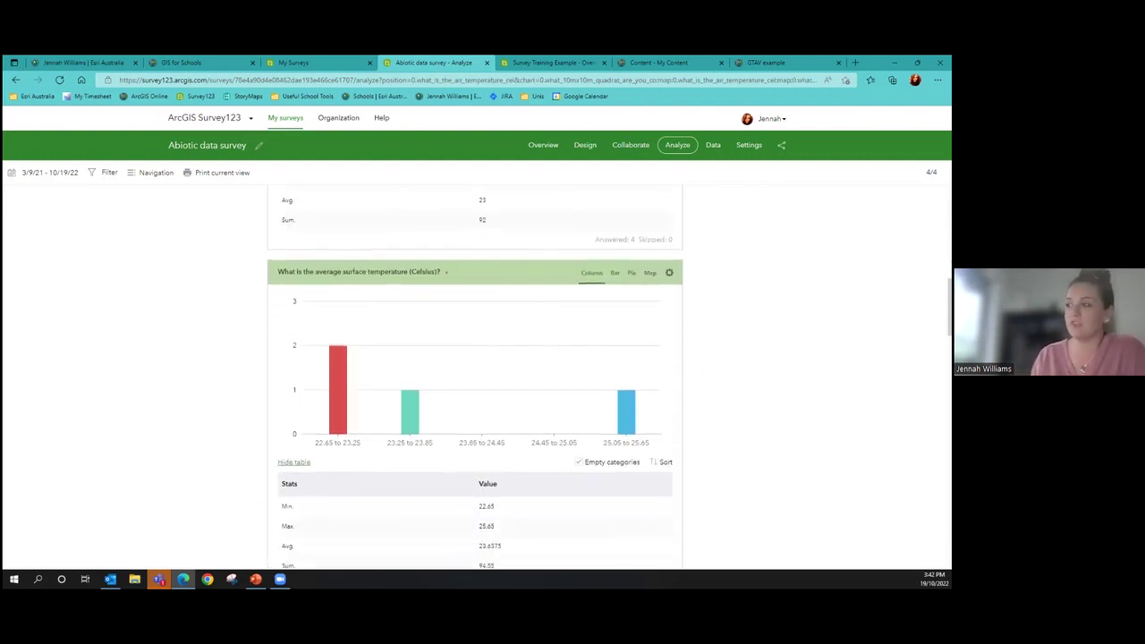
pyautogui.scroll(1, 475, 376)
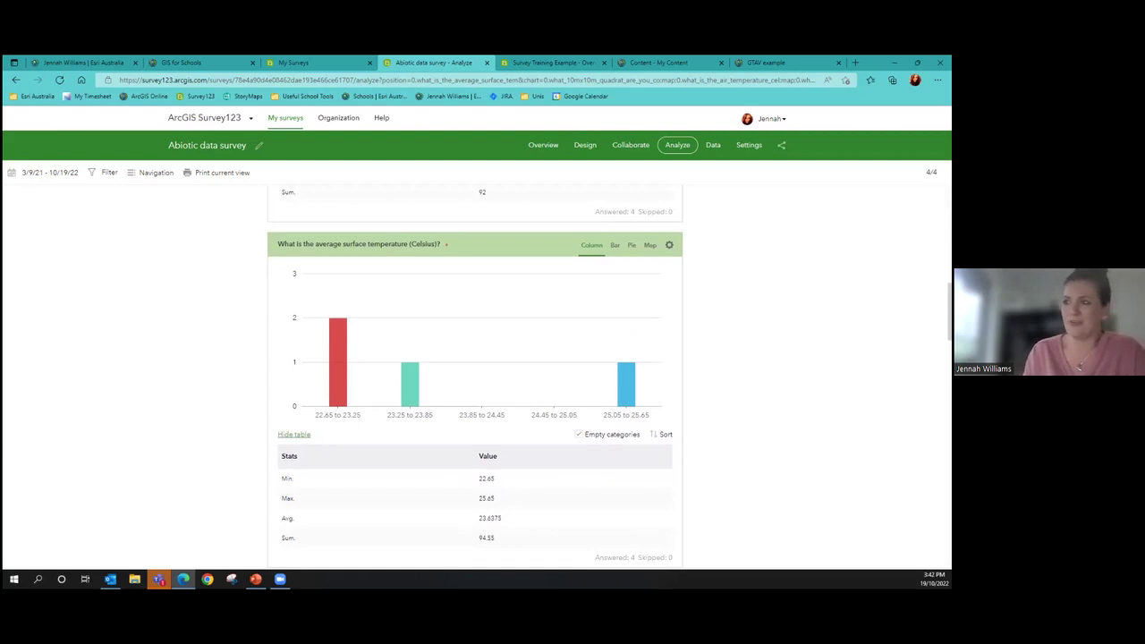
pyautogui.scroll(-8, 707, 317)
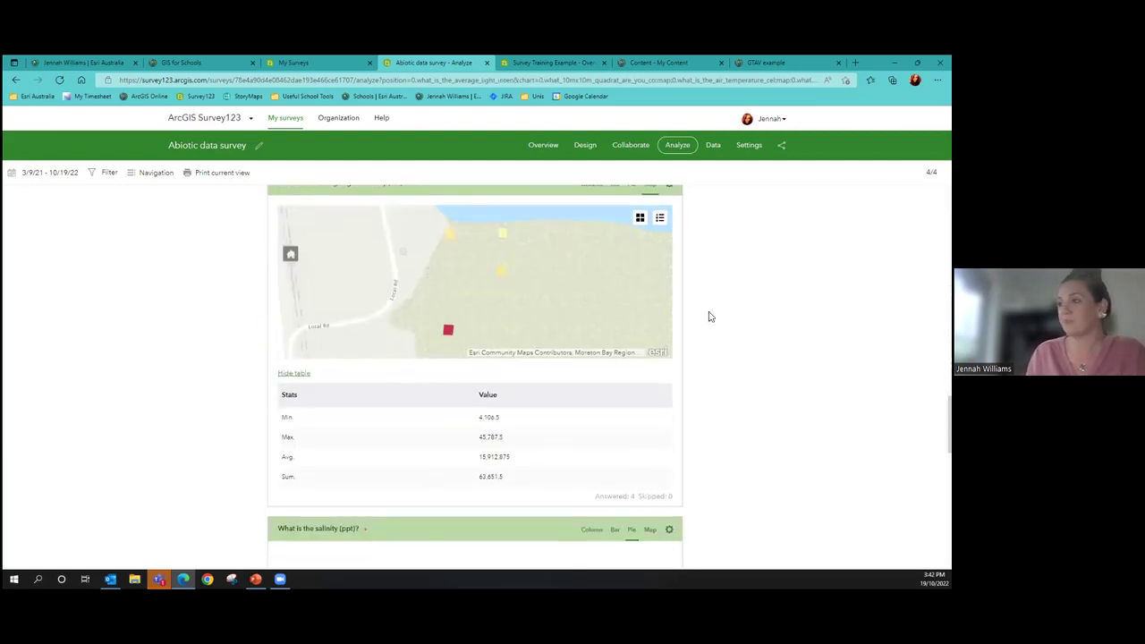
pyautogui.scroll(-3, 687, 366)
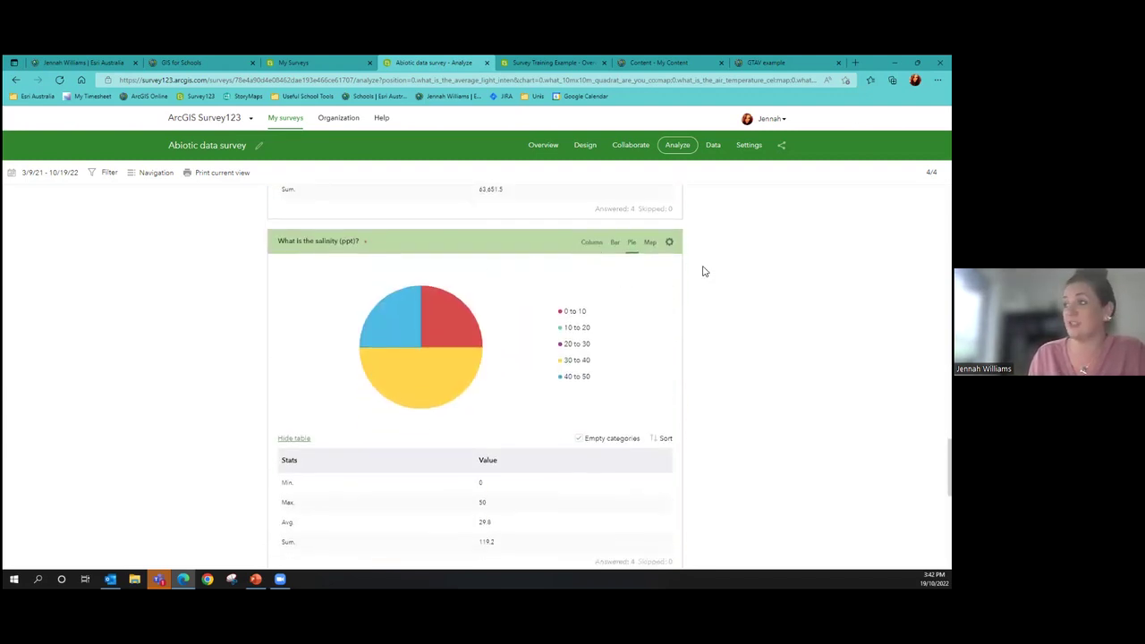
pyautogui.scroll(-5, 521, 283)
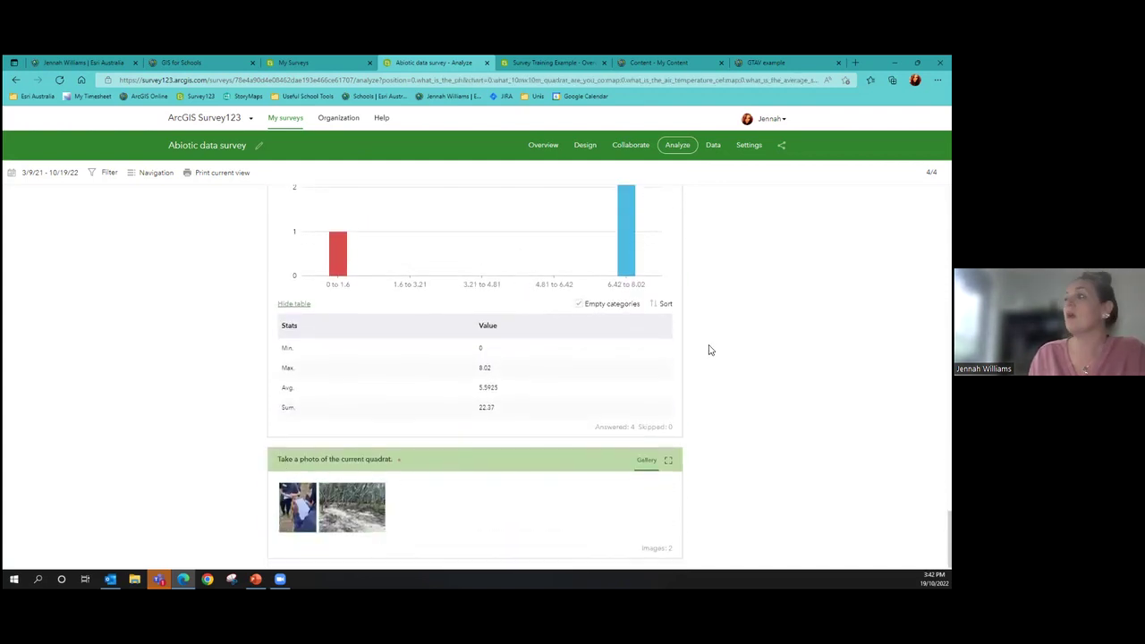
# On the Data page, view the Quadrat 4 record's answers and photo, then start a record filter
pyautogui.click(716, 147)
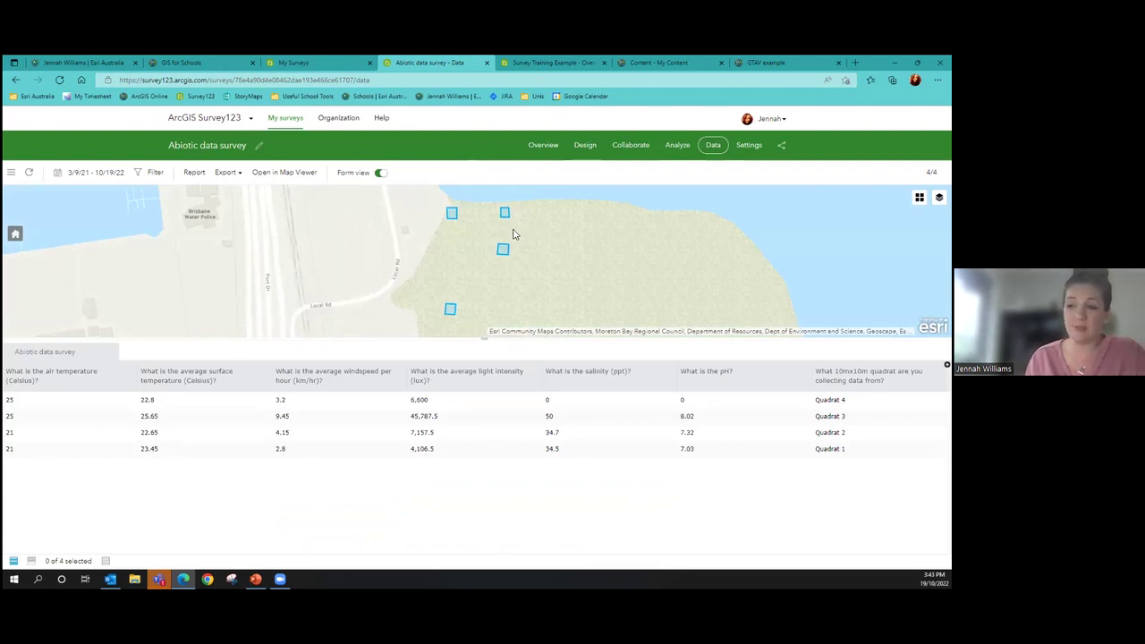
pyautogui.click(452, 215)
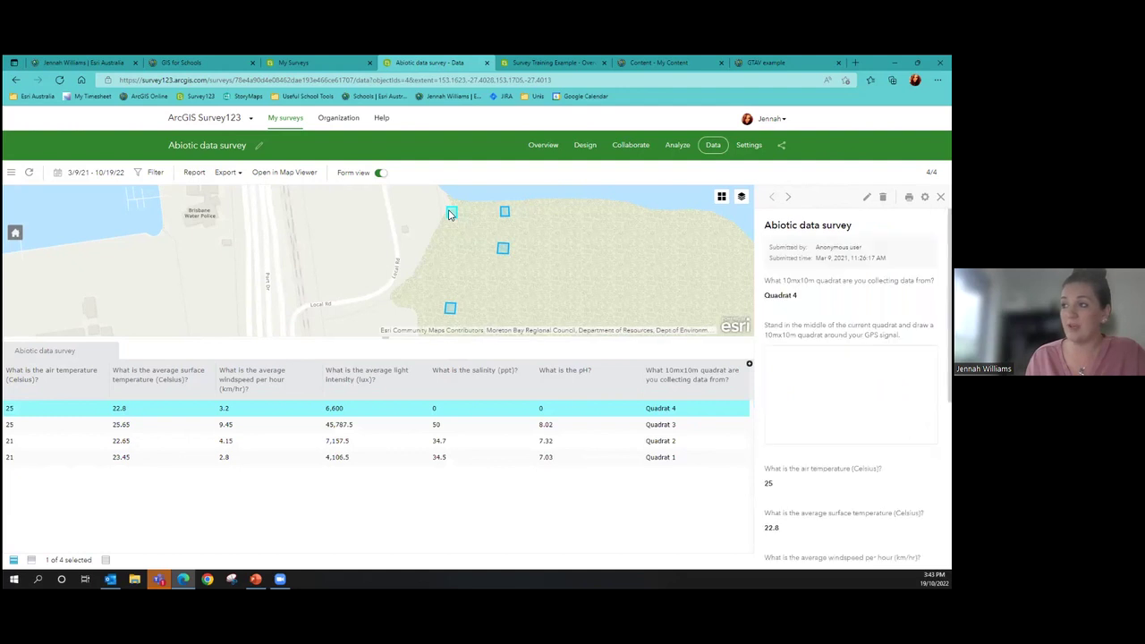
pyautogui.scroll(-2, 850, 403)
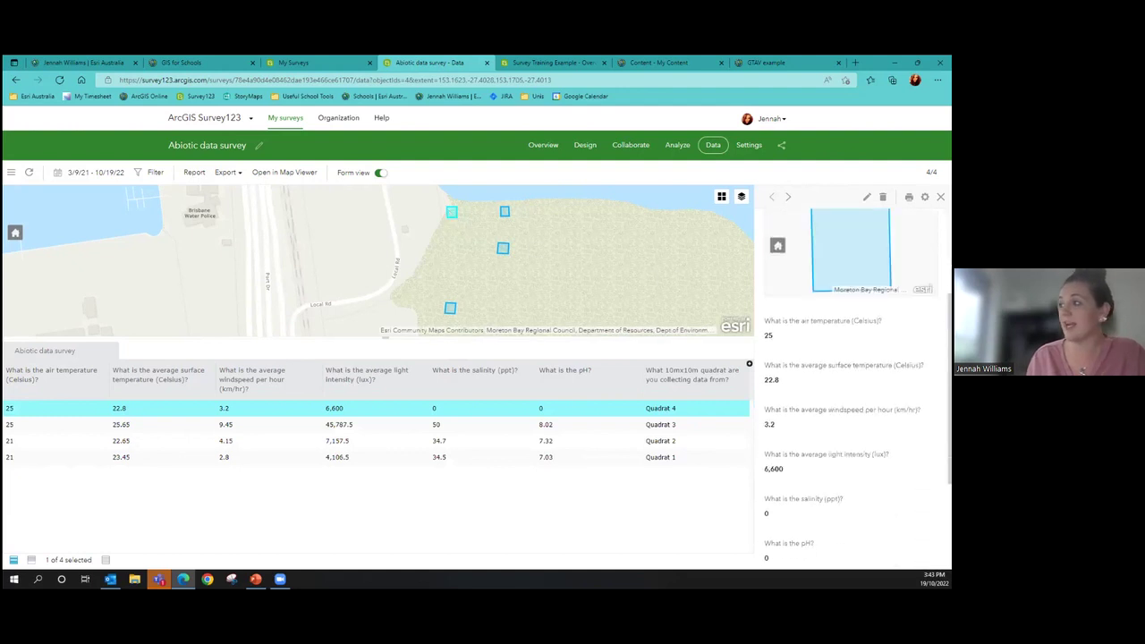
pyautogui.scroll(-2, 850, 376)
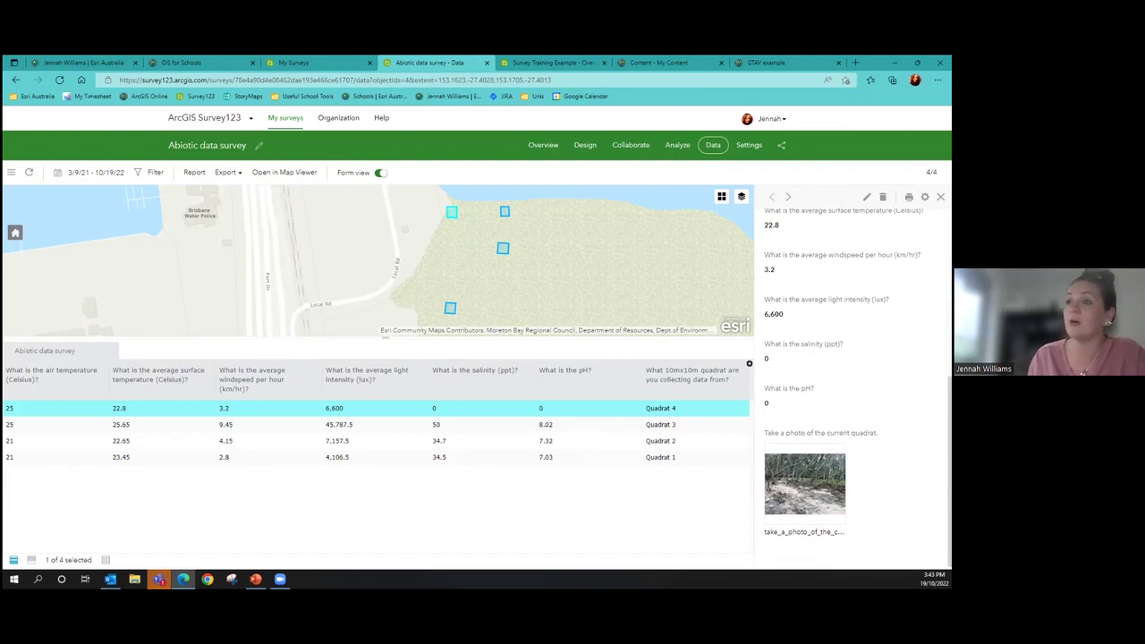
pyautogui.click(157, 175)
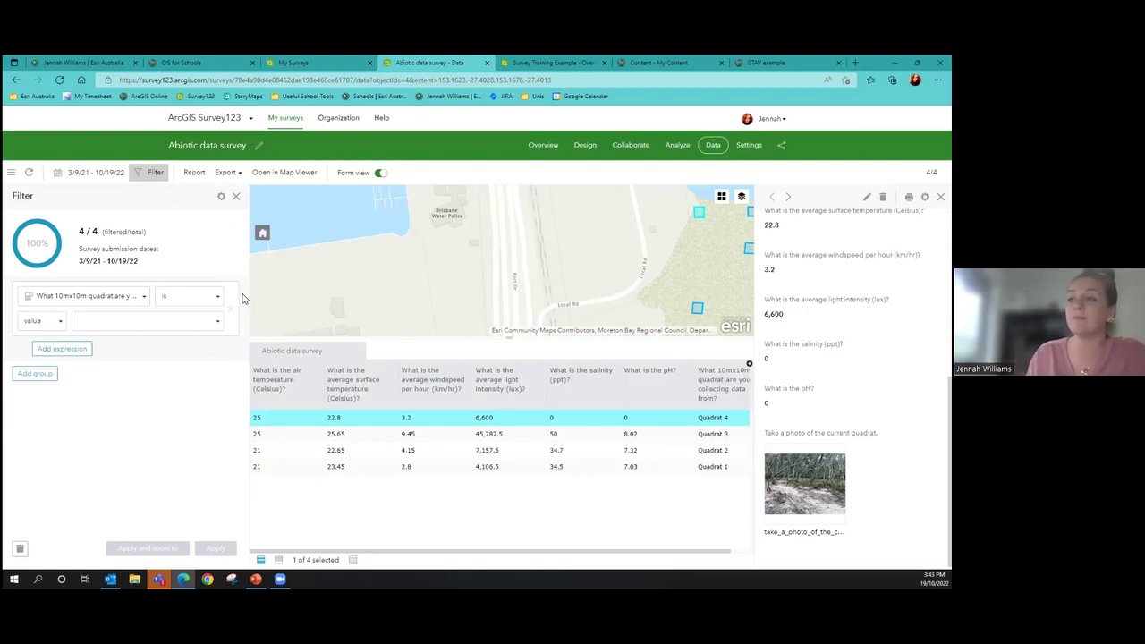
# Browse the filter's question list, then close the filter without applying it
pyautogui.click(151, 293)
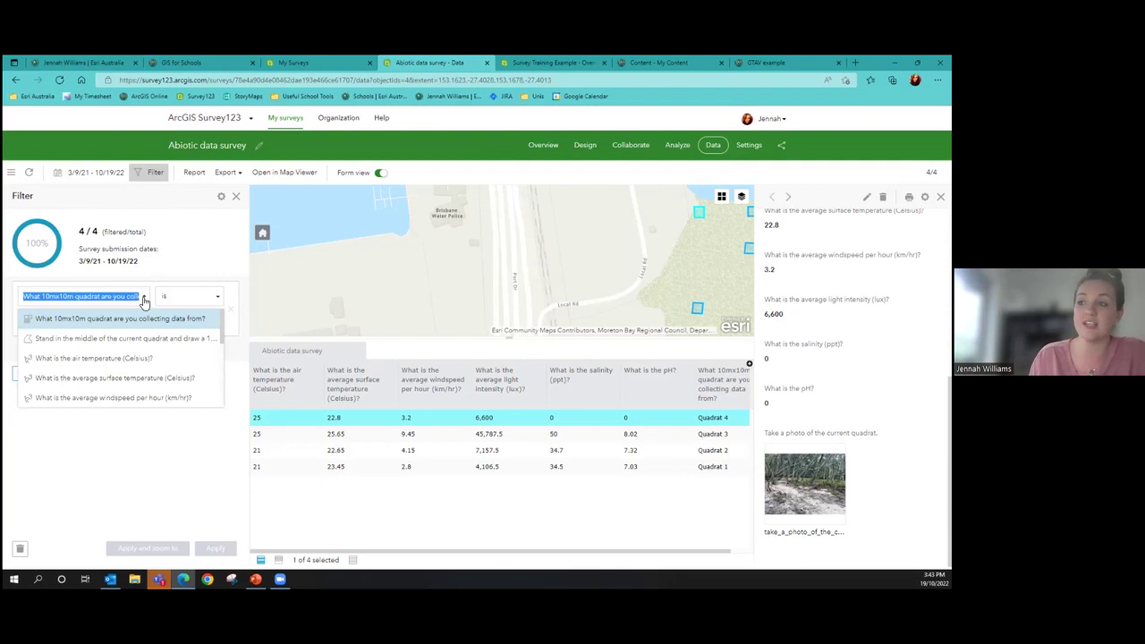
pyautogui.scroll(-3, 147, 338)
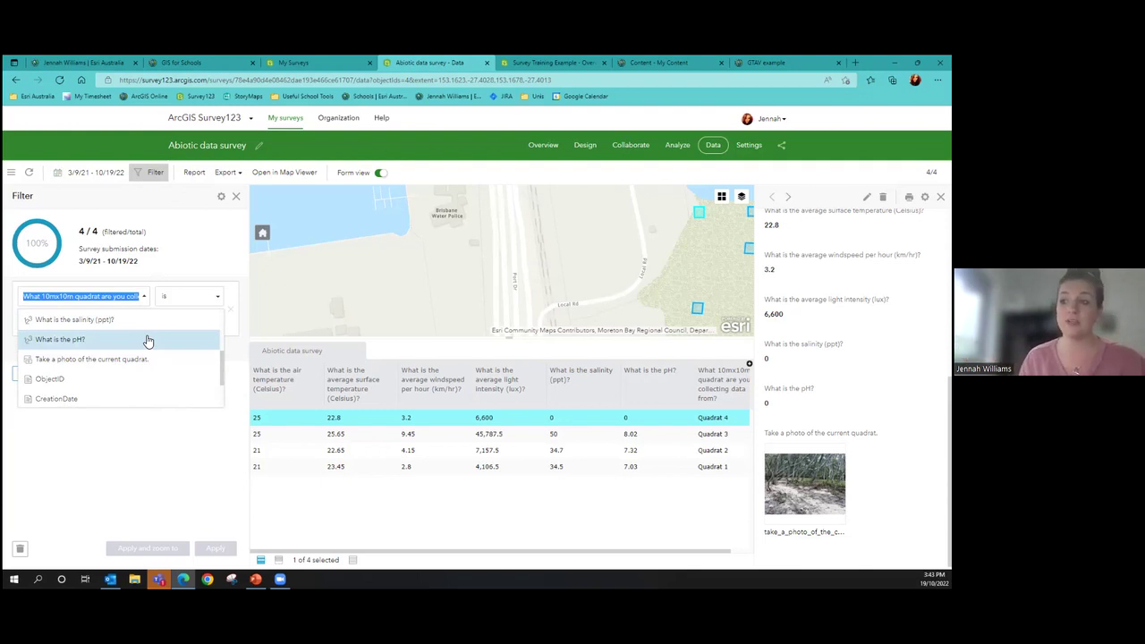
pyautogui.click(143, 428)
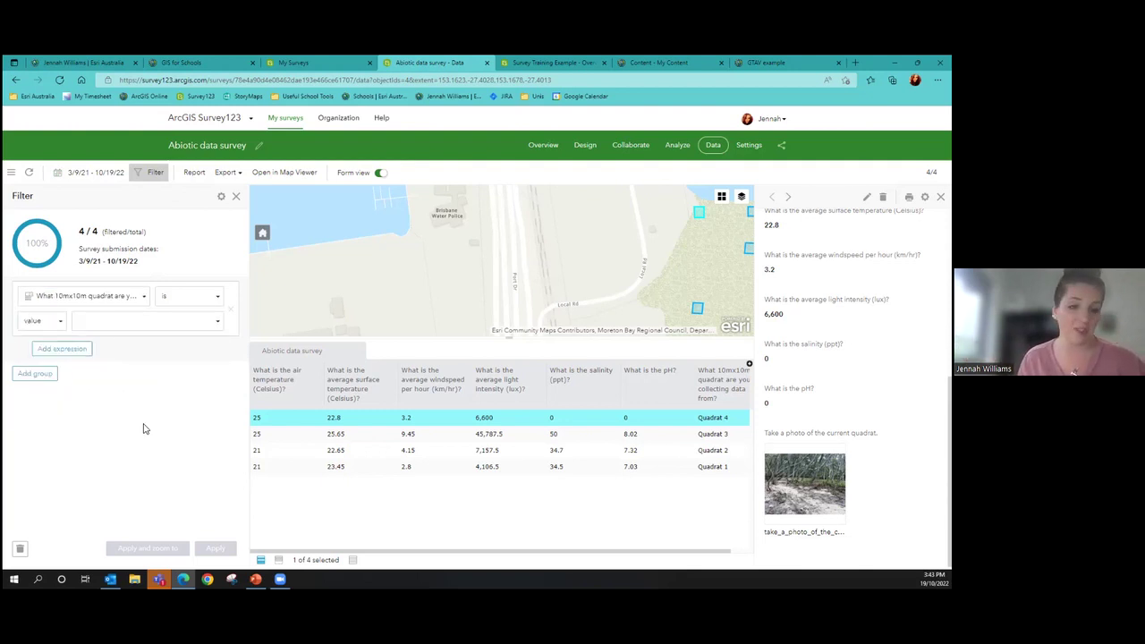
pyautogui.click(237, 195)
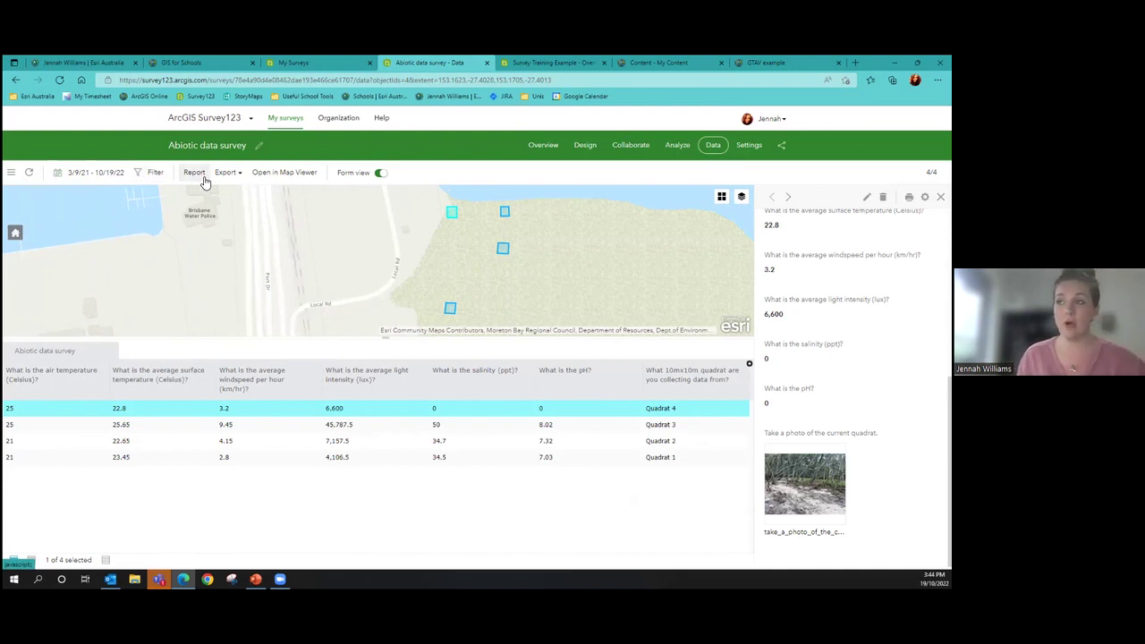
pyautogui.click(194, 172)
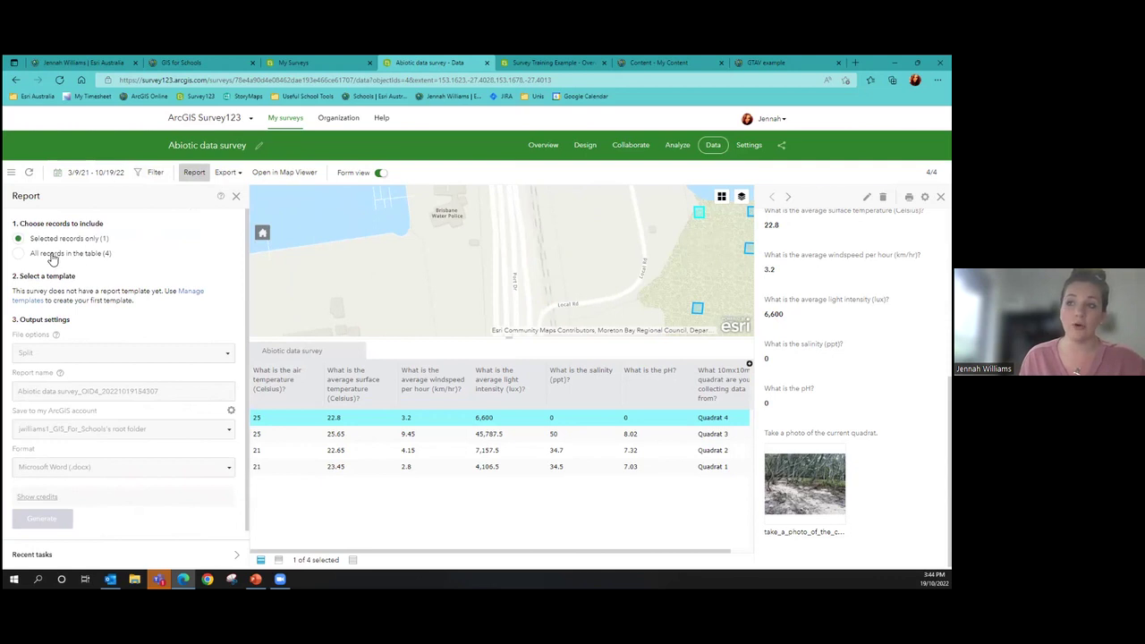
pyautogui.click(22, 255)
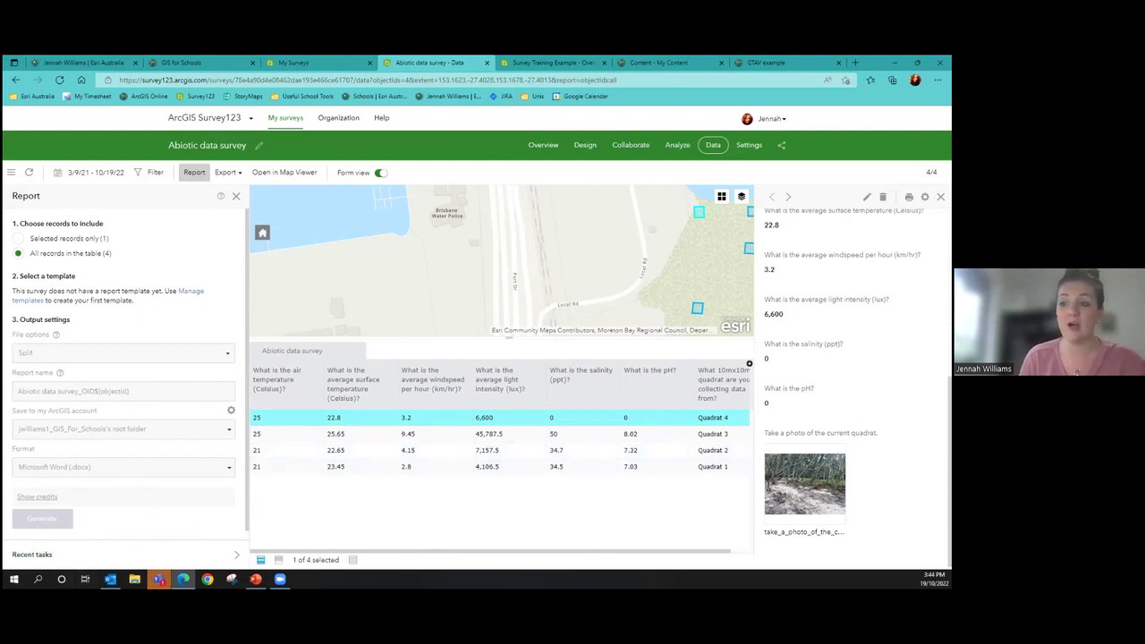
pyautogui.moveTo(163, 339)
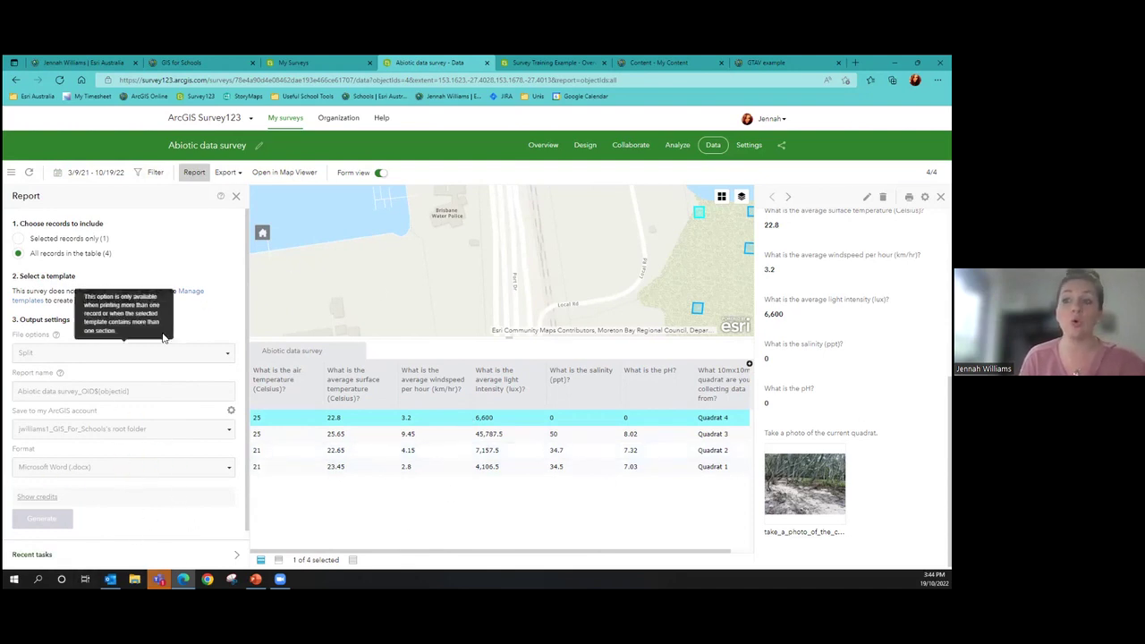
pyautogui.click(236, 196)
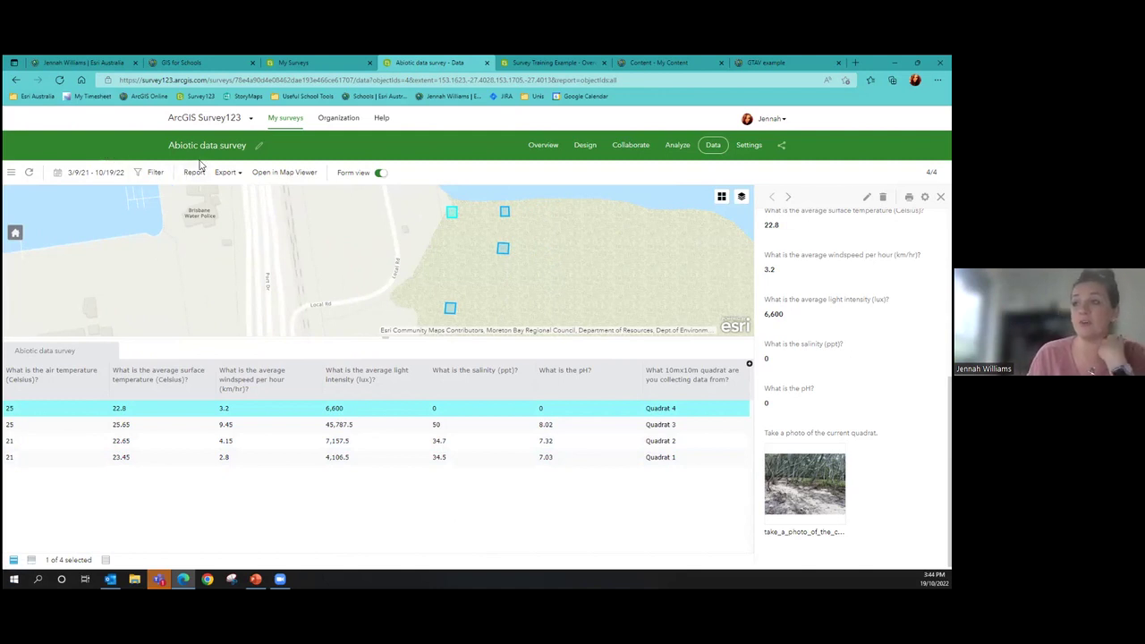
pyautogui.click(229, 175)
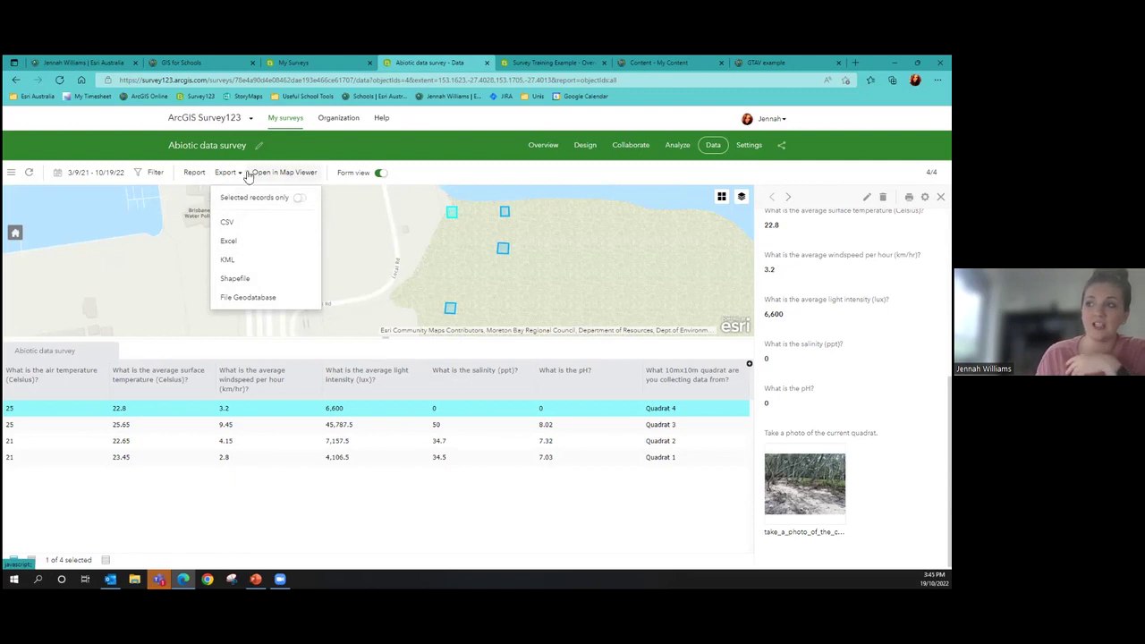
pyautogui.click(273, 155)
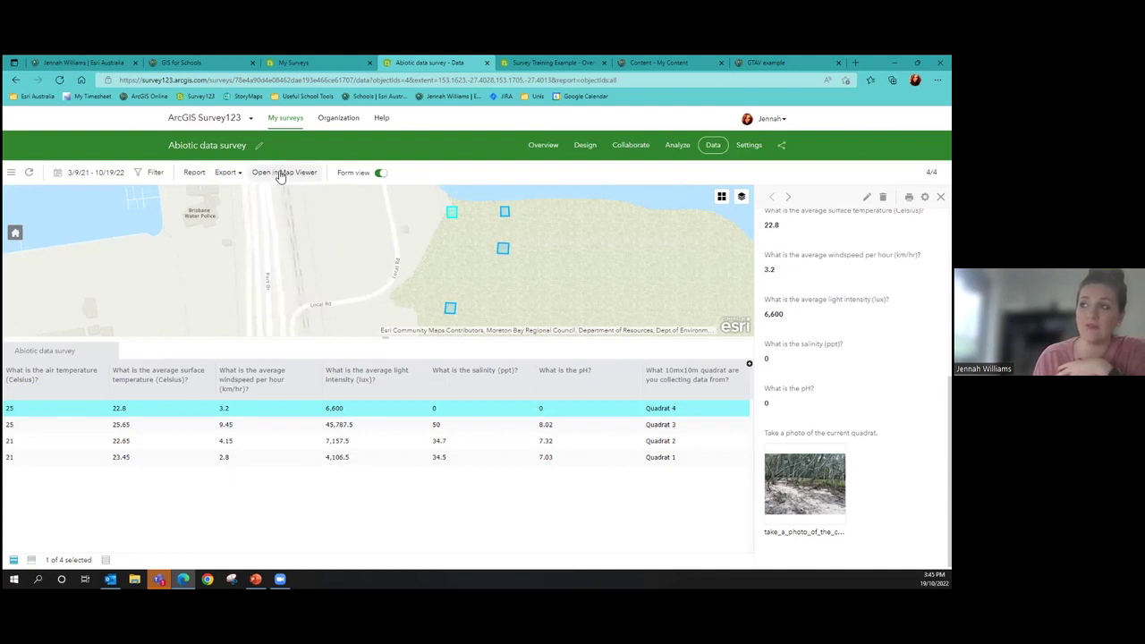
pyautogui.click(279, 179)
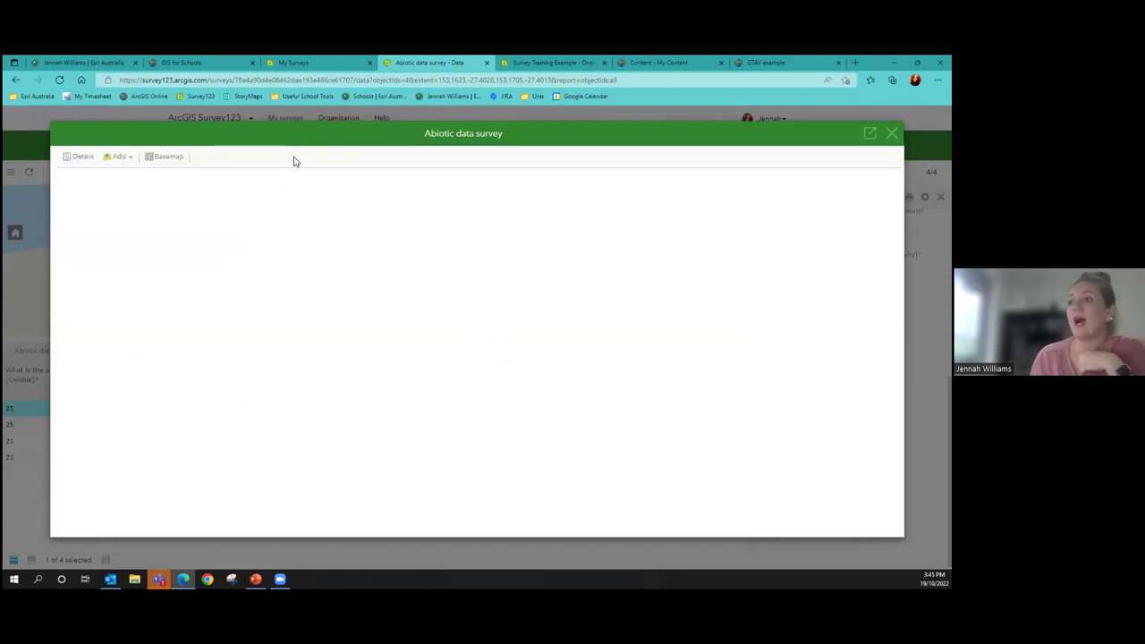
pyautogui.click(533, 157)
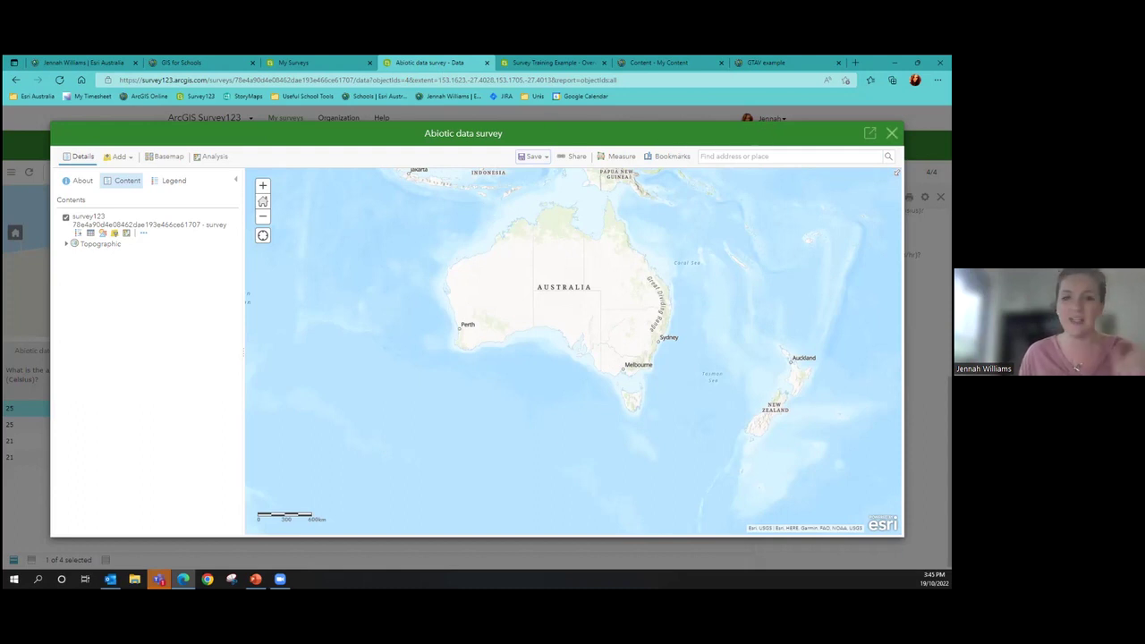
pyautogui.press('Escape')
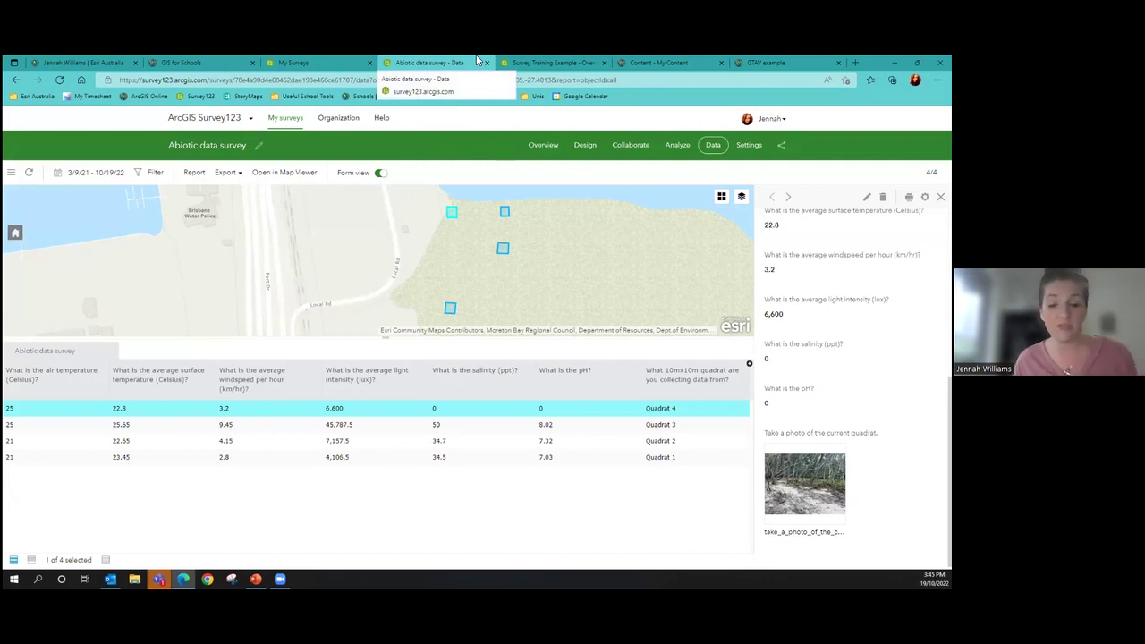
# Close the Abiotic data survey tab and open Survey Training Example's Collaborate sharing settings
pyautogui.click(486, 62)
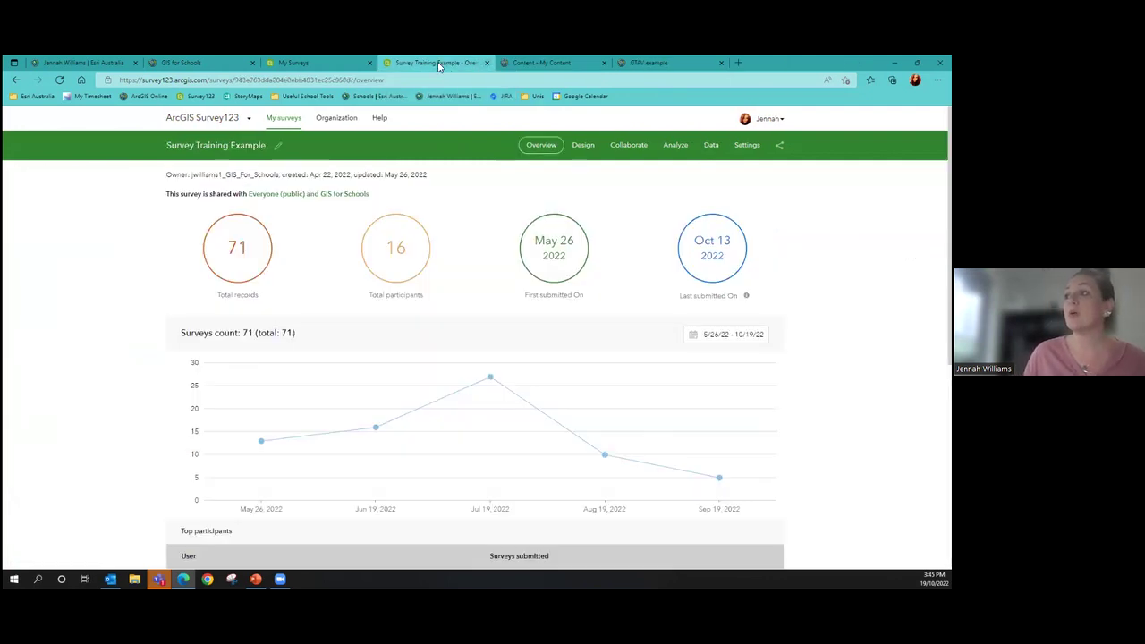
pyautogui.click(574, 144)
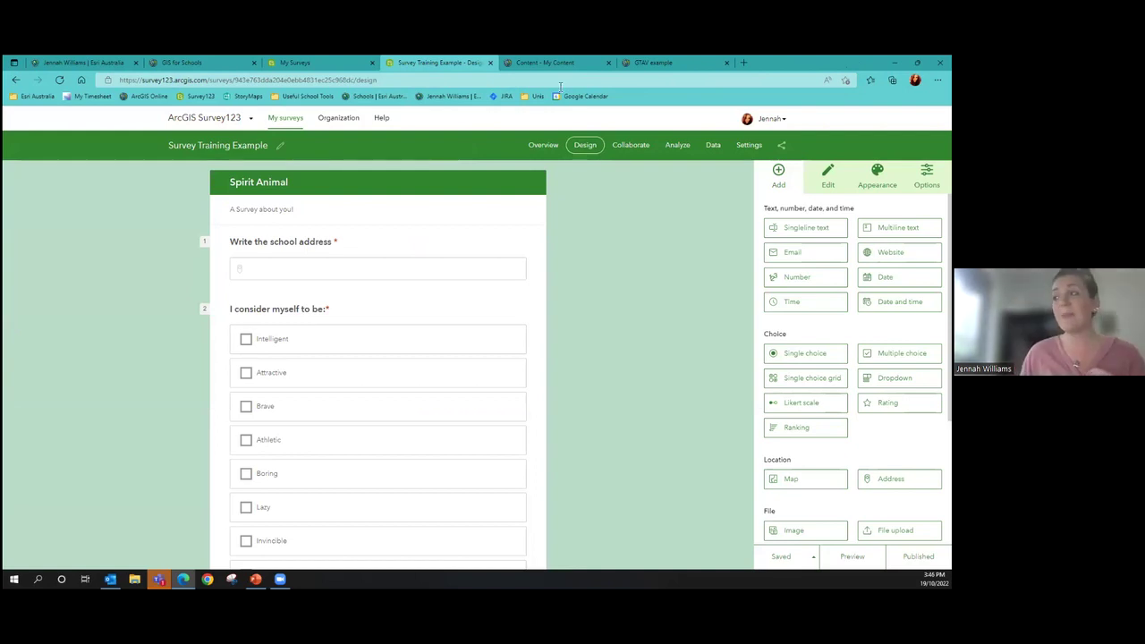
pyautogui.click(631, 148)
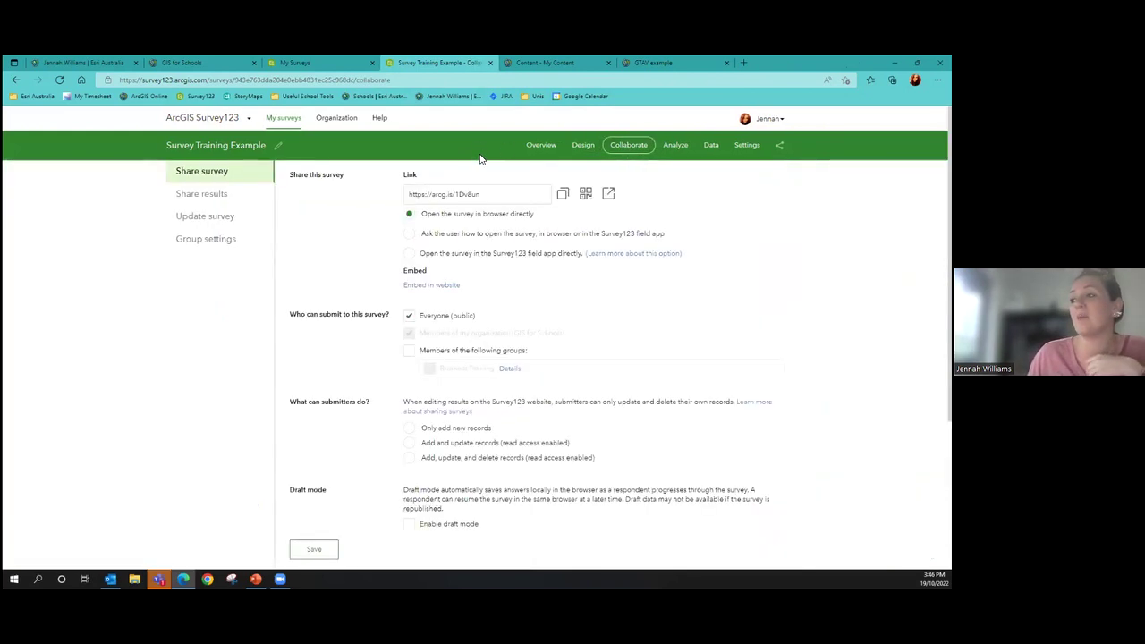
# View the survey link's QR code, then go back to the My Surveys gallery
pyautogui.click(585, 193)
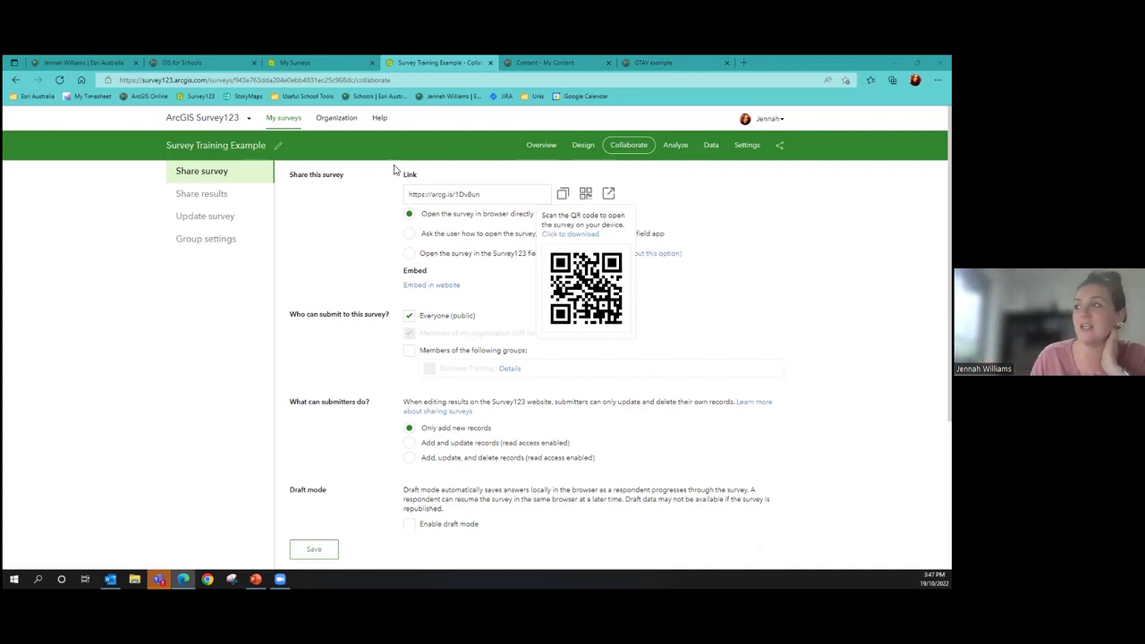
pyautogui.click(292, 130)
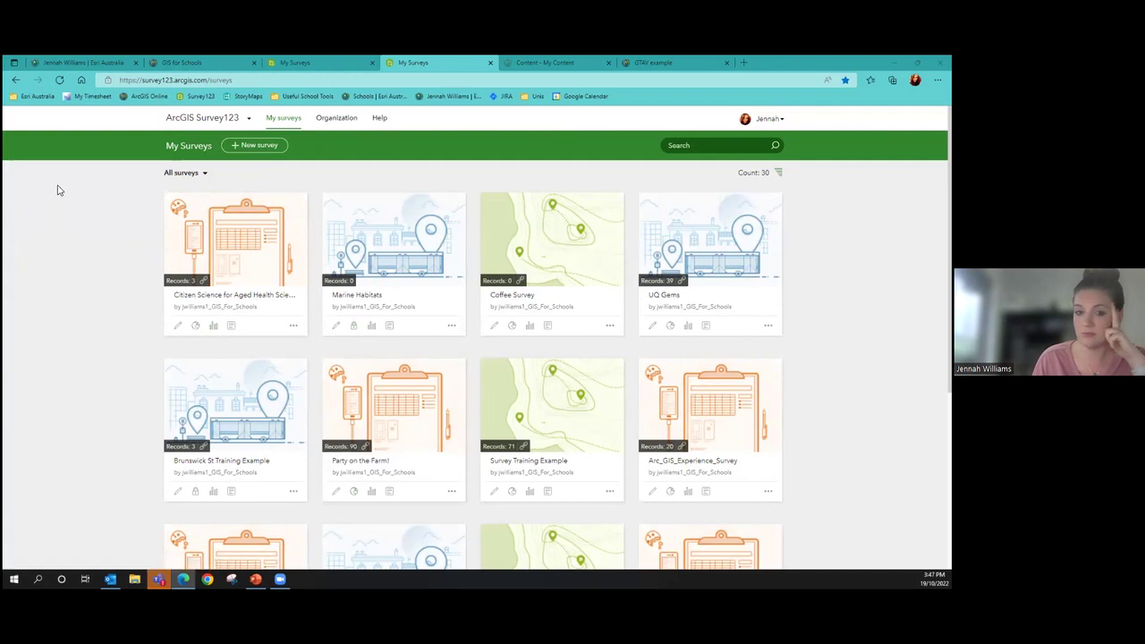
# Reload the My Surveys page twice so Survey Training Example shows 89 records
pyautogui.click(59, 80)
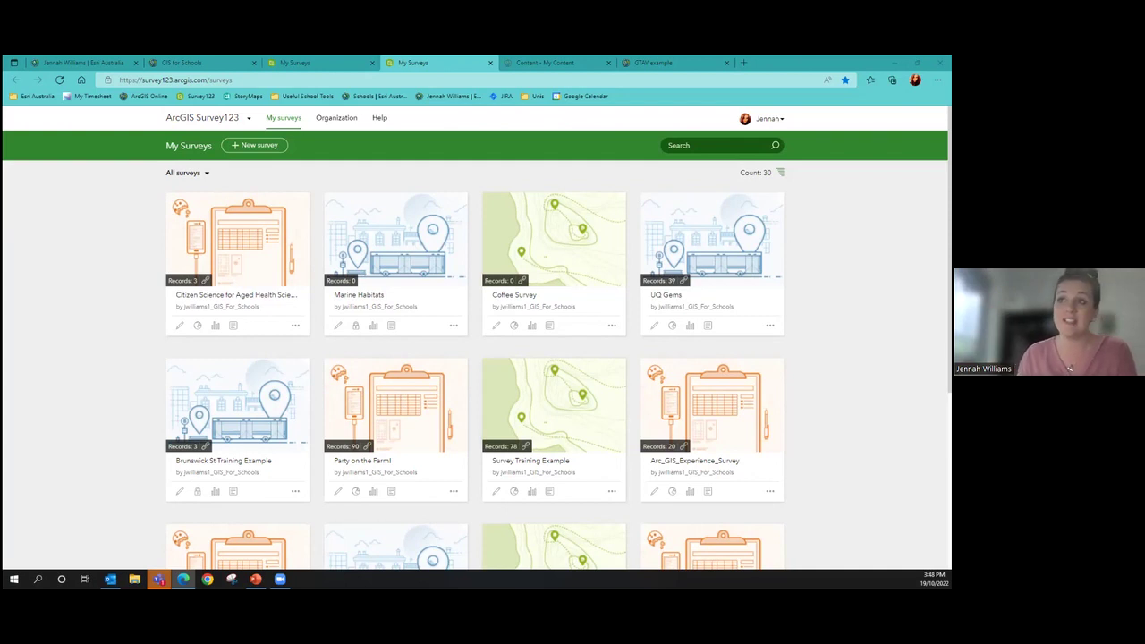
pyautogui.click(59, 80)
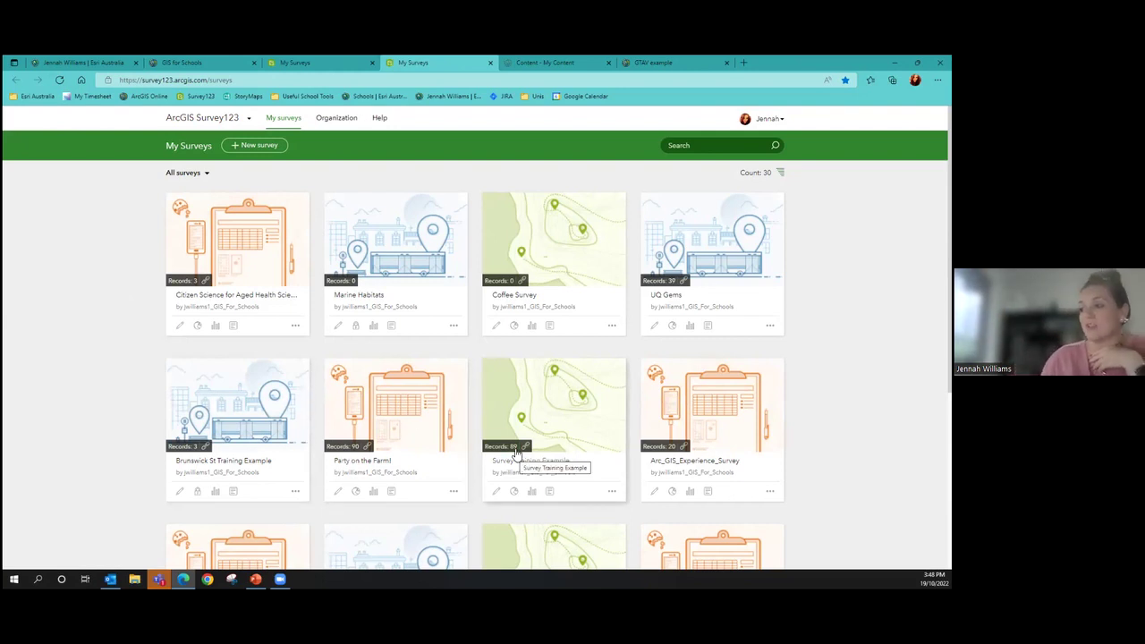
# Reload the My Surveys gallery twice more to pick up the newest submissions
pyautogui.click(52, 78)
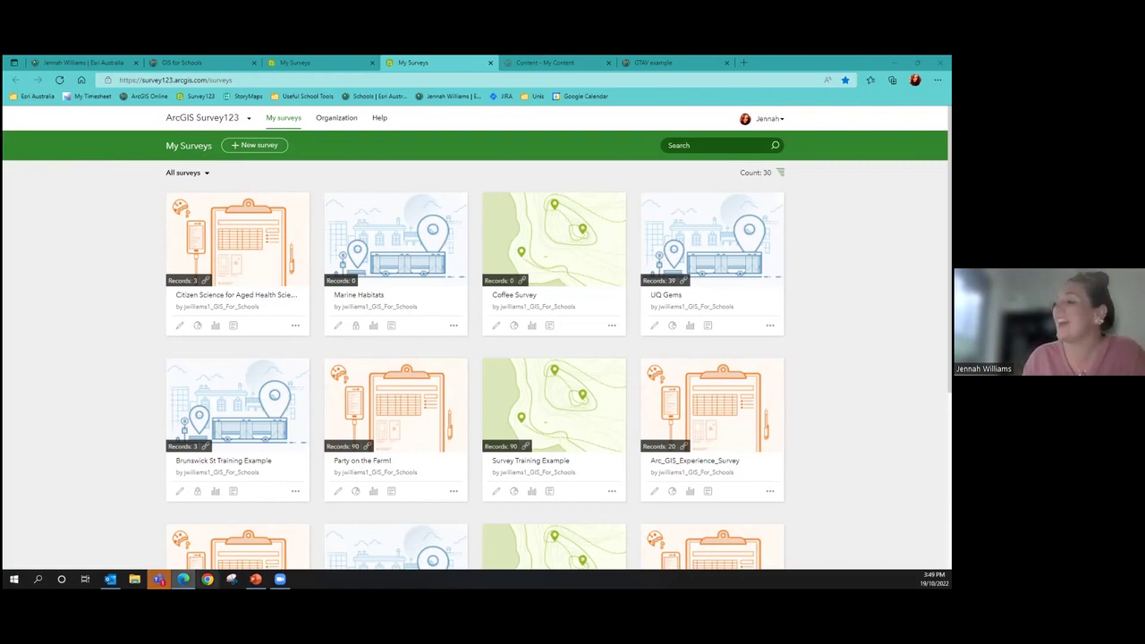
pyautogui.click(59, 79)
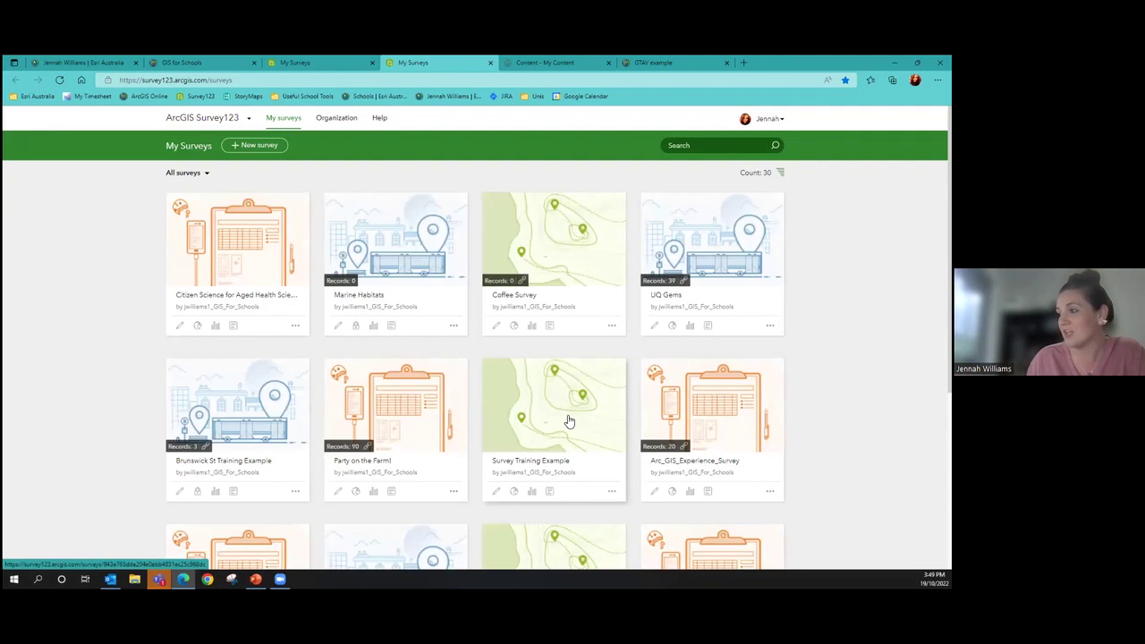
# Open Survey Training Example's Analyze page, showing the map of 91 school address responses
pyautogui.click(569, 421)
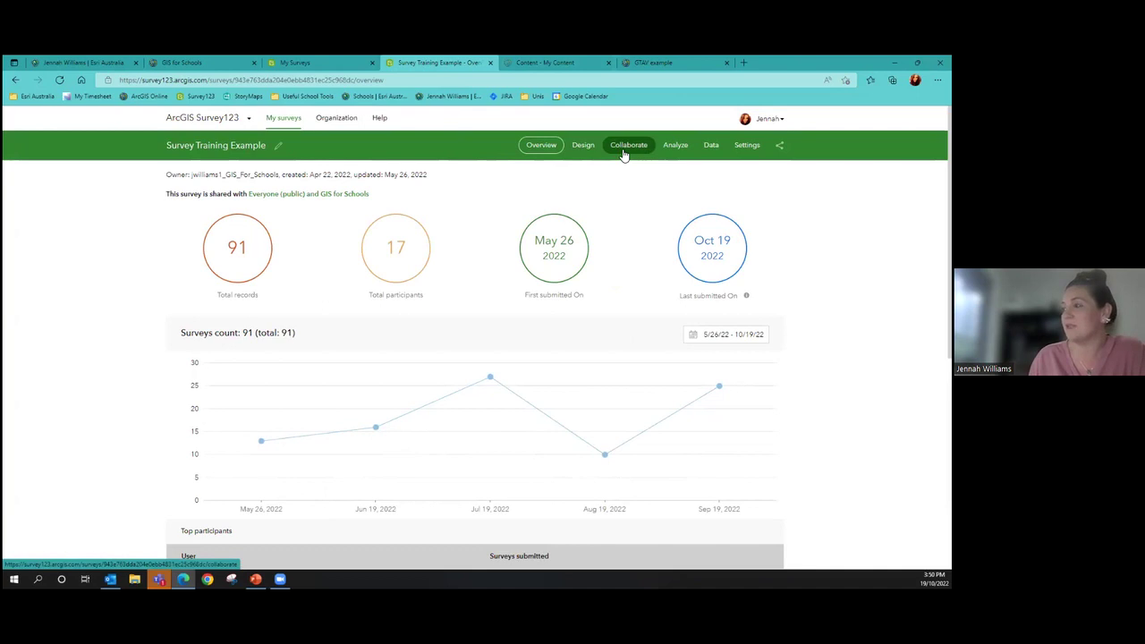
pyautogui.click(675, 145)
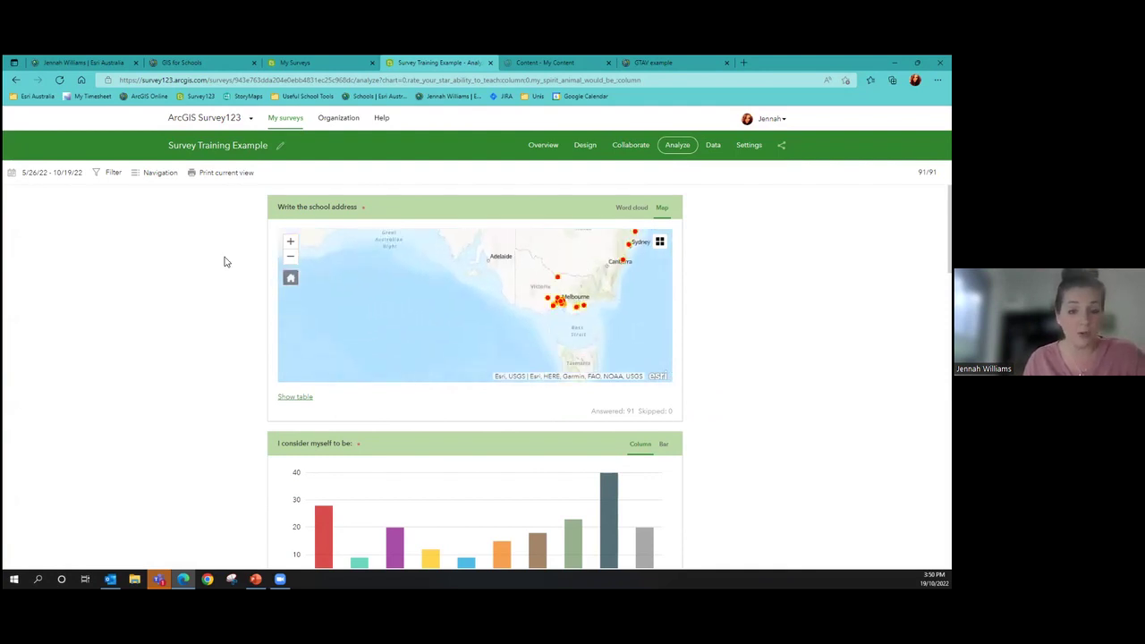
# Zoom out and pan the school address map, then zoom back in on Australia
pyautogui.scroll(-4, 621, 280)
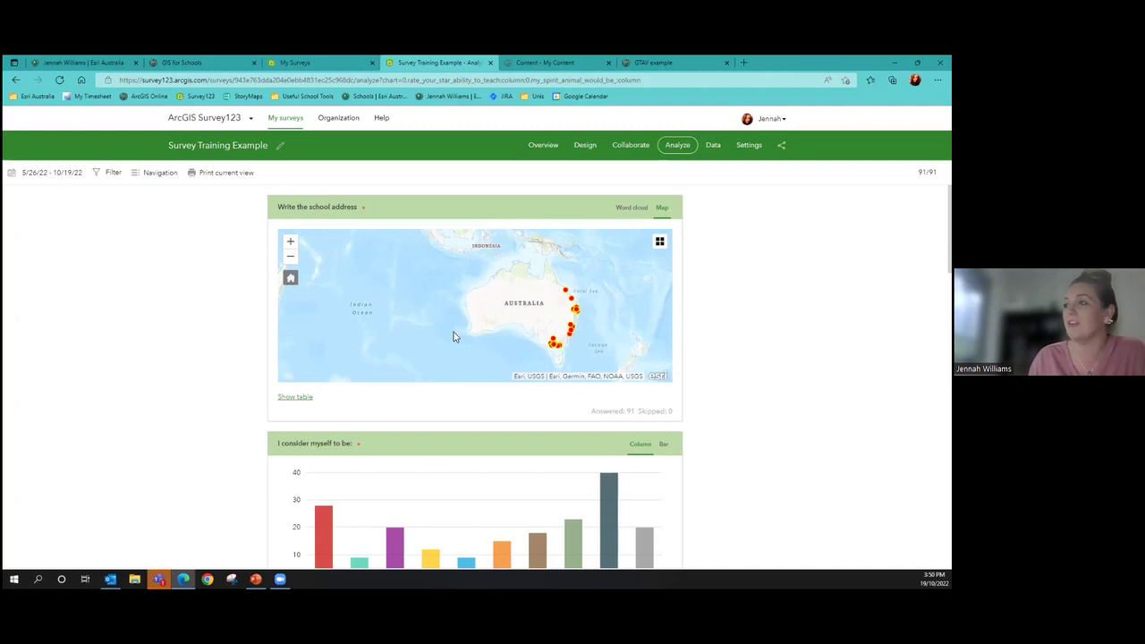
pyautogui.scroll(-2, 412, 289)
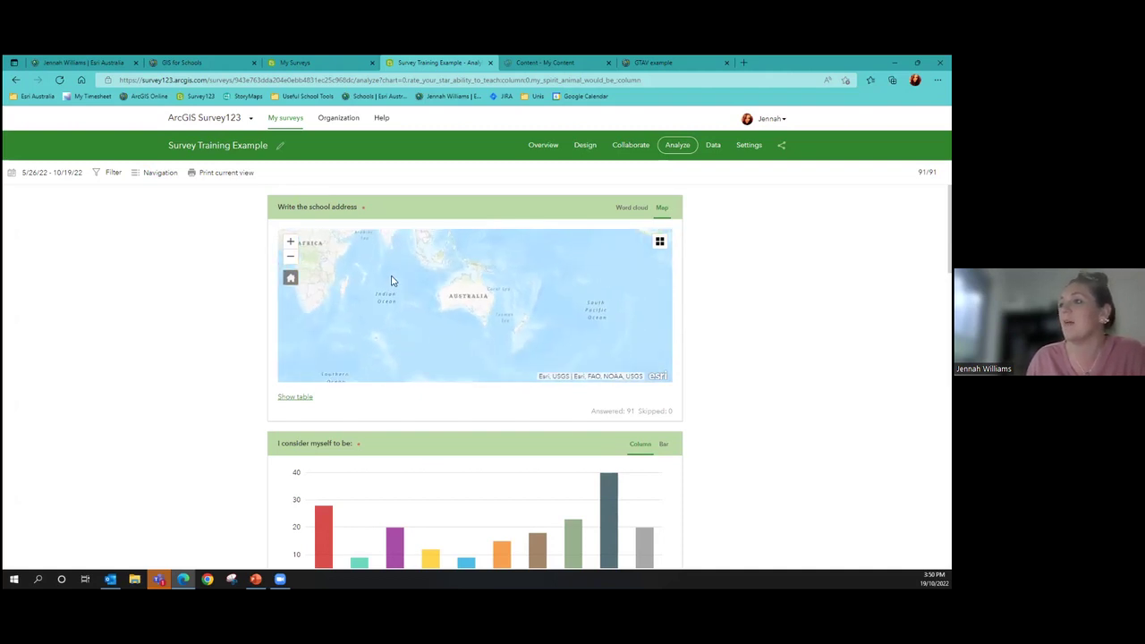
pyautogui.moveTo(391, 281); pyautogui.dragTo(392, 317)
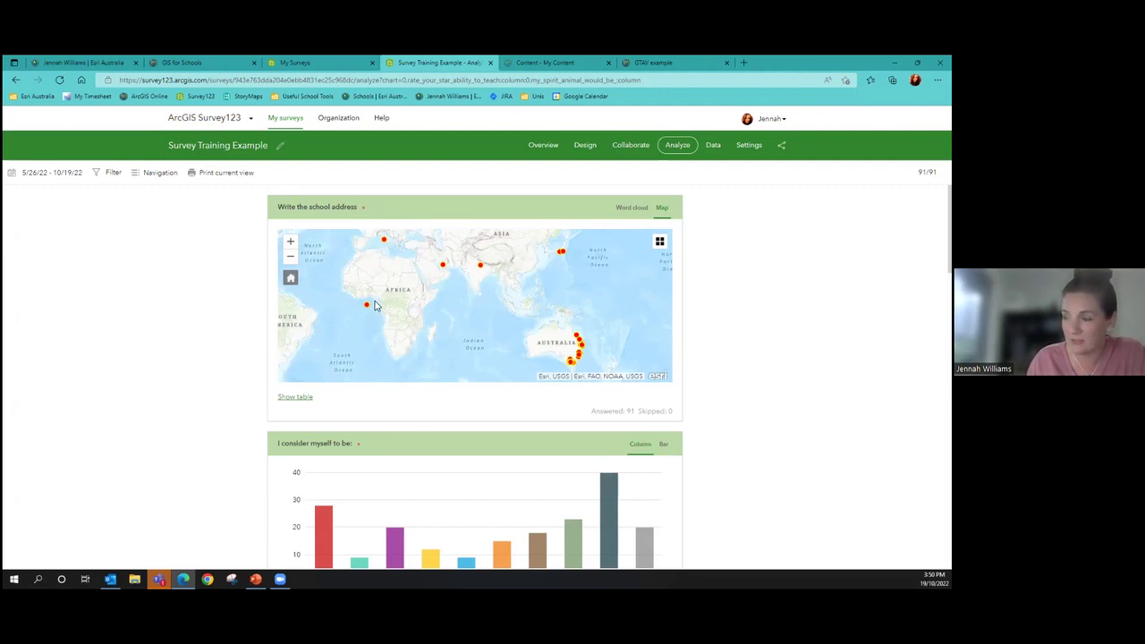
pyautogui.moveTo(543, 339); pyautogui.dragTo(500, 292)
pyautogui.scroll(2, 546, 315)
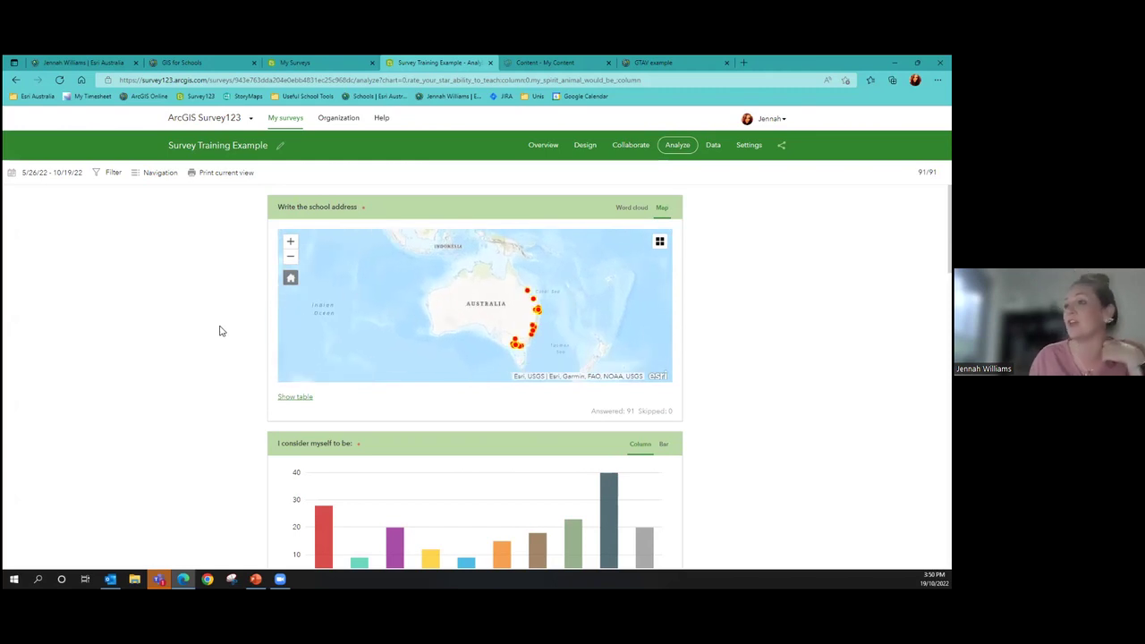
# Filter the analysis to responses submitted Today, leaving 20 of 91 records
pyautogui.click(36, 172)
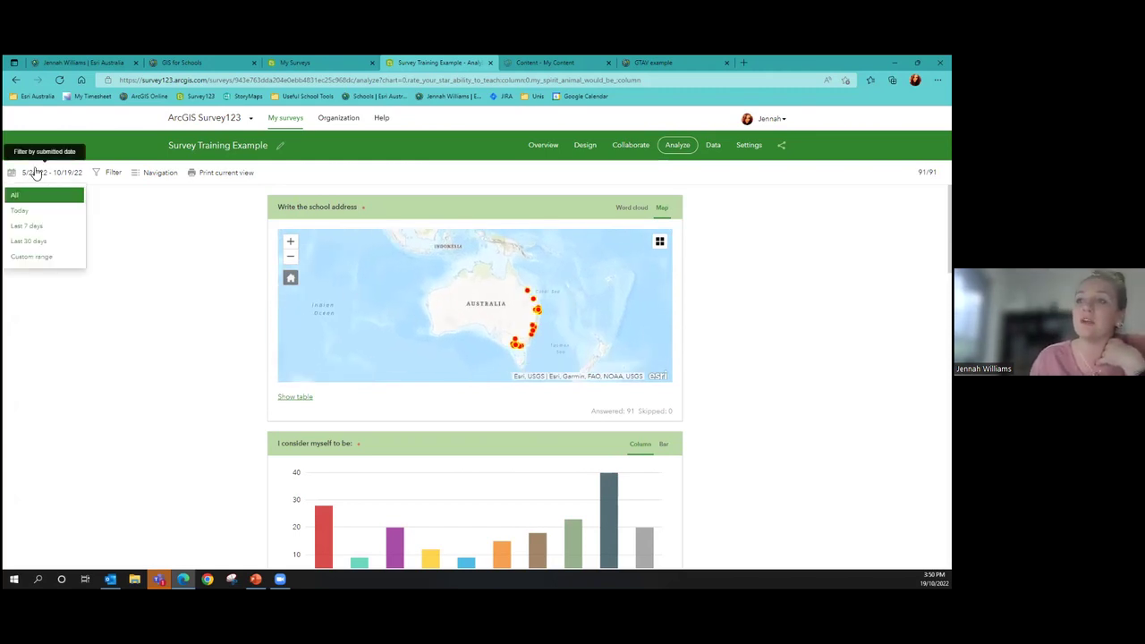
pyautogui.click(39, 211)
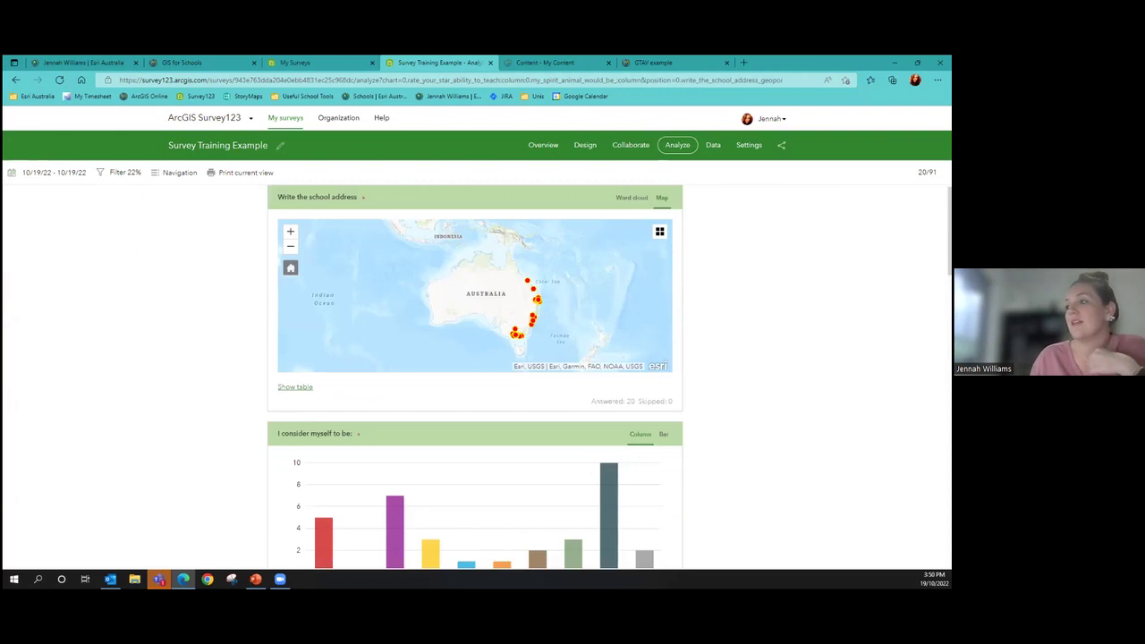
pyautogui.scroll(-2, 474, 376)
pyautogui.scroll(-2, 683, 295)
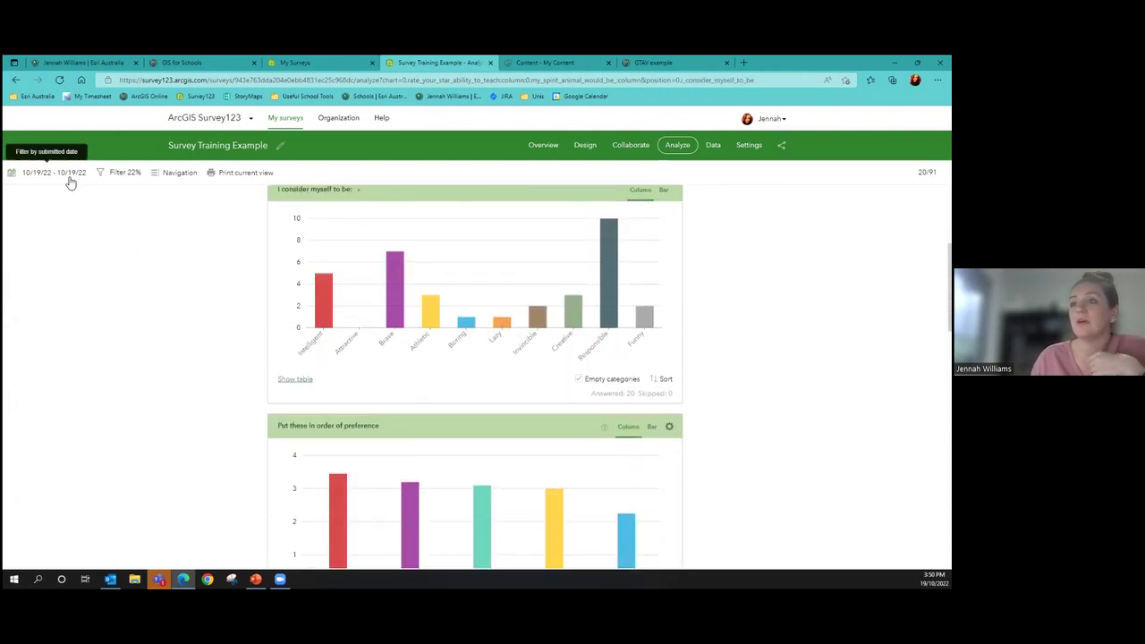
pyautogui.click(68, 174)
pyautogui.click(50, 217)
# Review the filtered charts, where Chocolate ranks highest for food preference
pyautogui.scroll(-2, 112, 238)
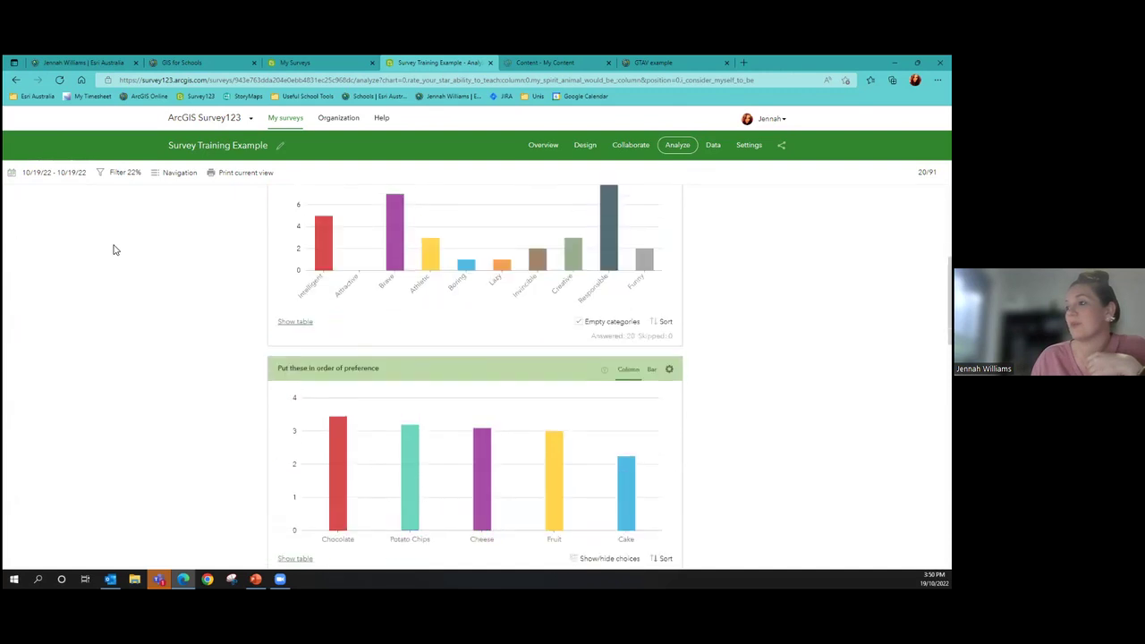
pyautogui.scroll(1, 114, 250)
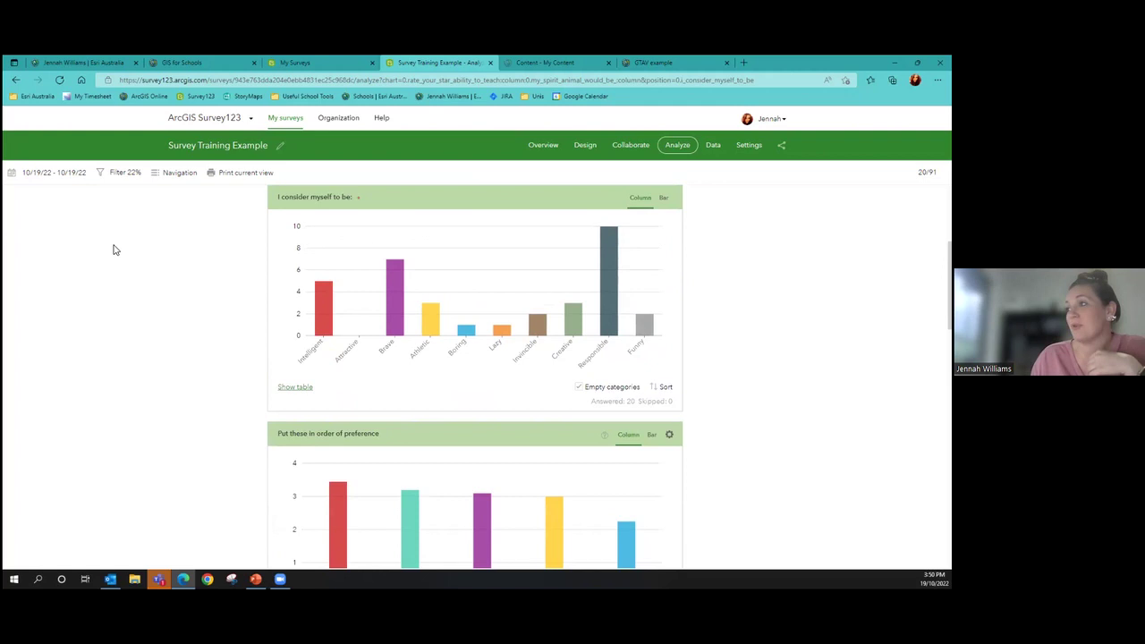
pyautogui.moveTo(608, 263)
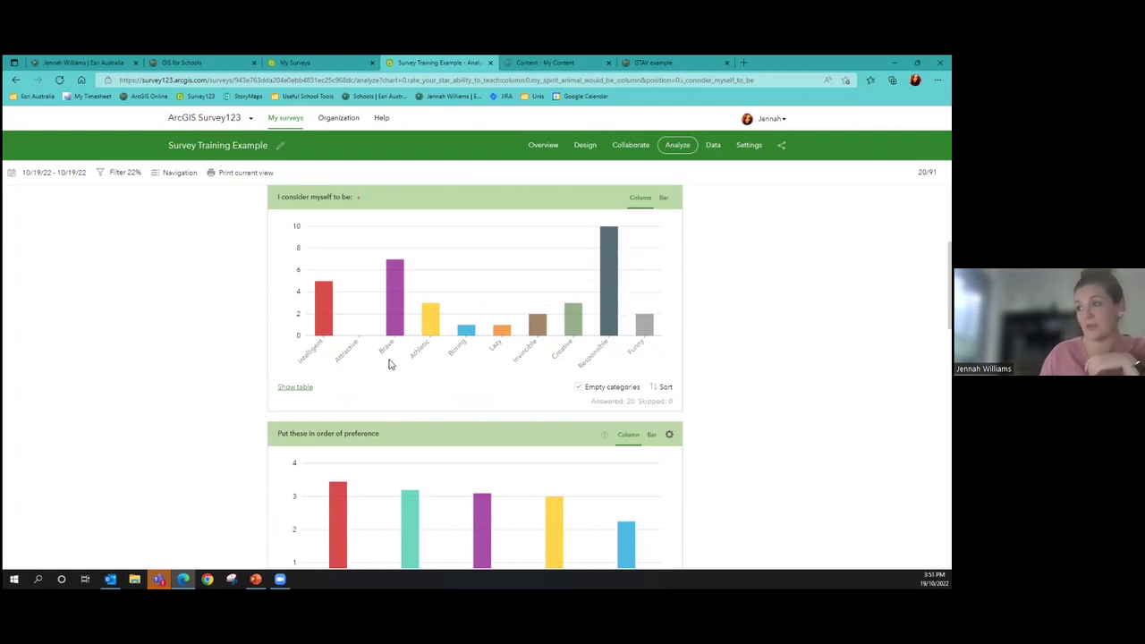
pyautogui.moveTo(391, 318)
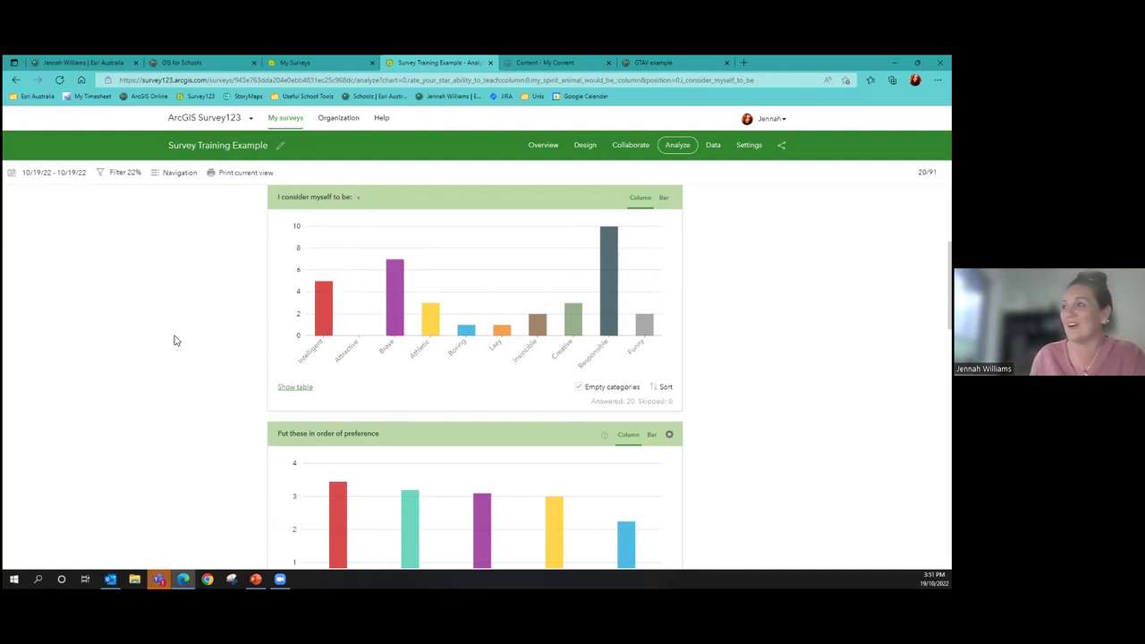
pyautogui.scroll(-3, 474, 376)
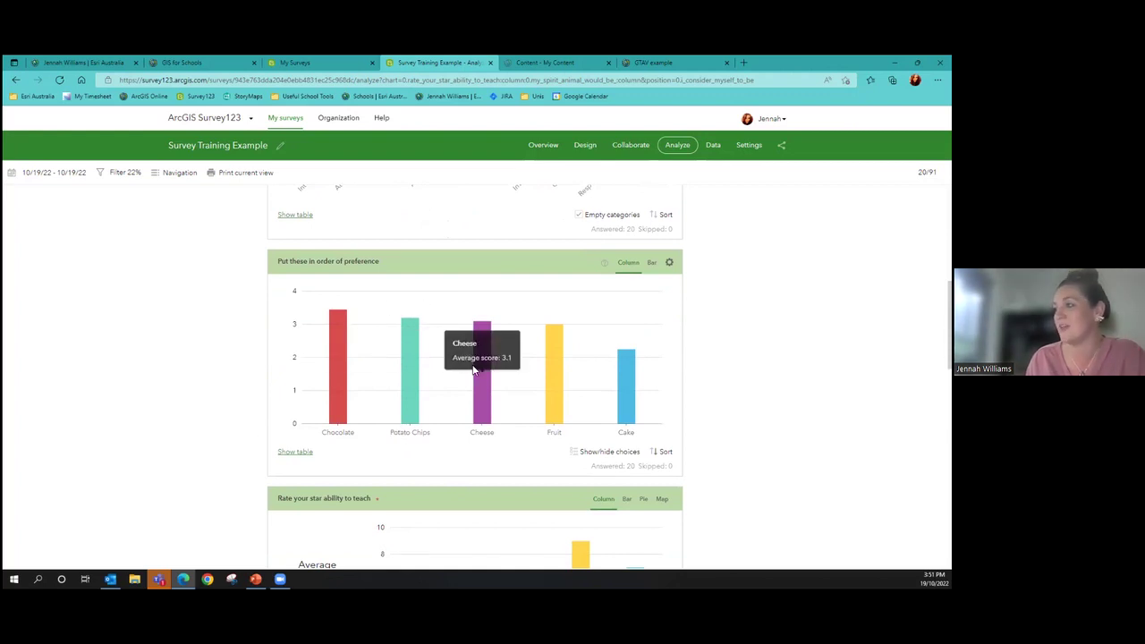
pyautogui.moveTo(625, 394)
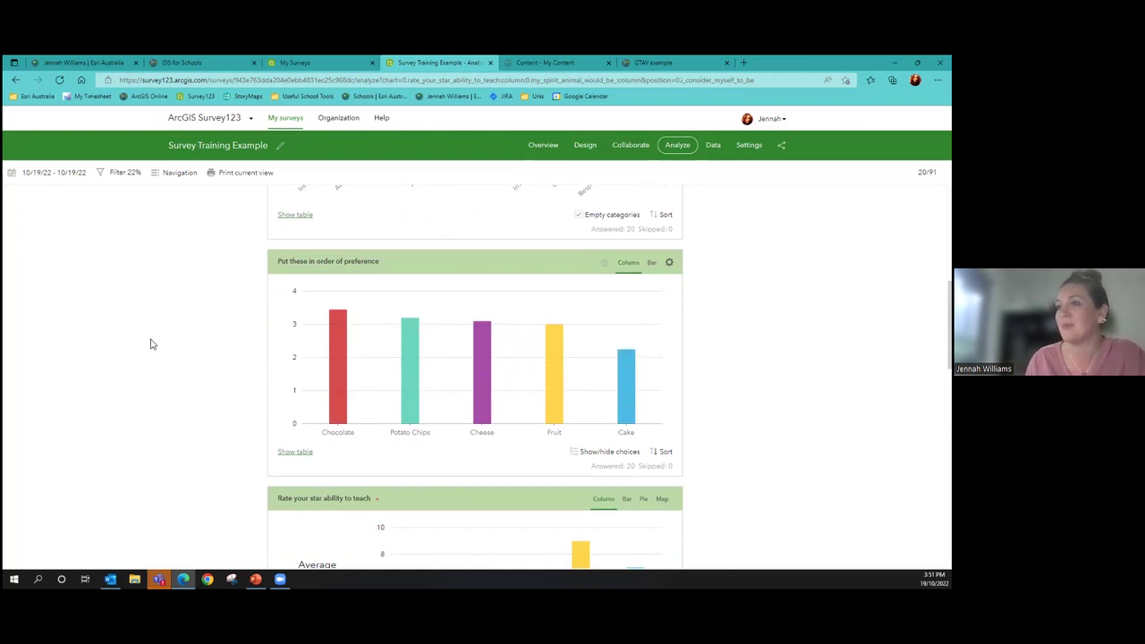
# Browse the answer charts such as My Spirit Animal Would be, then open the Data page
pyautogui.scroll(-3, 150, 344)
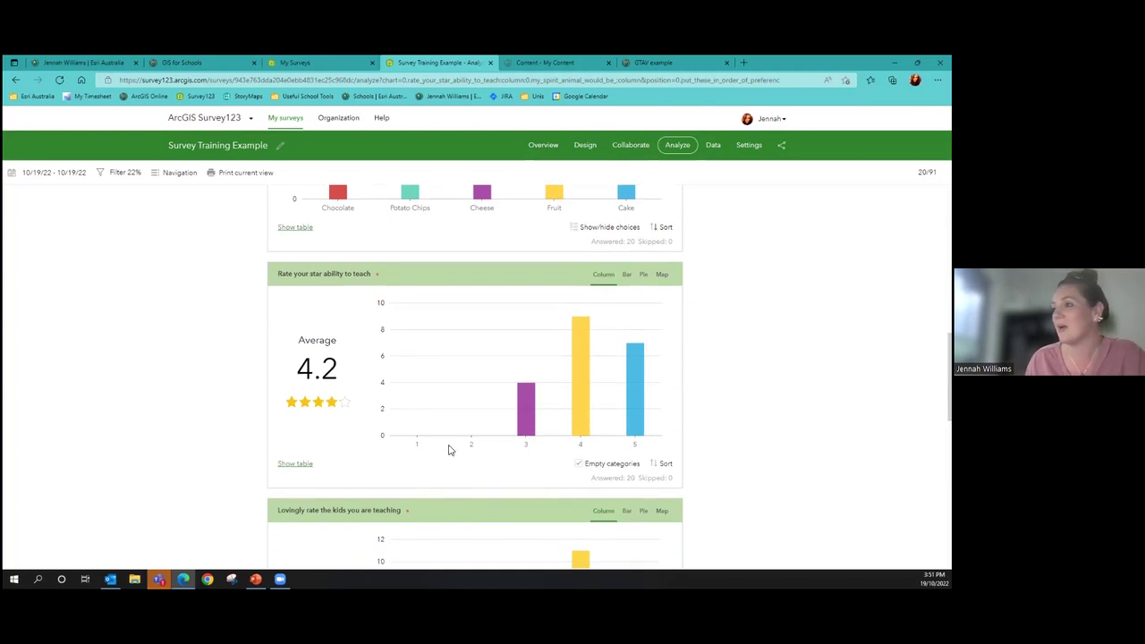
pyautogui.moveTo(611, 422)
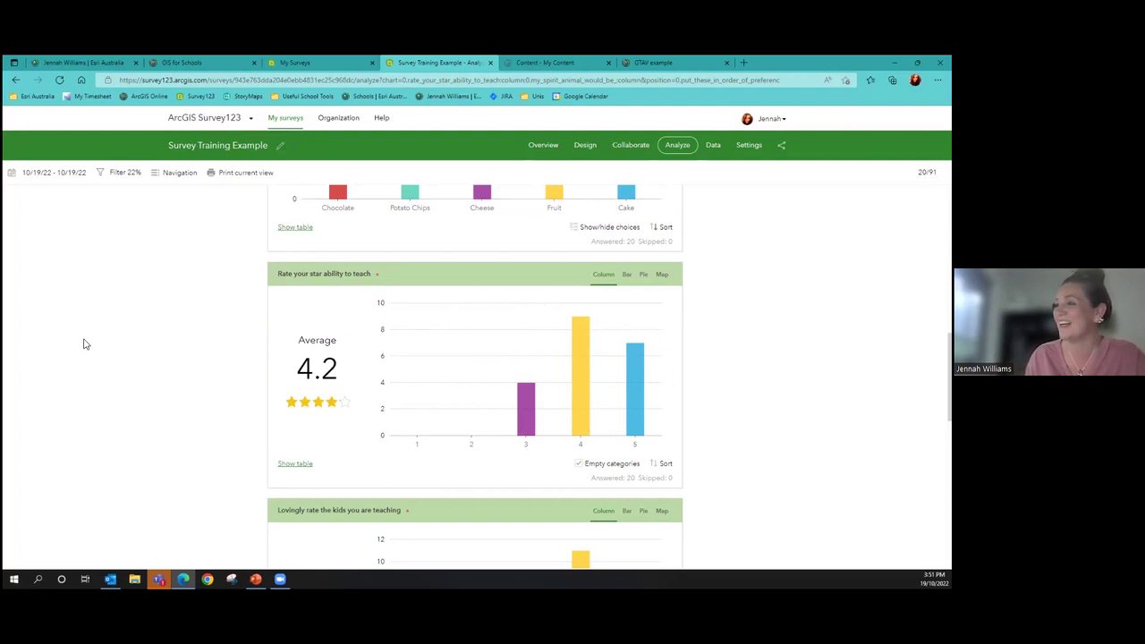
pyautogui.scroll(-4, 130, 332)
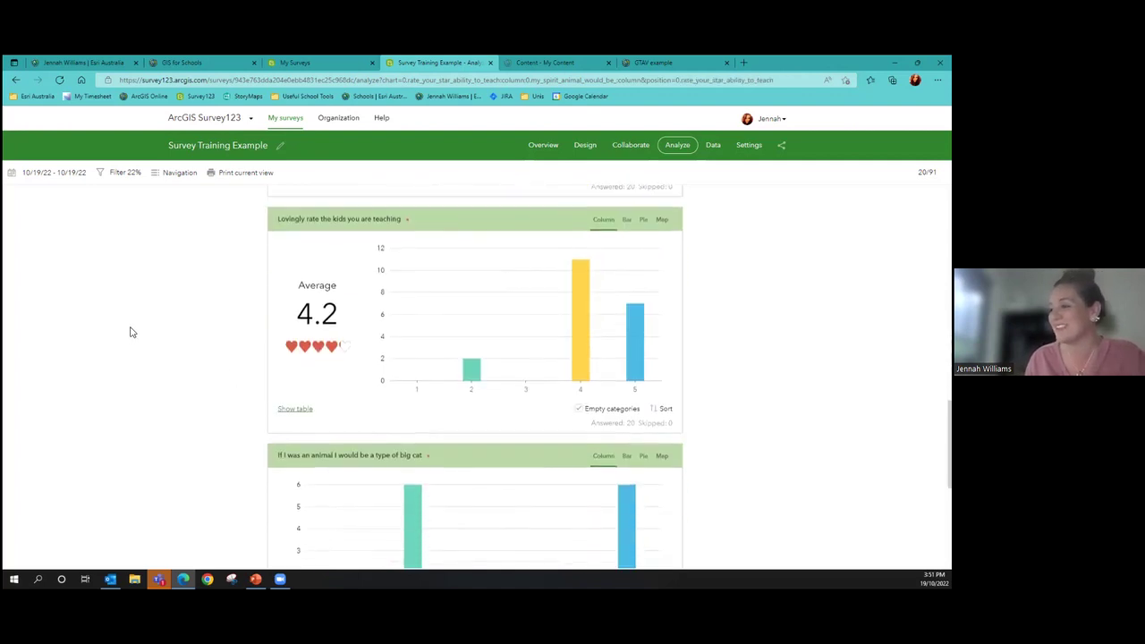
pyautogui.moveTo(445, 344)
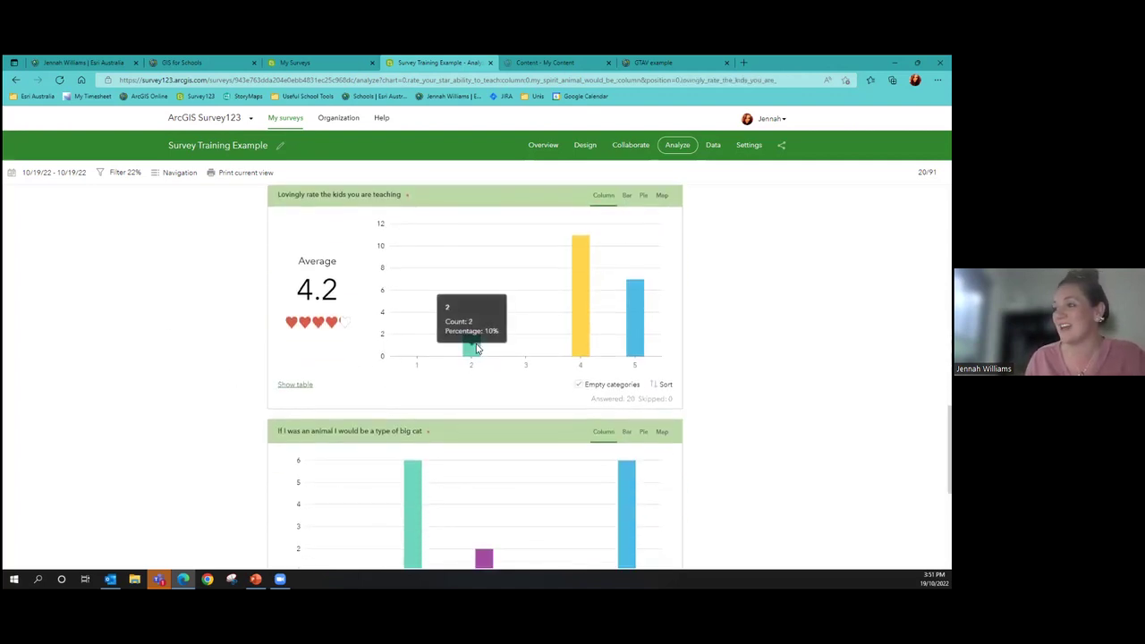
pyautogui.scroll(-2, 164, 384)
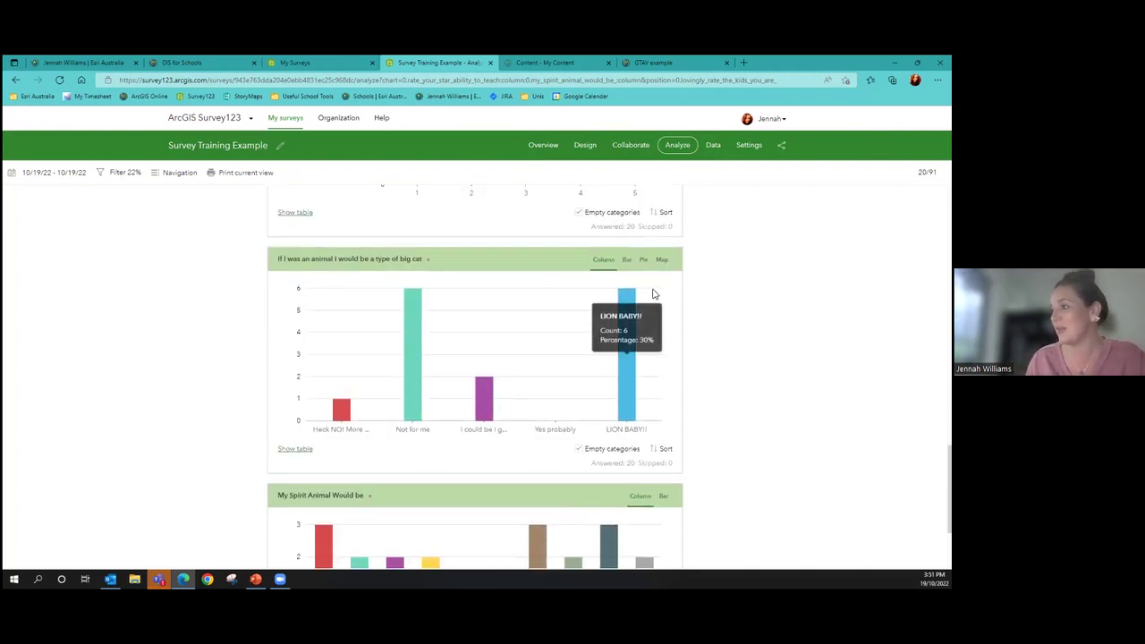
pyautogui.scroll(-2, 411, 340)
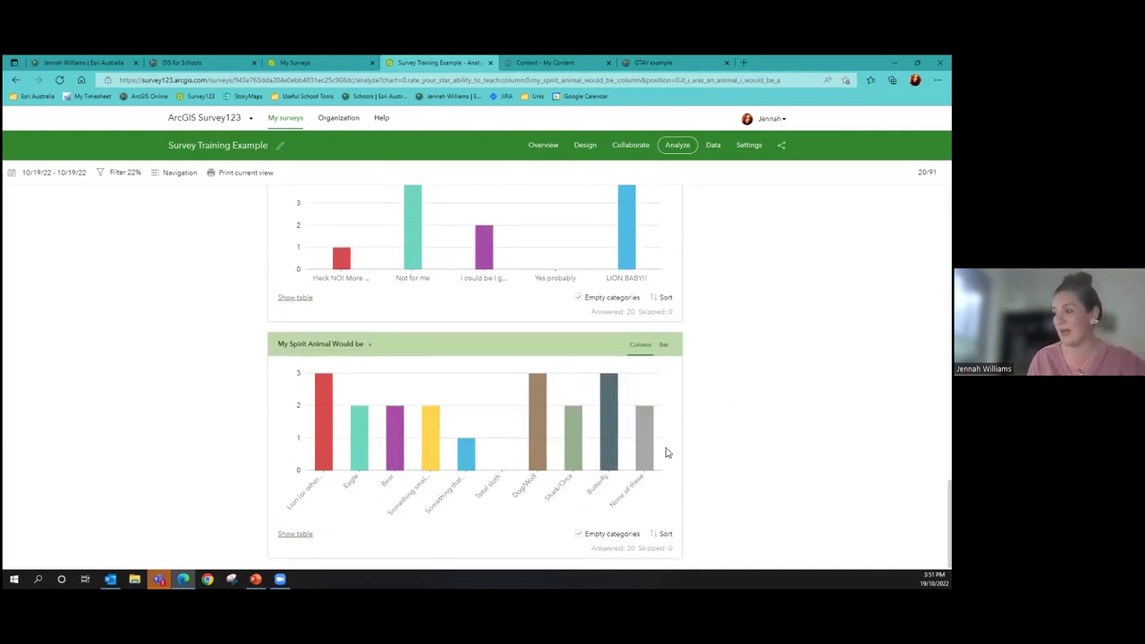
pyautogui.moveTo(565, 469)
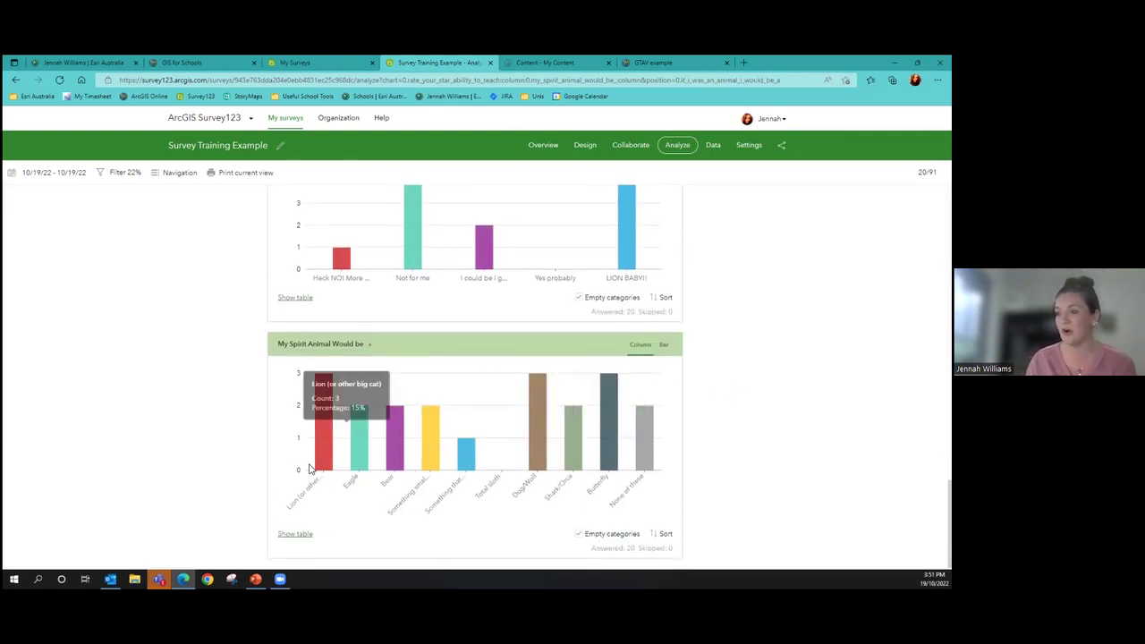
pyautogui.moveTo(503, 399)
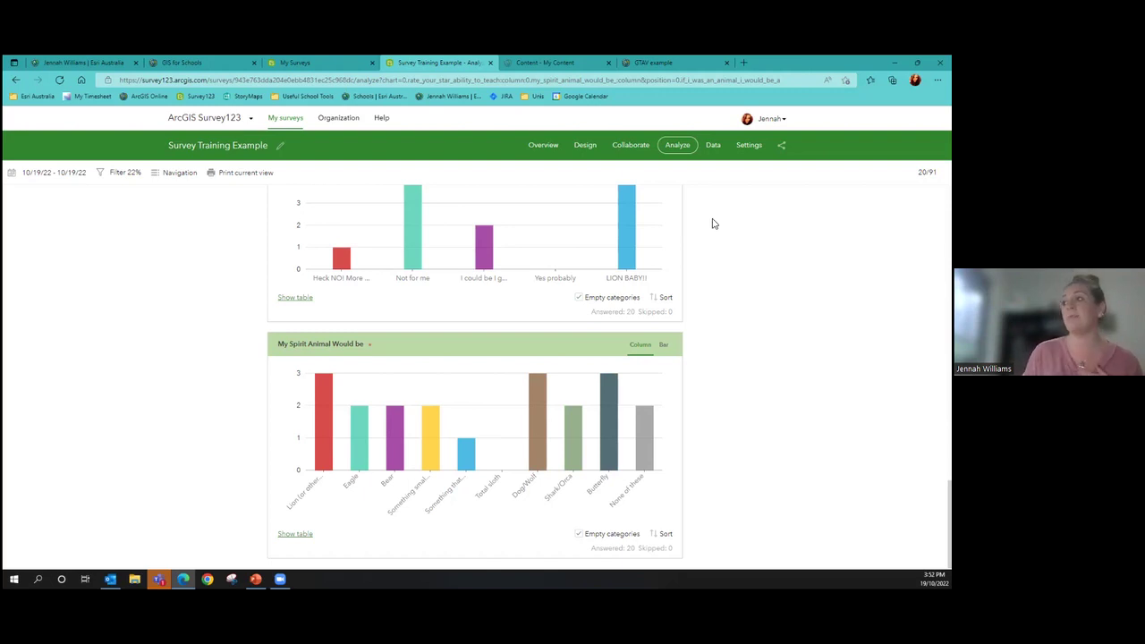
pyautogui.click(714, 146)
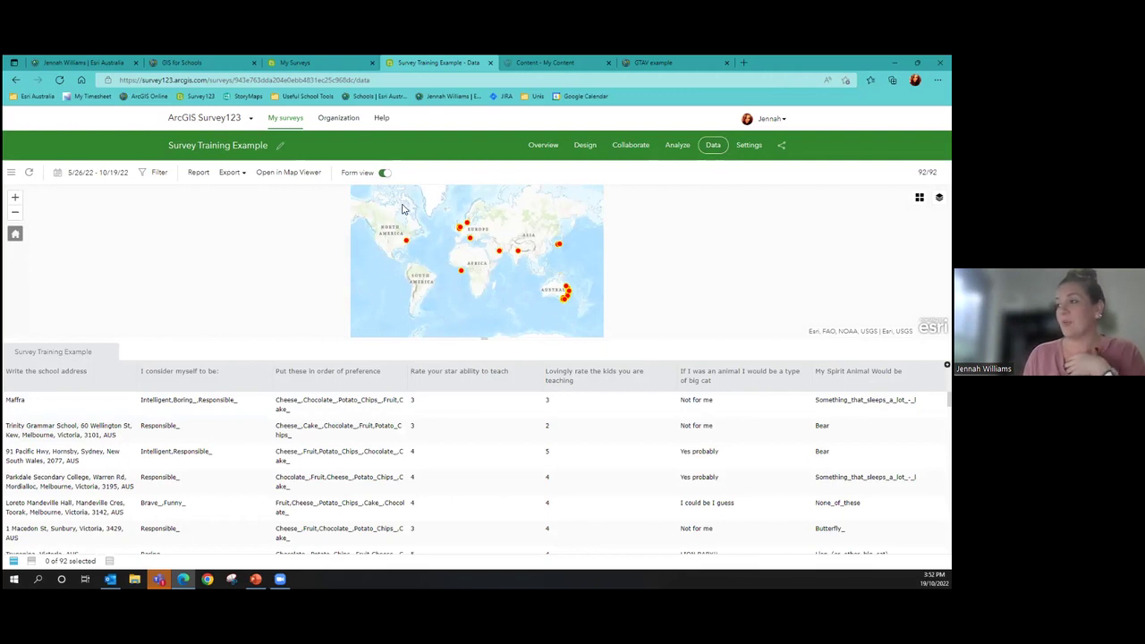
# Centre the response map on Australia, open it in Map Viewer, and cancel saving a web map
pyautogui.scroll(2, 578, 296)
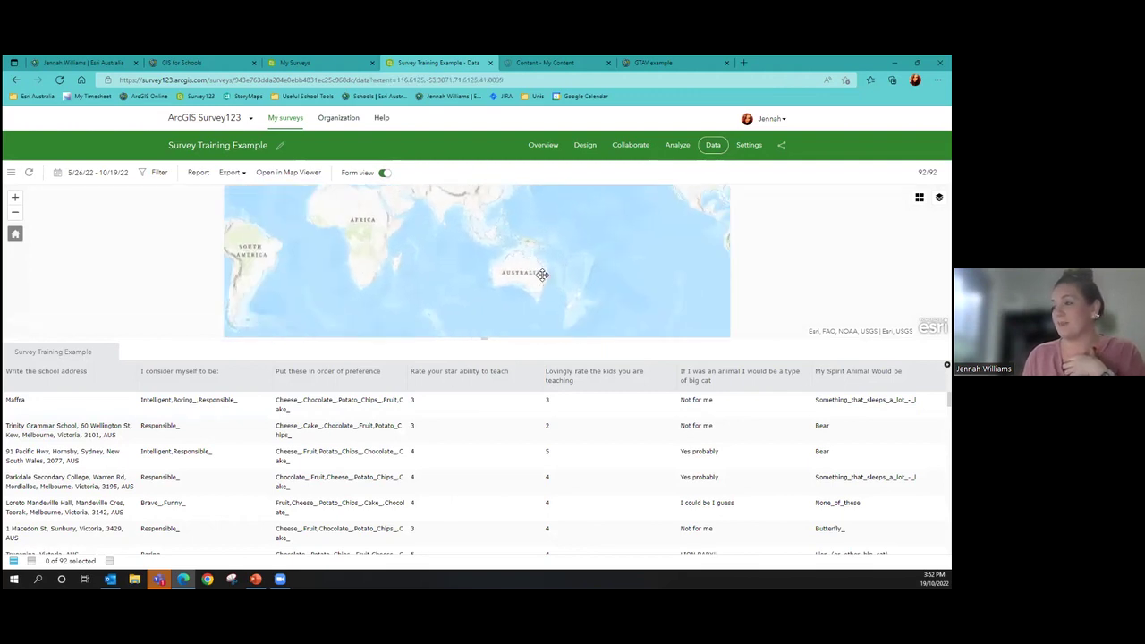
pyautogui.click(289, 176)
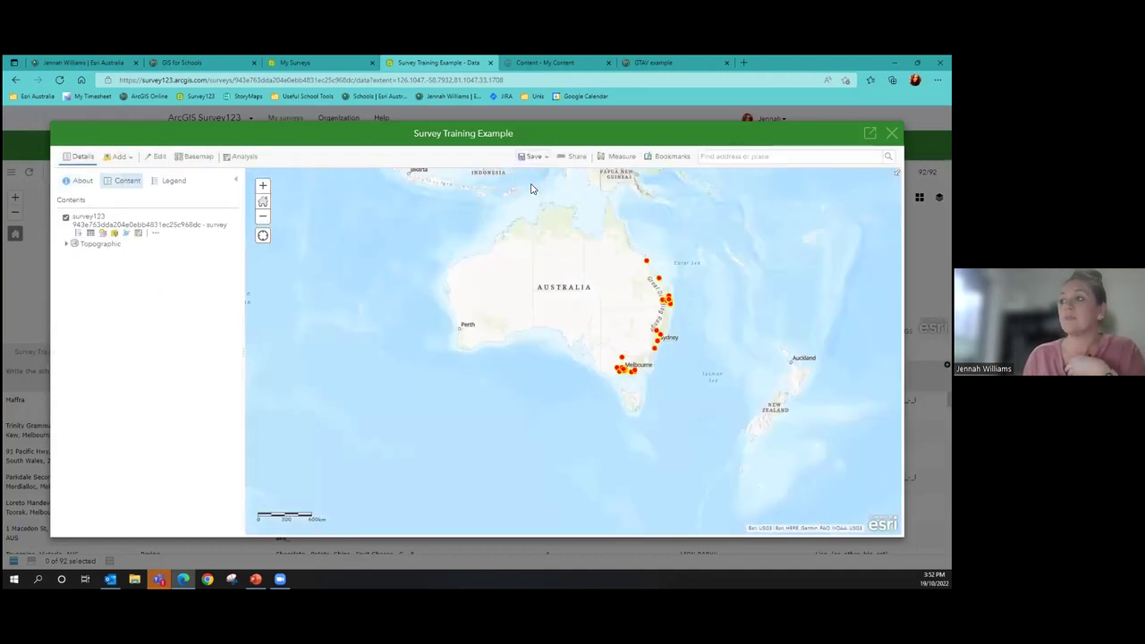
pyautogui.click(531, 188)
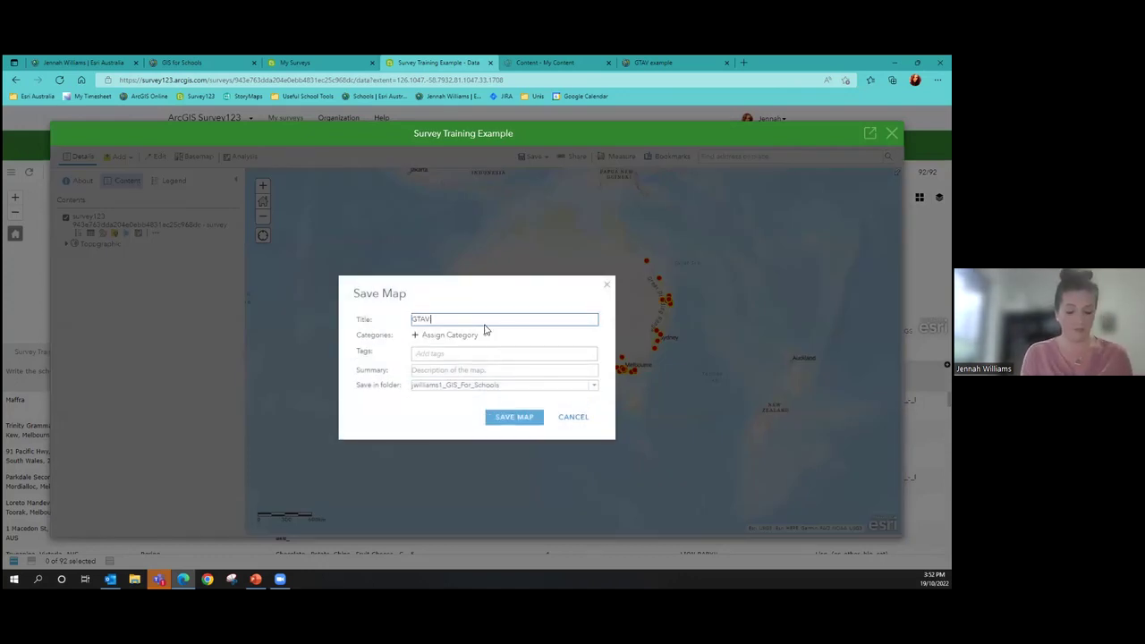
pyautogui.click(506, 419)
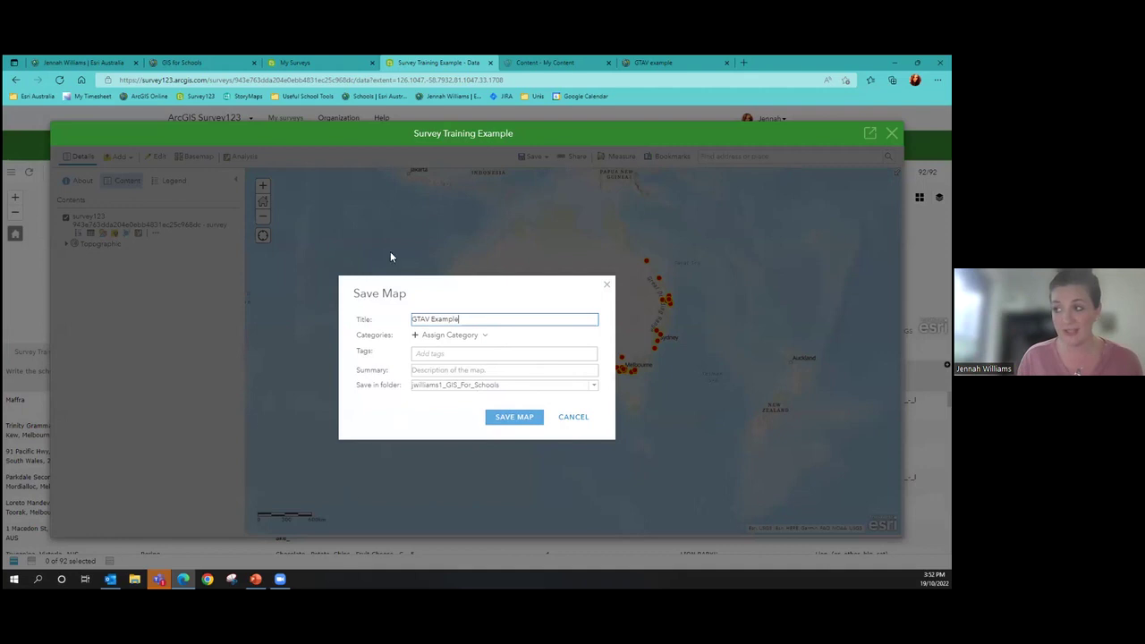
pyautogui.click(573, 417)
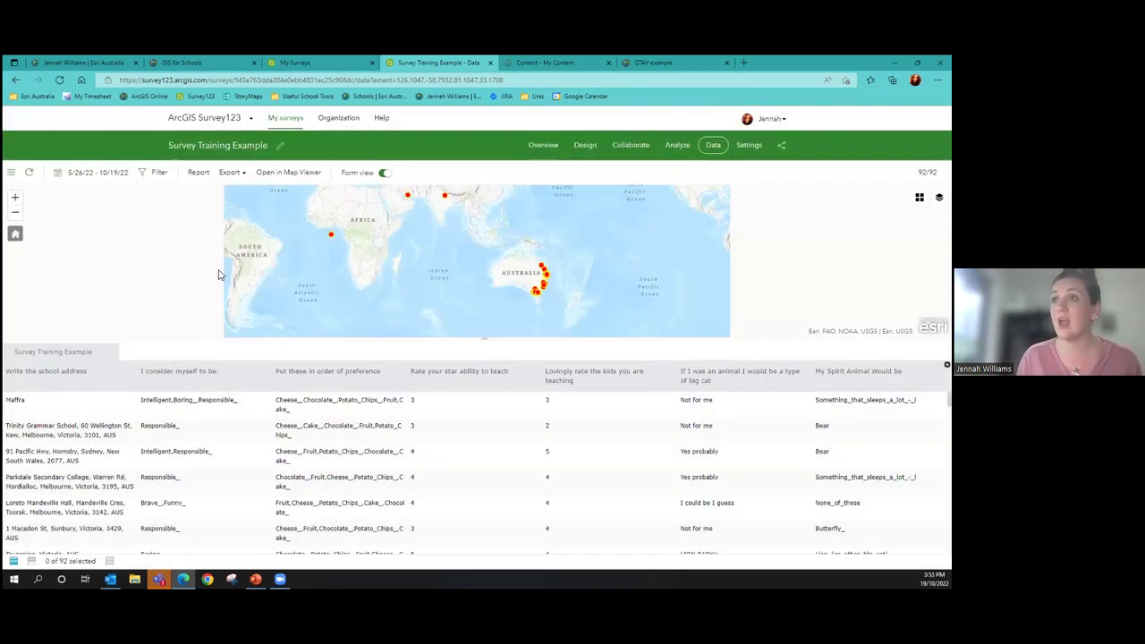
# List My Content in ArcGIS Online, then bring up the GTAV example web map
pyautogui.click(531, 61)
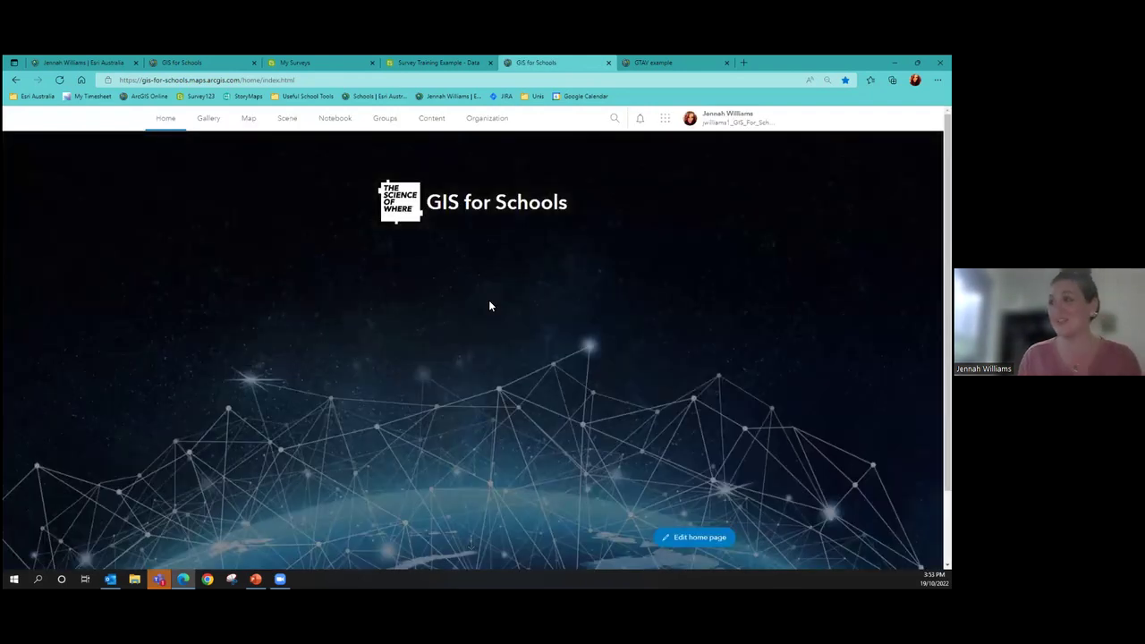
pyautogui.click(439, 125)
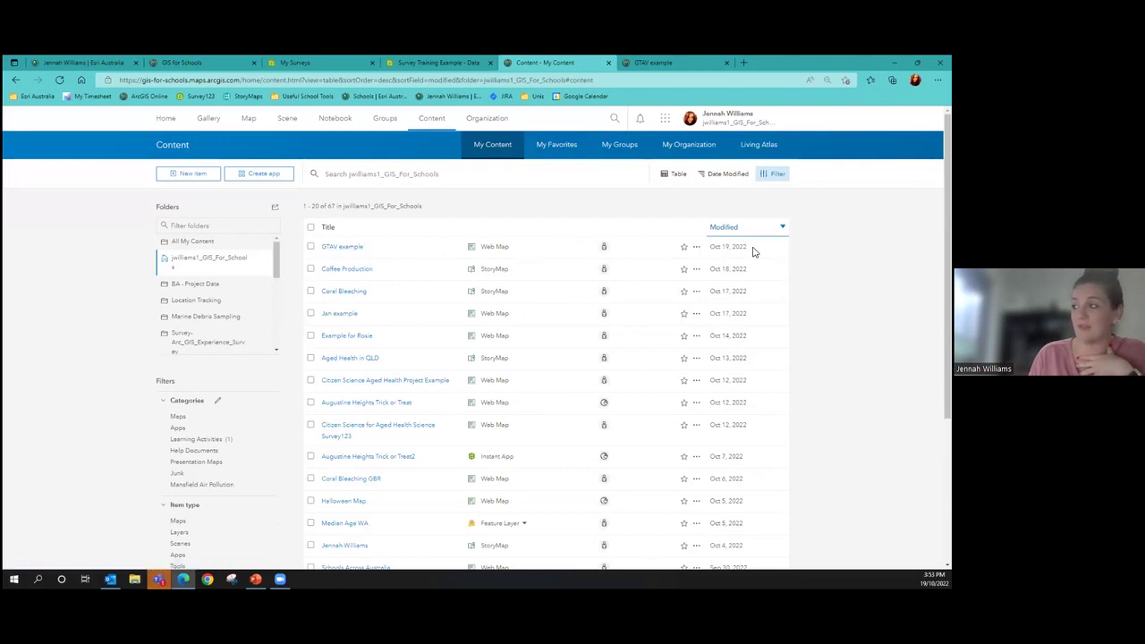
pyautogui.click(674, 60)
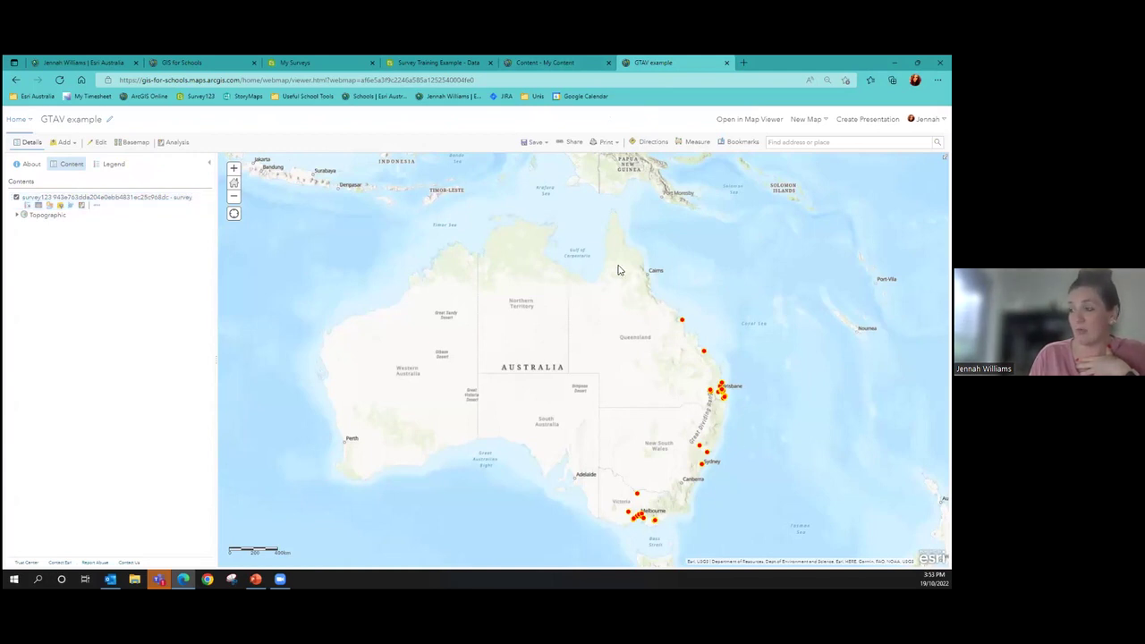
# Check the popups for a Queensland school point and the Morwell school record
pyautogui.click(681, 323)
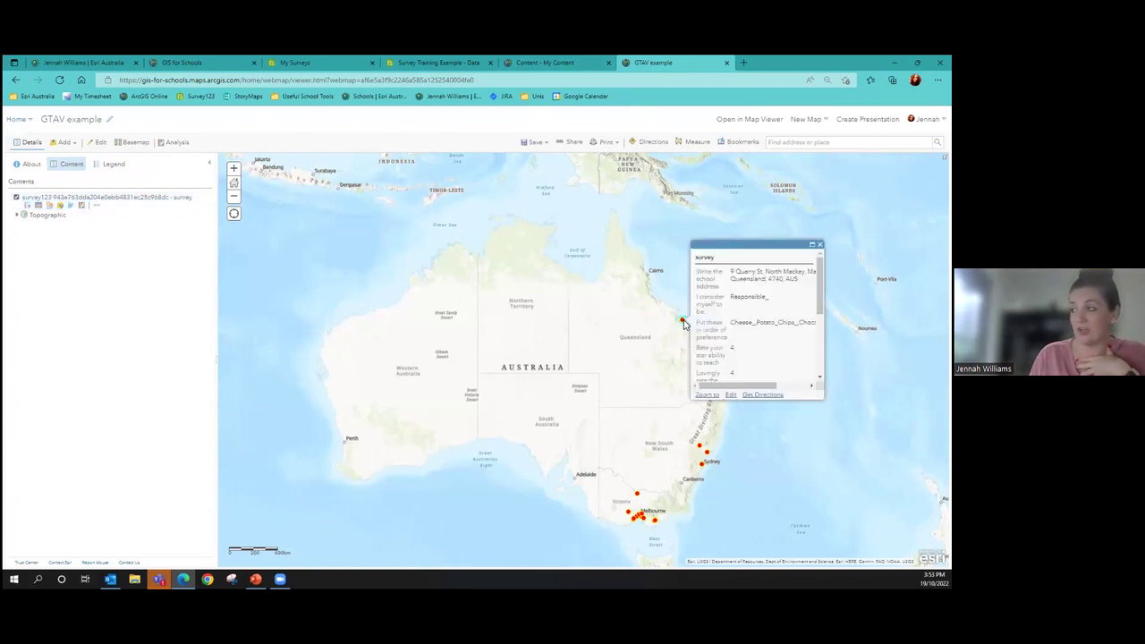
pyautogui.click(653, 525)
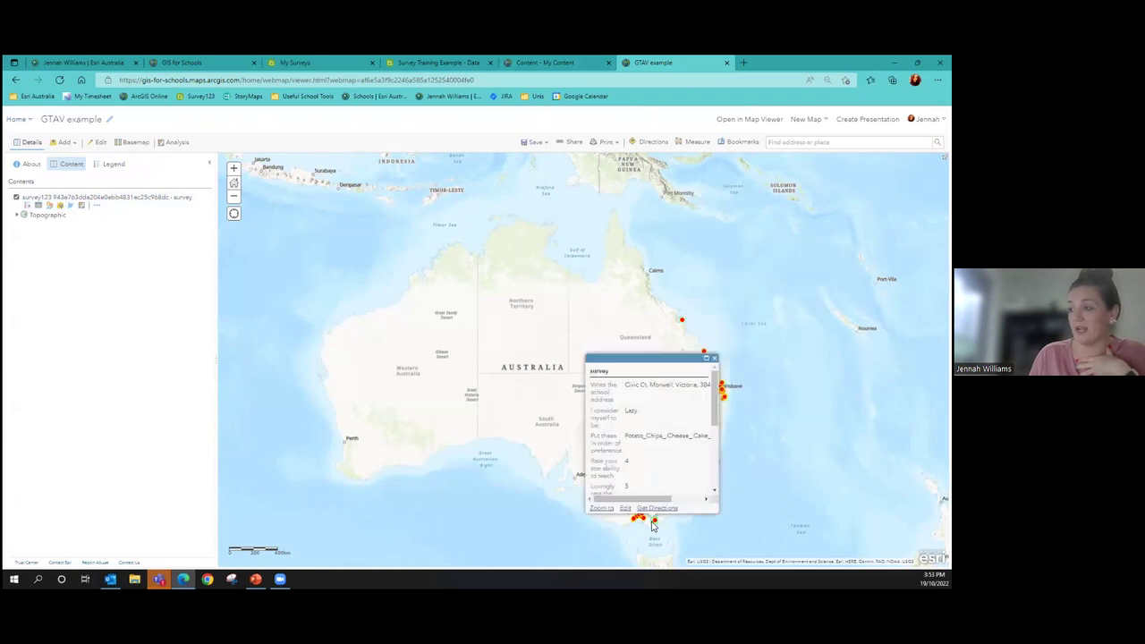
pyautogui.scroll(3, 652, 525)
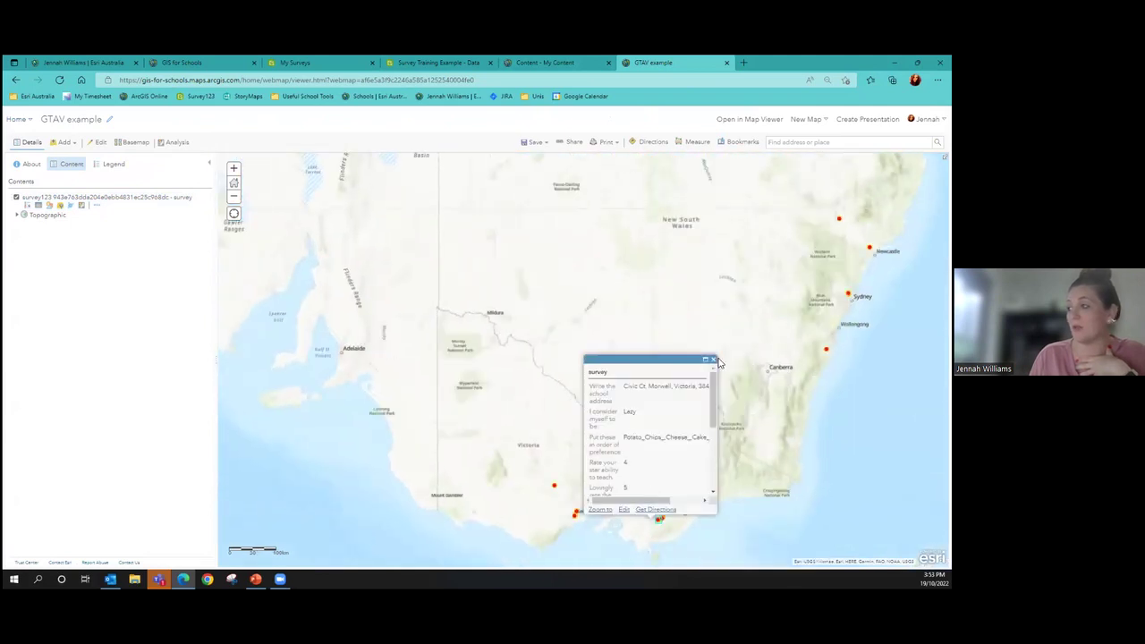
pyautogui.click(715, 359)
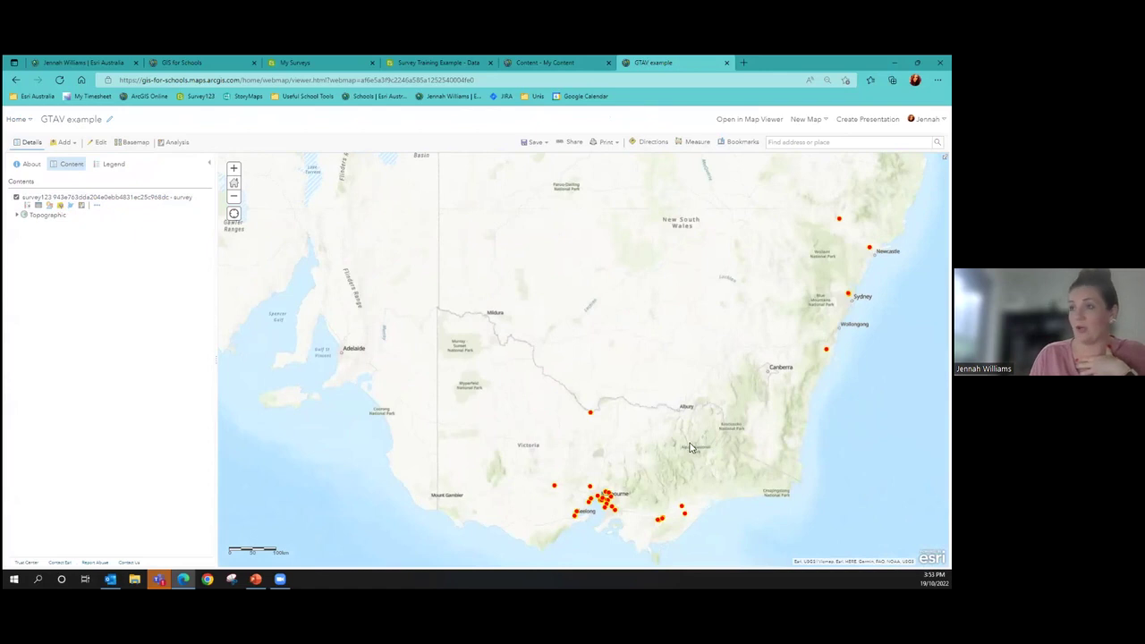
# Rename the survey layer to 'GTAV Example 19/10/22'
pyautogui.click(100, 207)
pyautogui.click(131, 246)
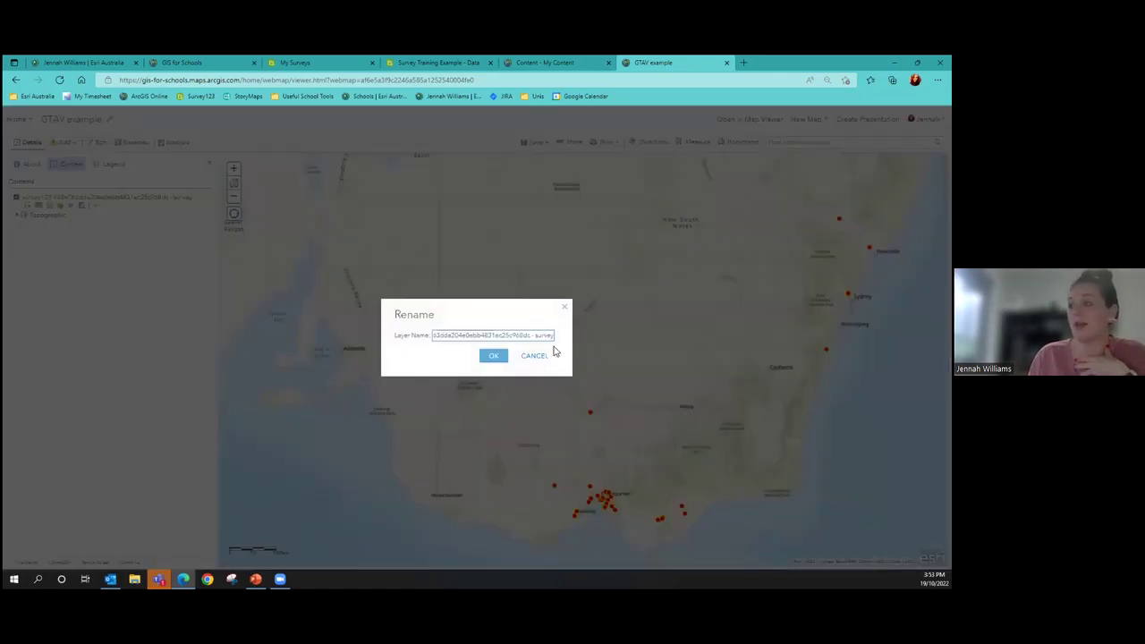
pyautogui.moveTo(554, 337); pyautogui.dragTo(417, 341)
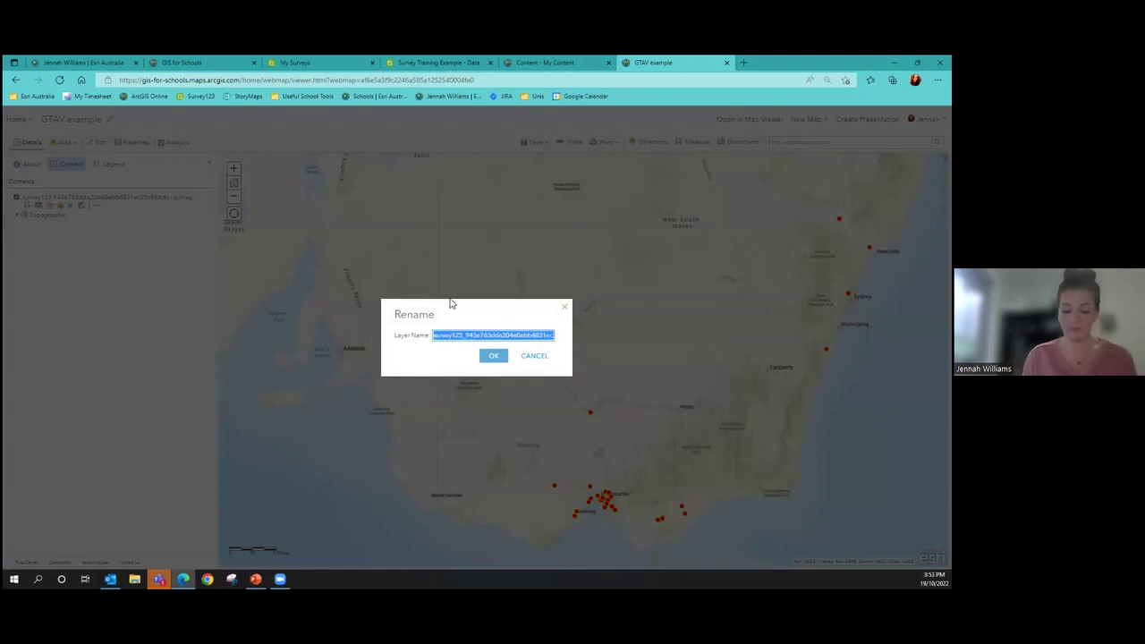
pyautogui.press('BackSpace')
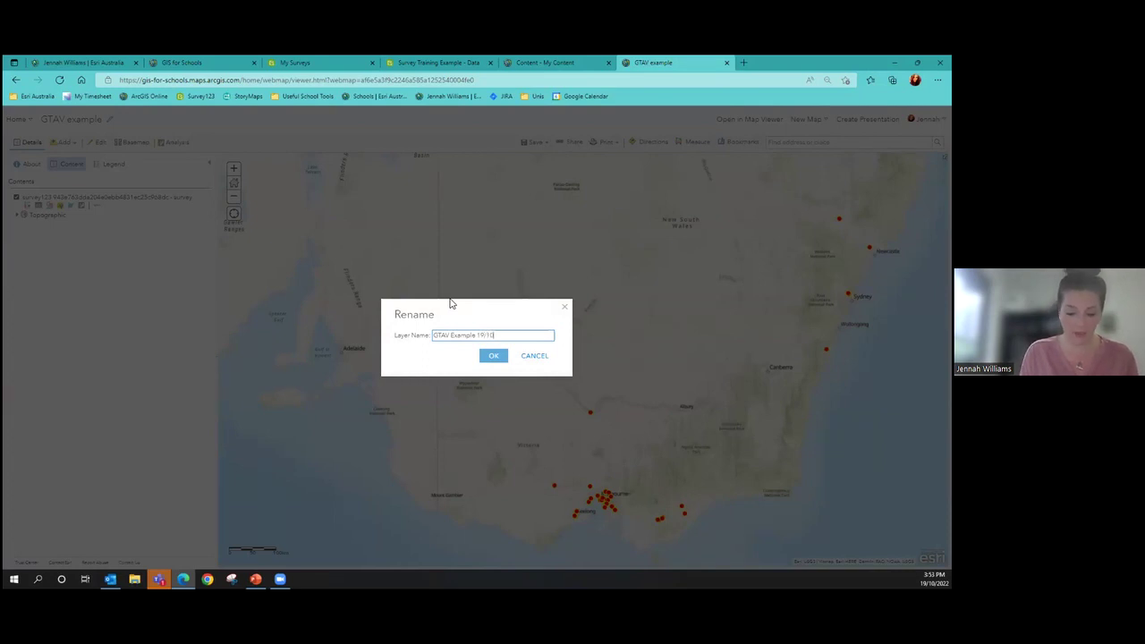
pyautogui.write('GTAV Example 19/10/22')
pyautogui.click(493, 355)
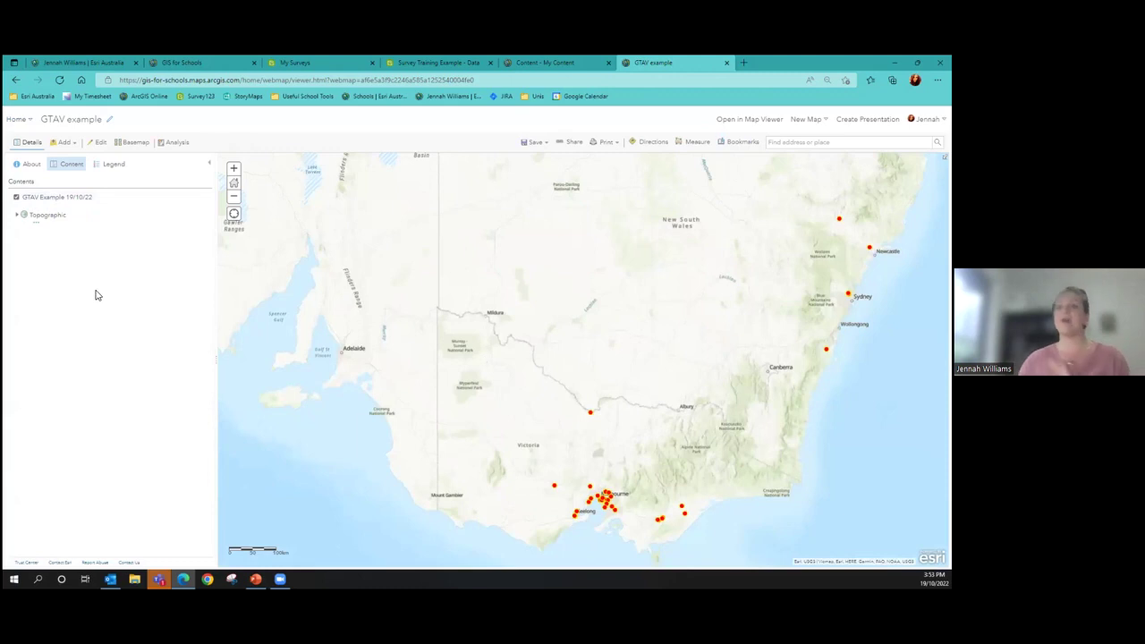
# Browse layers to add to the GTAV example map from the ArcGIS Online source
pyautogui.scroll(-1, 537, 379)
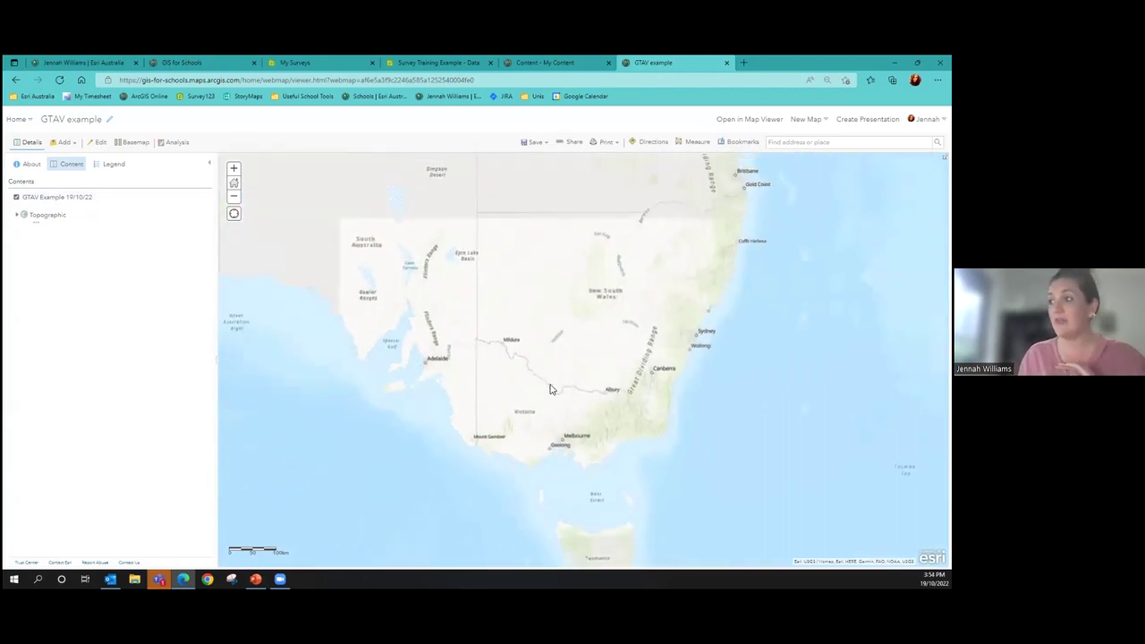
pyautogui.click(65, 142)
pyautogui.click(69, 156)
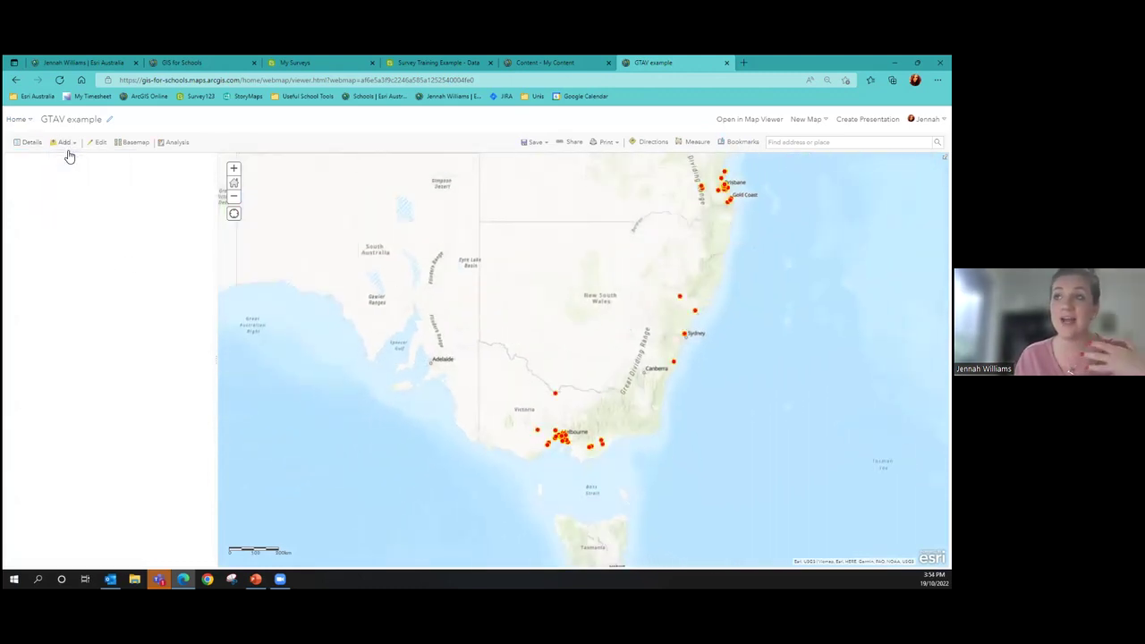
pyautogui.click(109, 164)
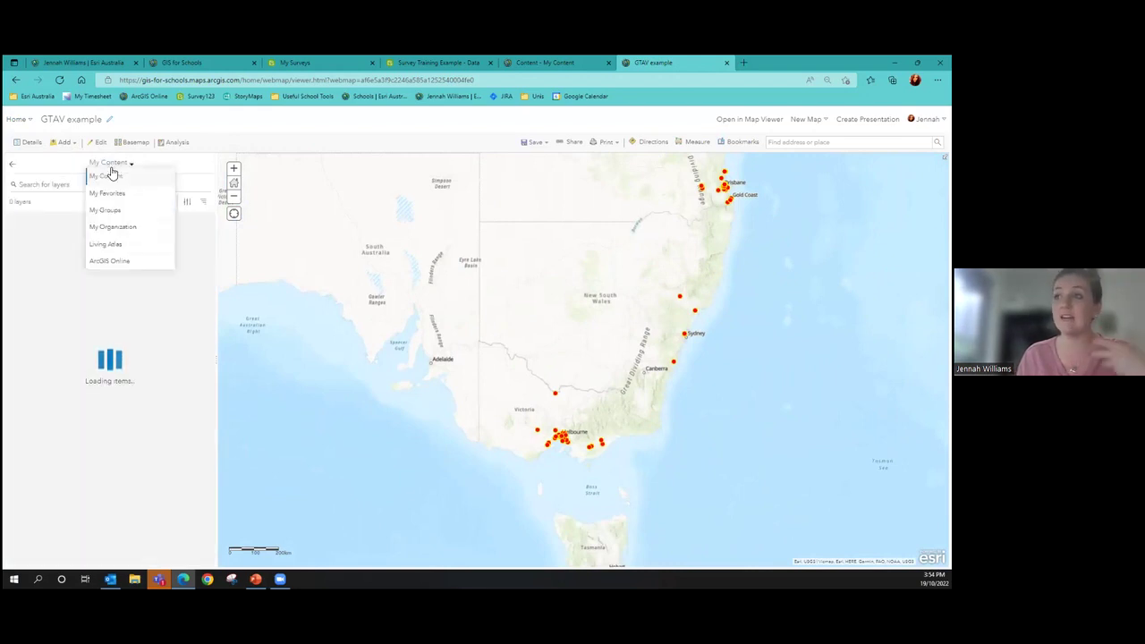
pyautogui.click(110, 260)
pyautogui.click(97, 186)
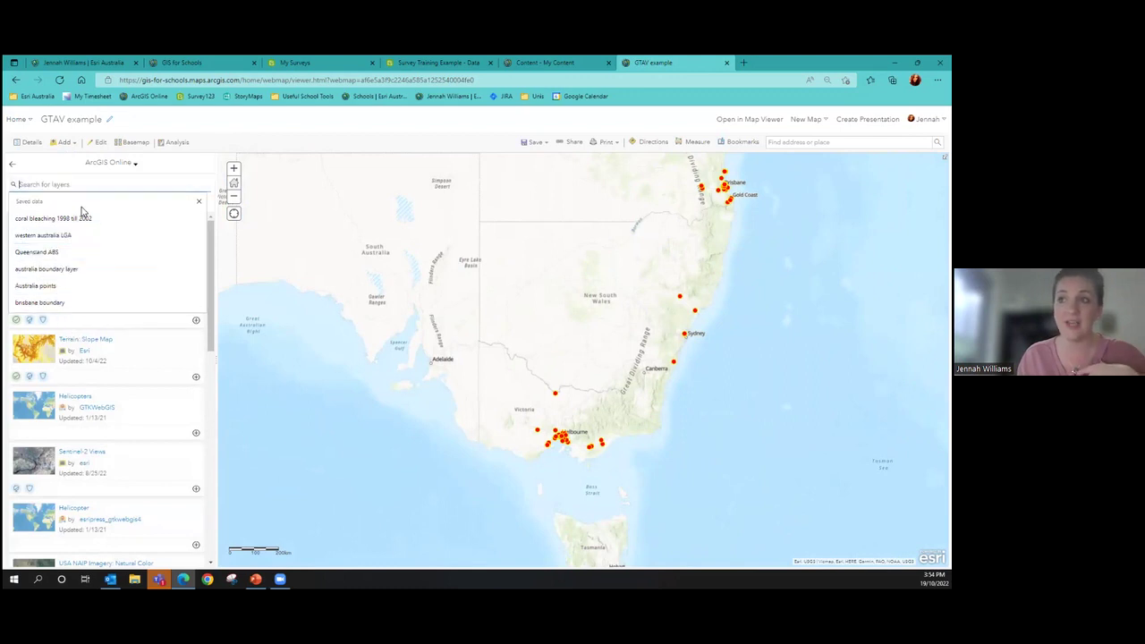
# Switch the basemap to Imagery, then to Mid-Century Map
pyautogui.click(137, 144)
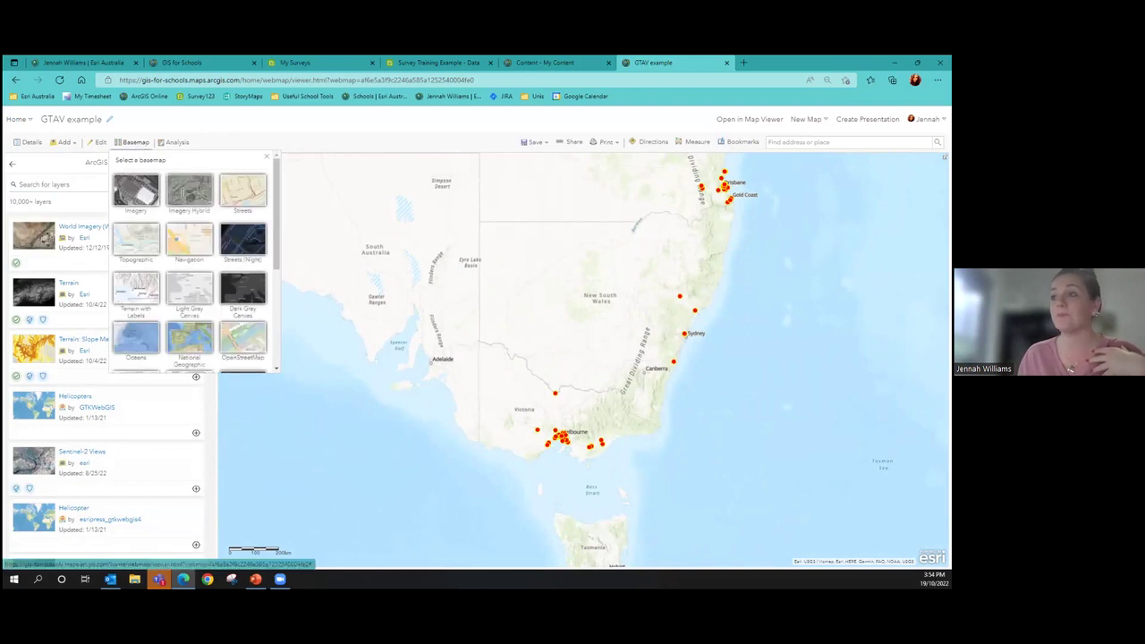
pyautogui.click(136, 190)
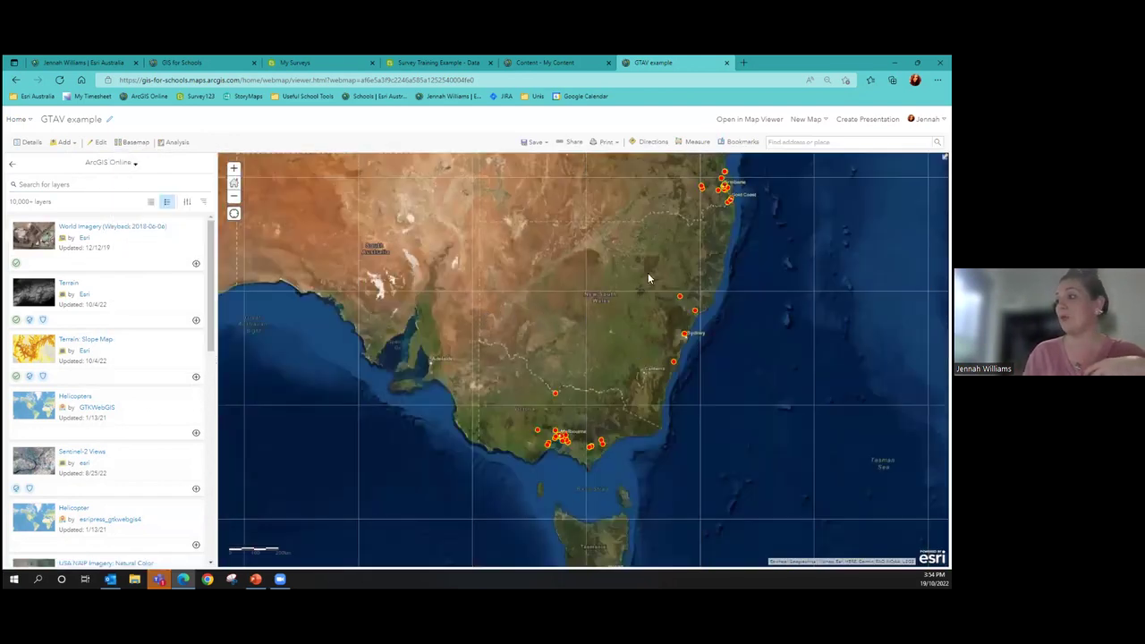
pyautogui.click(136, 142)
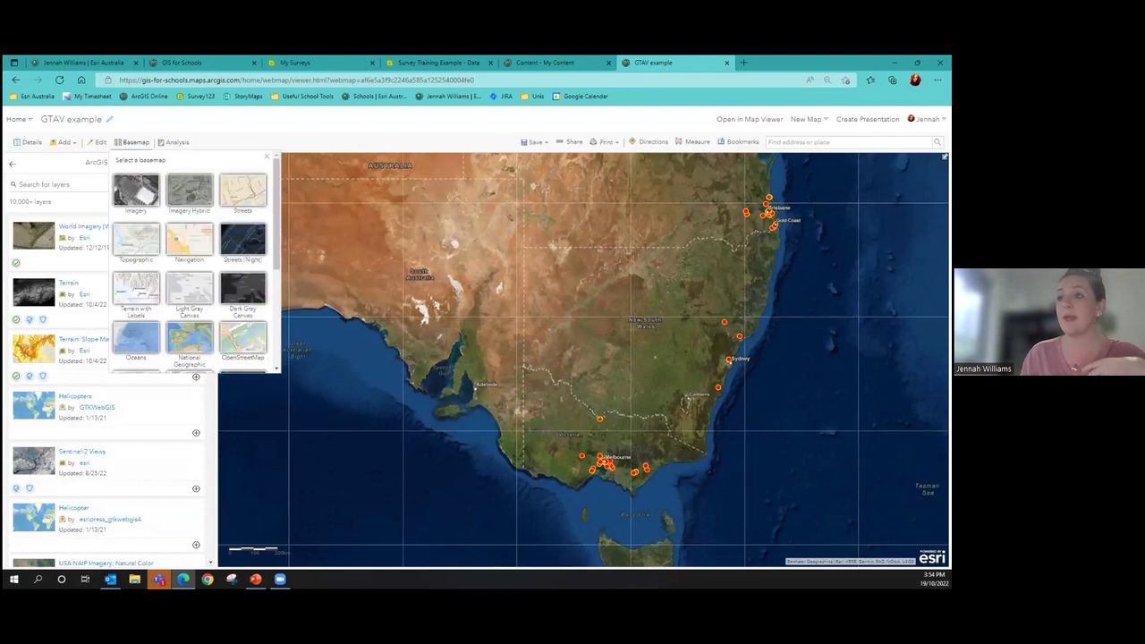
pyautogui.scroll(-3, 217, 259)
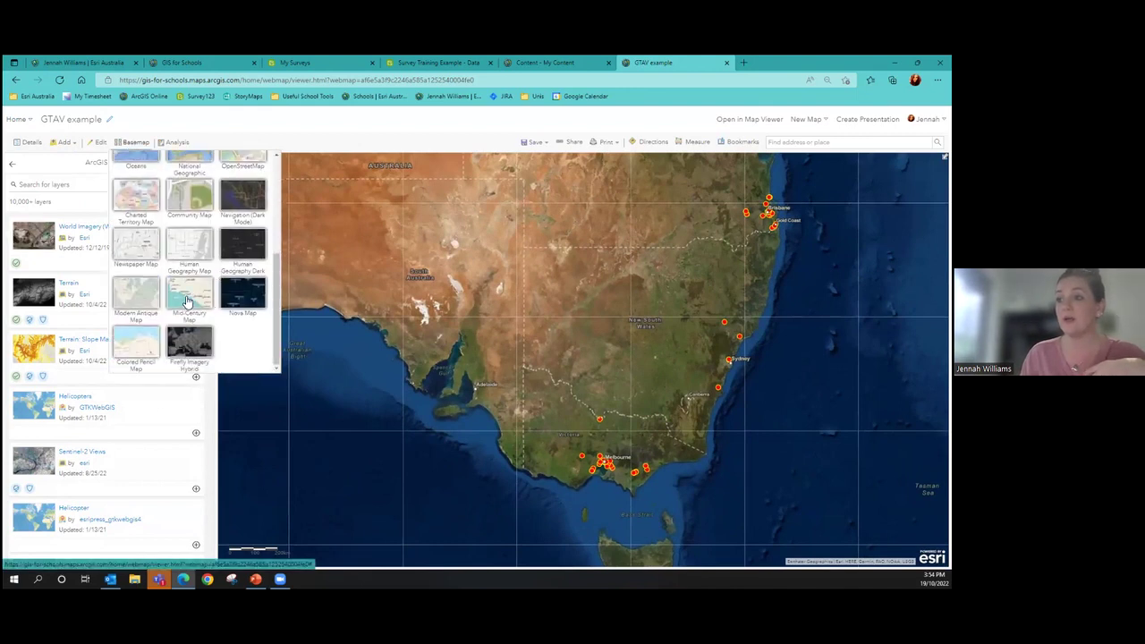
pyautogui.click(188, 303)
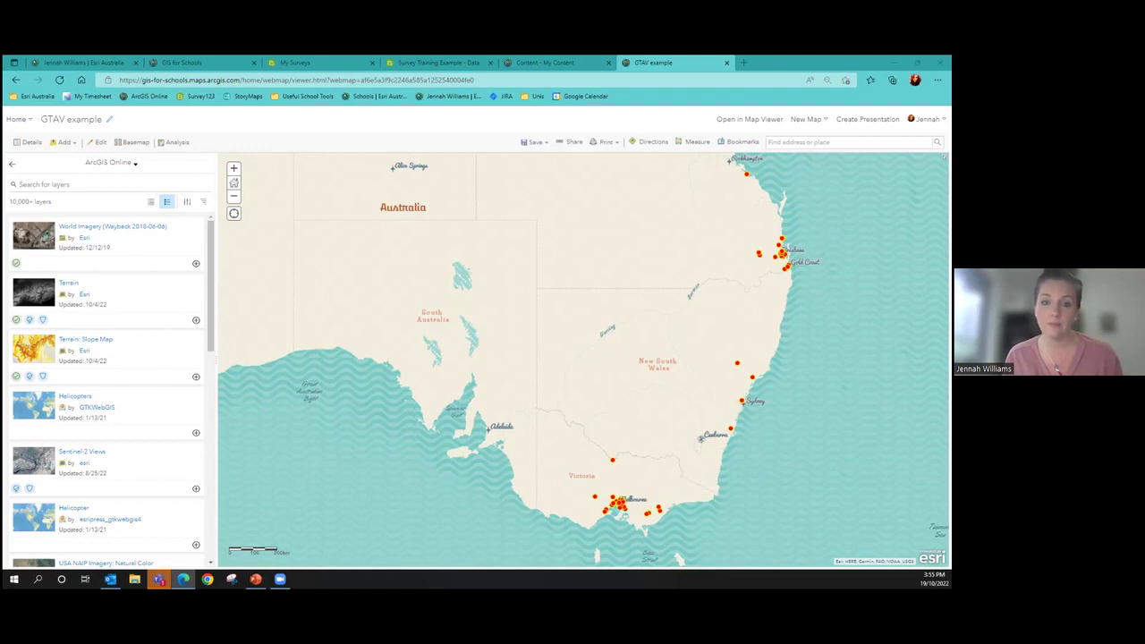
# Close the GTAV example, Content and Survey Training Example data tabs to reach My Surveys
pyautogui.click(727, 63)
pyautogui.click(609, 63)
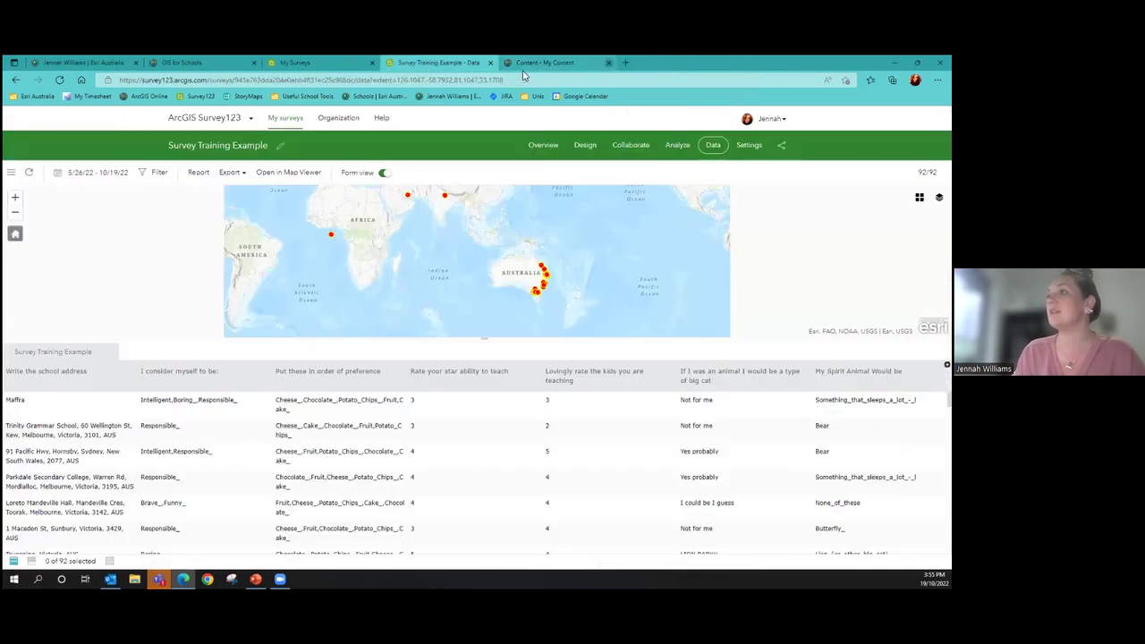
pyautogui.click(491, 63)
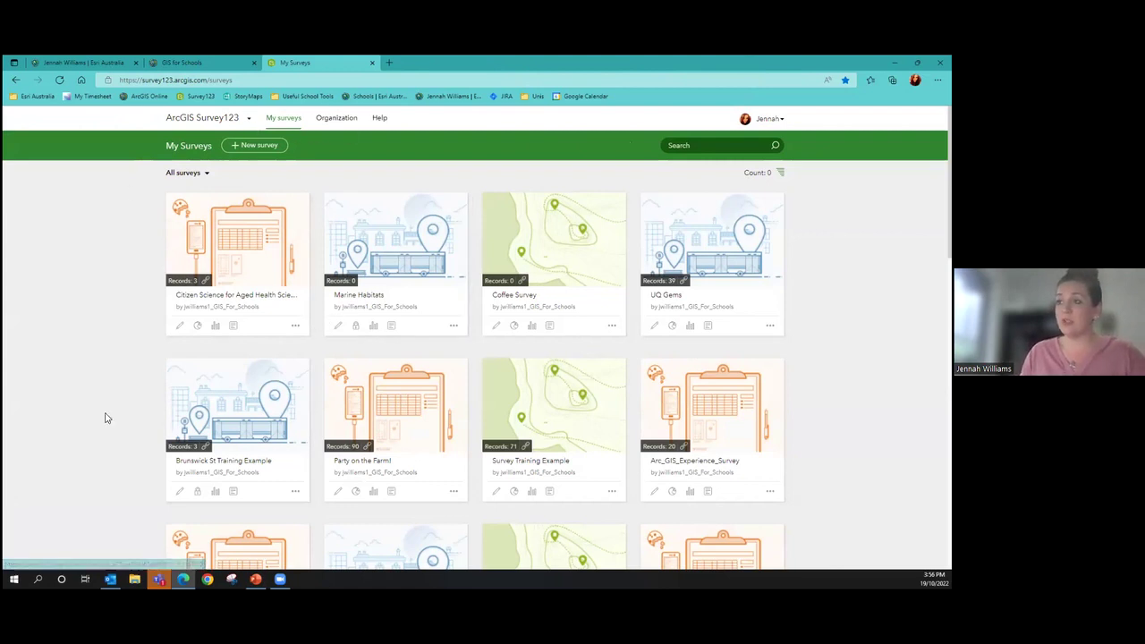
# Start a new survey from the Blank survey option, opening Untitled survey_1 in the designer
pyautogui.click(256, 147)
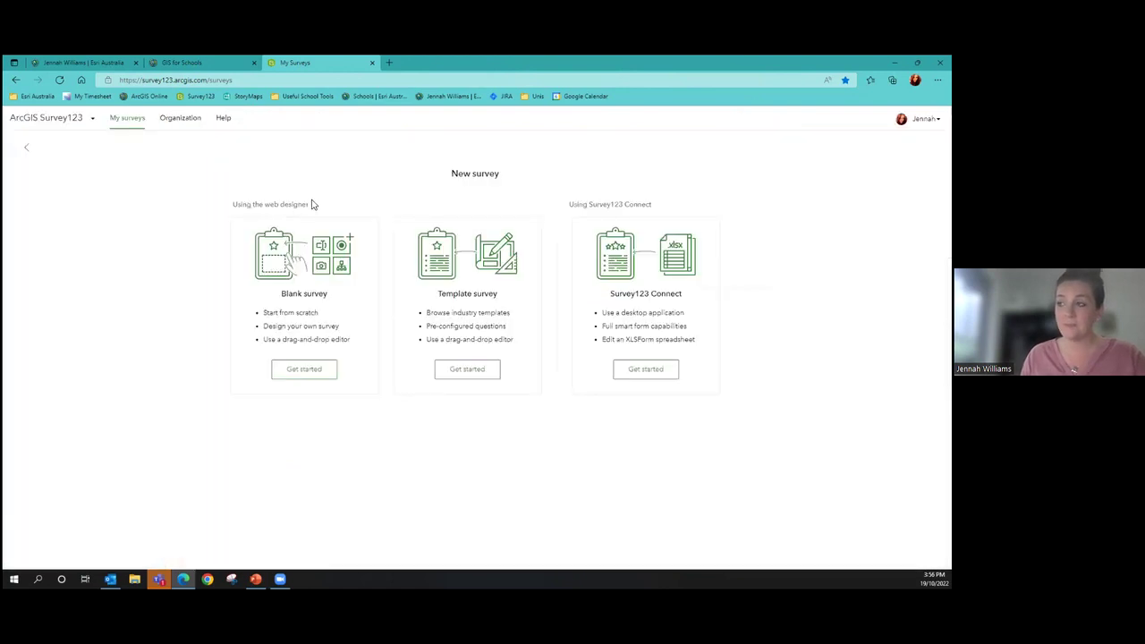
pyautogui.click(305, 370)
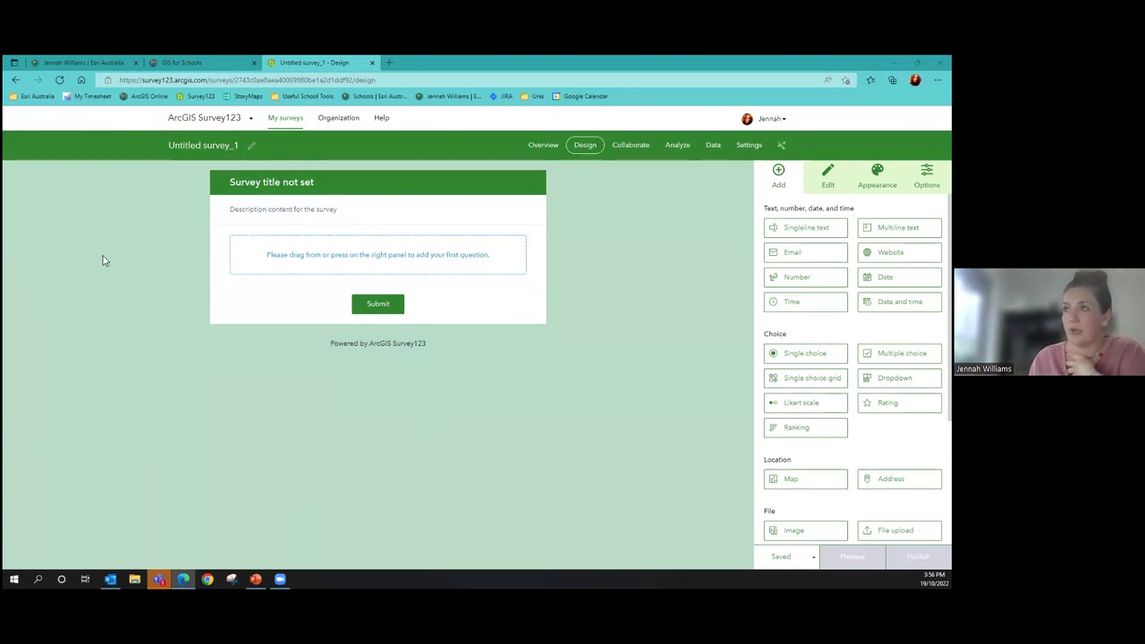
# Replace the survey name Untitled survey_1 with 'Coastal Erosion' and confirm
pyautogui.click(251, 146)
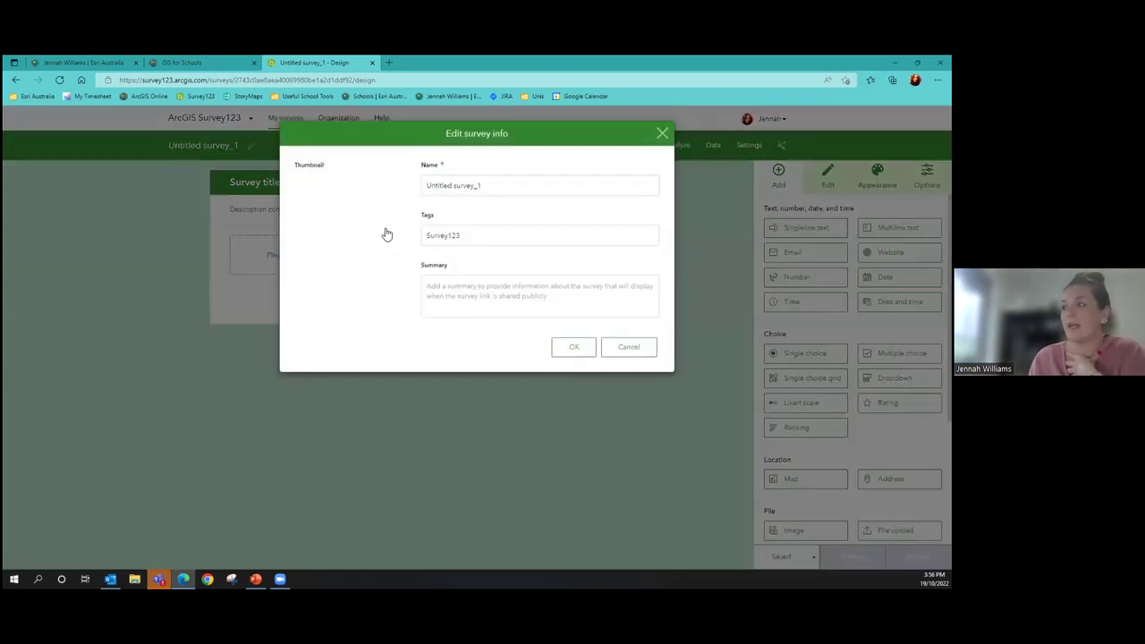
pyautogui.moveTo(511, 187); pyautogui.dragTo(411, 193)
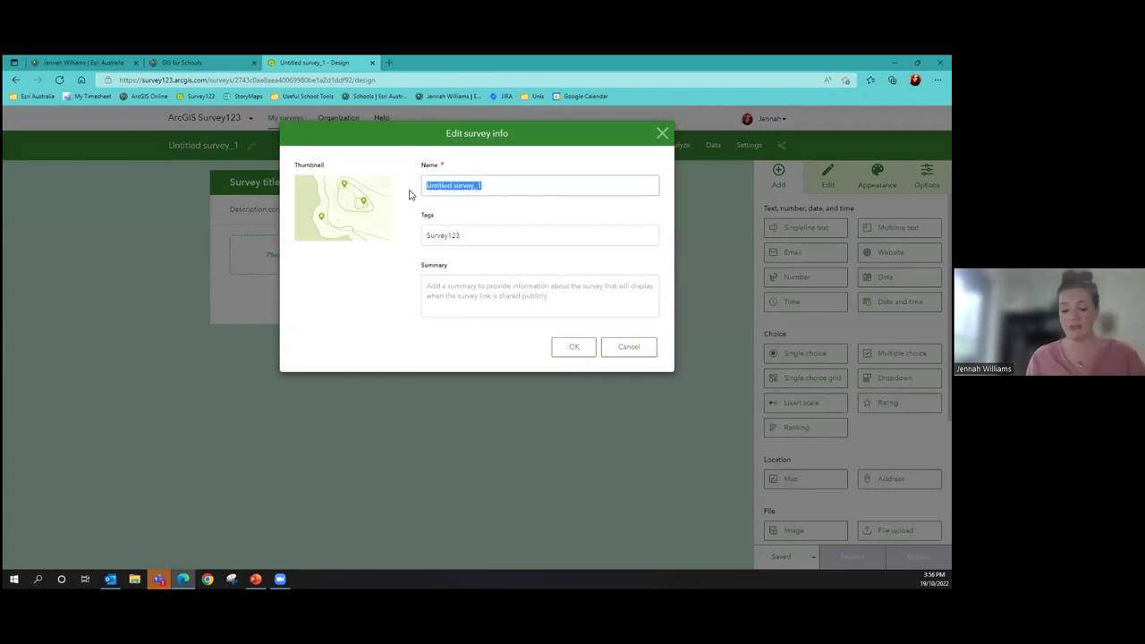
pyautogui.press('BackSpace')
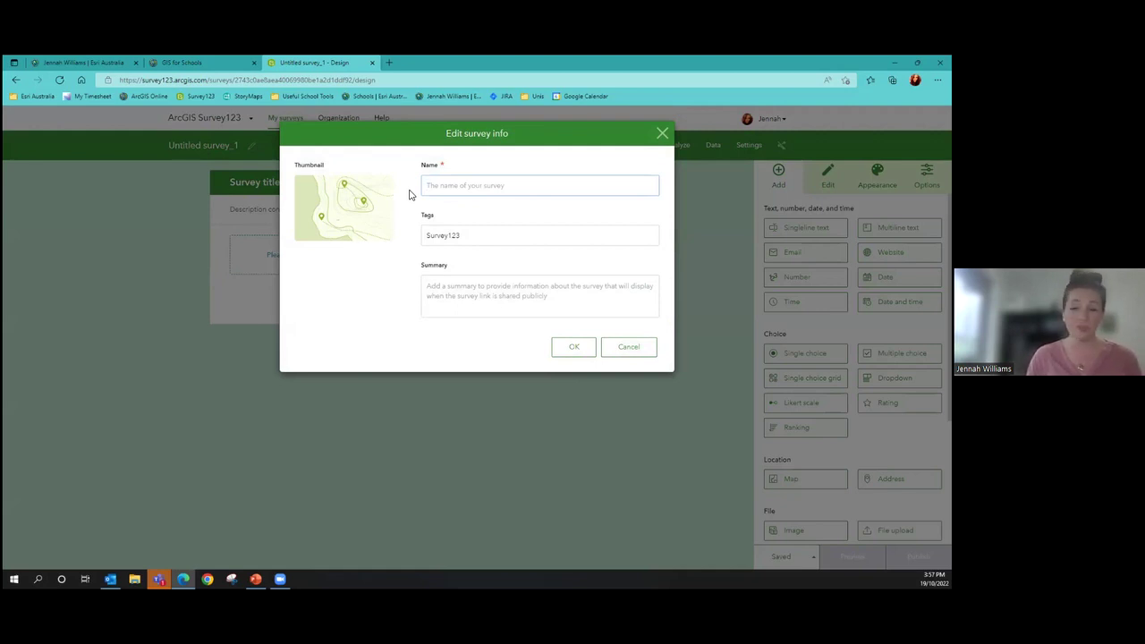
pyautogui.write('Coast')
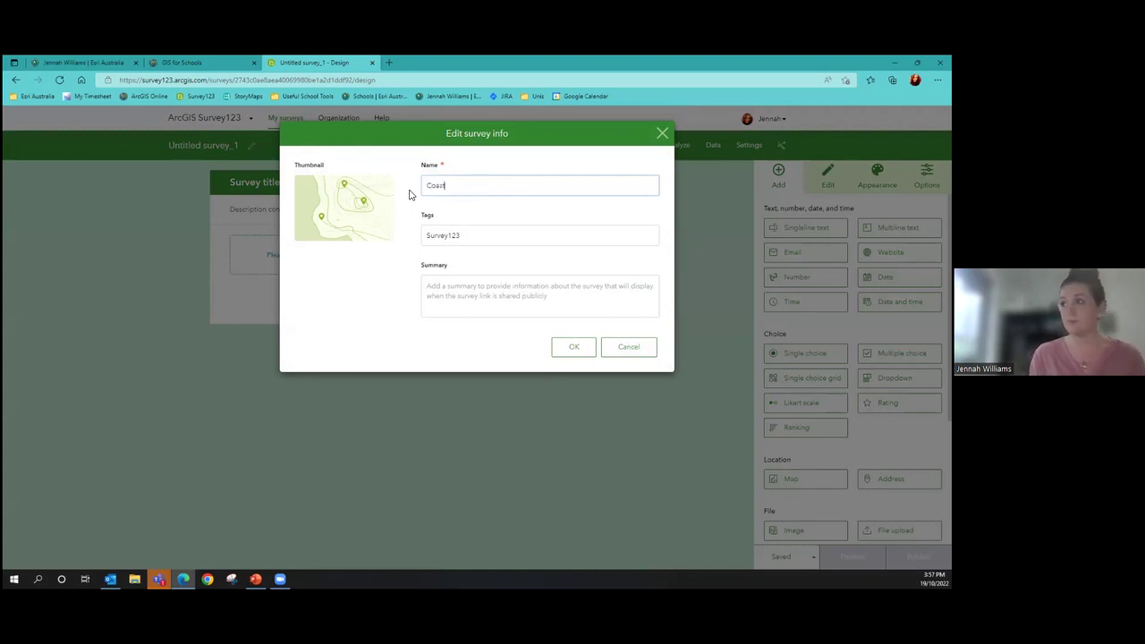
pyautogui.write('al Erosion')
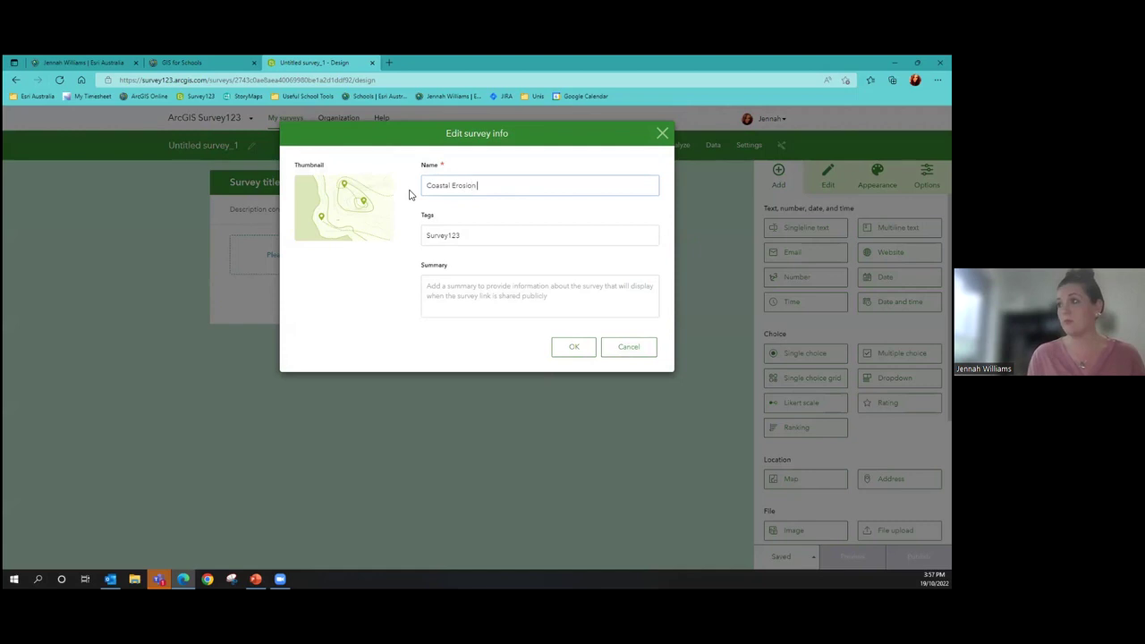
pyautogui.click(577, 351)
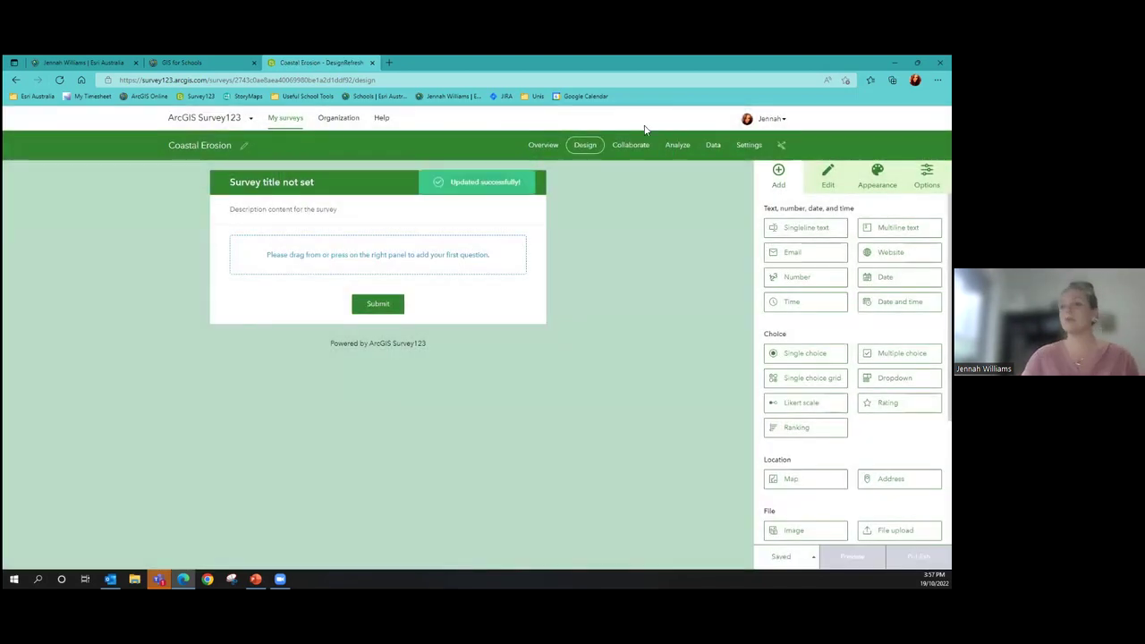
# Set the survey header title to 'Collecting Data on the Dunes'
pyautogui.click(301, 182)
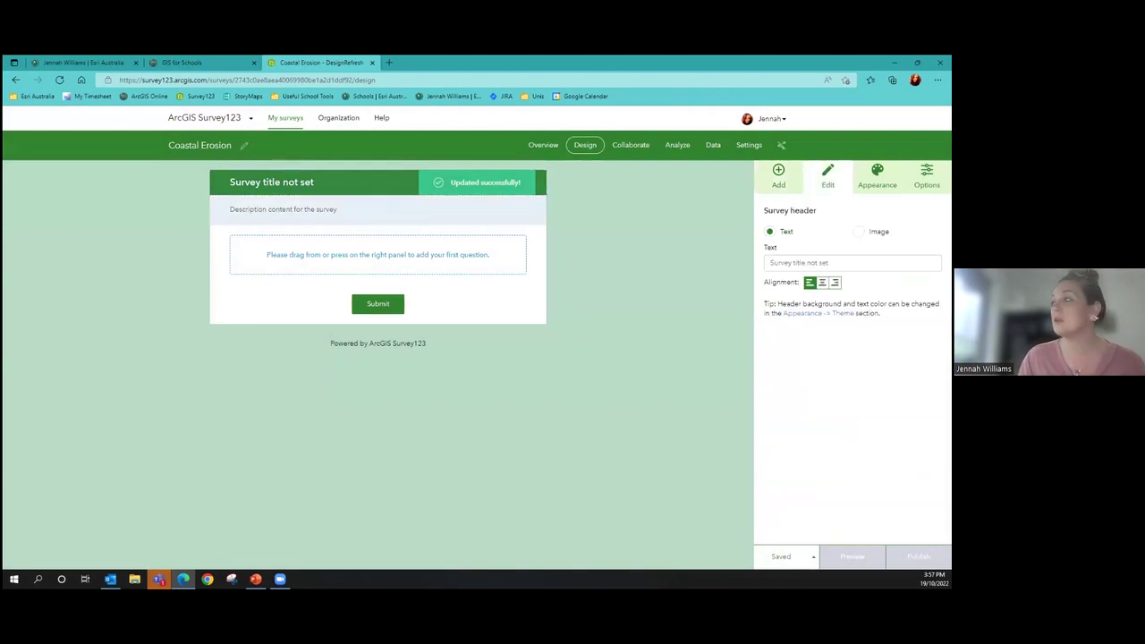
pyautogui.moveTo(830, 262); pyautogui.dragTo(762, 250)
pyautogui.write('Co')
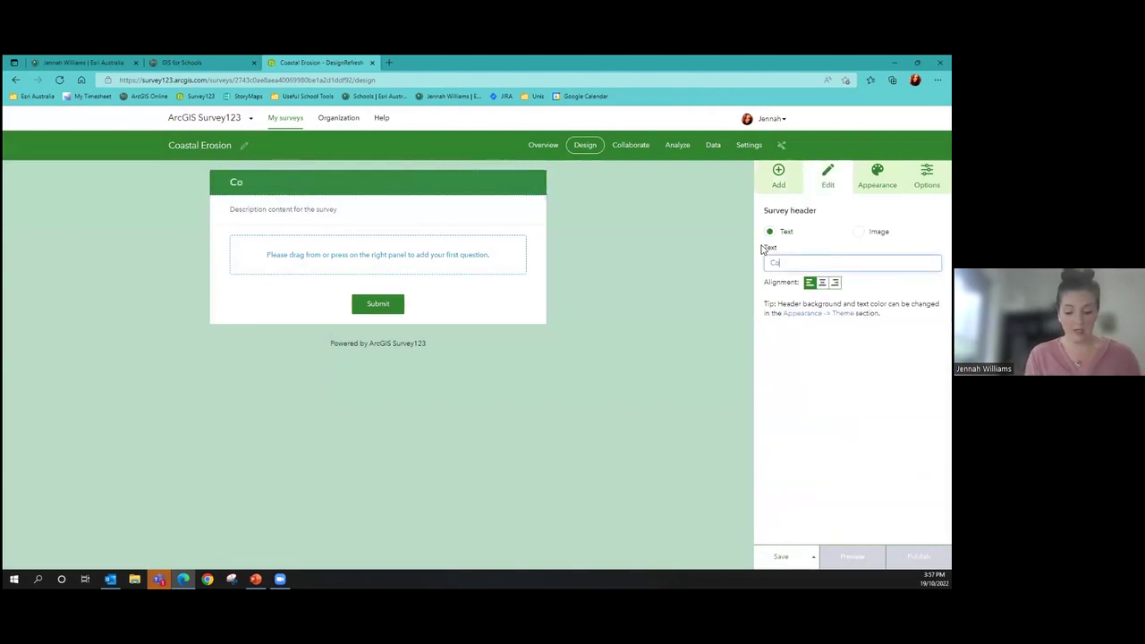
pyautogui.write('llecting Data')
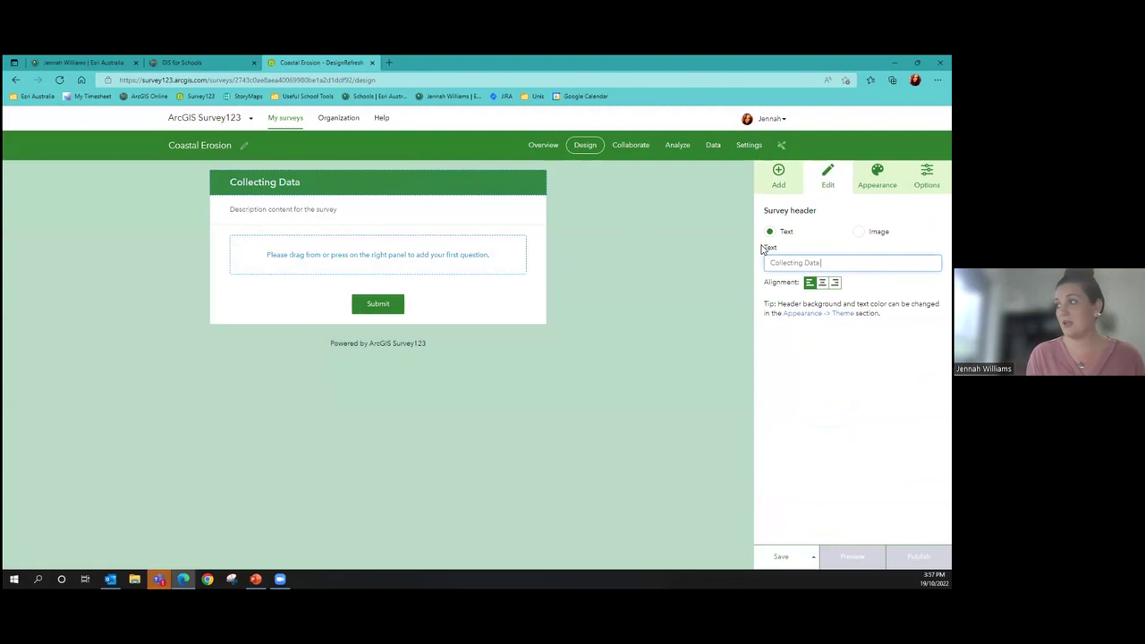
pyautogui.write(' on the Dunes')
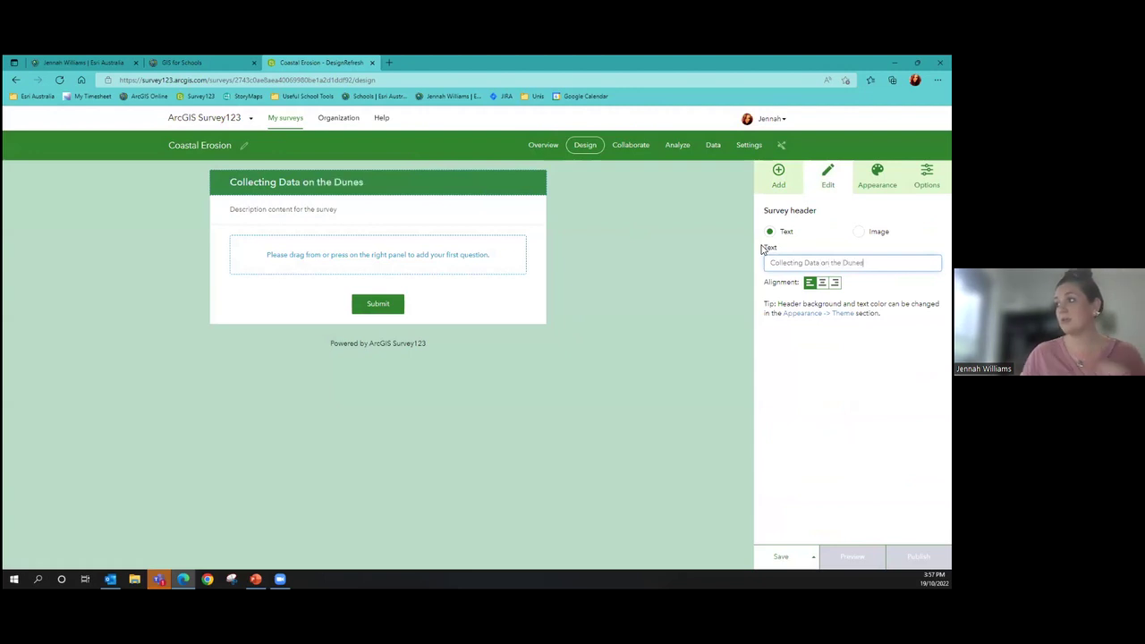
pyautogui.click(726, 300)
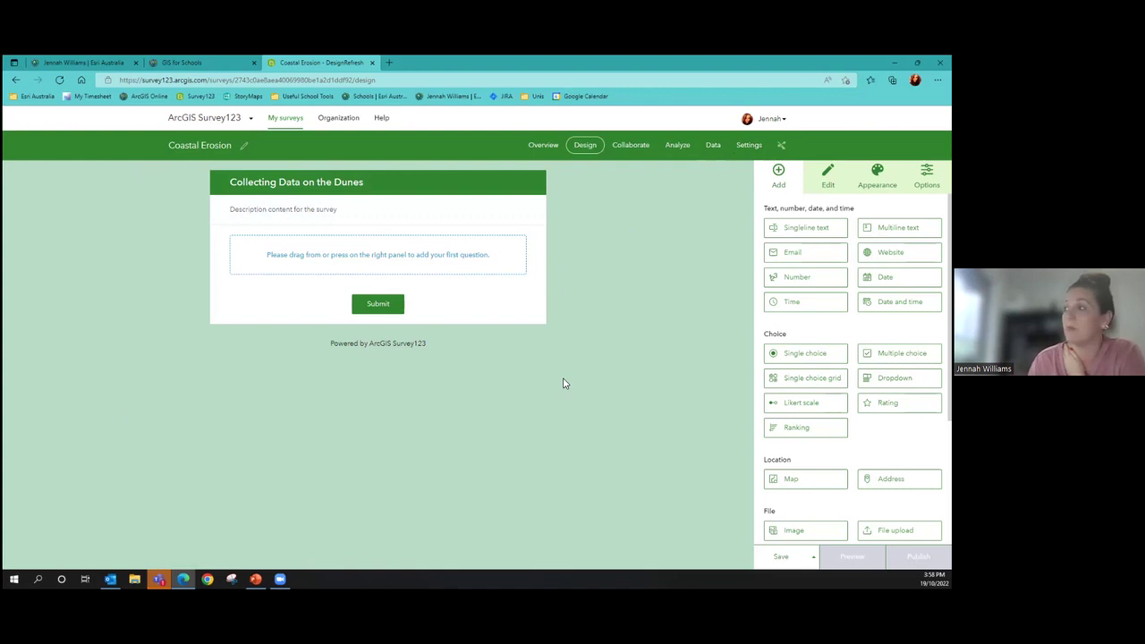
pyautogui.scroll(-1, 806, 229)
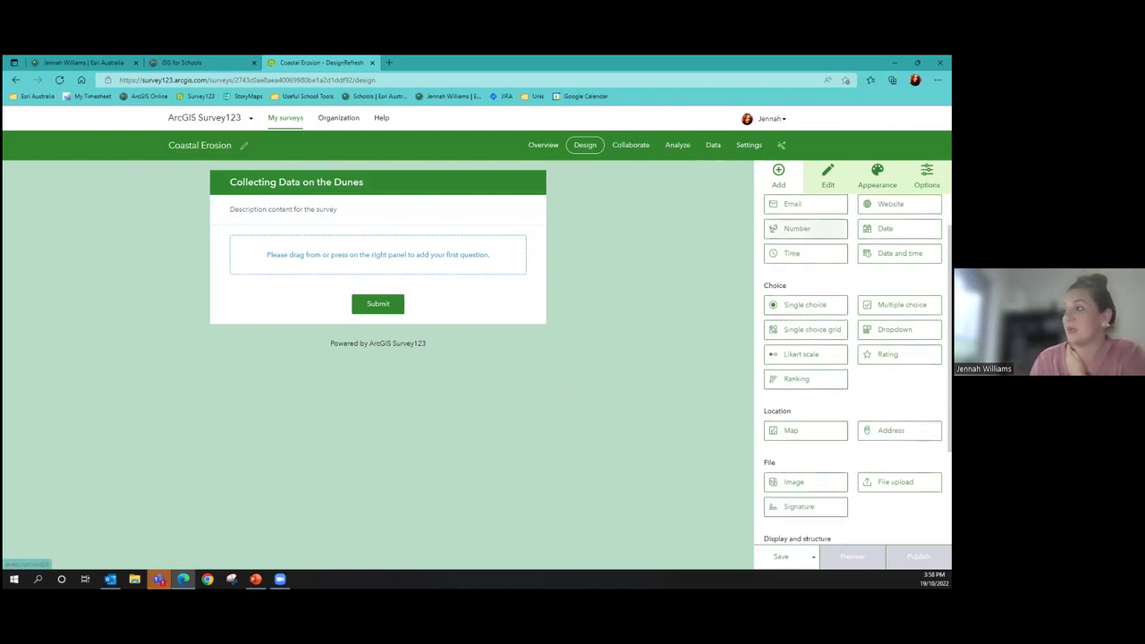
pyautogui.scroll(-3, 850, 358)
pyautogui.scroll(4, 851, 358)
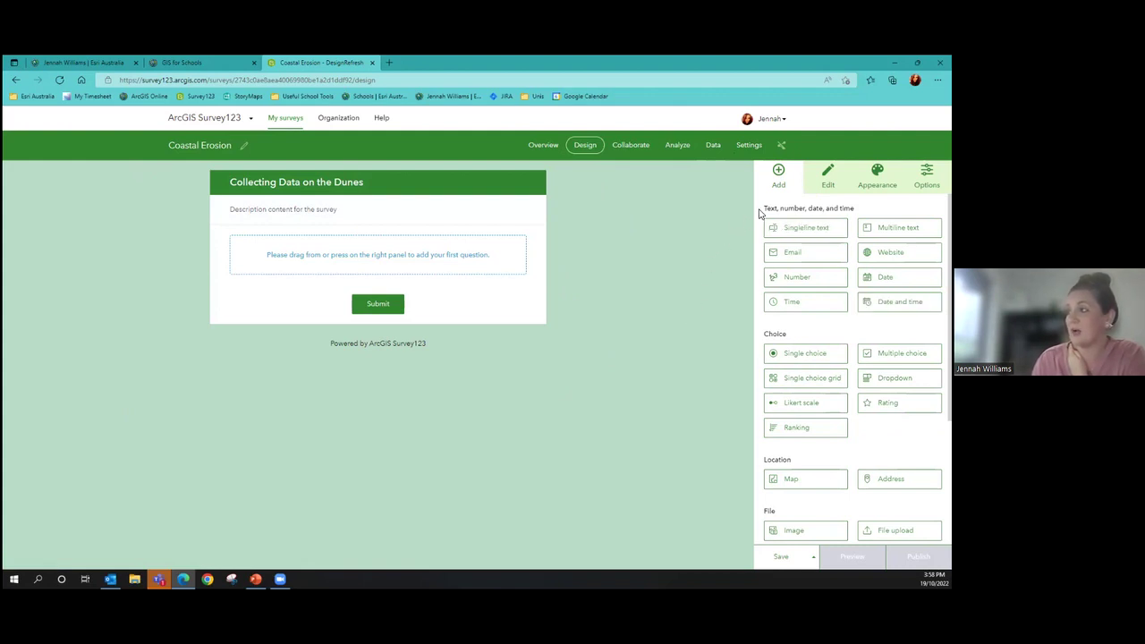
pyautogui.moveTo(771, 208); pyautogui.dragTo(855, 208)
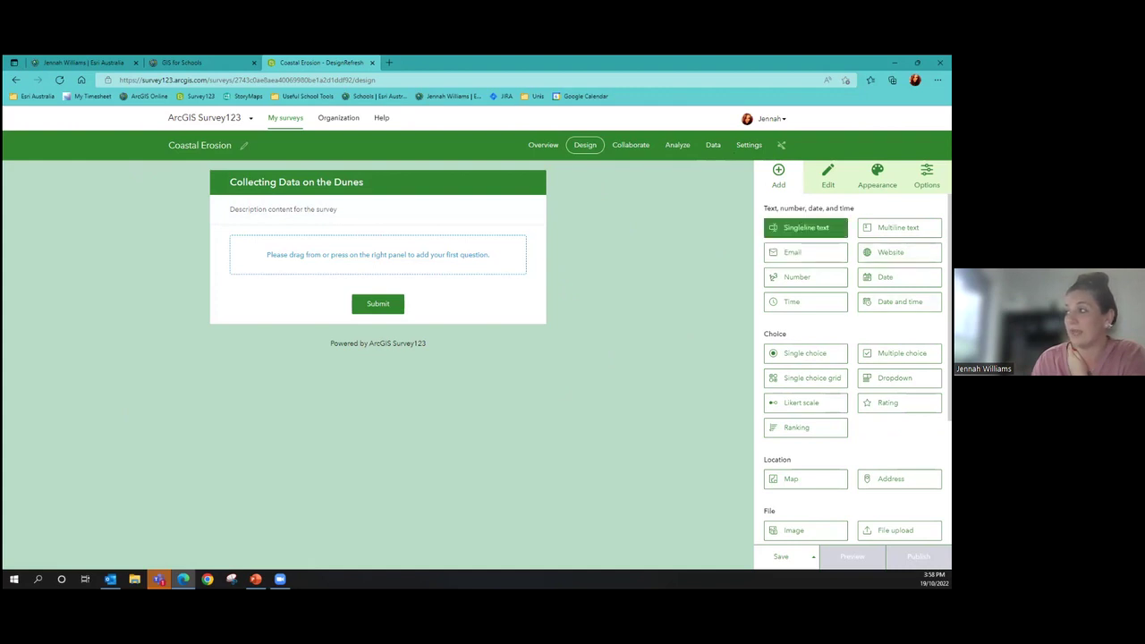
pyautogui.scroll(-2, 805, 358)
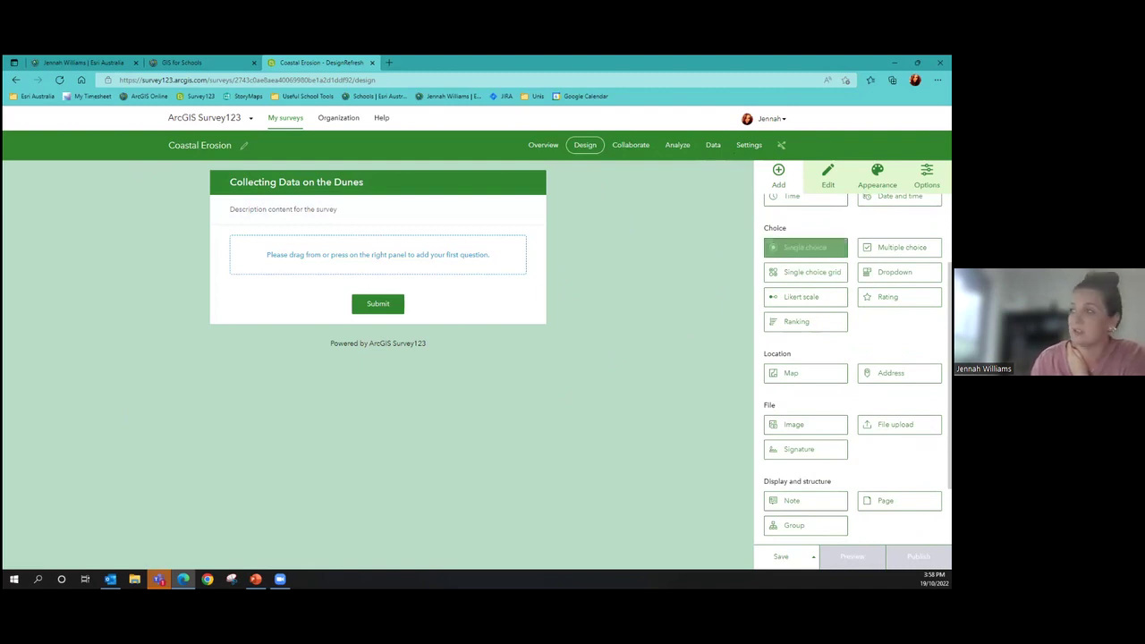
pyautogui.scroll(-2, 805, 278)
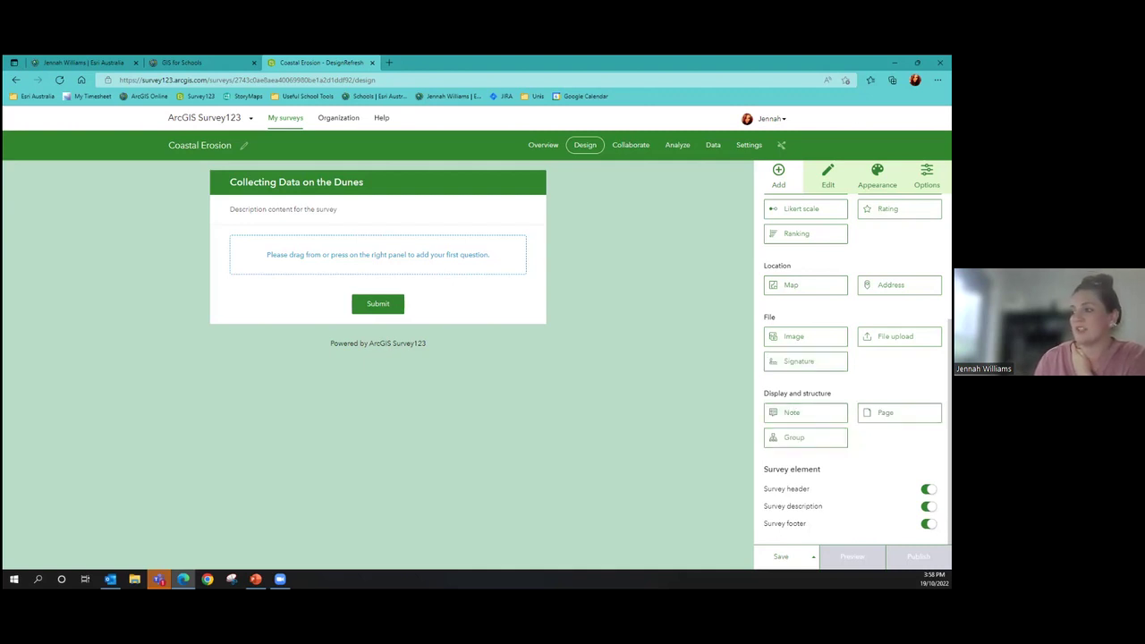
pyautogui.scroll(3, 805, 437)
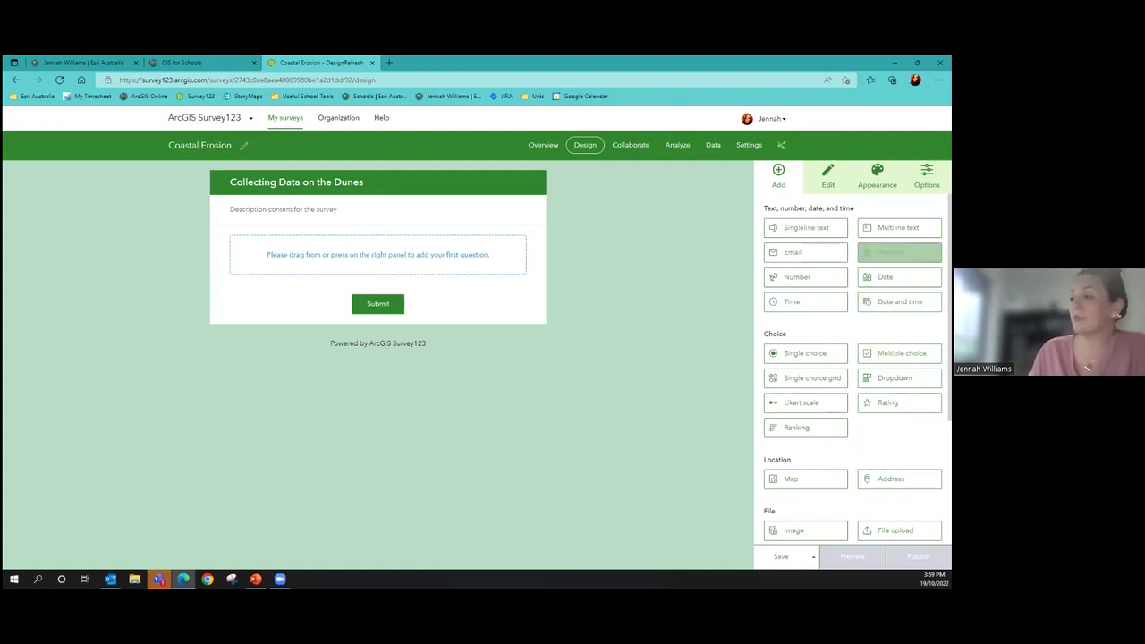
# Add a Singleline text question labelled 'Write your name' with hint 'Full name'
pyautogui.moveTo(805, 227); pyautogui.dragTo(455, 259)
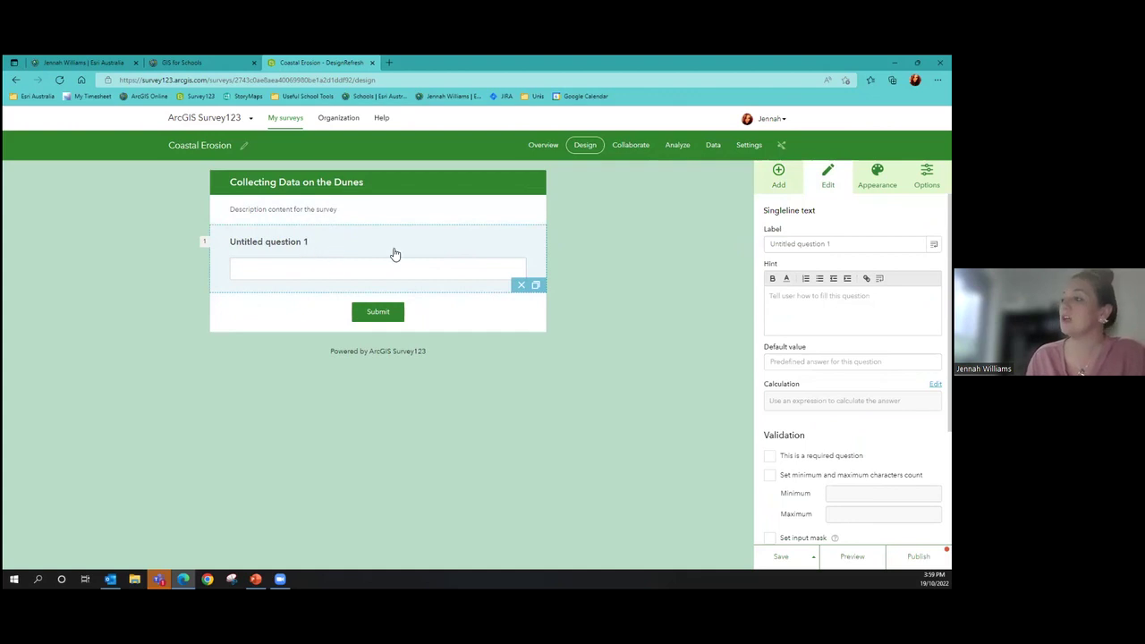
pyautogui.hotkey('ctrl', 'a')
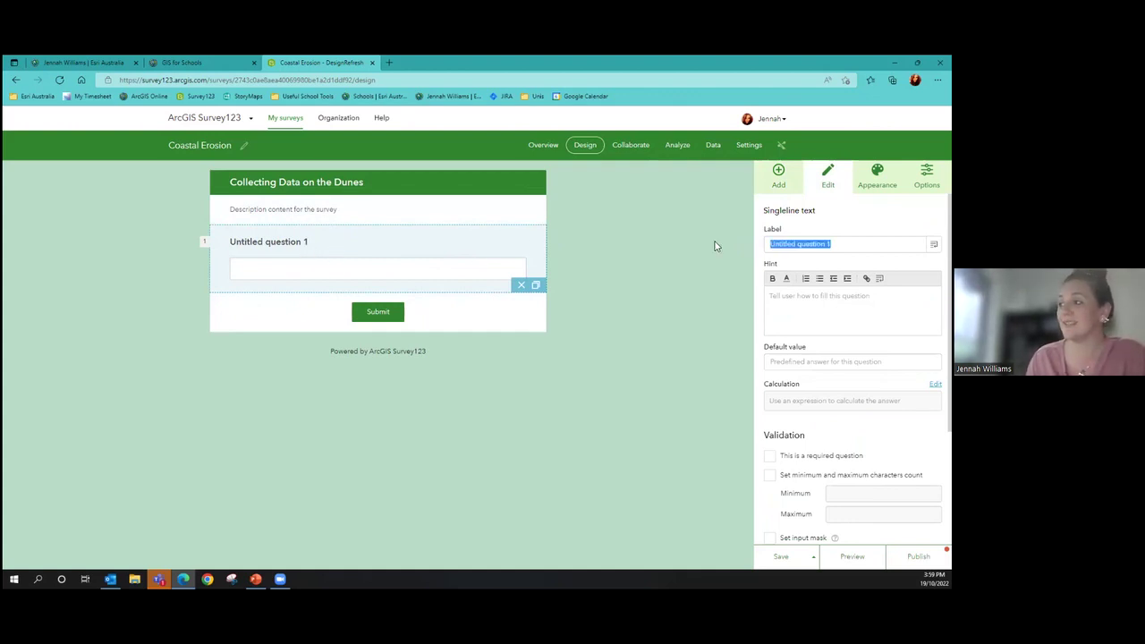
pyautogui.press('BackSpace')
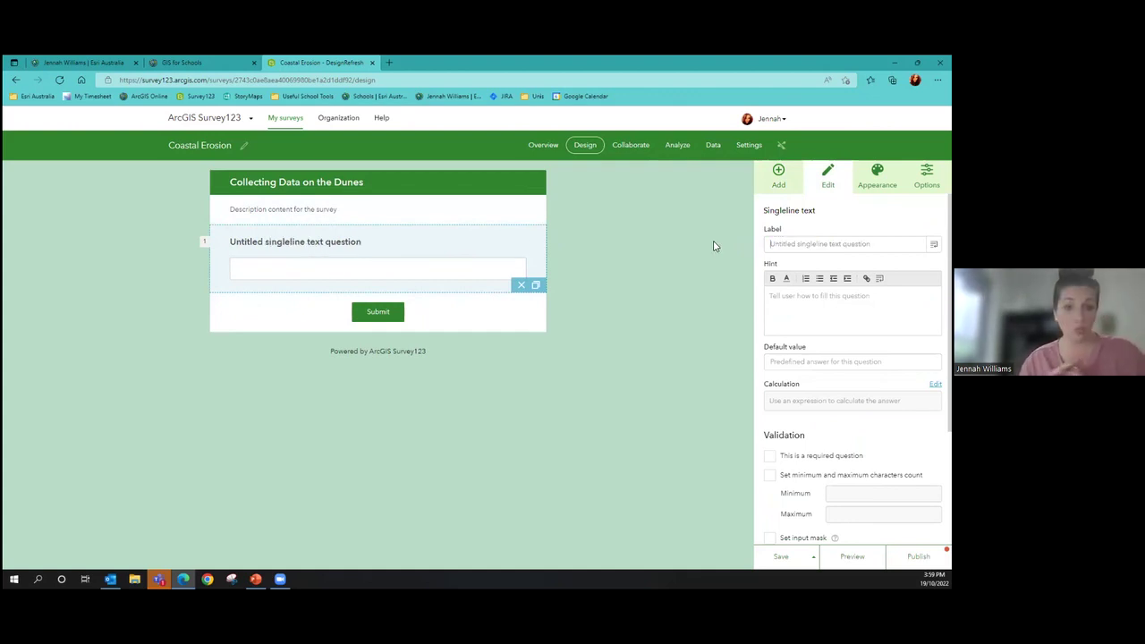
pyautogui.write('Write yp')
pyautogui.write('ur name')
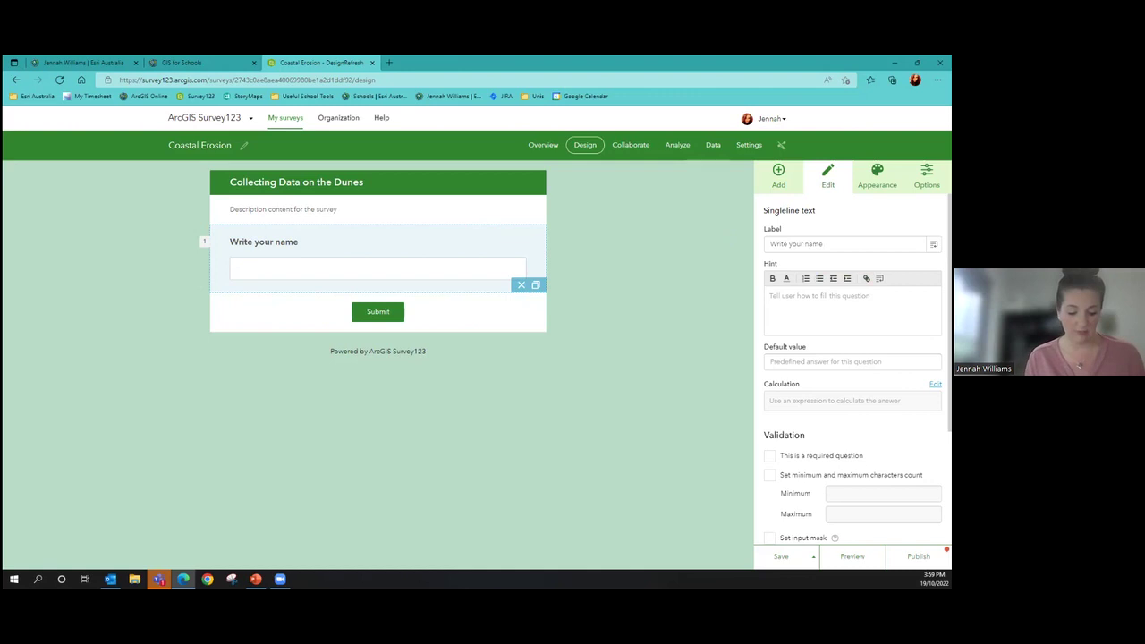
pyautogui.write('Full name')
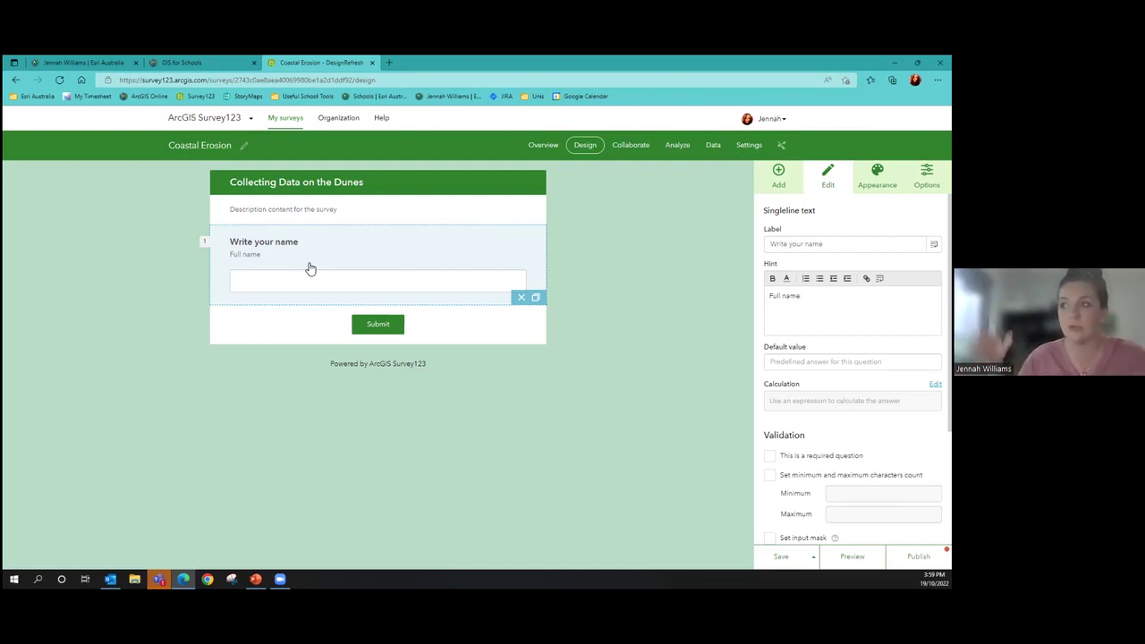
# Scroll through the 'Write your name' question settings, then show the Add question types
pyautogui.scroll(-3, 853, 367)
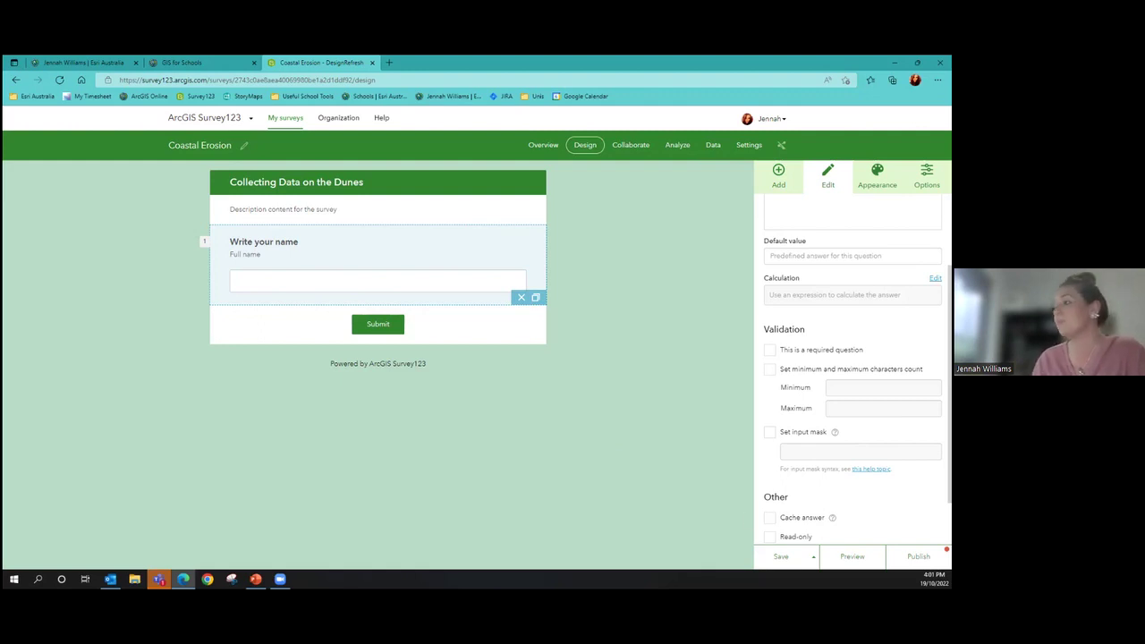
pyautogui.scroll(-2, 757, 263)
pyautogui.scroll(5, 757, 263)
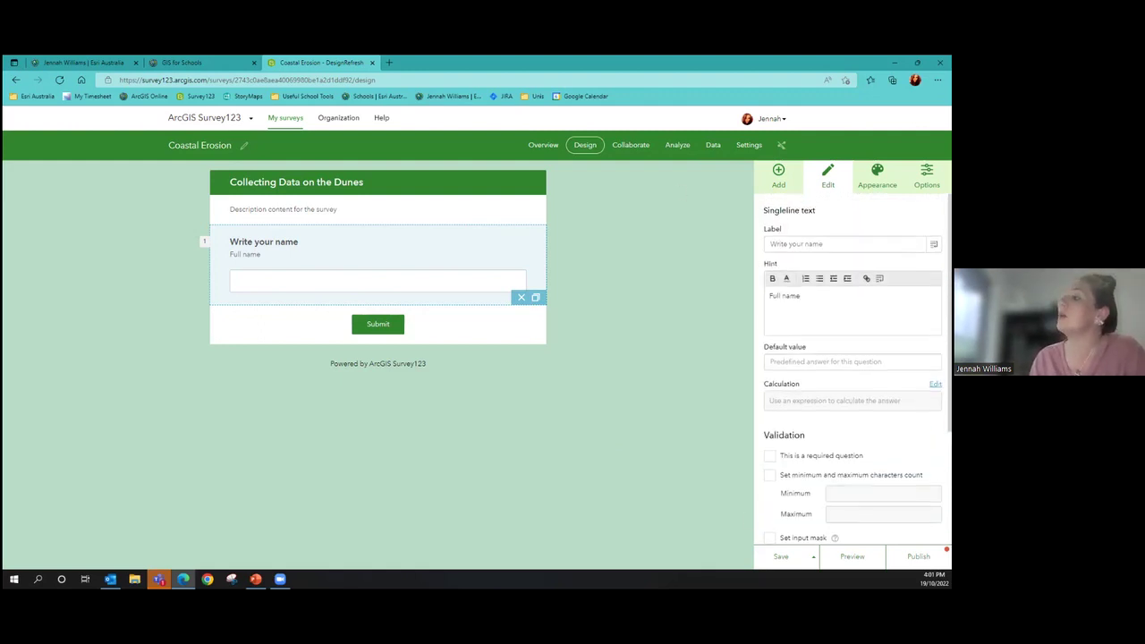
pyautogui.click(779, 177)
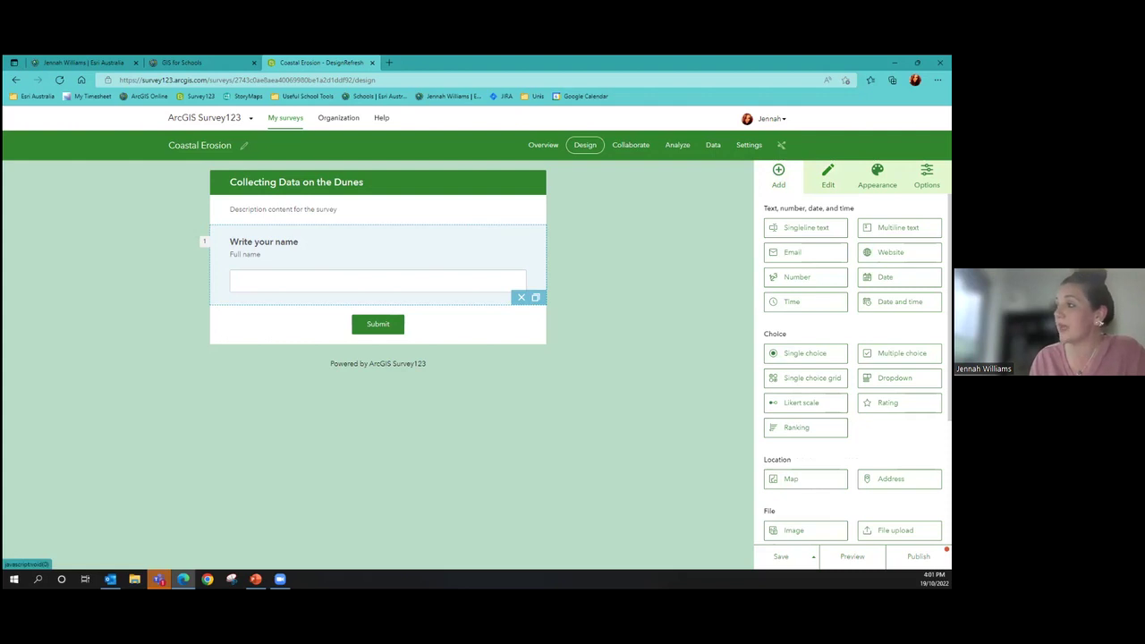
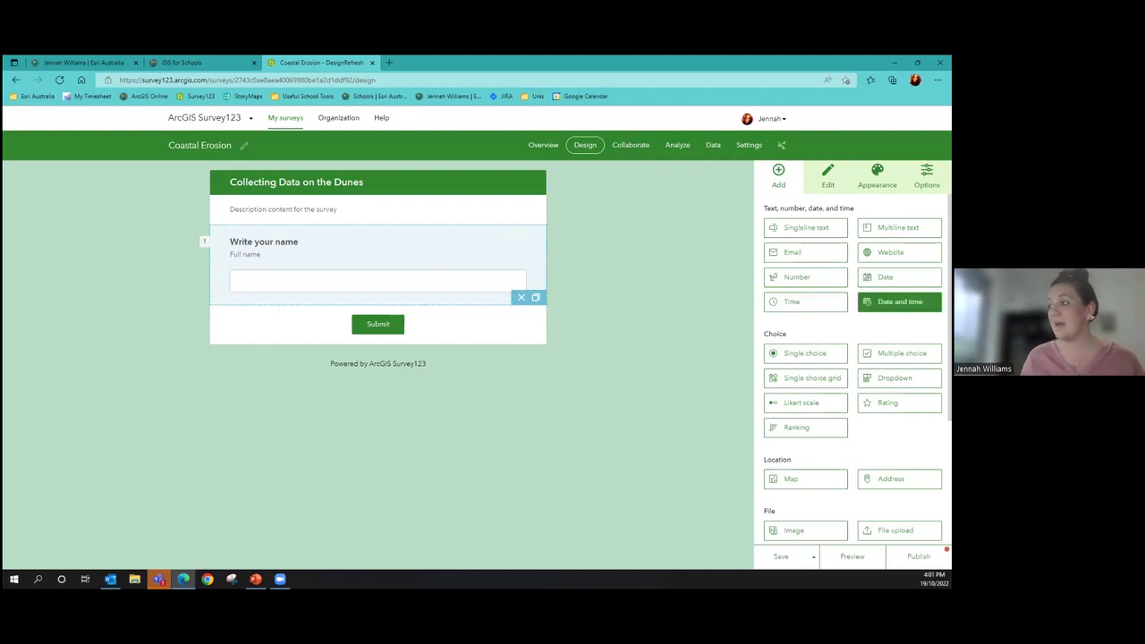
# Add a Date and time question 2 labelled 'Select date and time of collection'
pyautogui.moveTo(899, 302); pyautogui.dragTo(440, 295)
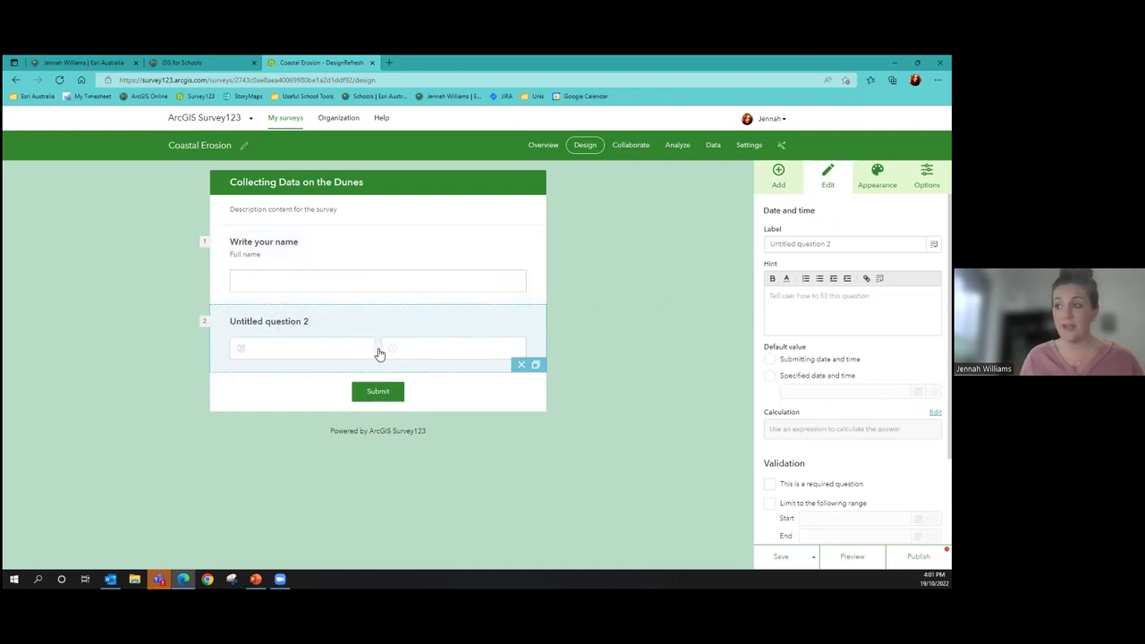
pyautogui.moveTo(832, 244); pyautogui.dragTo(751, 249)
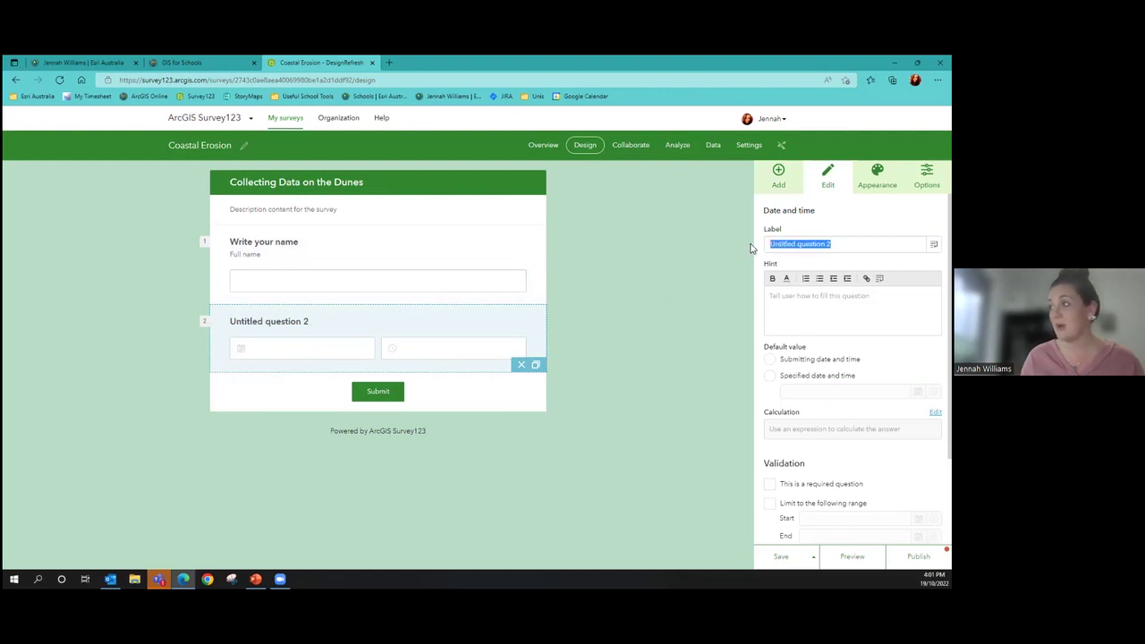
pyautogui.write('Select')
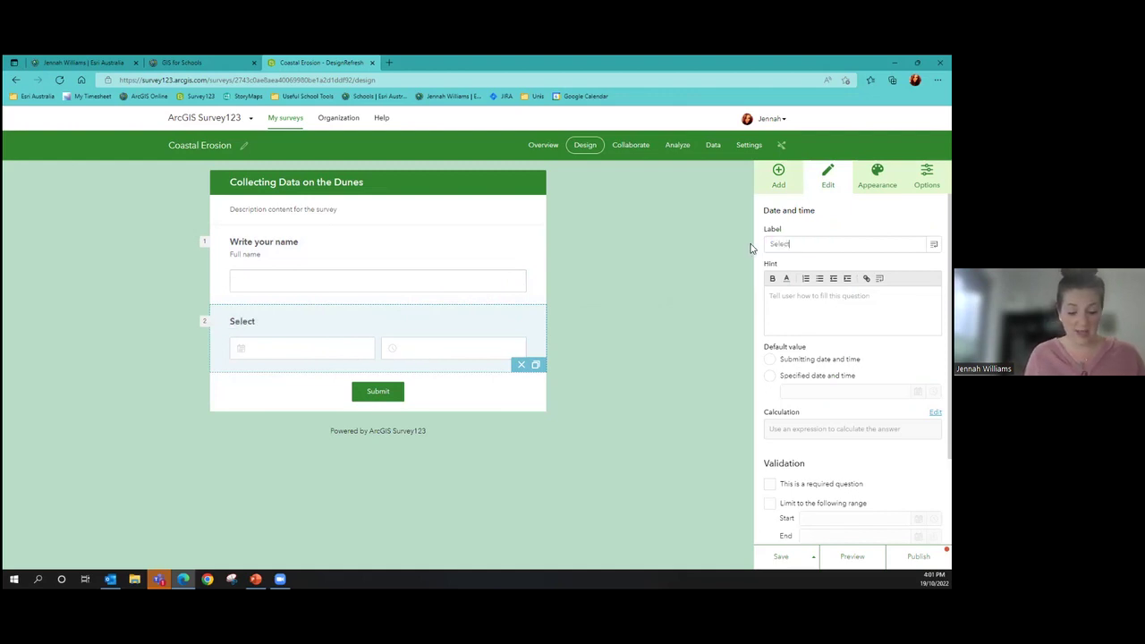
pyautogui.write(' date and time of')
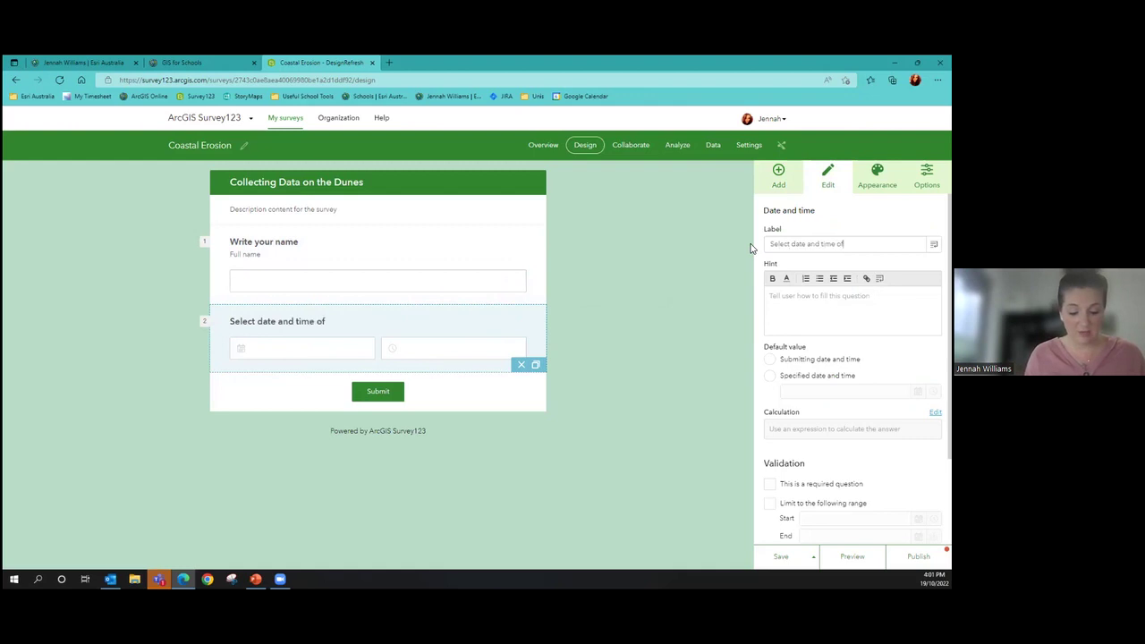
pyautogui.write(' collection')
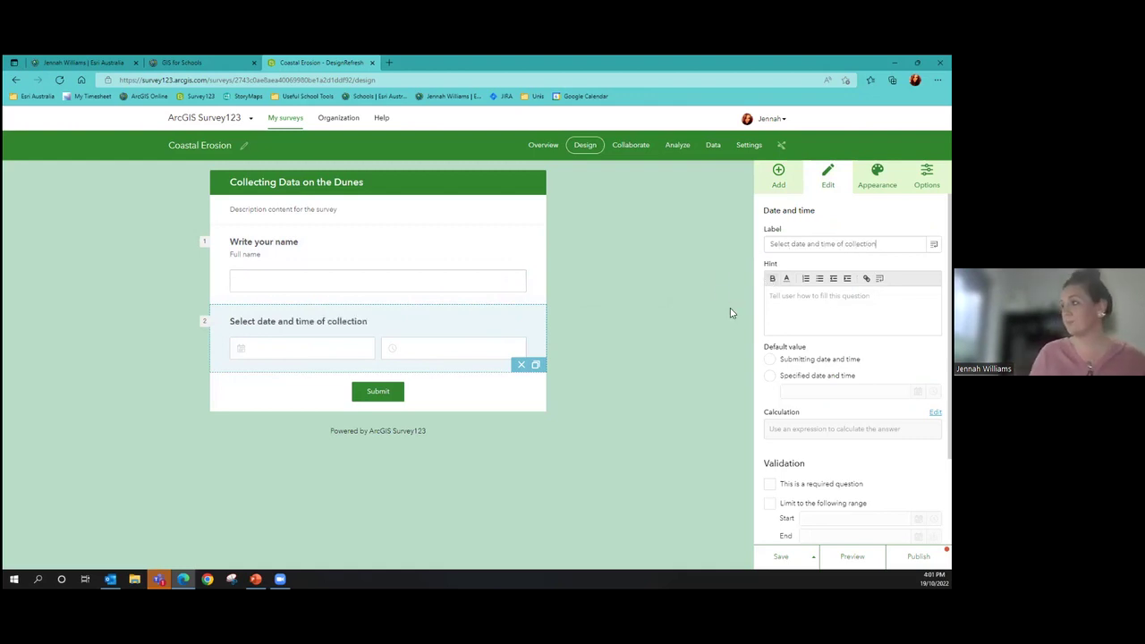
pyautogui.click(778, 174)
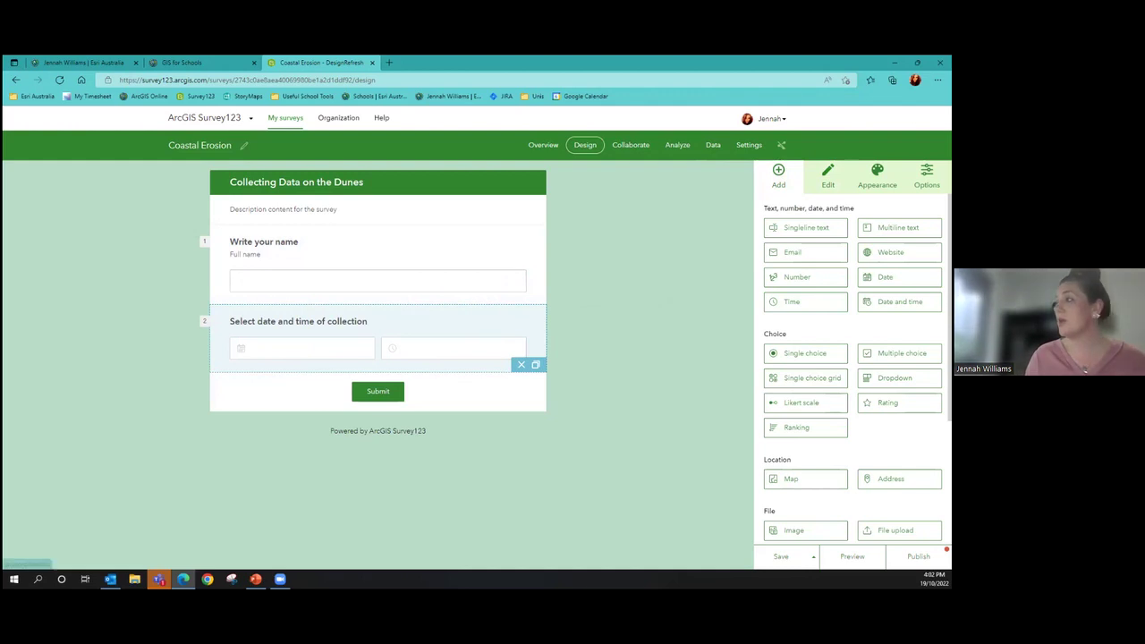
# Add Single choice question 3 'Do the dunes have human impacts?' with answers Yes, No, Unsure
pyautogui.scroll(-2, 930, 228)
pyautogui.moveTo(800, 247); pyautogui.dragTo(460, 397)
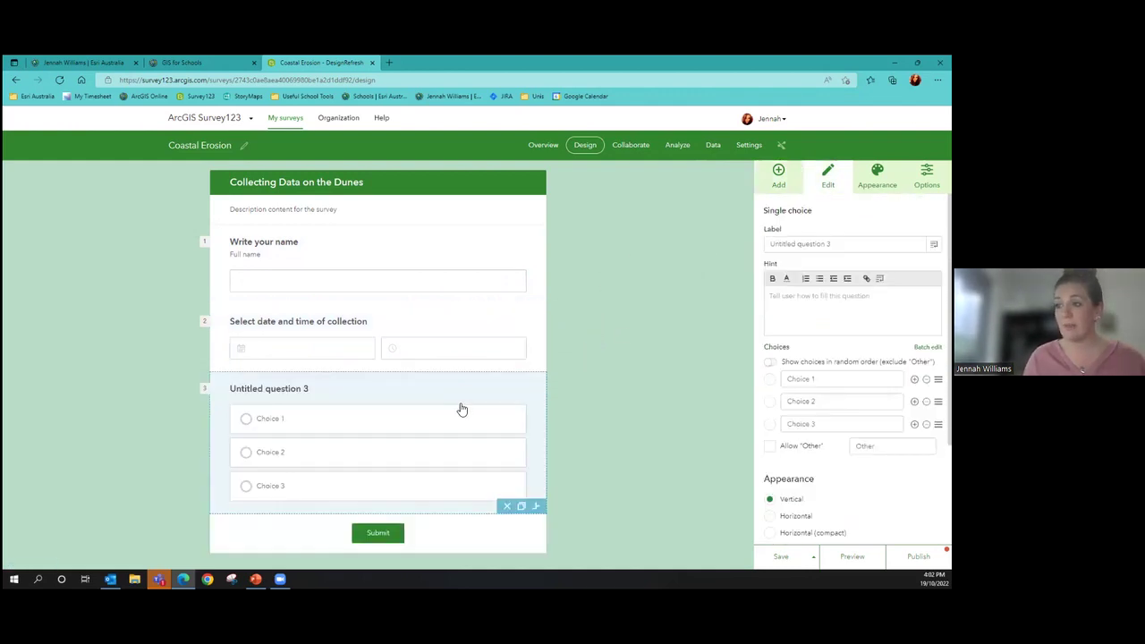
pyautogui.tripleClick(767, 249)
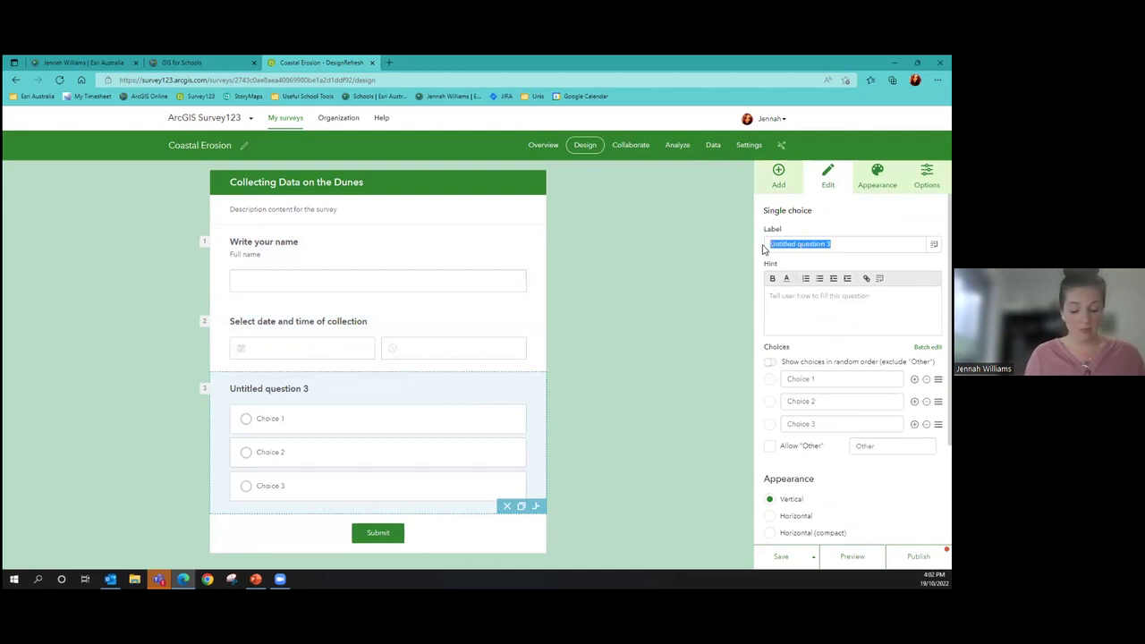
pyautogui.write('Do the dunes have human impacts?')
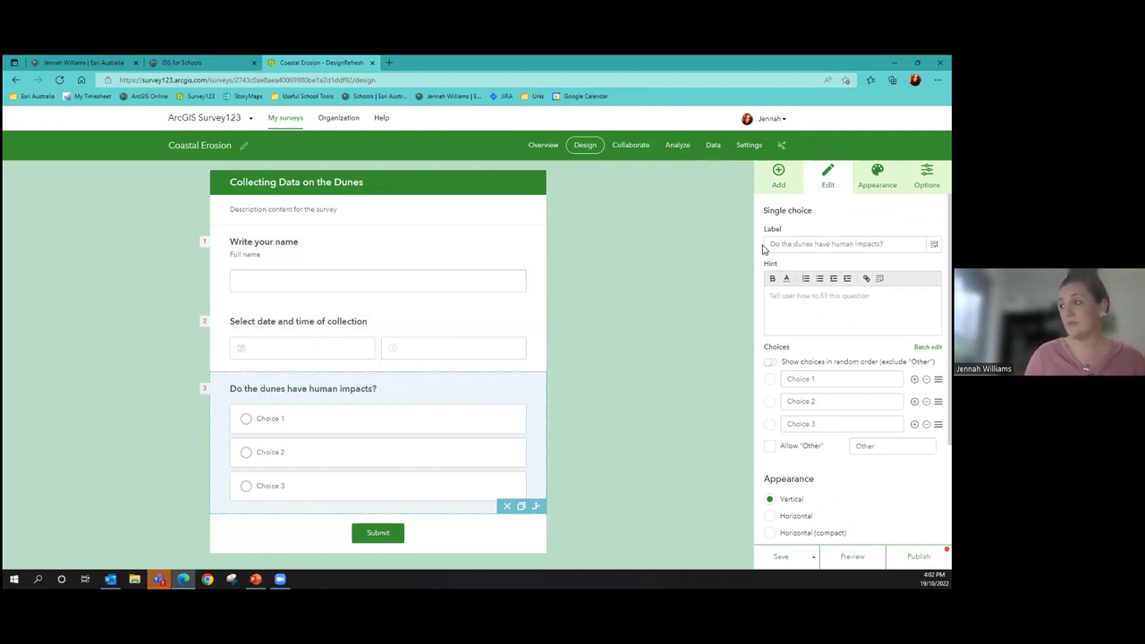
pyautogui.click(800, 378)
pyautogui.write('Yes')
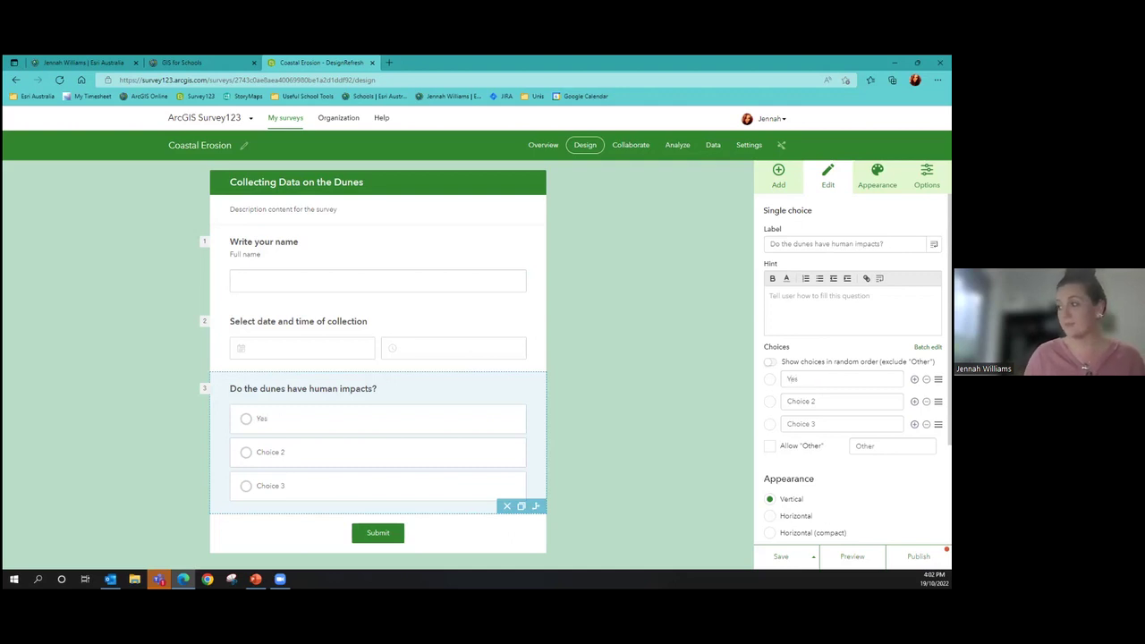
pyautogui.click(800, 401)
pyautogui.write('No')
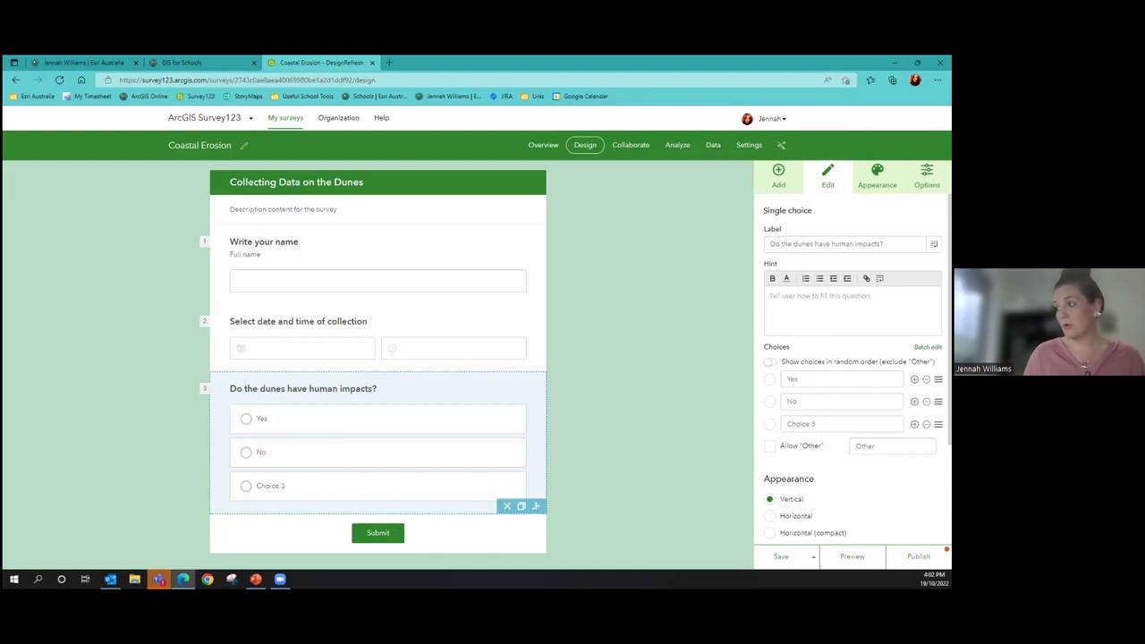
pyautogui.write('Unsure')
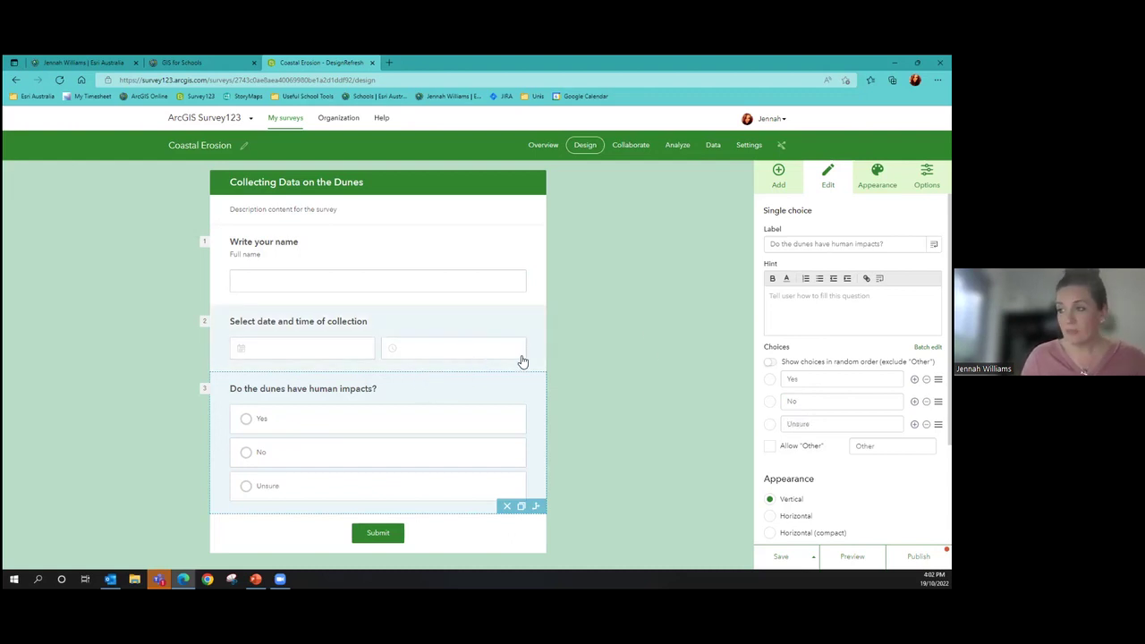
pyautogui.scroll(-1, 537, 375)
pyautogui.click(778, 178)
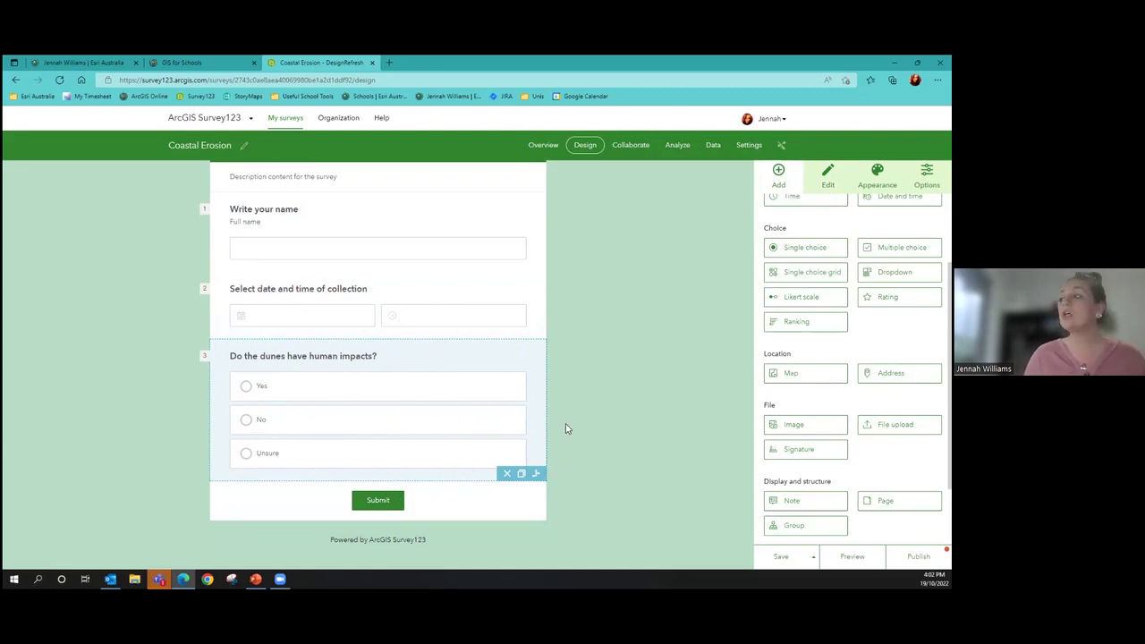
# Add Multiple choice question 4 'Select all the human impacts you see' with choices Litter and Erosion
pyautogui.moveTo(899, 247); pyautogui.dragTo(412, 432)
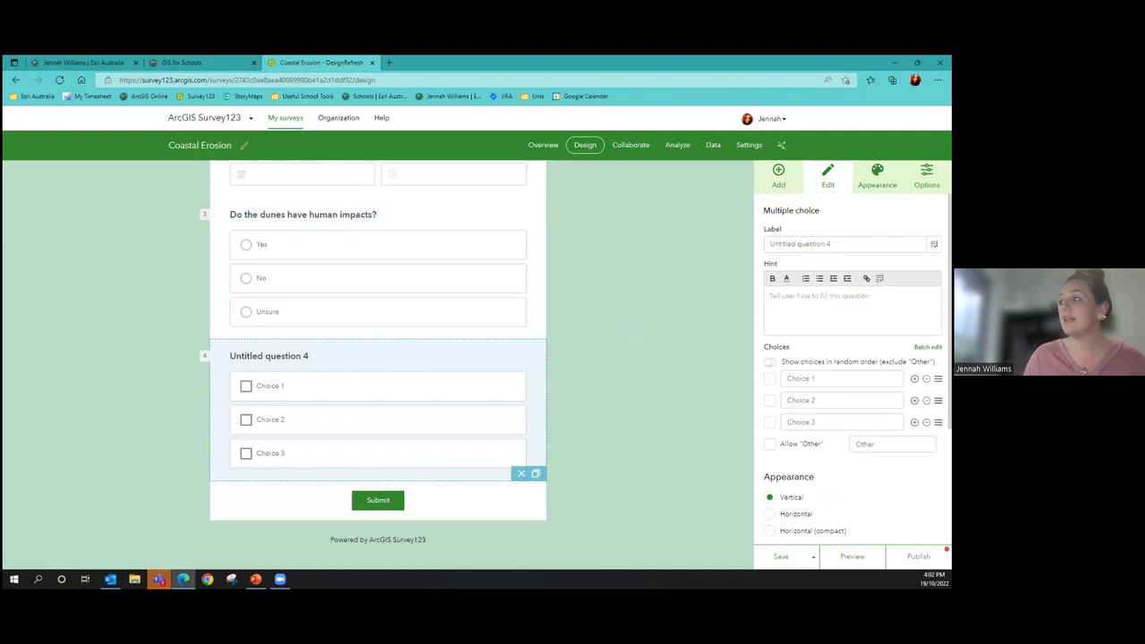
pyautogui.write('Select all the human impacts you see')
pyautogui.click(841, 378)
pyautogui.press('BackSpace')
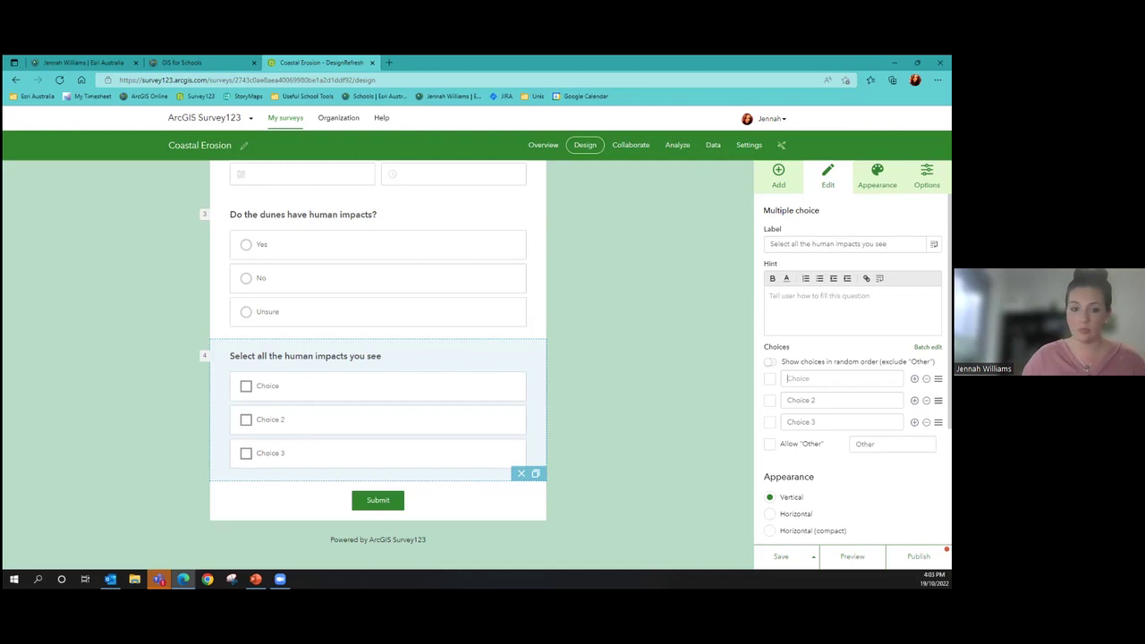
pyautogui.write('Litter')
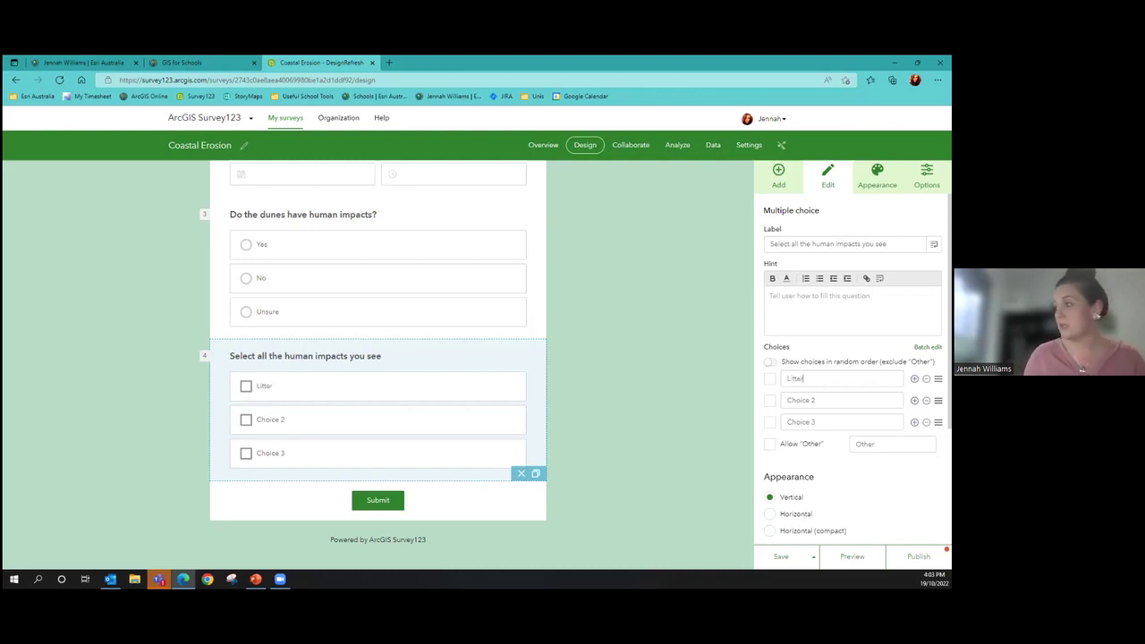
pyautogui.click(841, 400)
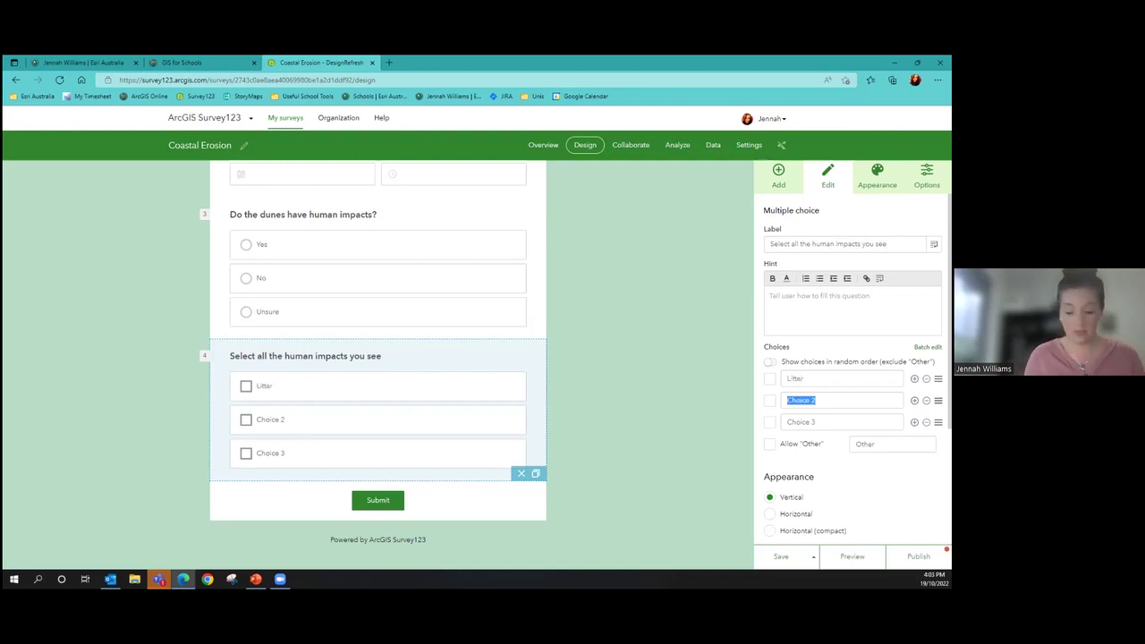
pyautogui.write('Erosion')
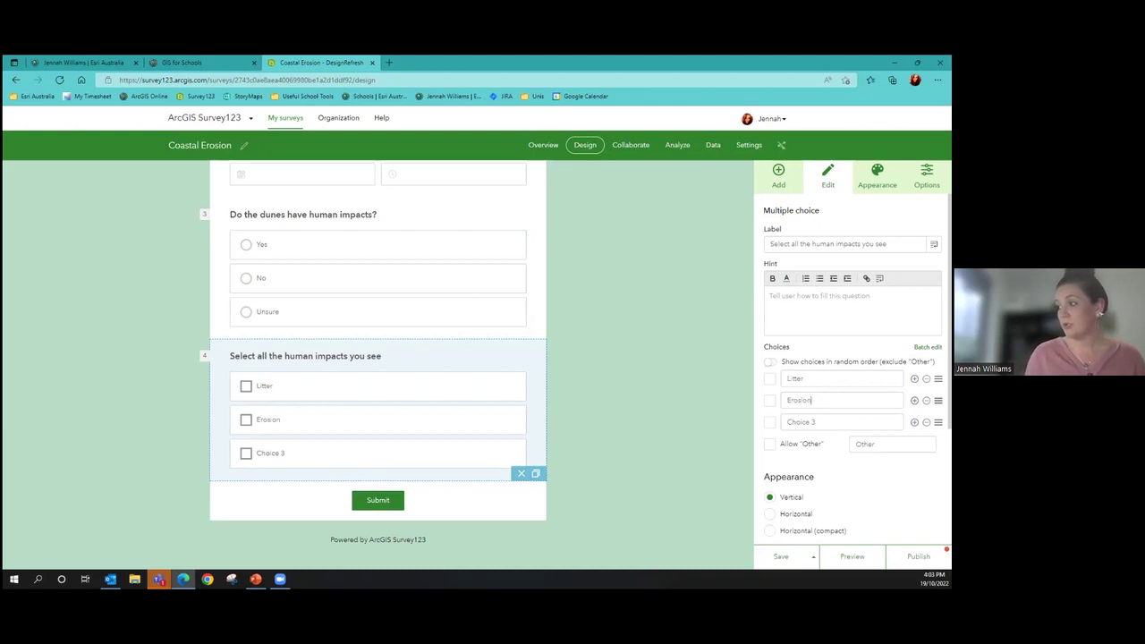
# Replace question 4's third choice with 'habitat destruction'
pyautogui.click(841, 421)
pyautogui.press('BackSpace')
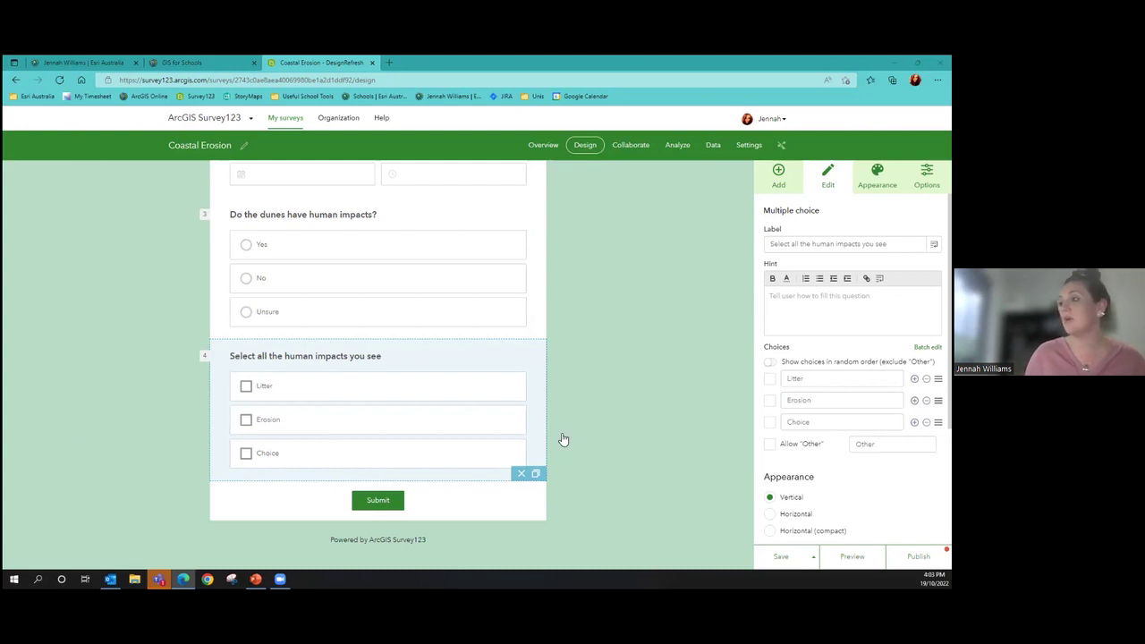
pyautogui.hotkey('ctrl', 'a')
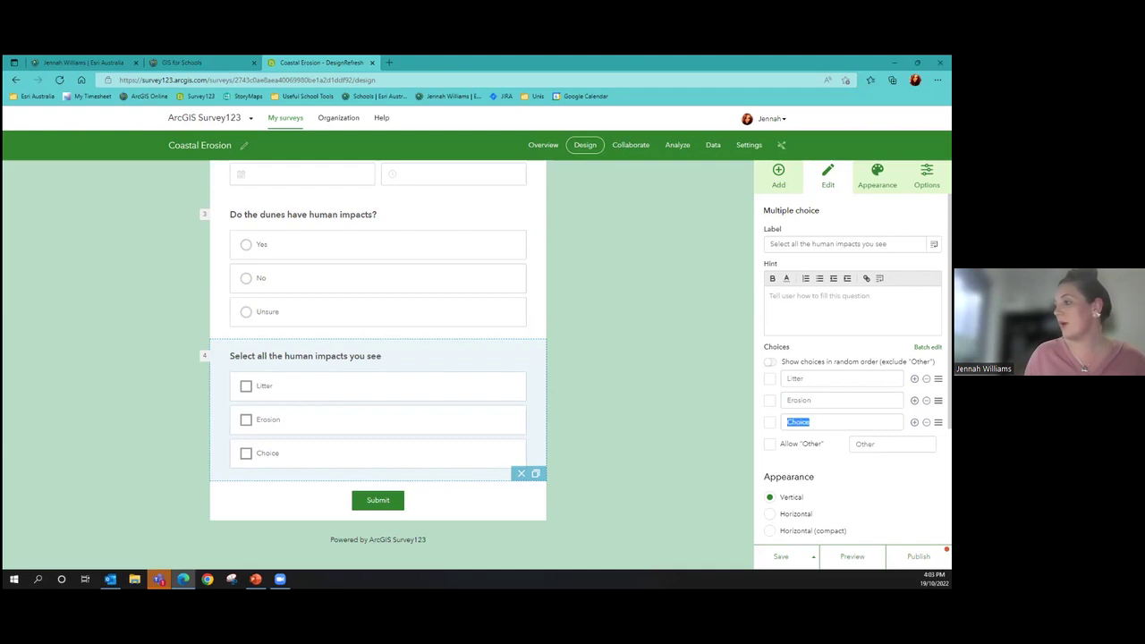
pyautogui.press('BackSpace')
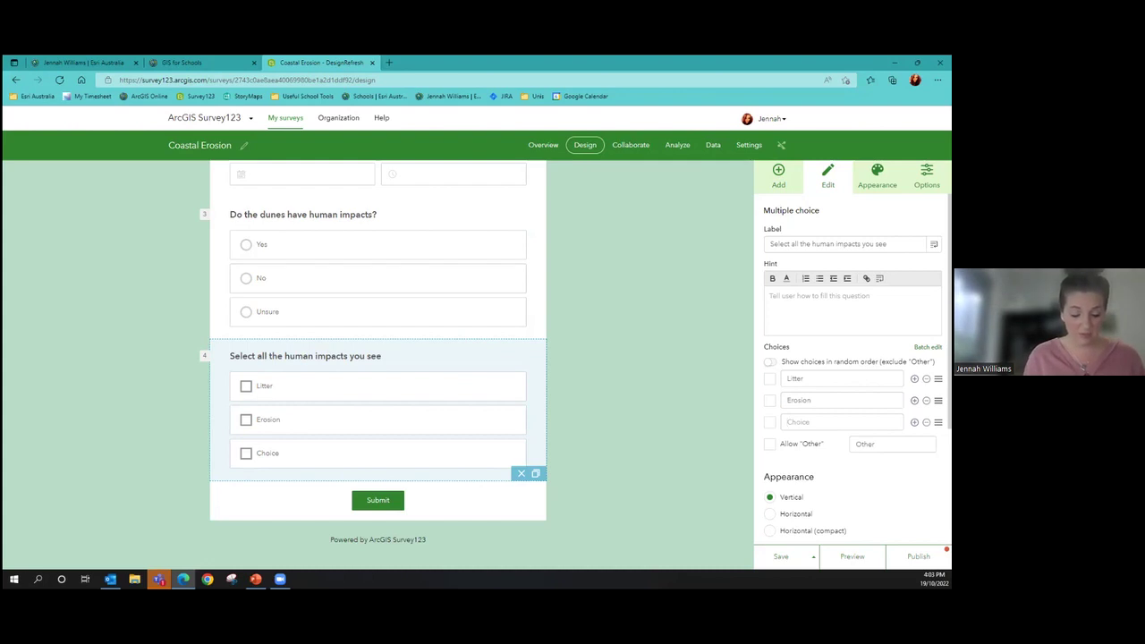
pyautogui.write('hablu')
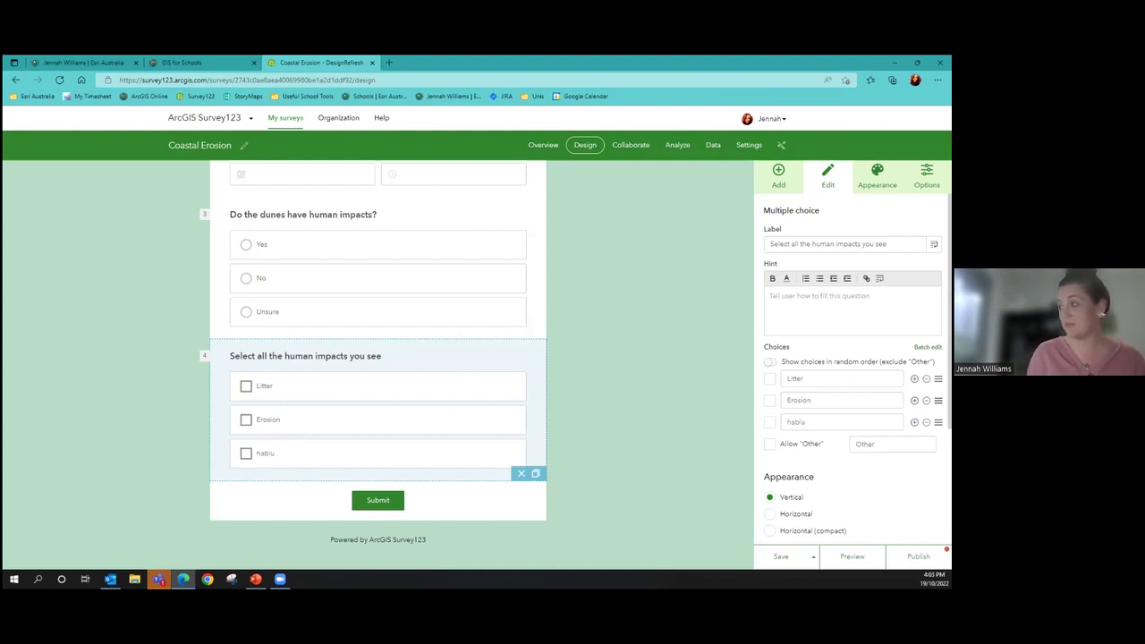
pyautogui.press('BackSpace')
pyautogui.press('BackSpace')
pyautogui.write('itat de')
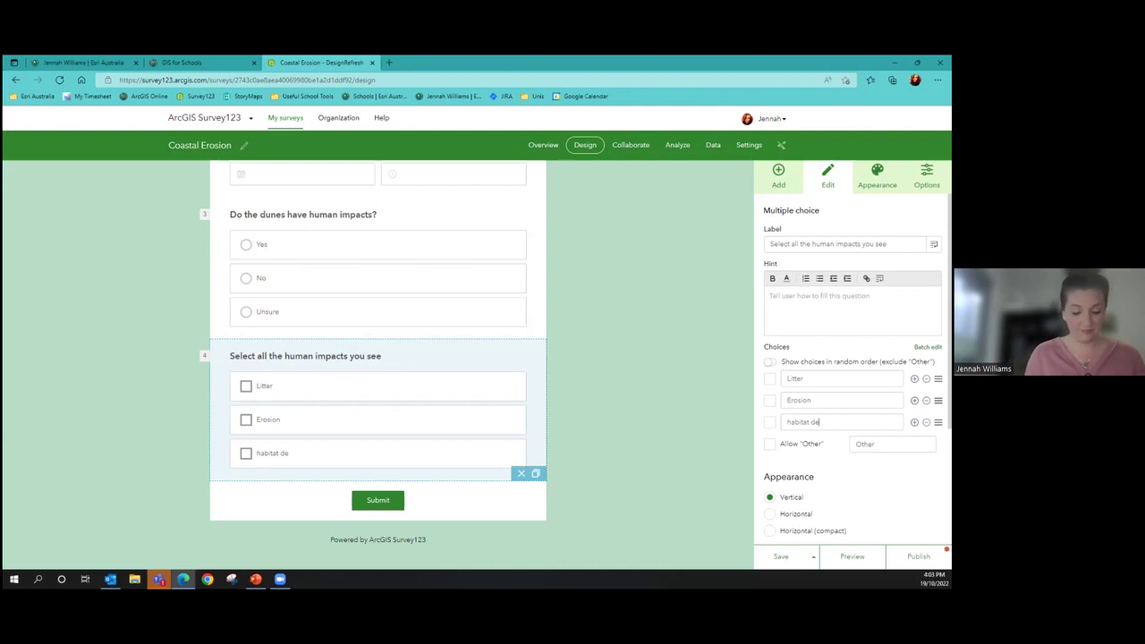
pyautogui.write('struction')
pyautogui.click(587, 412)
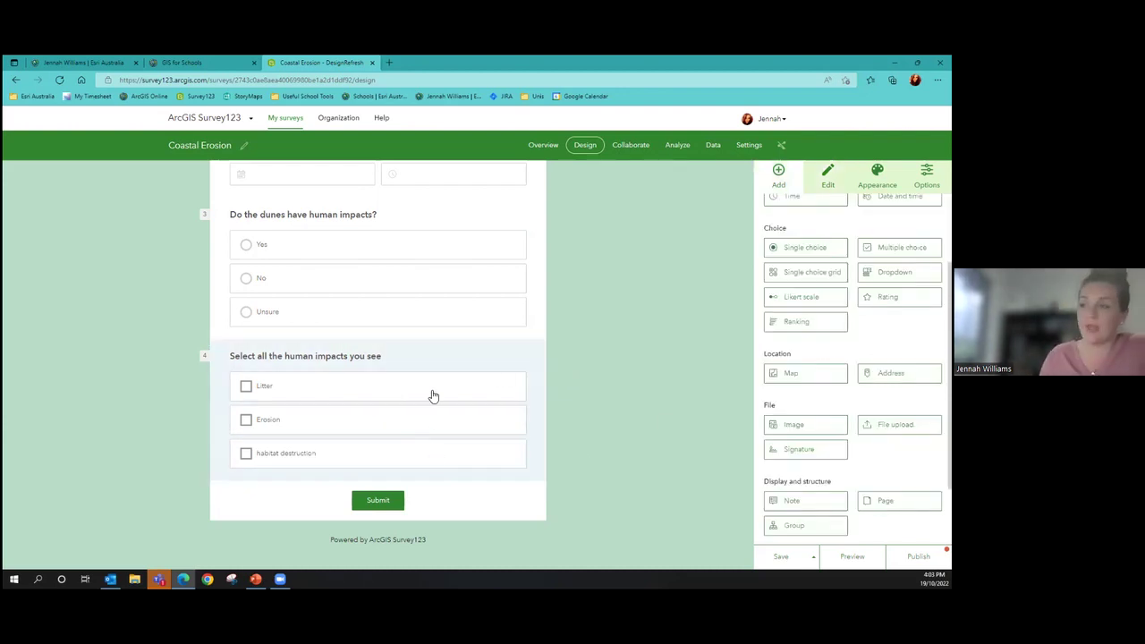
# Give question 3 display rules showing question 4 when the answer is Yes or Unsure
pyautogui.click(426, 324)
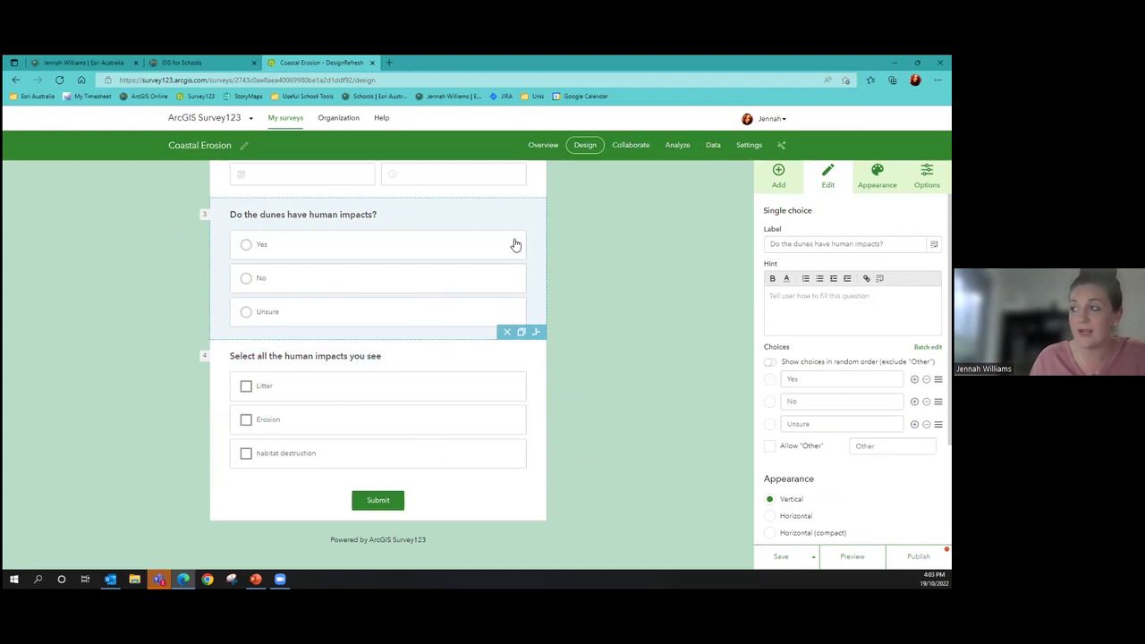
pyautogui.click(536, 334)
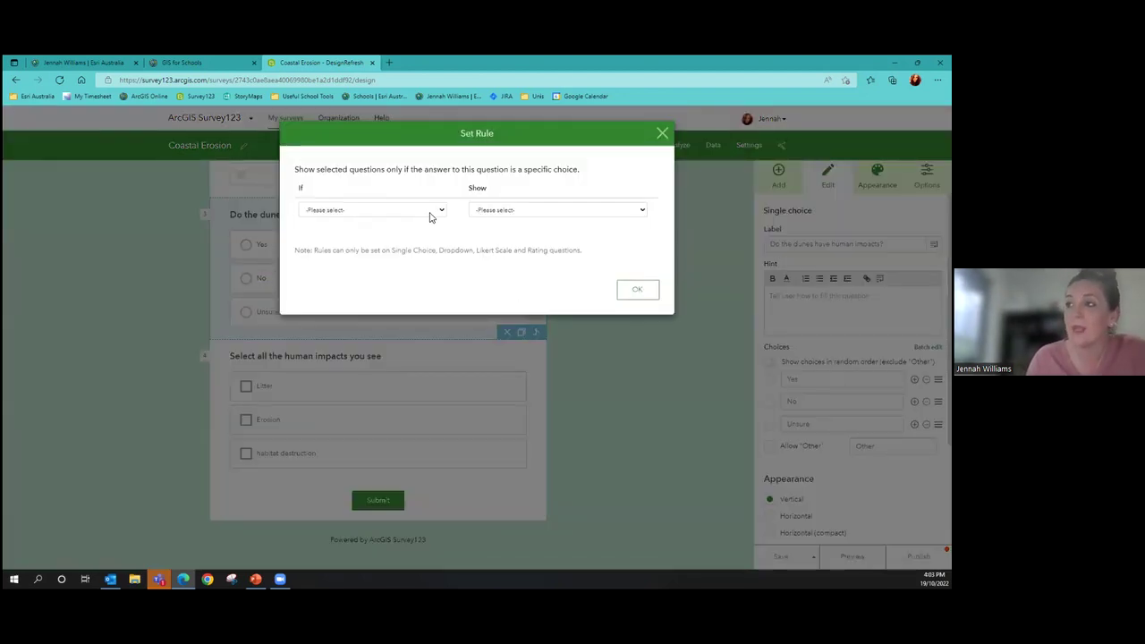
pyautogui.click(432, 211)
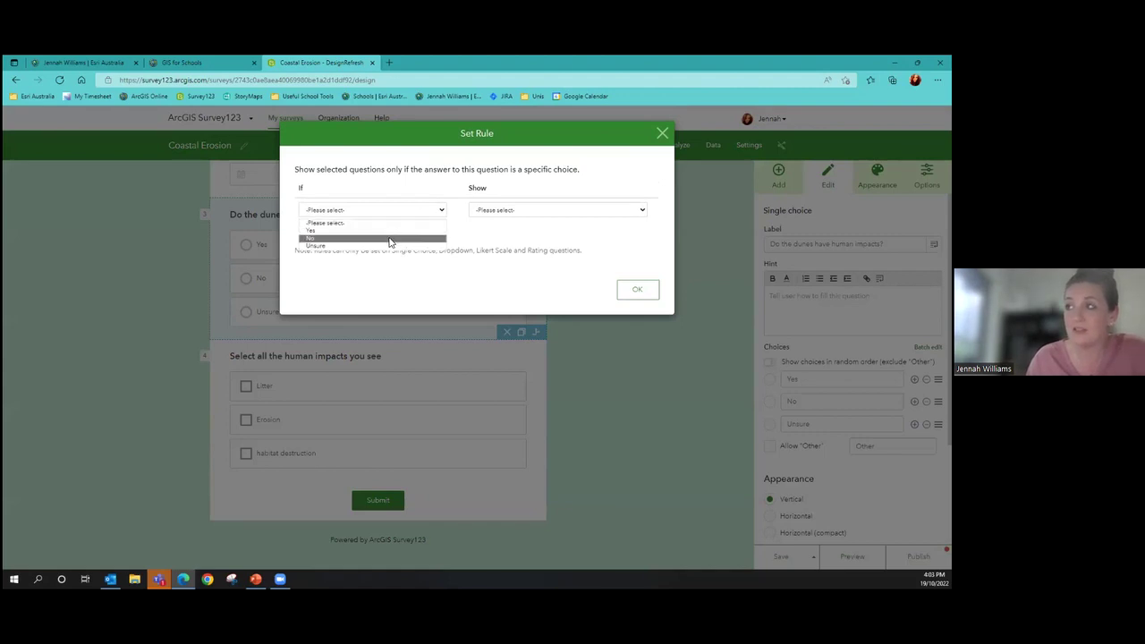
pyautogui.click(395, 230)
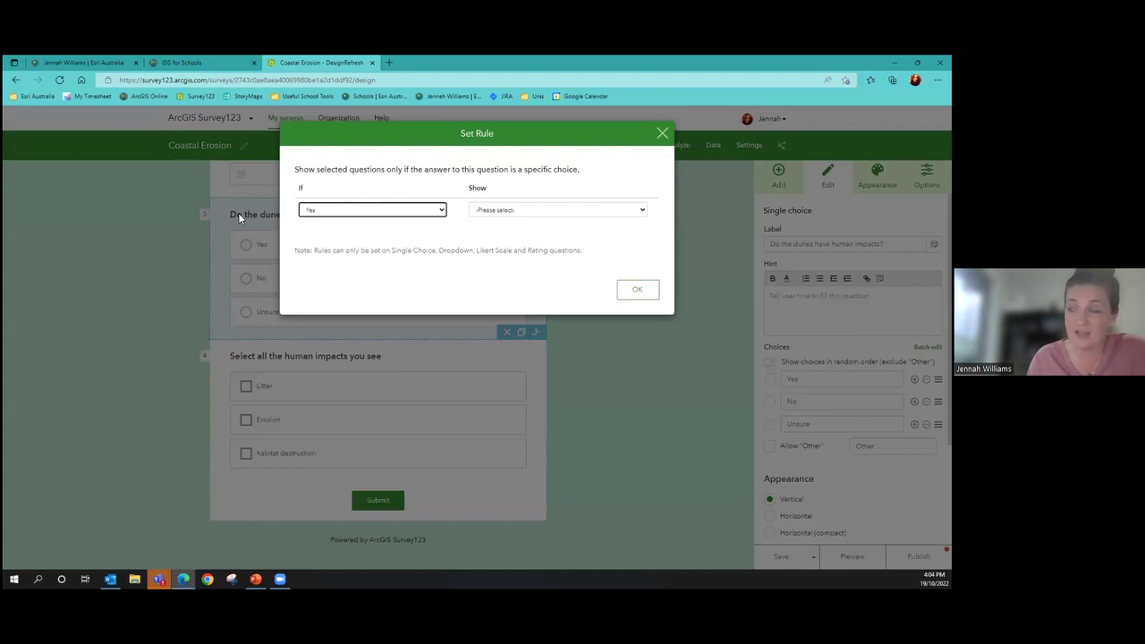
pyautogui.click(510, 215)
pyautogui.click(508, 234)
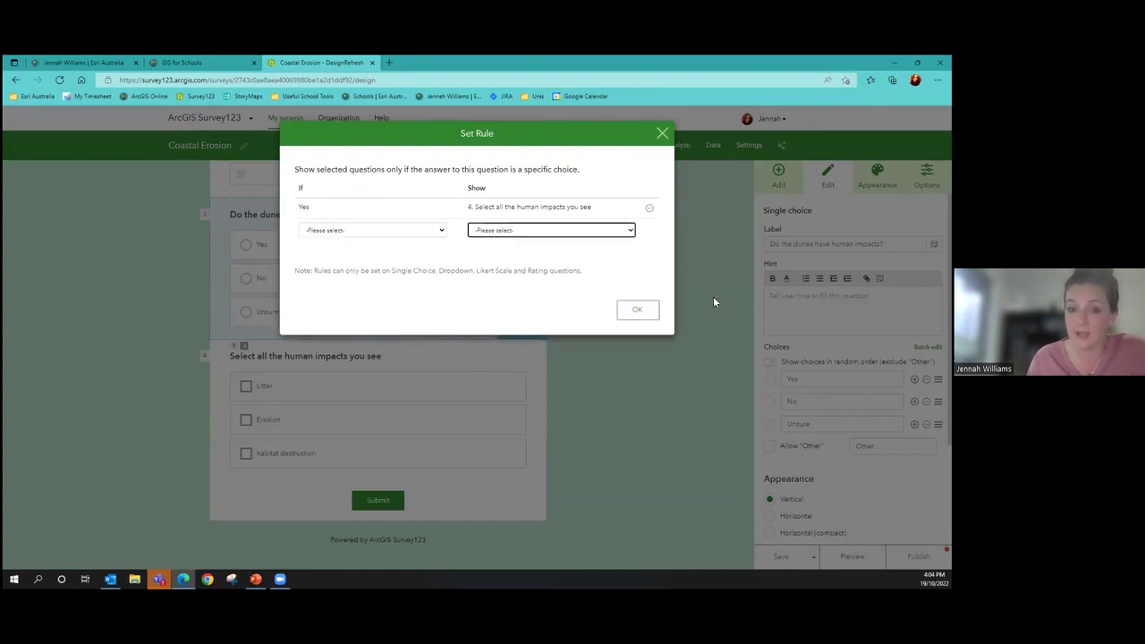
pyautogui.click(413, 231)
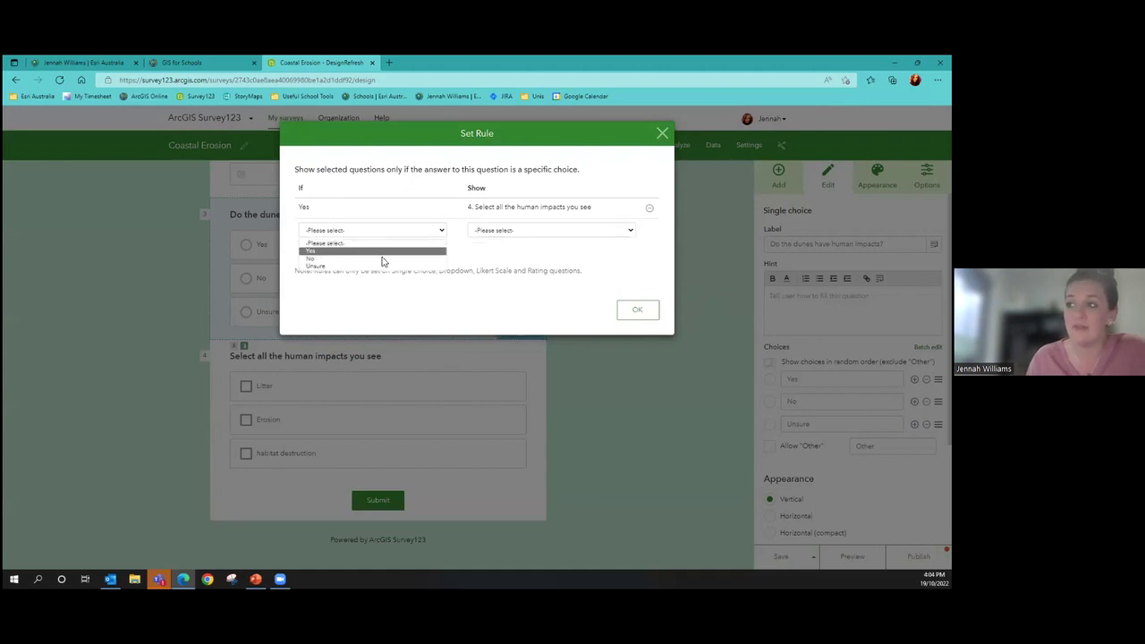
pyautogui.click(377, 266)
pyautogui.click(542, 230)
pyautogui.click(541, 252)
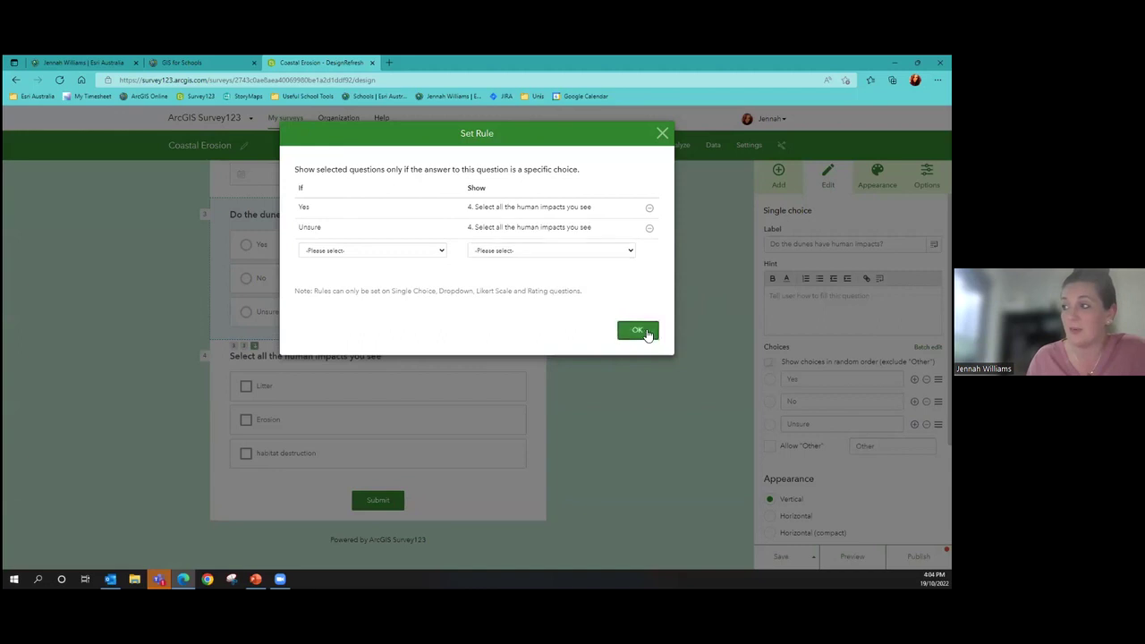
pyautogui.click(632, 329)
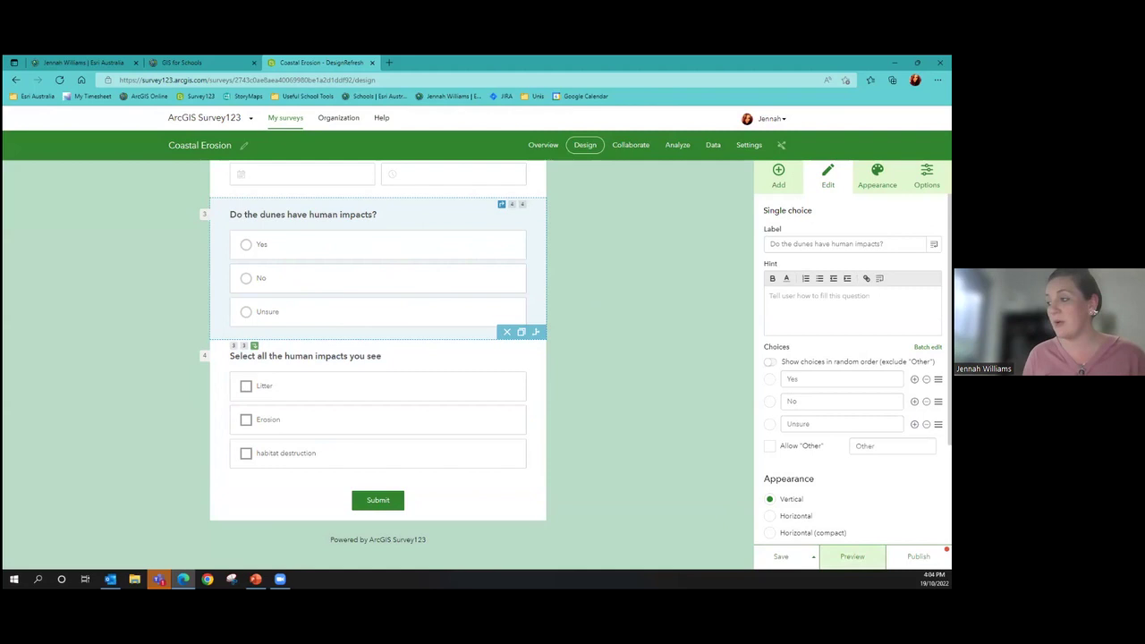
pyautogui.click(852, 556)
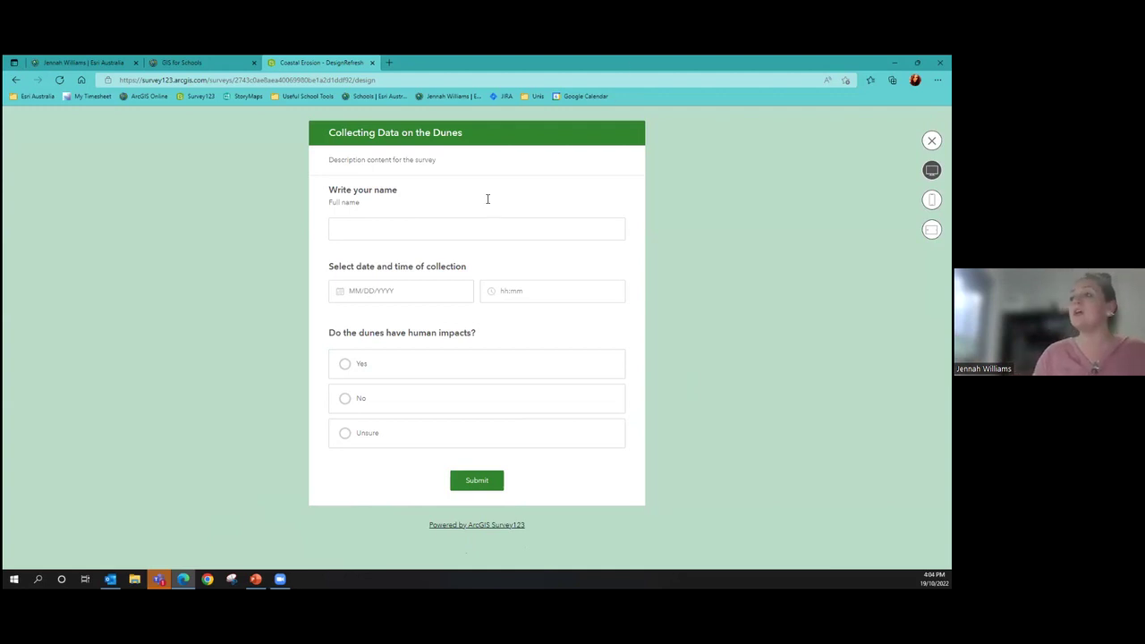
pyautogui.click(394, 228)
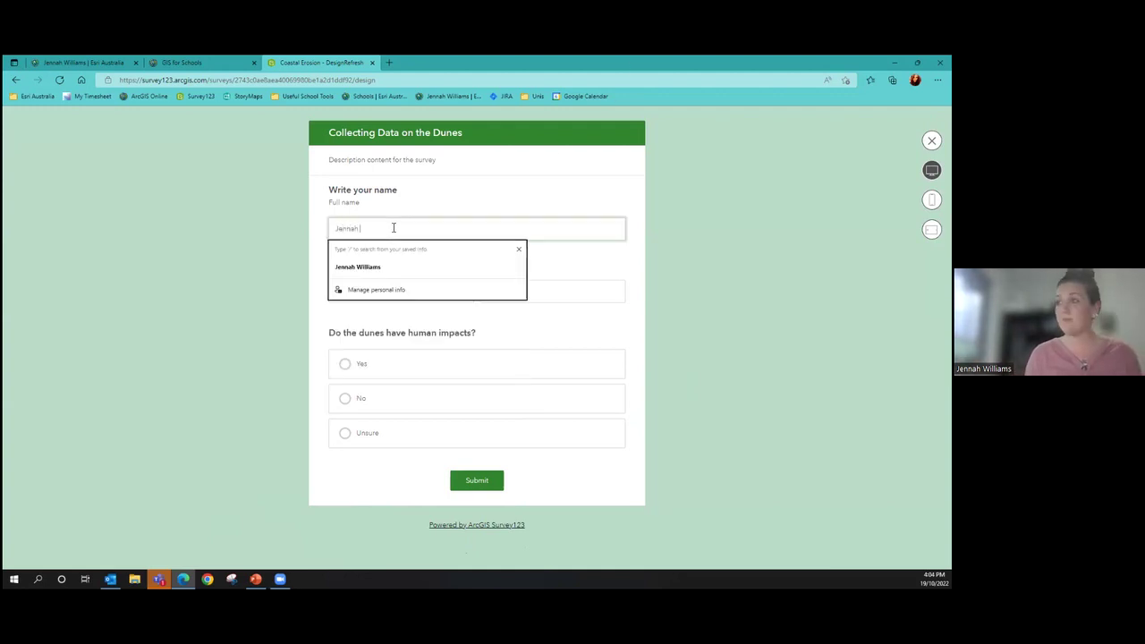
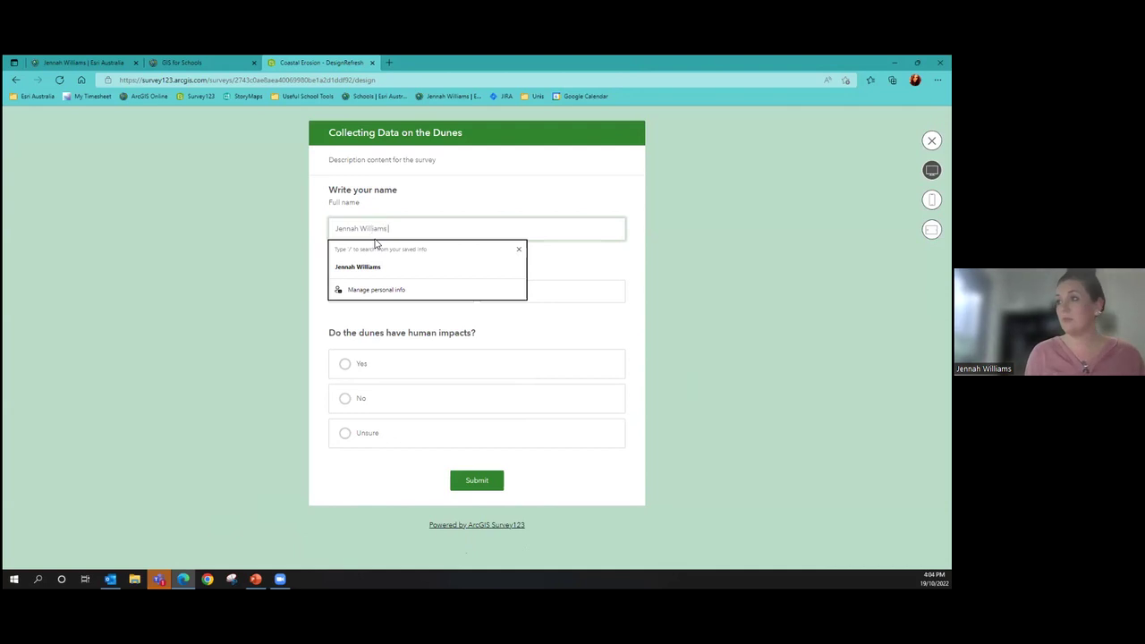
pyautogui.click(242, 242)
pyautogui.click(435, 293)
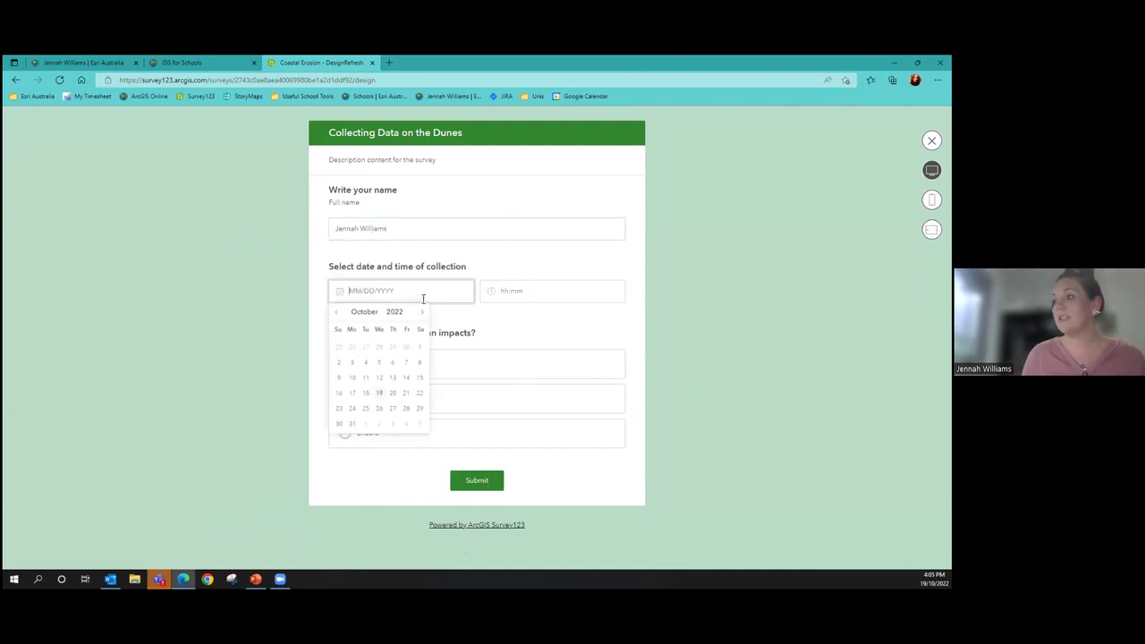
pyautogui.click(381, 385)
pyautogui.click(511, 291)
pyautogui.click(544, 342)
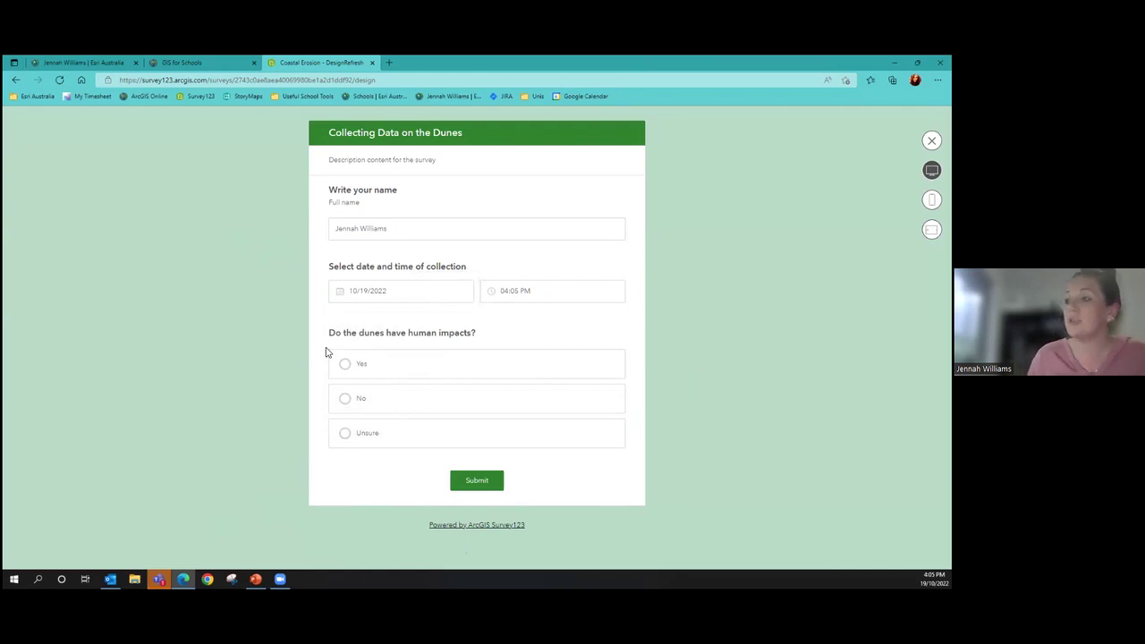
pyautogui.click(357, 365)
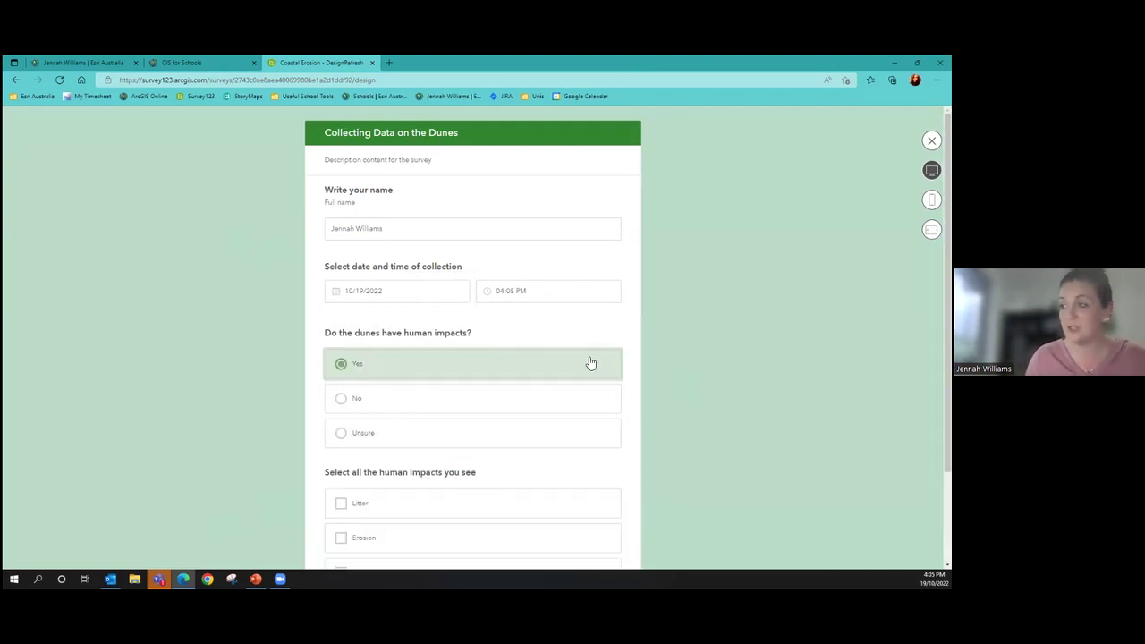
pyautogui.scroll(-2, 513, 386)
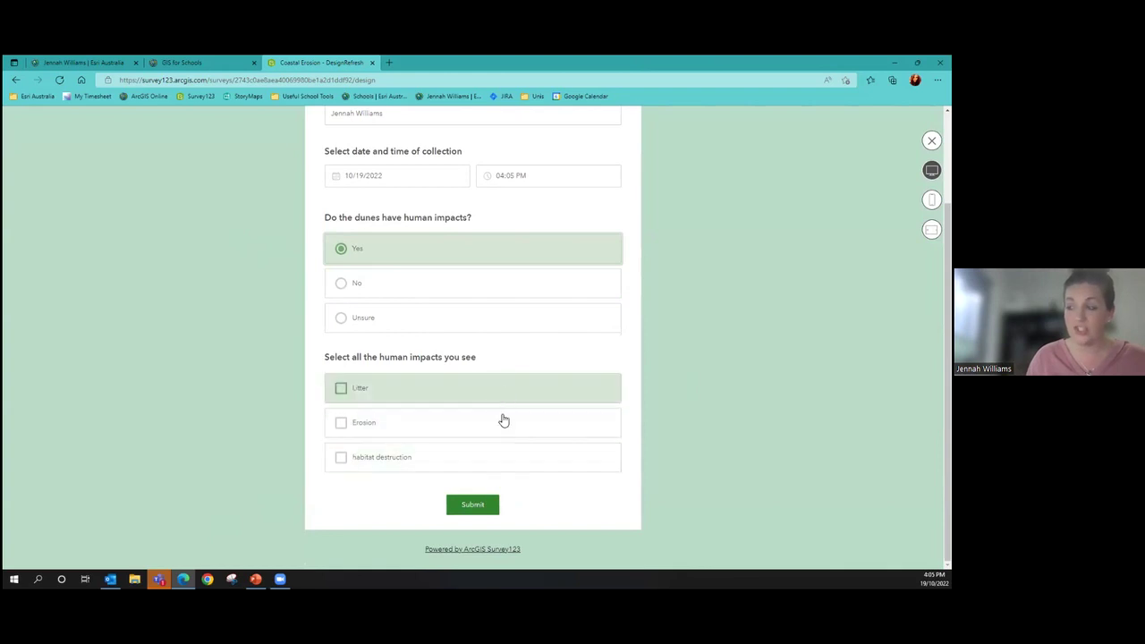
pyautogui.click(423, 390)
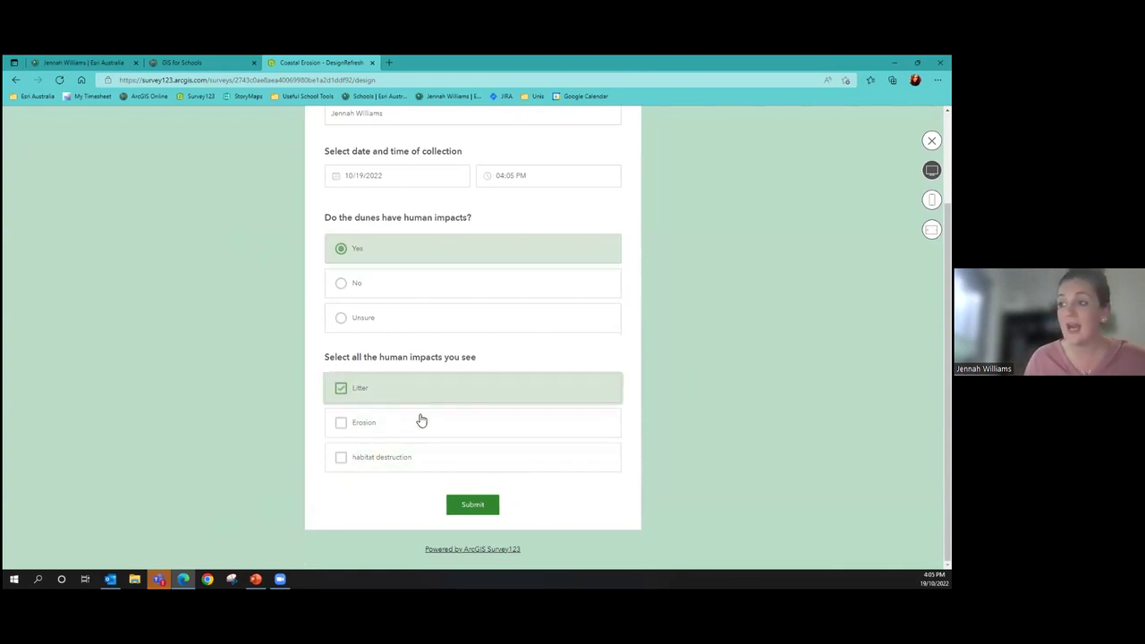
pyautogui.click(422, 421)
pyautogui.click(420, 458)
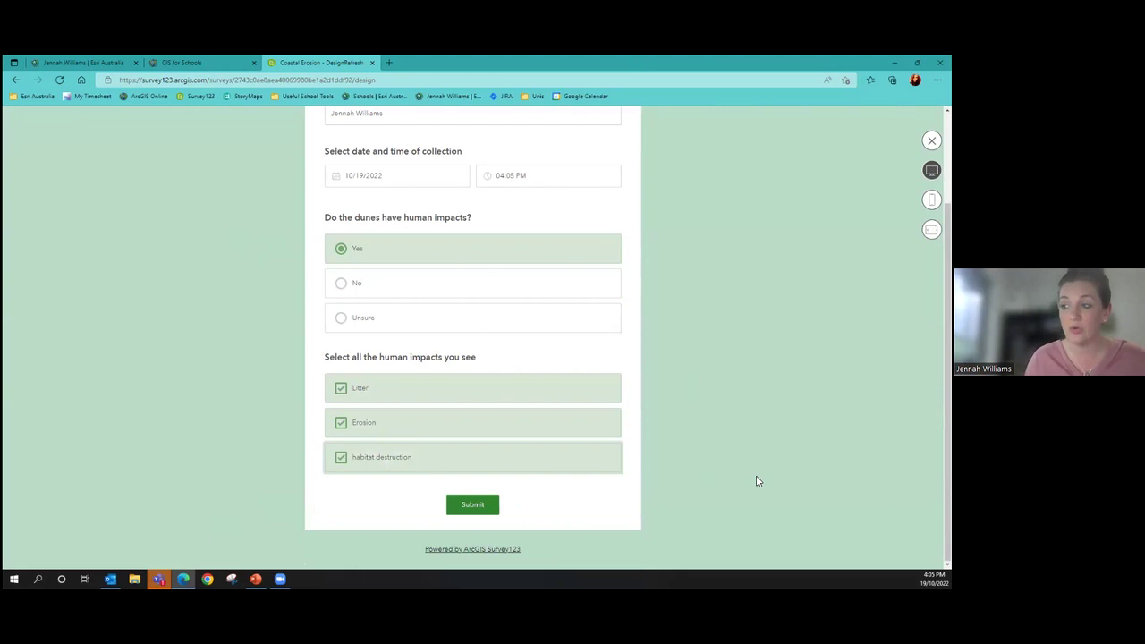
pyautogui.click(932, 141)
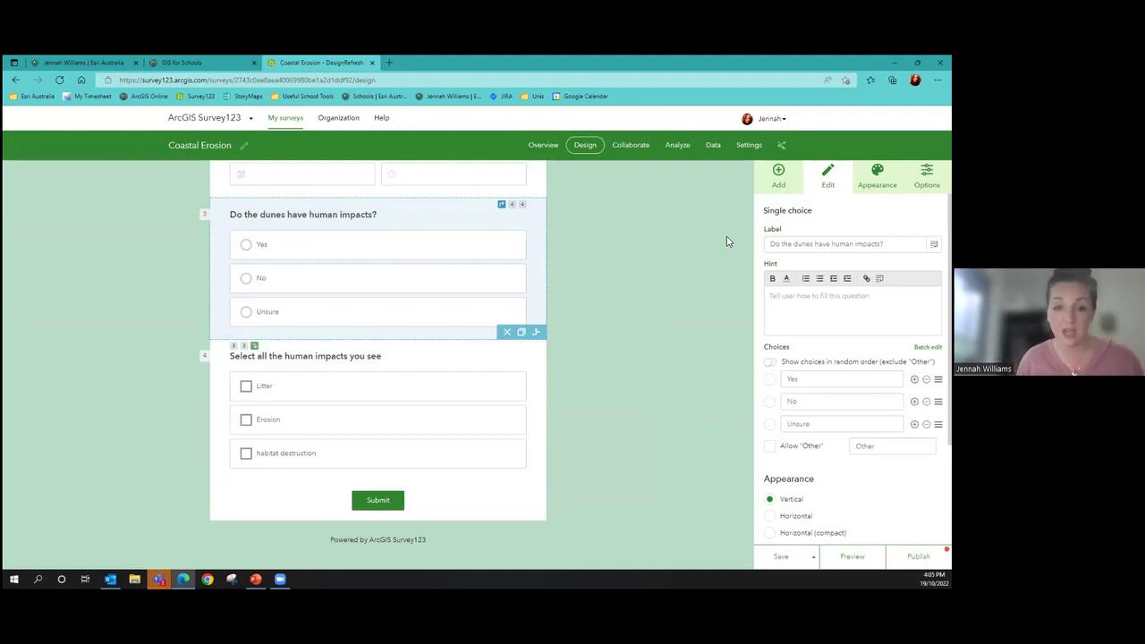
# Add Single choice question 5 labelled 'Select your quadrat' with first choice Q1
pyautogui.click(767, 189)
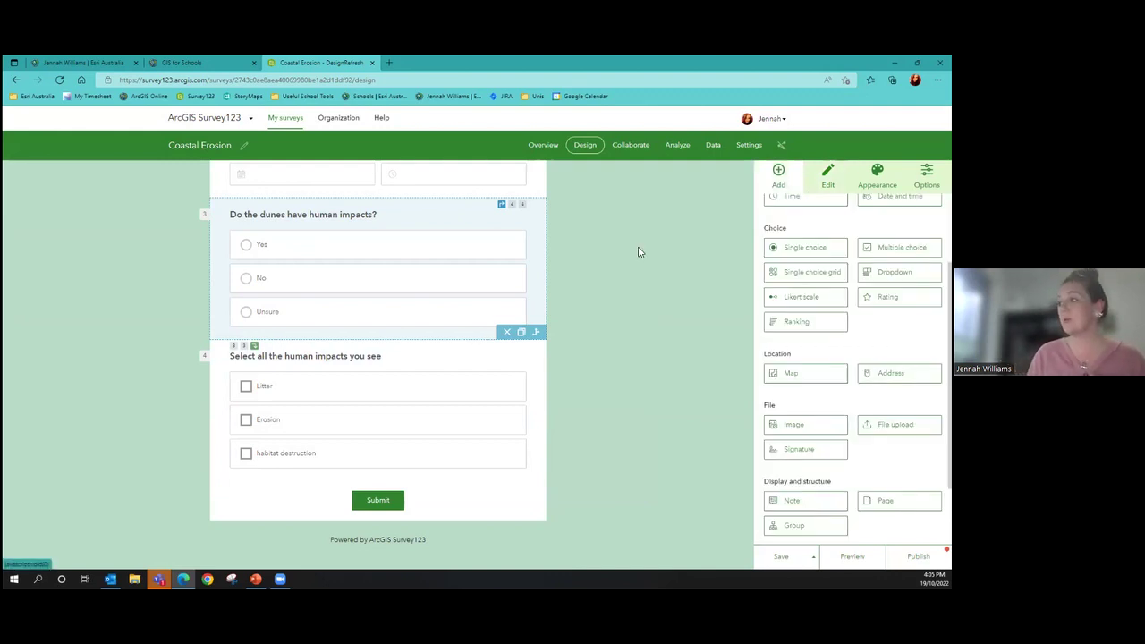
pyautogui.moveTo(799, 248); pyautogui.dragTo(408, 445)
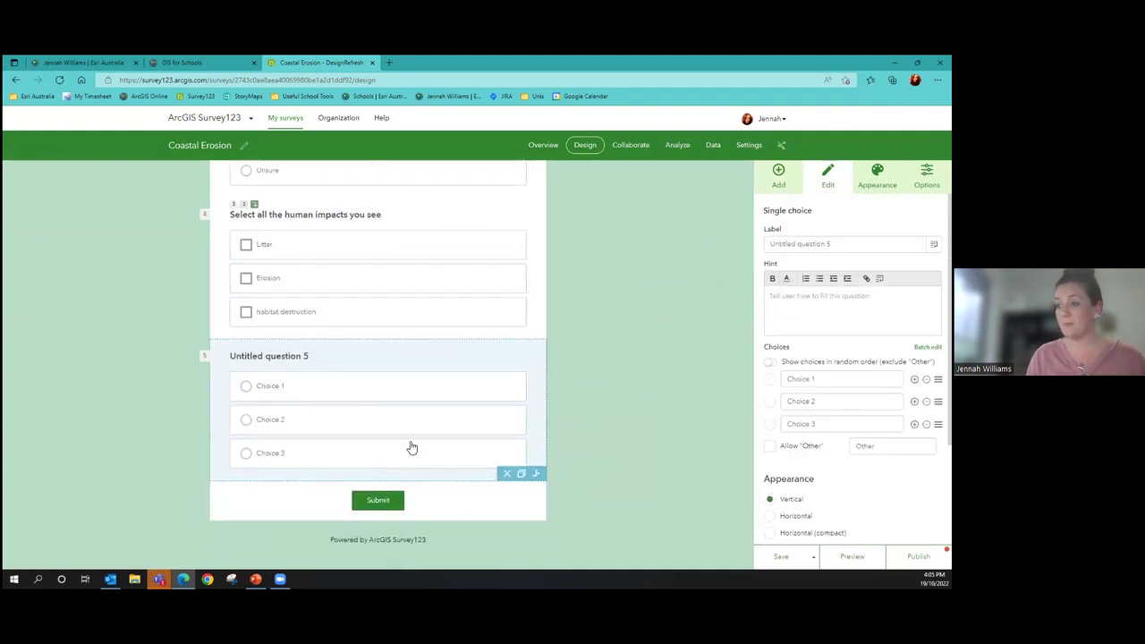
pyautogui.moveTo(834, 244); pyautogui.dragTo(748, 245)
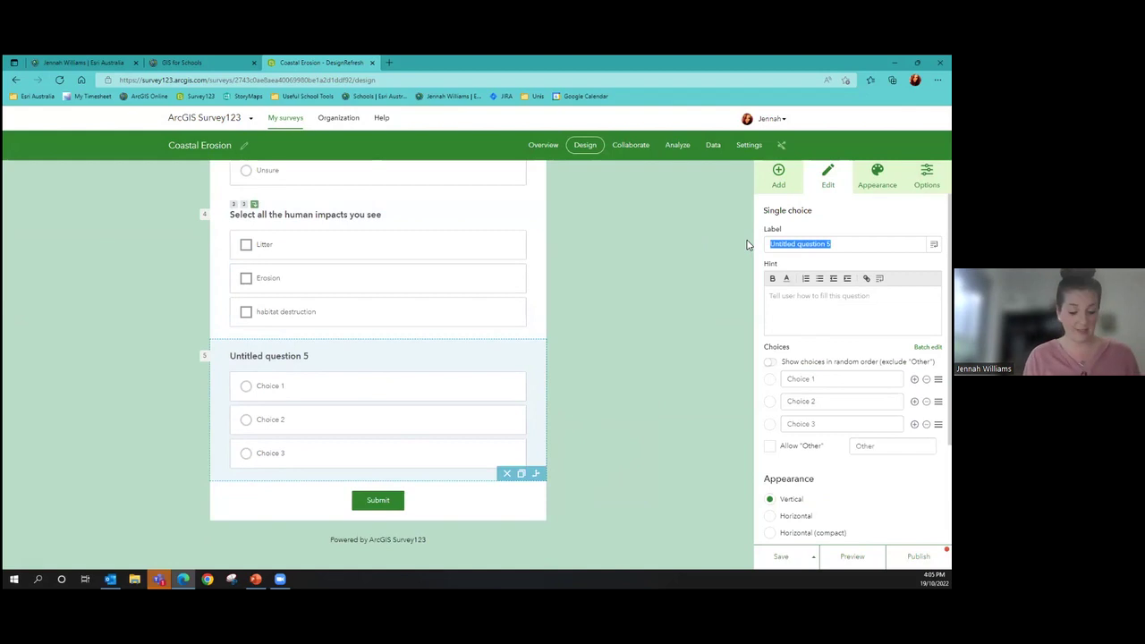
pyautogui.write('Select your quadrat')
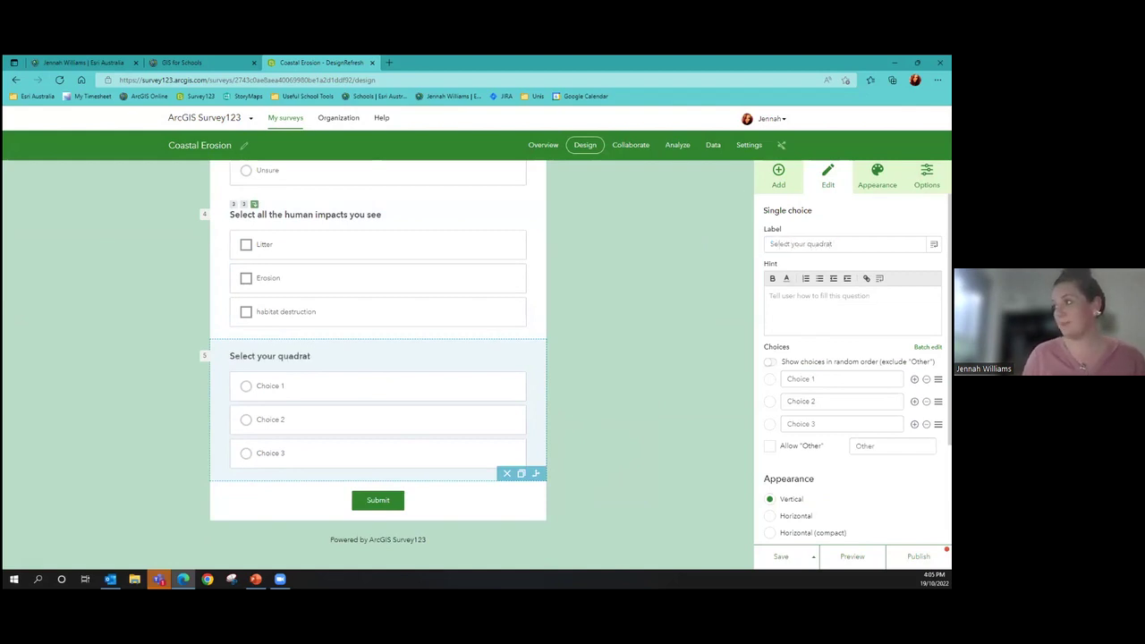
pyautogui.write('Q')
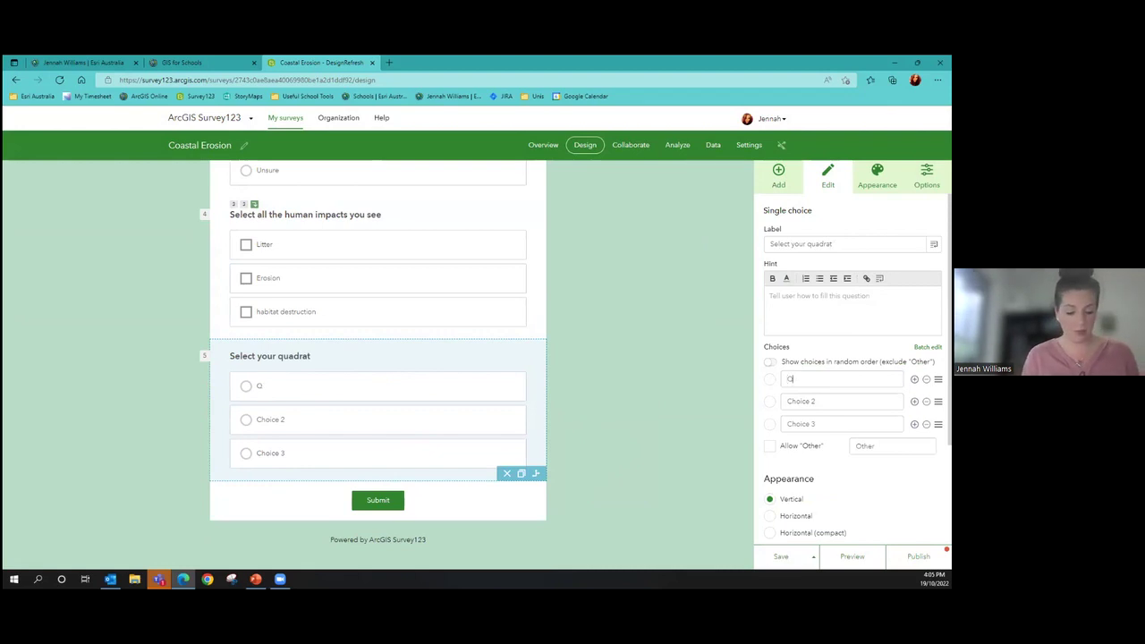
pyautogui.write('1')
# Name the remaining quadrat choices Q2 and Q3
pyautogui.press('Tab')
pyautogui.write('Q')
pyautogui.press('Tab')
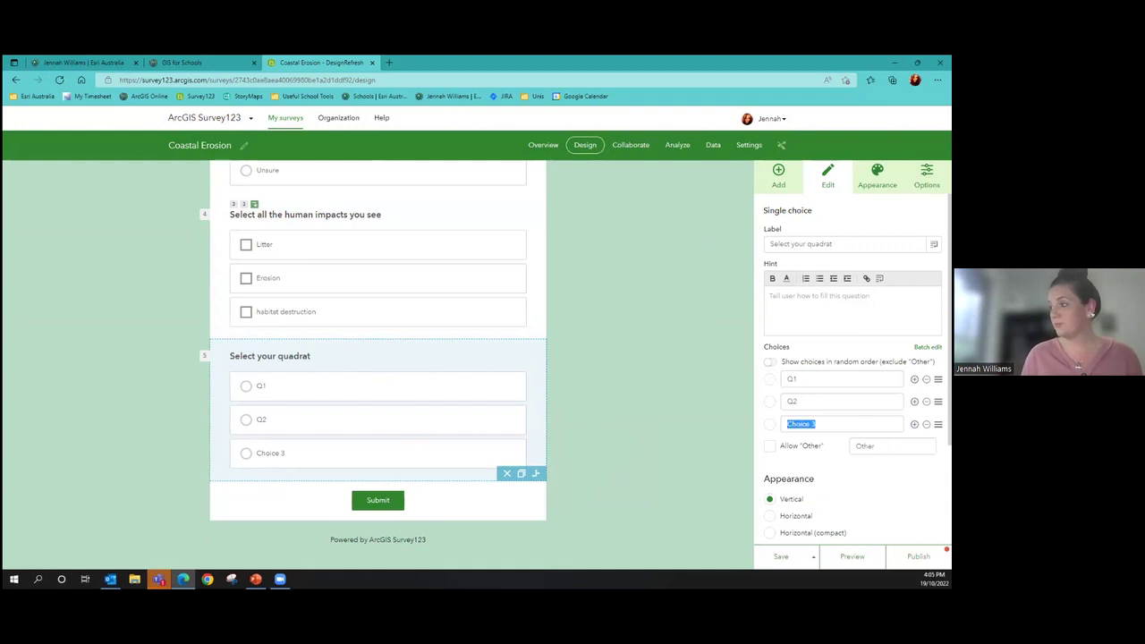
pyautogui.write('Q3')
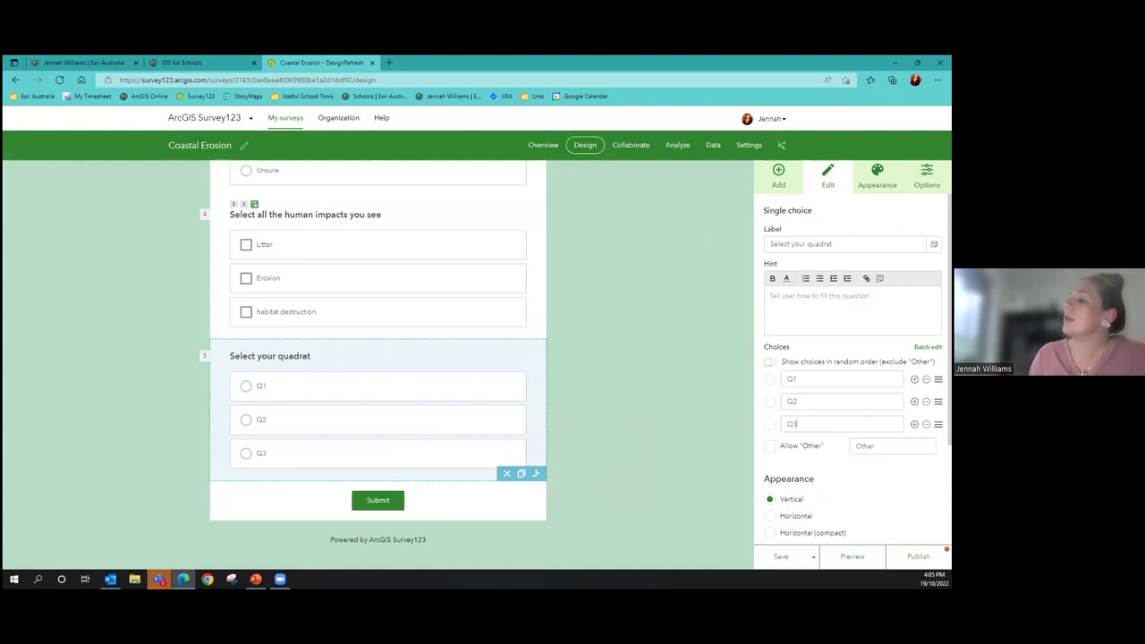
pyautogui.scroll(-2, 850, 358)
pyautogui.scroll(2, 850, 358)
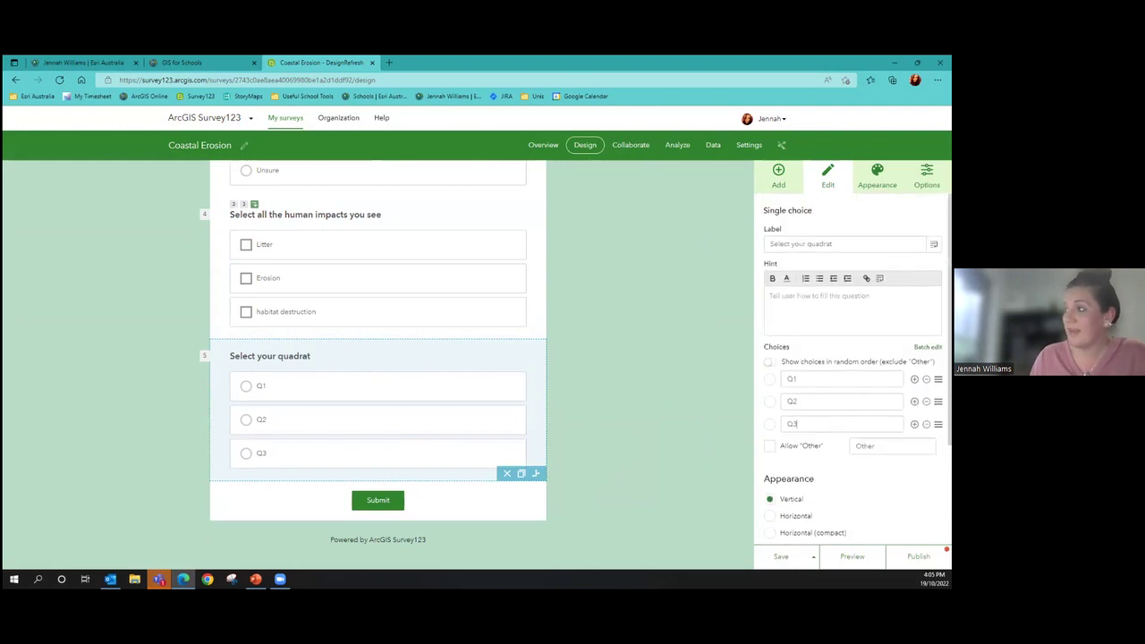
pyautogui.click(778, 174)
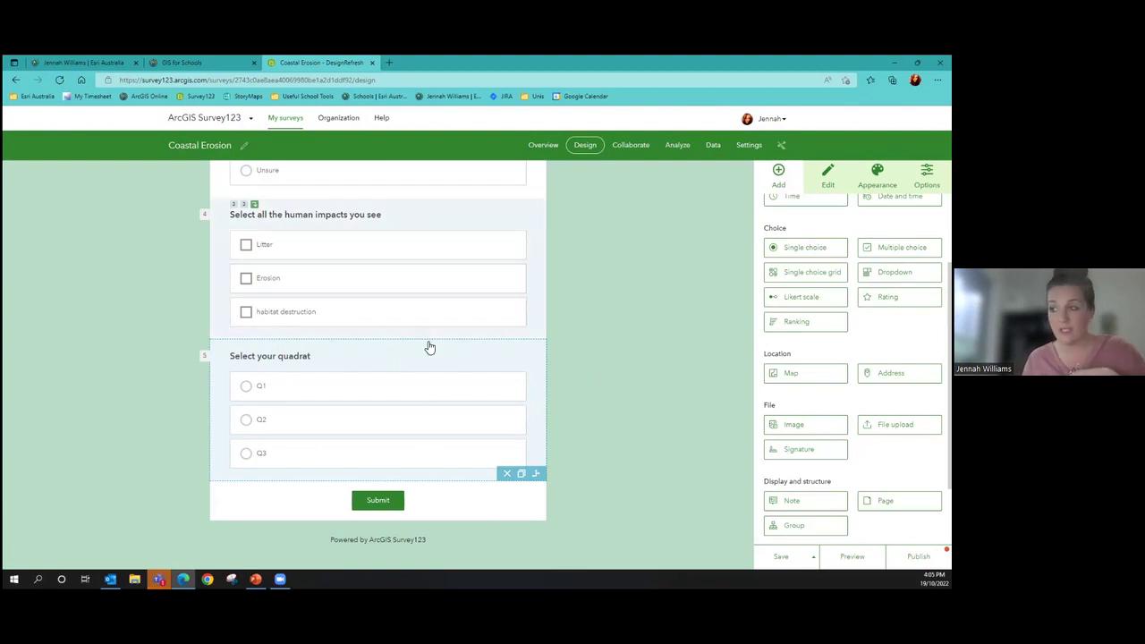
pyautogui.scroll(2, 366, 230)
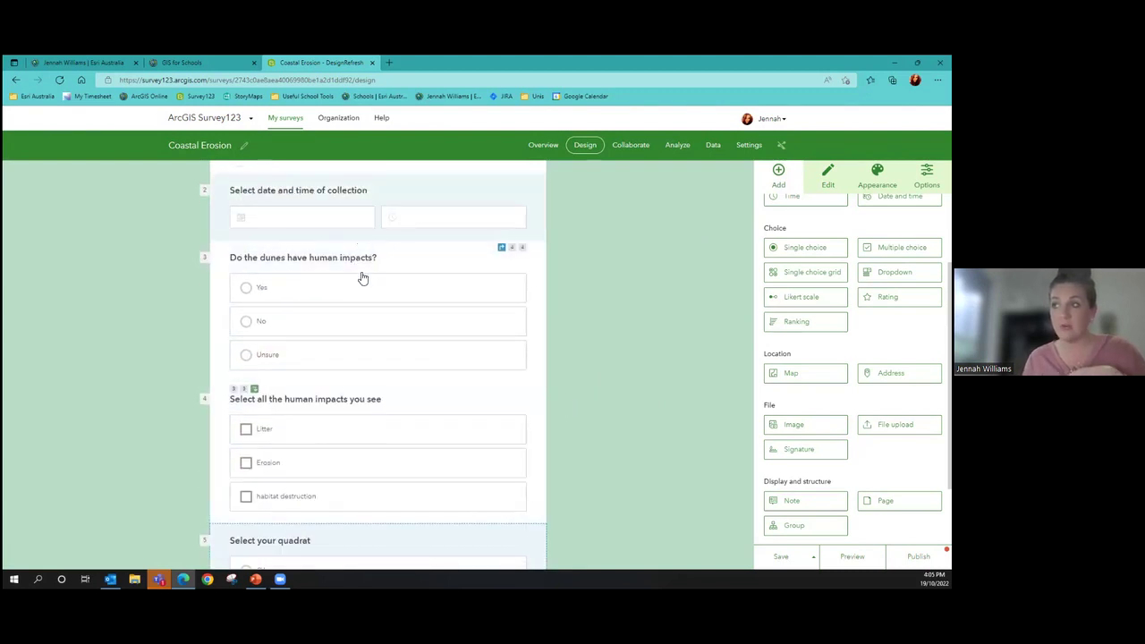
pyautogui.scroll(-2, 448, 286)
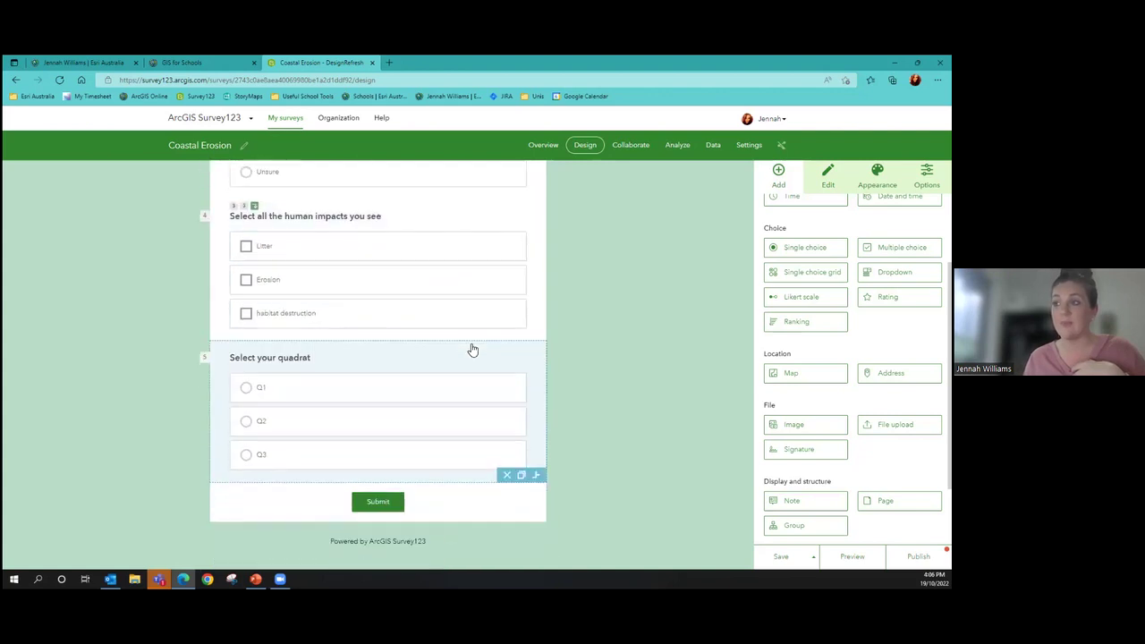
# Start a display rule on 'Select your quadrat' triggered by Q1, then close the rule settings
pyautogui.click(361, 359)
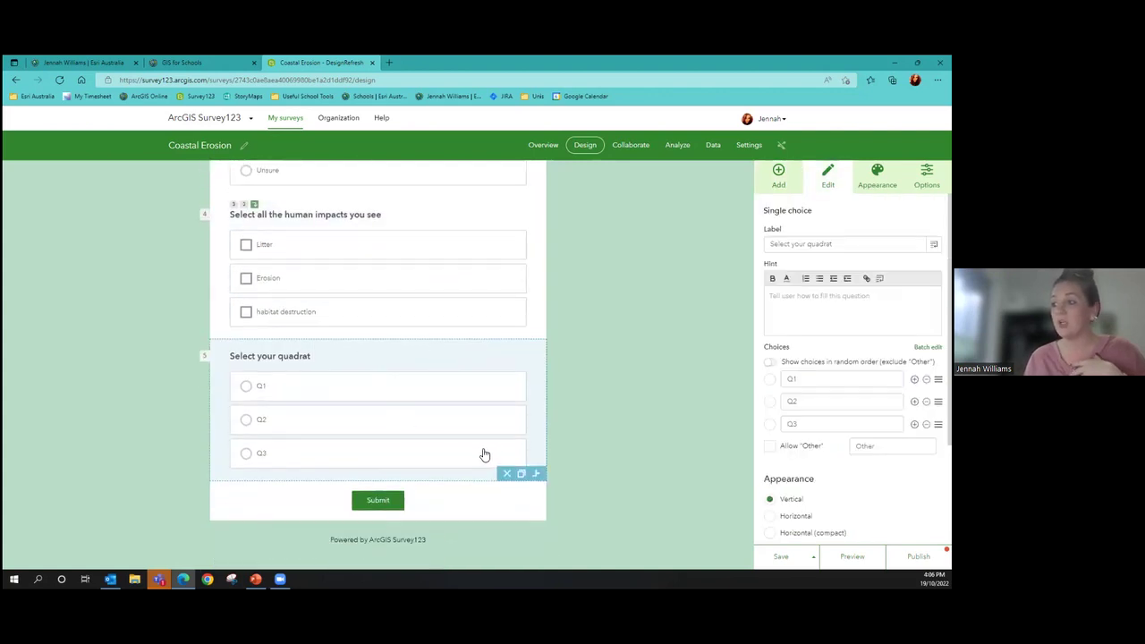
pyautogui.click(538, 474)
pyautogui.click(434, 210)
pyautogui.click(398, 228)
pyautogui.click(506, 209)
pyautogui.click(506, 220)
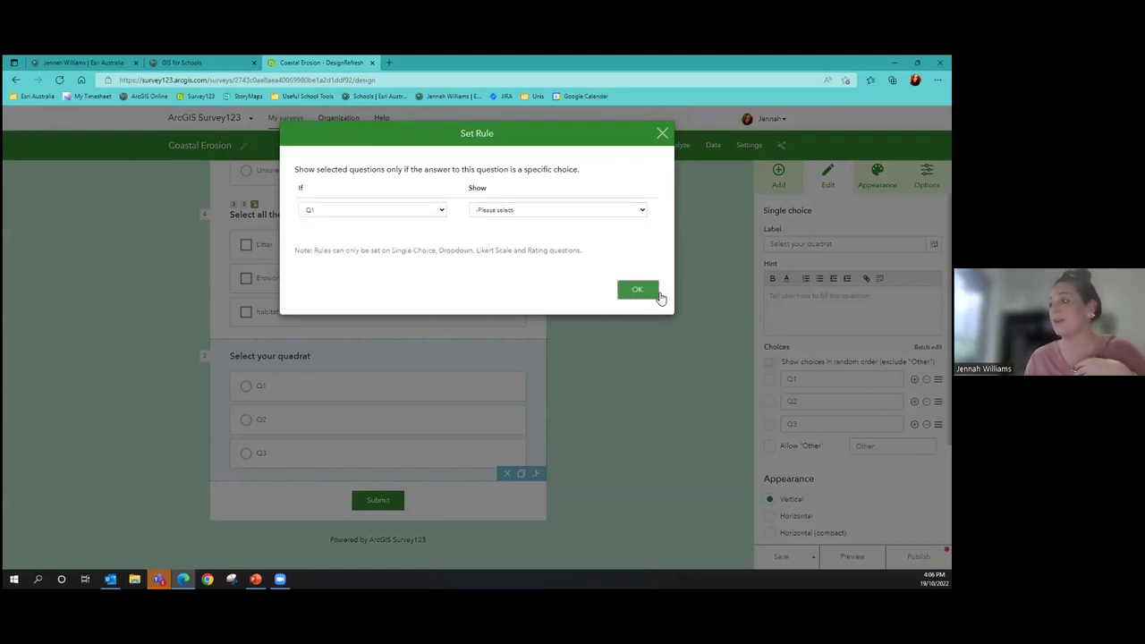
pyautogui.click(657, 296)
pyautogui.click(778, 175)
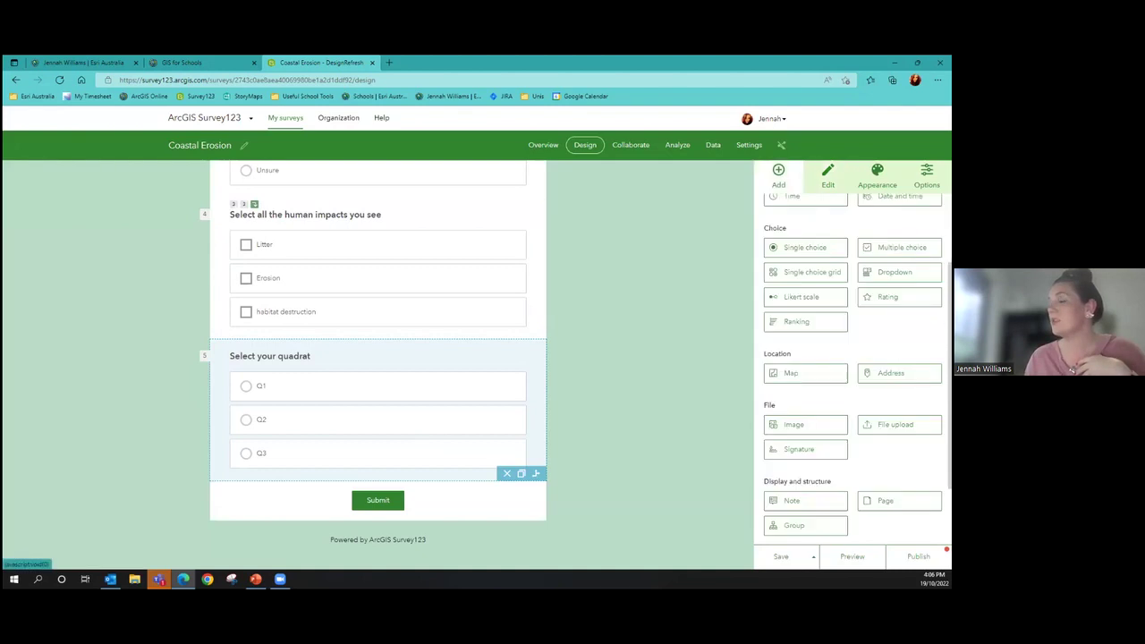
# Add Multiple choice question 6 below question 5 and clear its default label and choices
pyautogui.moveTo(899, 247); pyautogui.dragTo(407, 481)
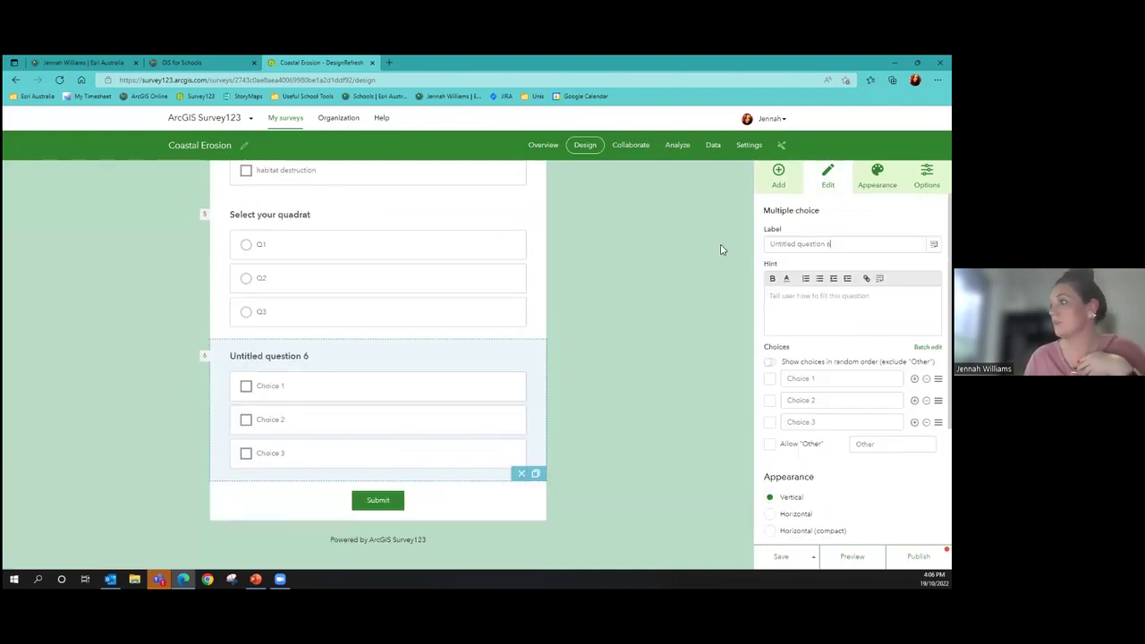
pyautogui.press('BackSpace')
pyautogui.write('S')
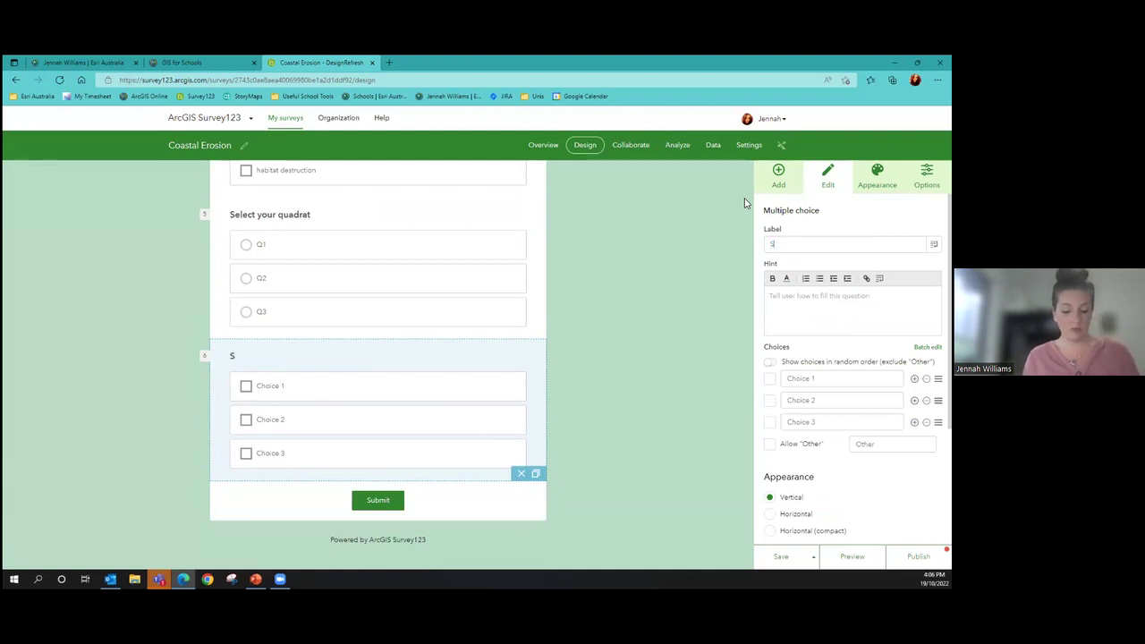
pyautogui.write('elect all that apply')
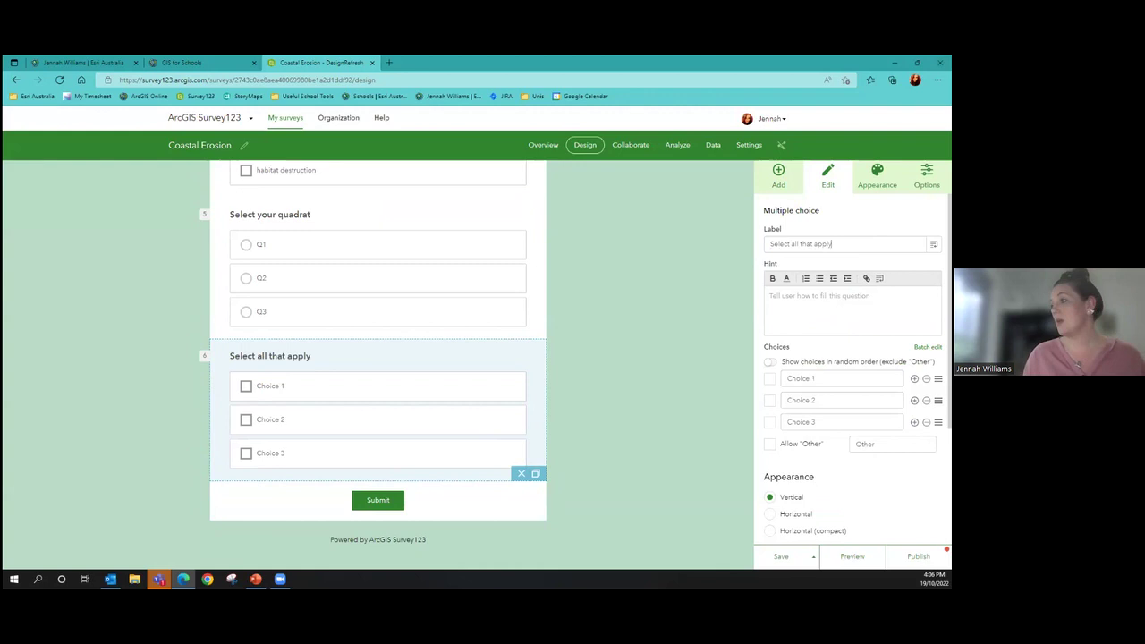
pyautogui.click(801, 378)
pyautogui.press('BackSpace')
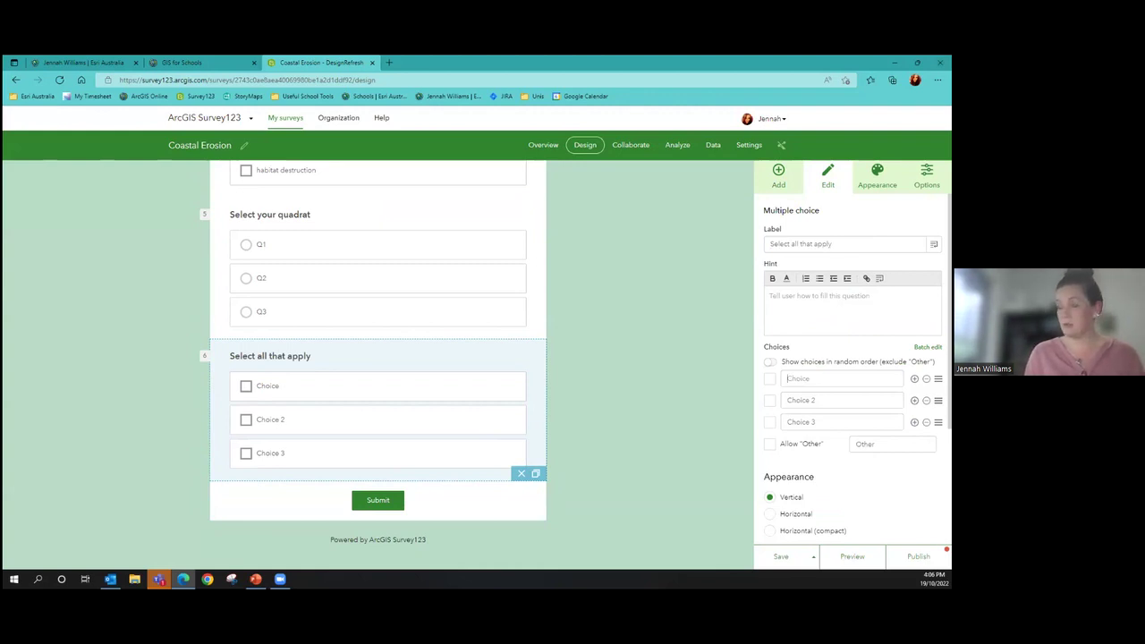
pyautogui.write('Litter')
pyautogui.press('Tab')
pyautogui.press('BackSpace')
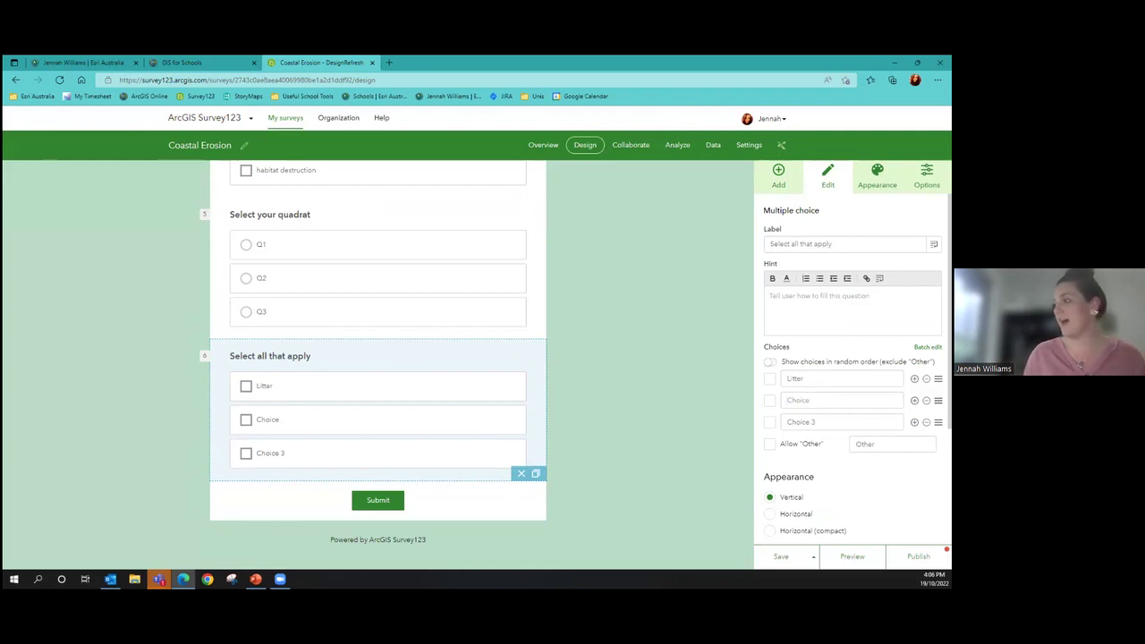
pyautogui.hotkey('shift', 'Tab')
pyautogui.press('BackSpace')
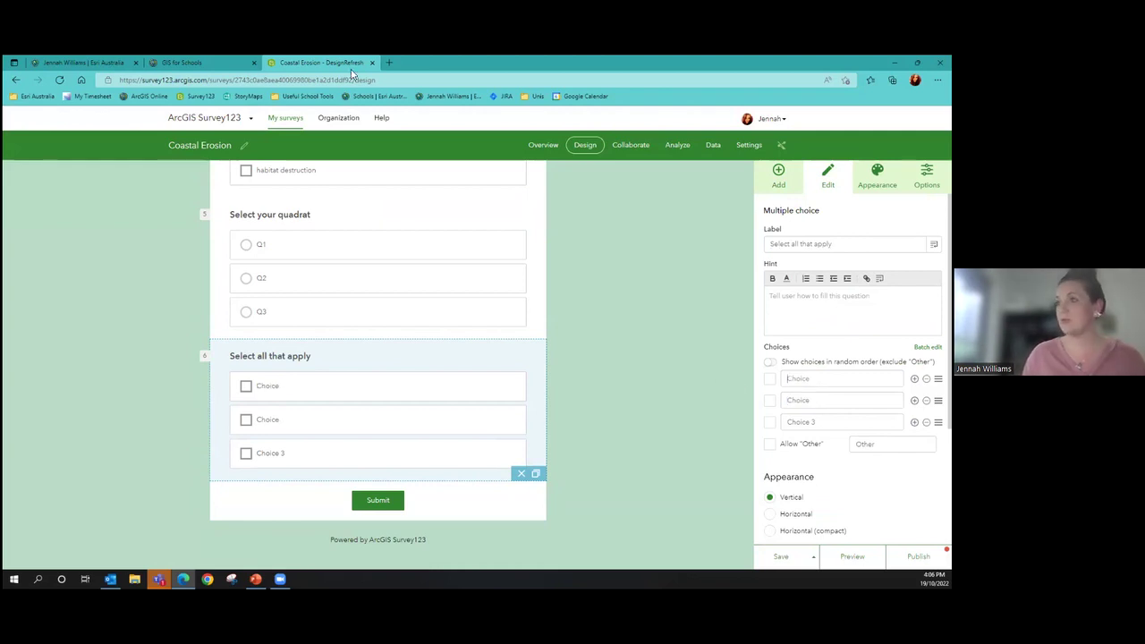
pyautogui.click(322, 228)
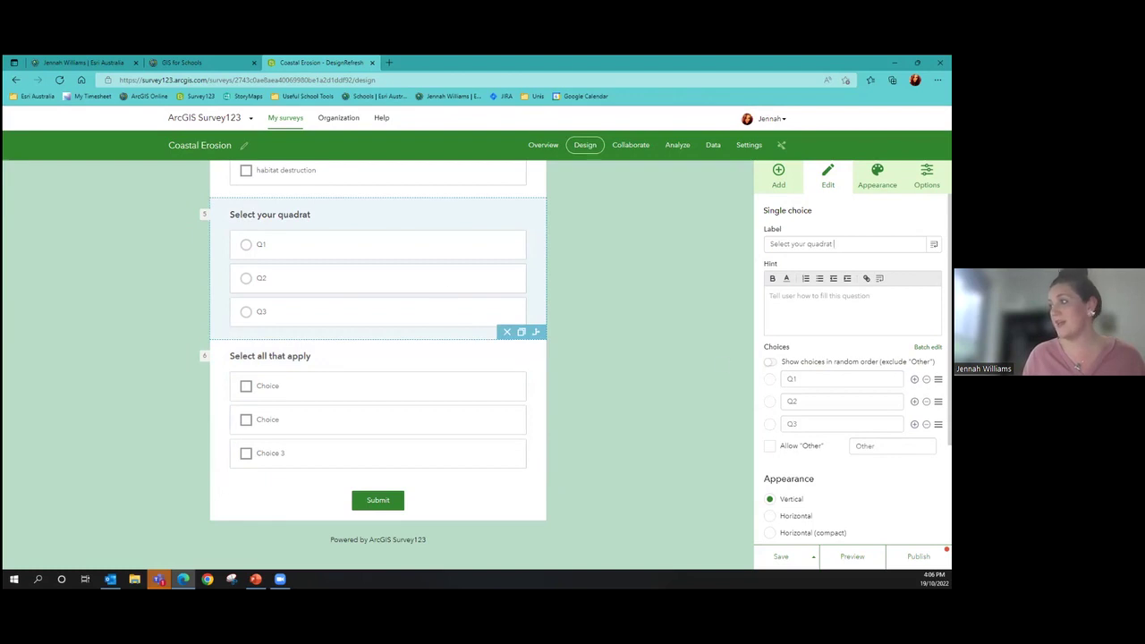
pyautogui.click(371, 384)
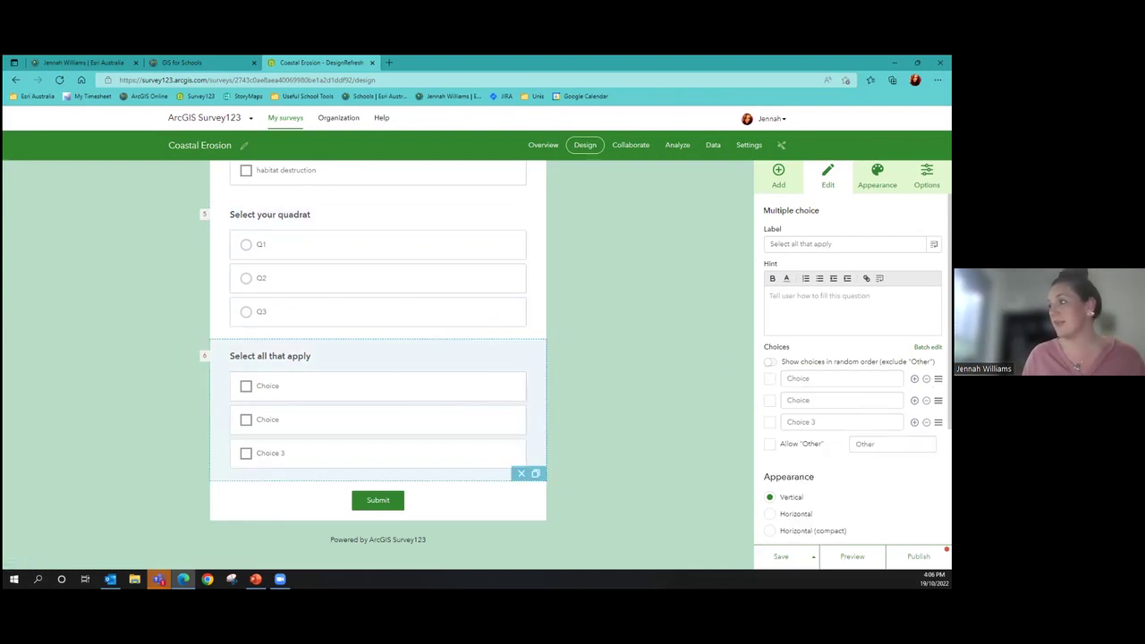
# Label question 6 'Select all the species you see', correcting the spelling of species
pyautogui.write('the sepecies y')
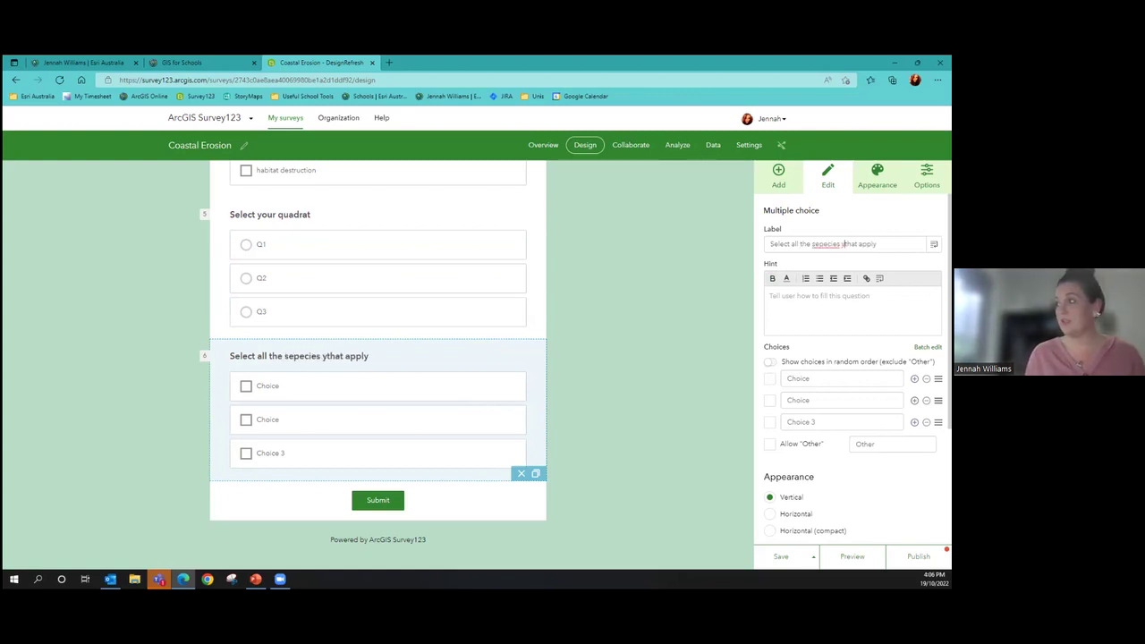
pyautogui.write('ou see')
pyautogui.press('Delete')
pyautogui.press('Delete')
pyautogui.press('Delete')
pyautogui.press('Delete')
pyautogui.press('Delete')
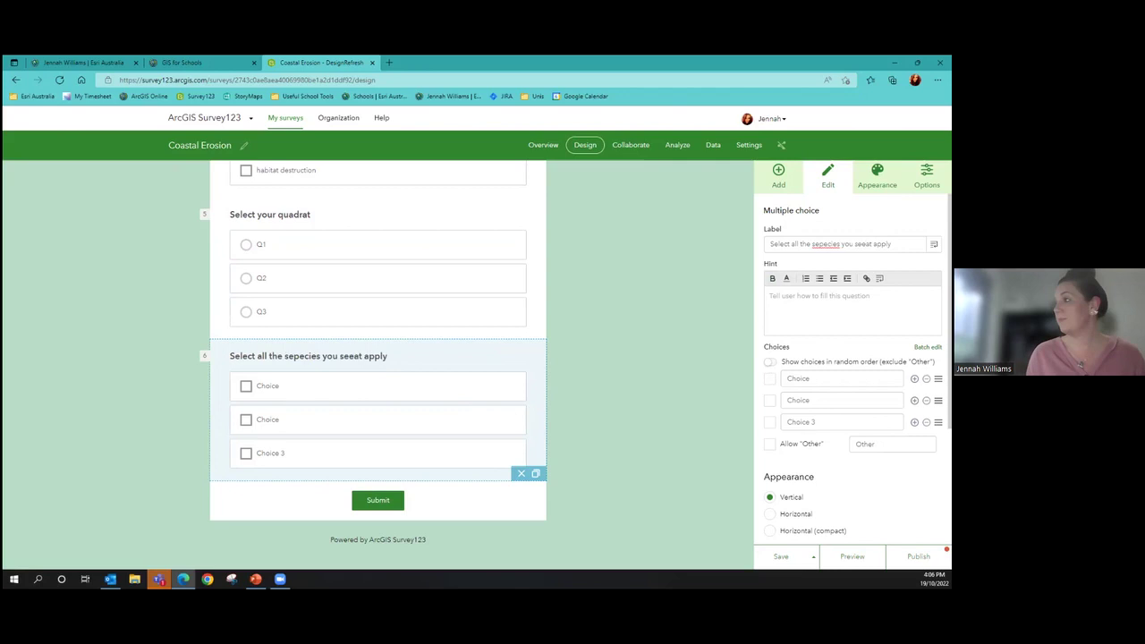
pyautogui.press('Delete')
pyautogui.press('Delete')
pyautogui.press('Delete')
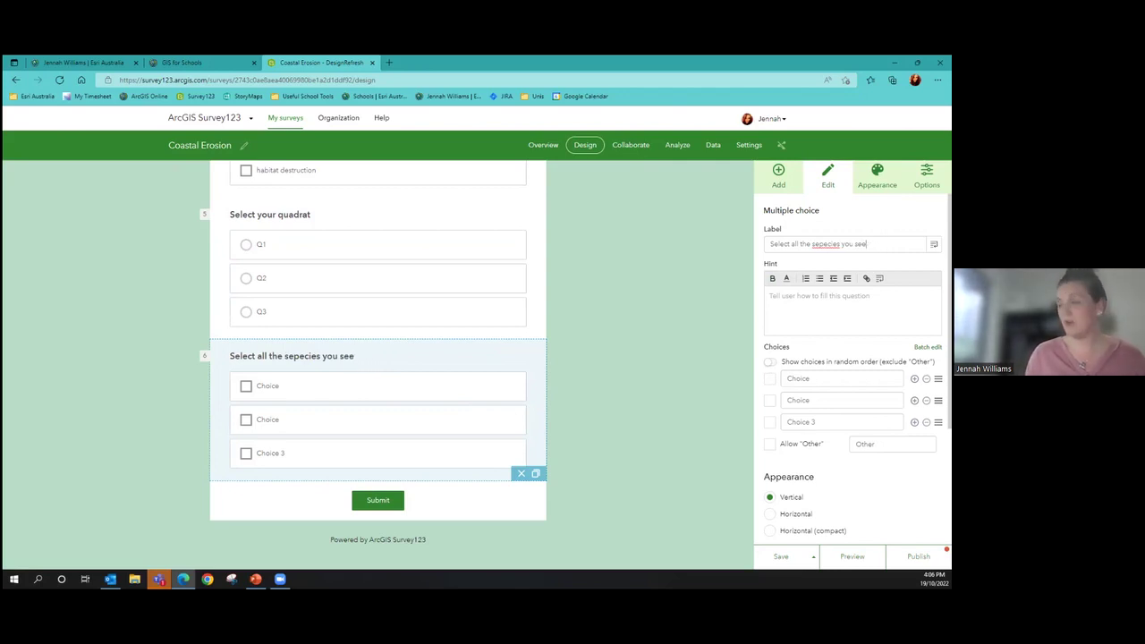
pyautogui.click(825, 243)
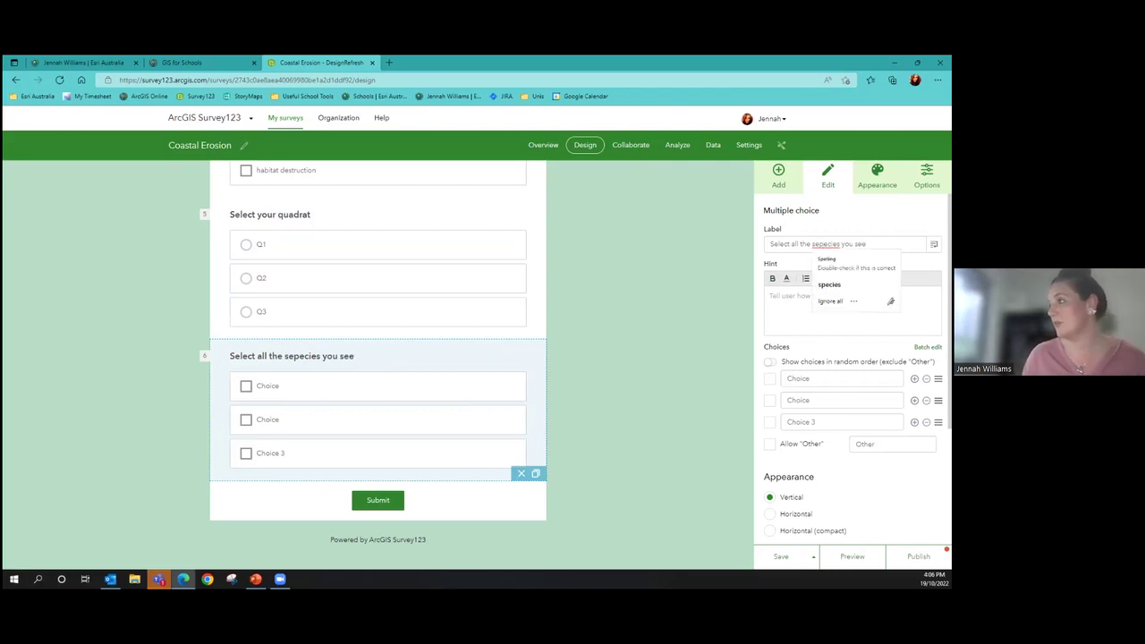
pyautogui.click(829, 285)
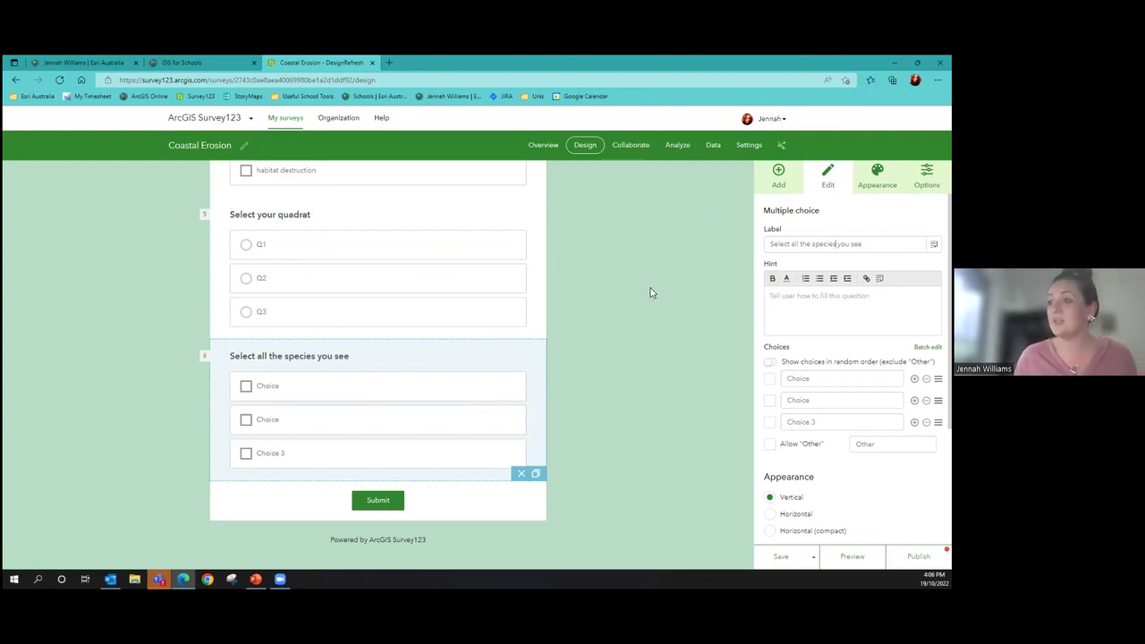
# Enter the species choices Shore crab, Star Fish and Spirulina
pyautogui.click(805, 378)
pyautogui.press('BackSpace')
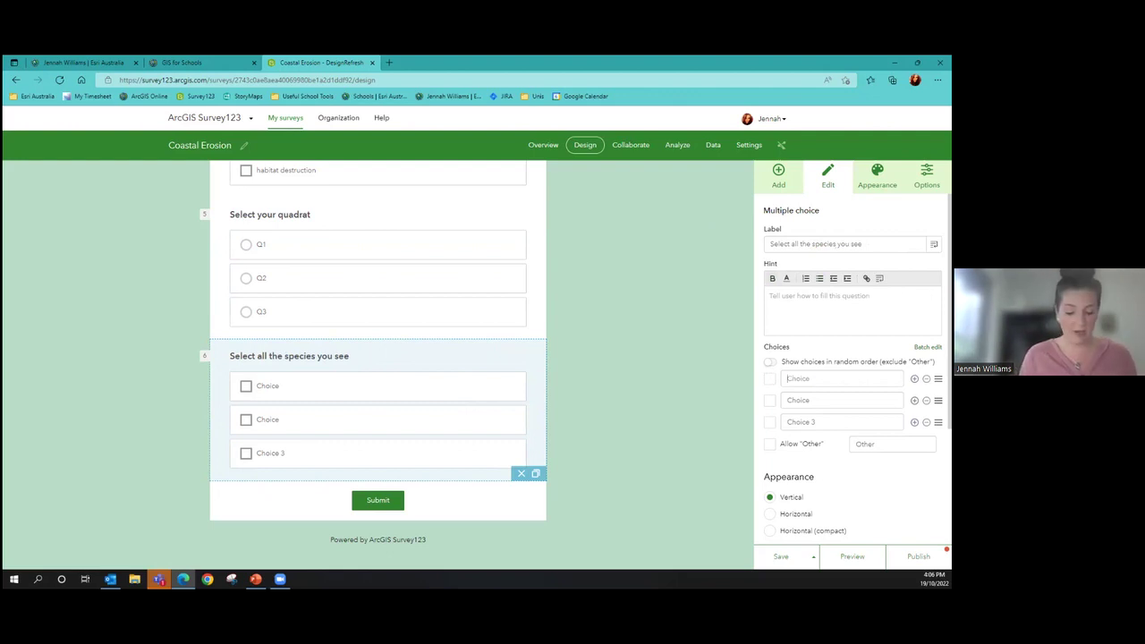
pyautogui.write('Shore crab')
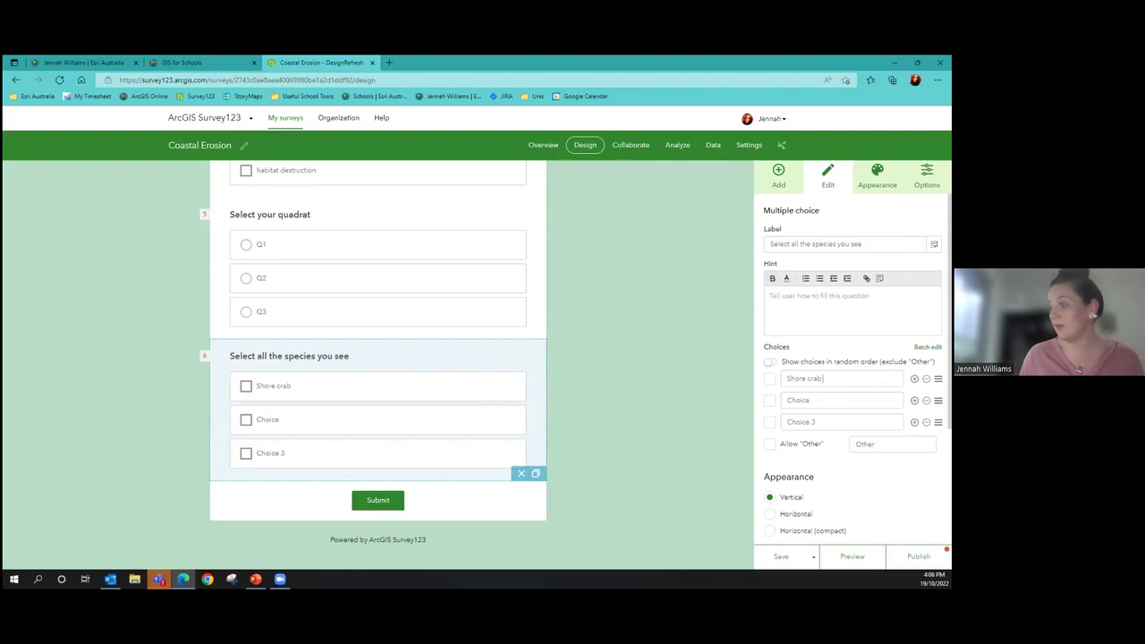
pyautogui.press('Tab')
pyautogui.write('St')
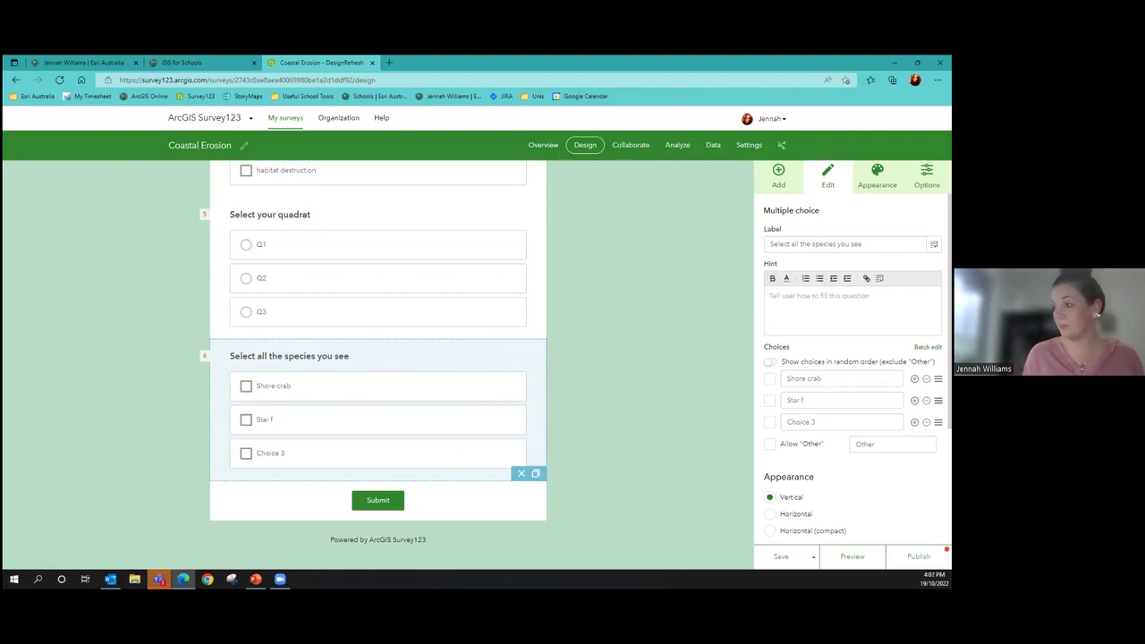
pyautogui.press('Tab')
pyautogui.write('Spiralina')
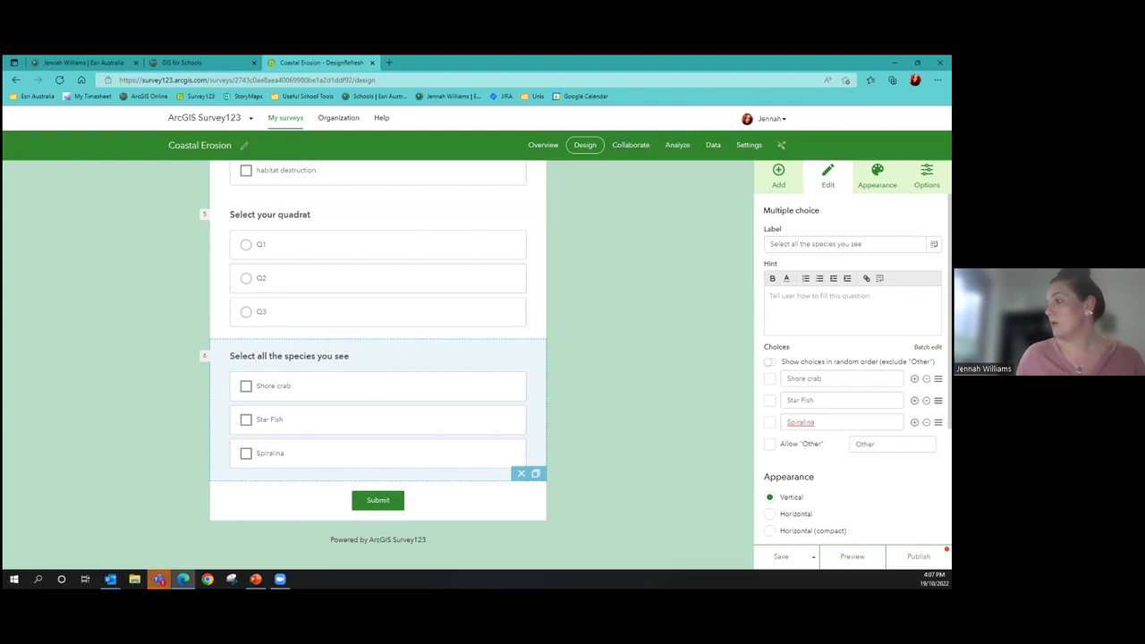
pyautogui.rightClick(801, 421)
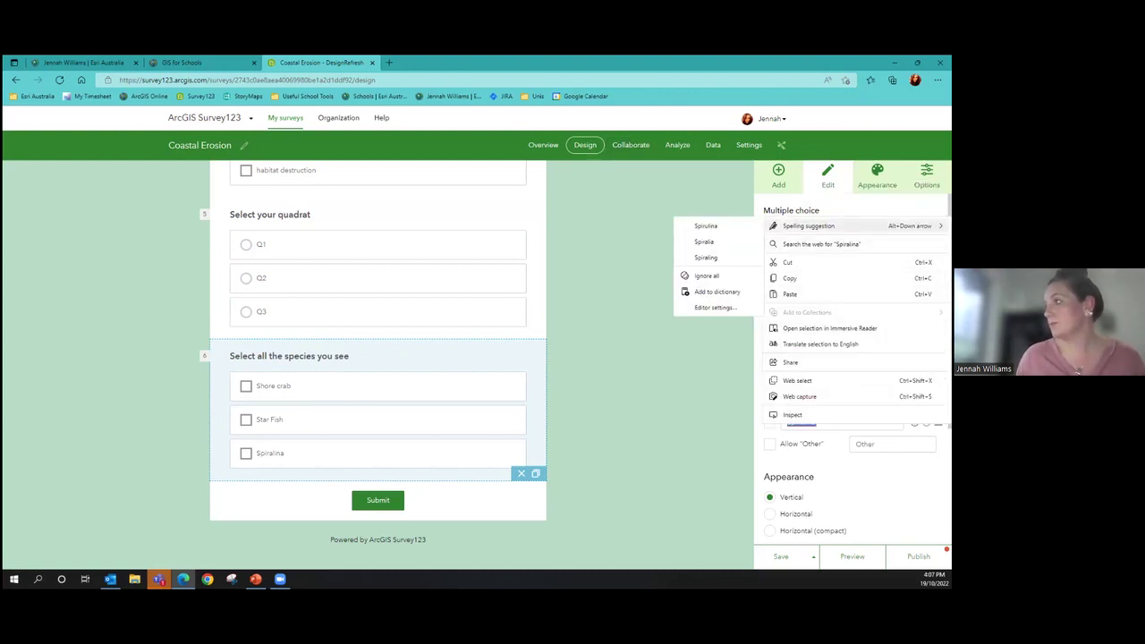
pyautogui.click(683, 384)
pyautogui.click(685, 393)
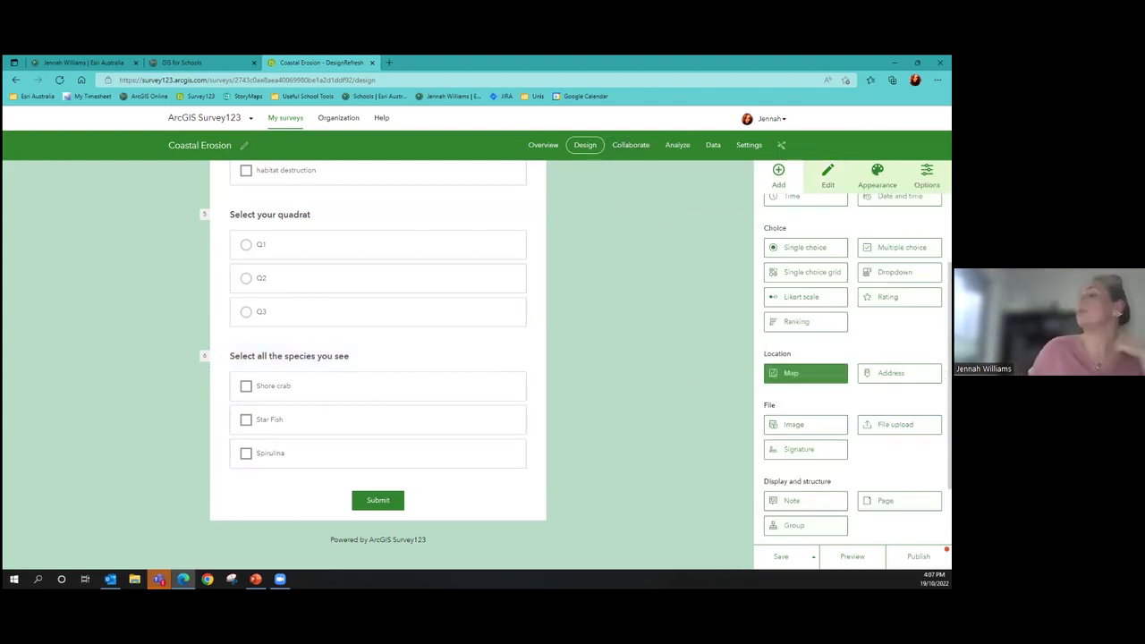
pyautogui.click(298, 256)
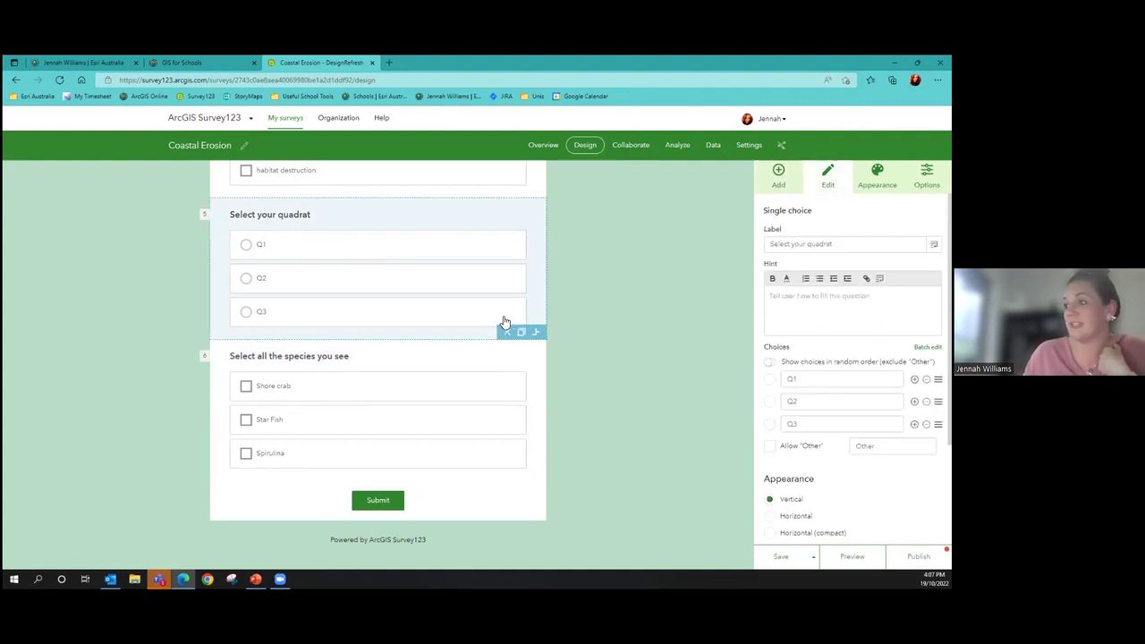
pyautogui.click(535, 332)
pyautogui.click(434, 211)
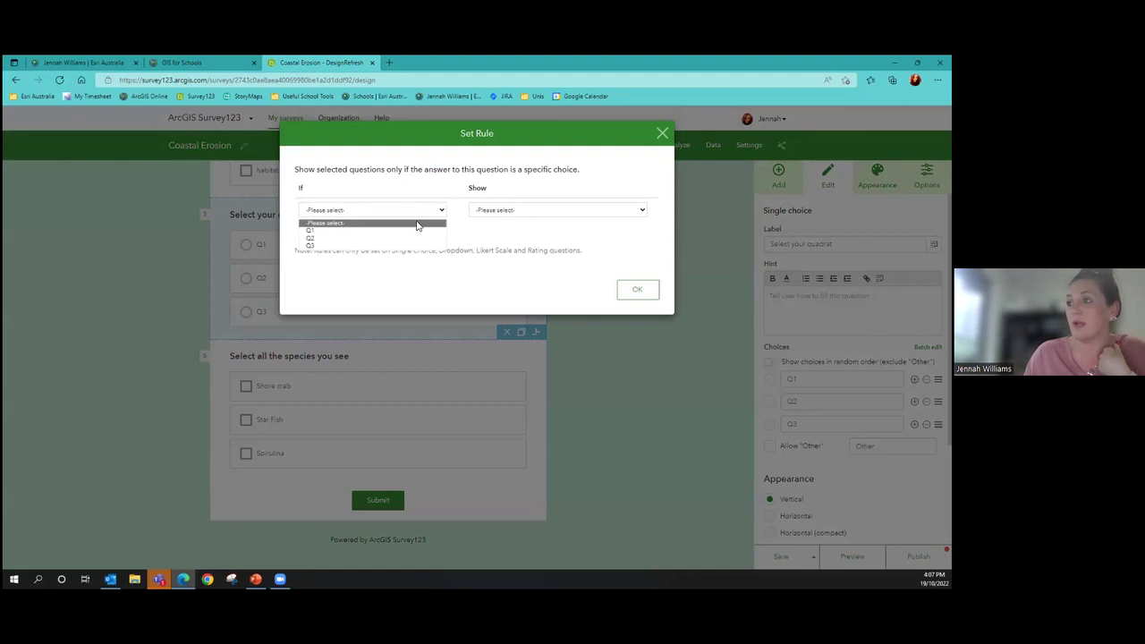
pyautogui.click(409, 240)
pyautogui.click(530, 219)
pyautogui.click(534, 237)
pyautogui.click(634, 313)
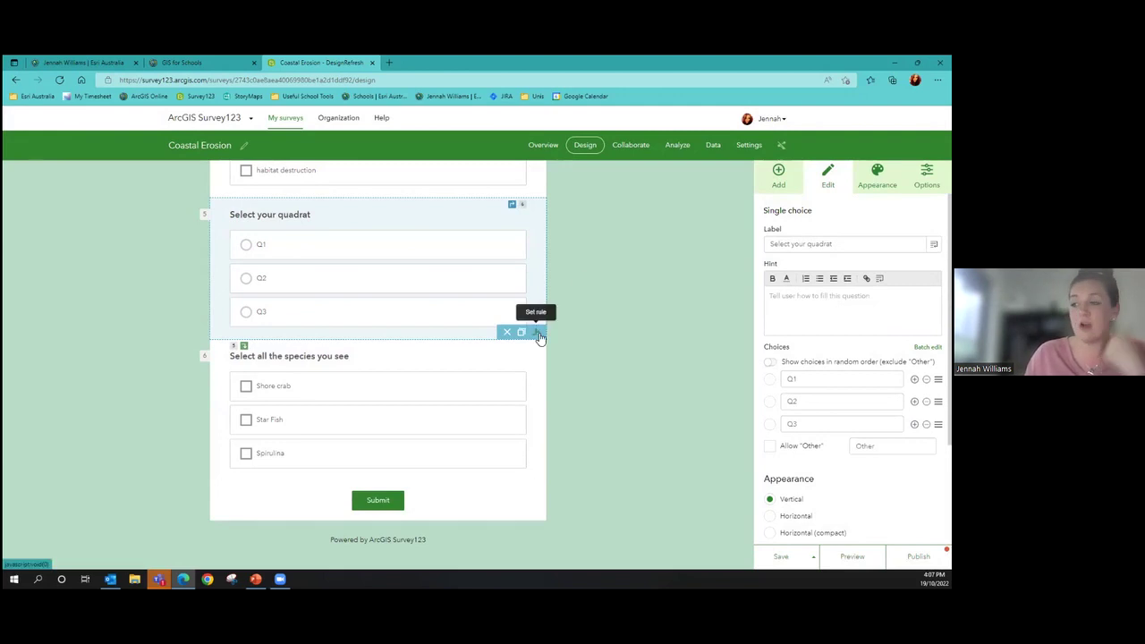
pyautogui.click(776, 184)
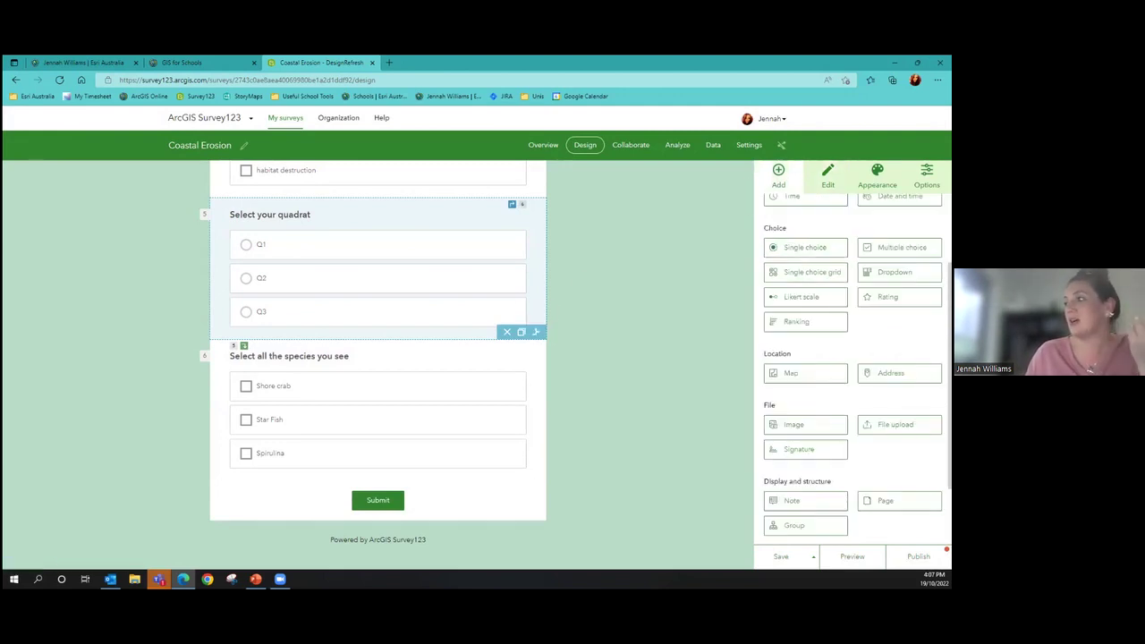
pyautogui.scroll(2, 895, 268)
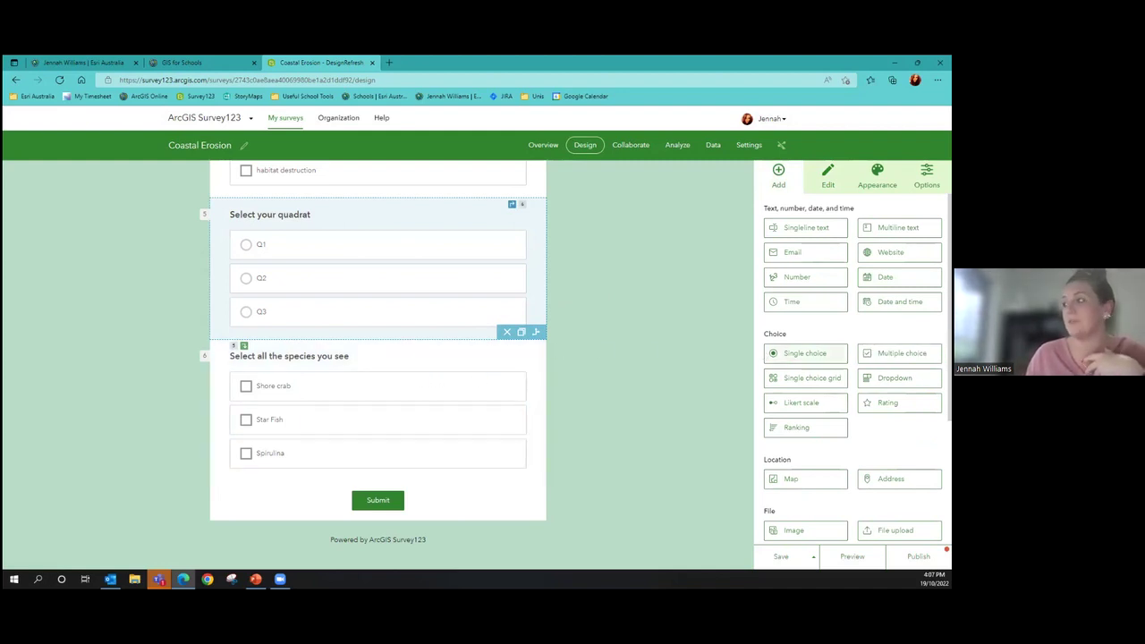
pyautogui.scroll(-1, 805, 340)
pyautogui.scroll(-1, 805, 315)
# Add Likert scale question 7 labelled 'The human impacts here are bad'
pyautogui.moveTo(801, 350); pyautogui.dragTo(435, 470)
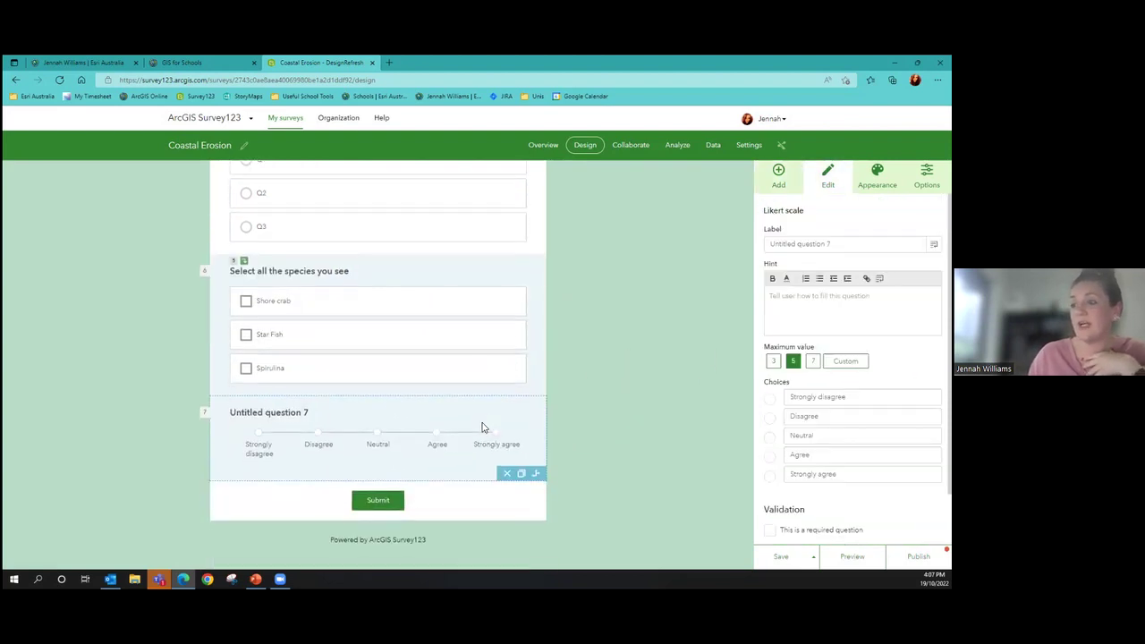
pyautogui.click(291, 296)
pyautogui.scroll(-1, 292, 296)
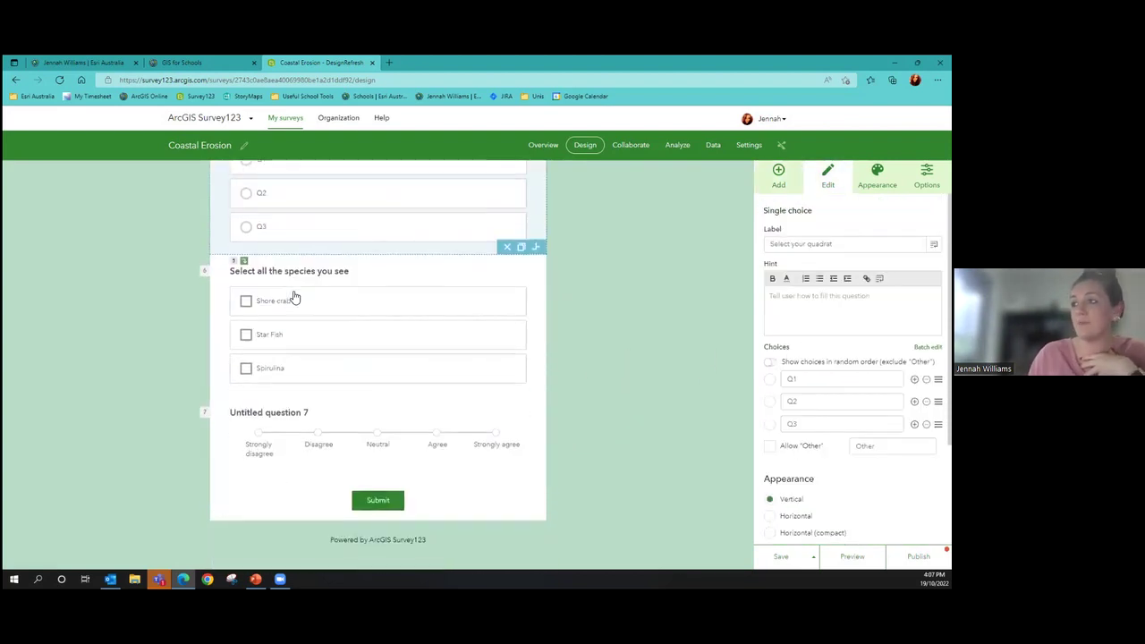
pyautogui.scroll(-1, 336, 327)
pyautogui.click(320, 403)
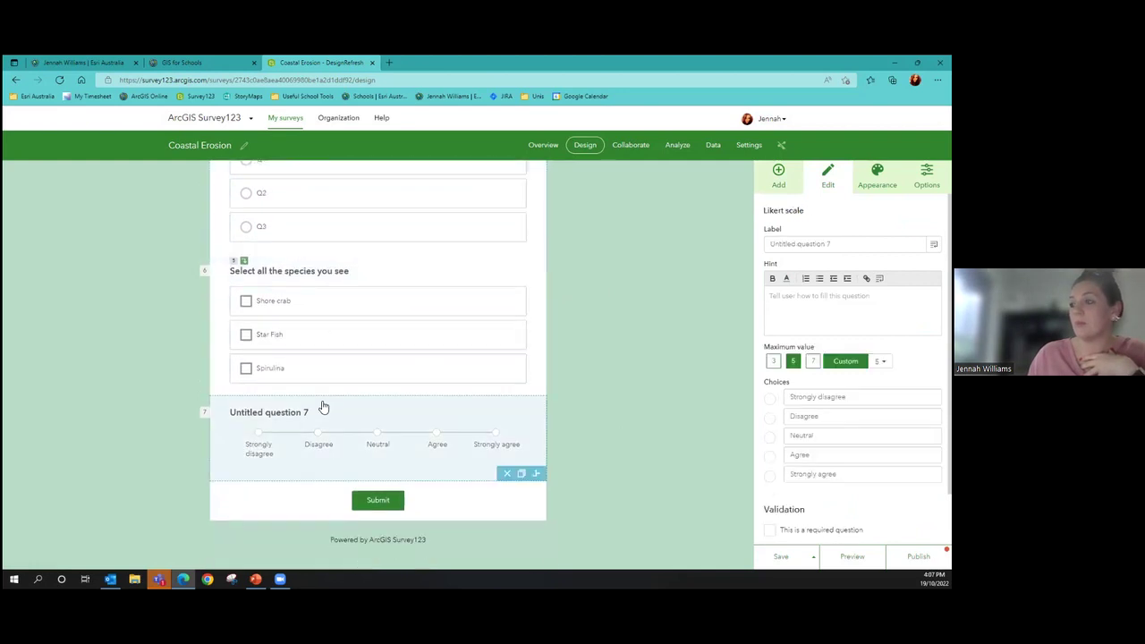
pyautogui.click(830, 243)
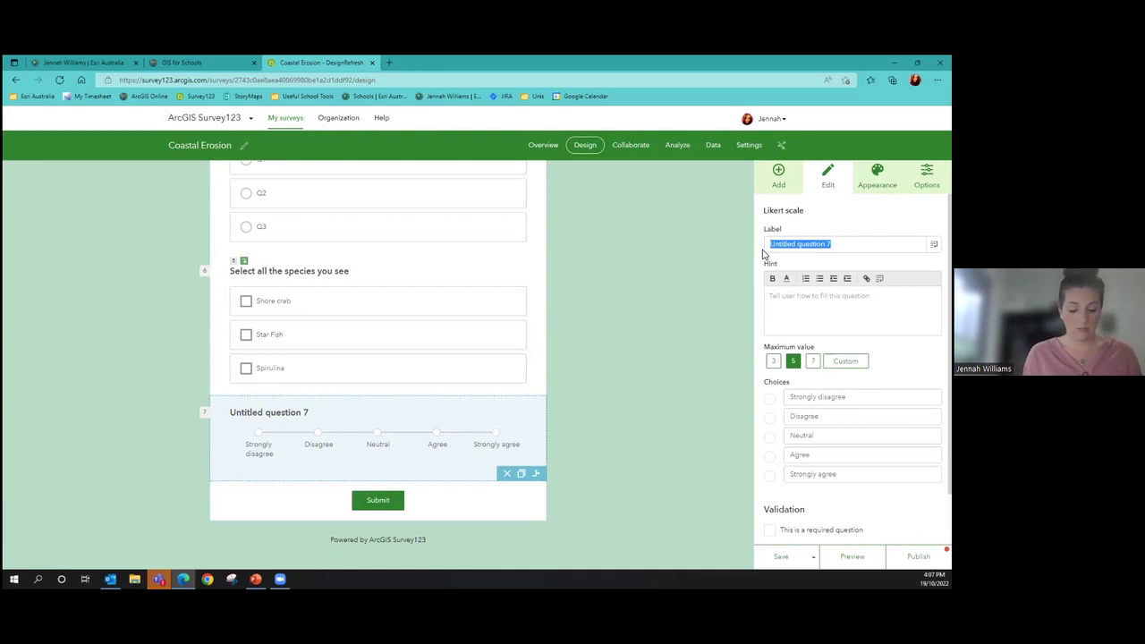
pyautogui.write('The human')
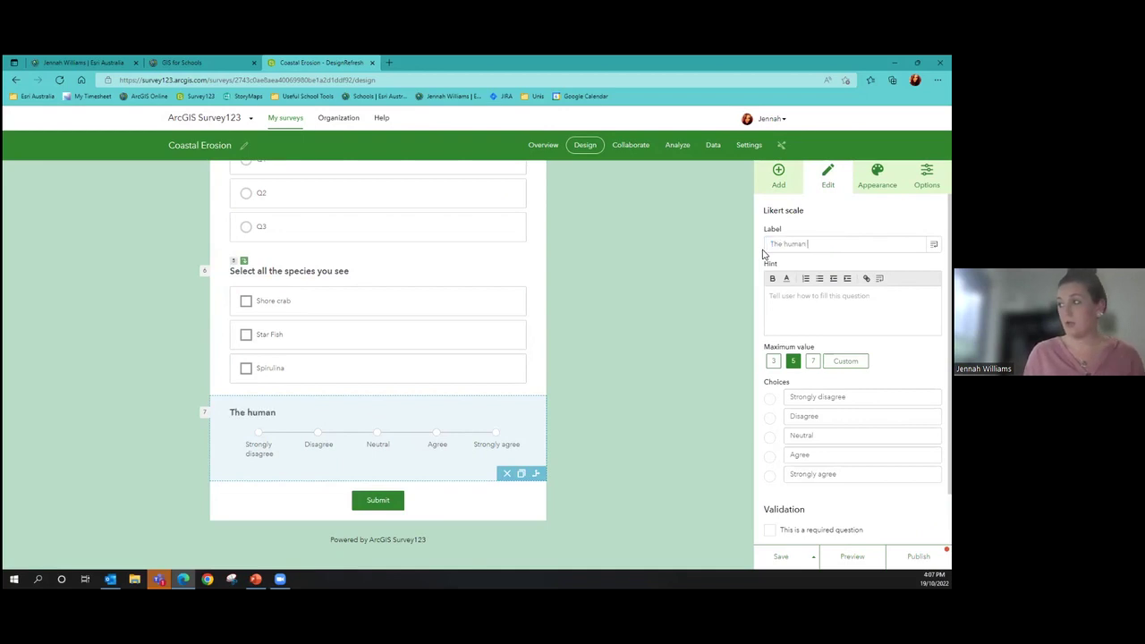
pyautogui.write(' impacts here are')
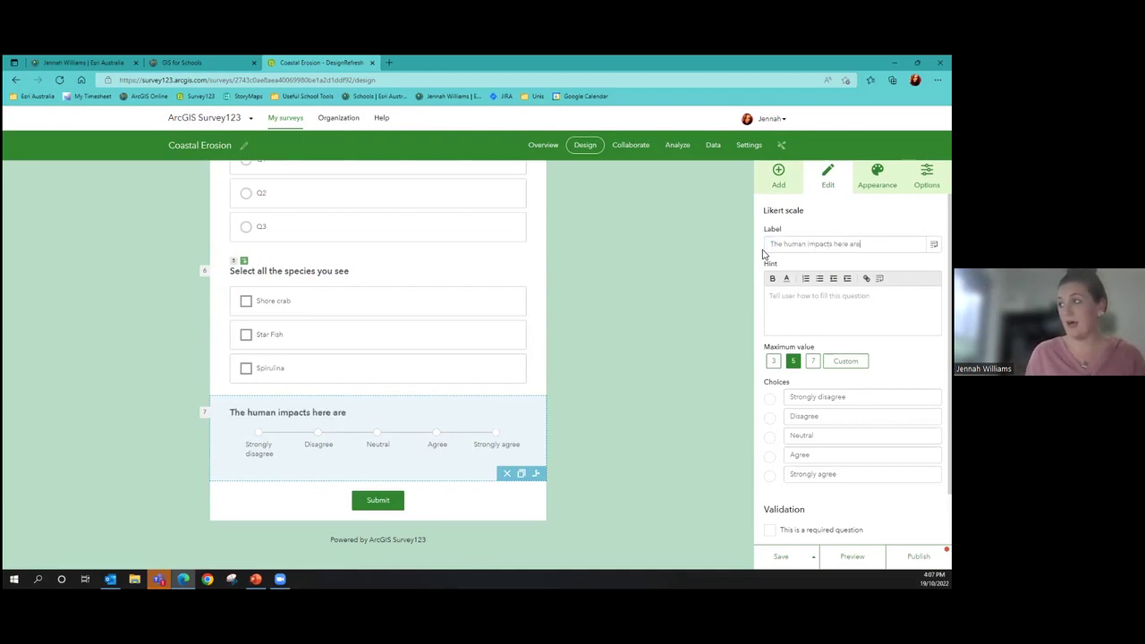
pyautogui.write(' bad')
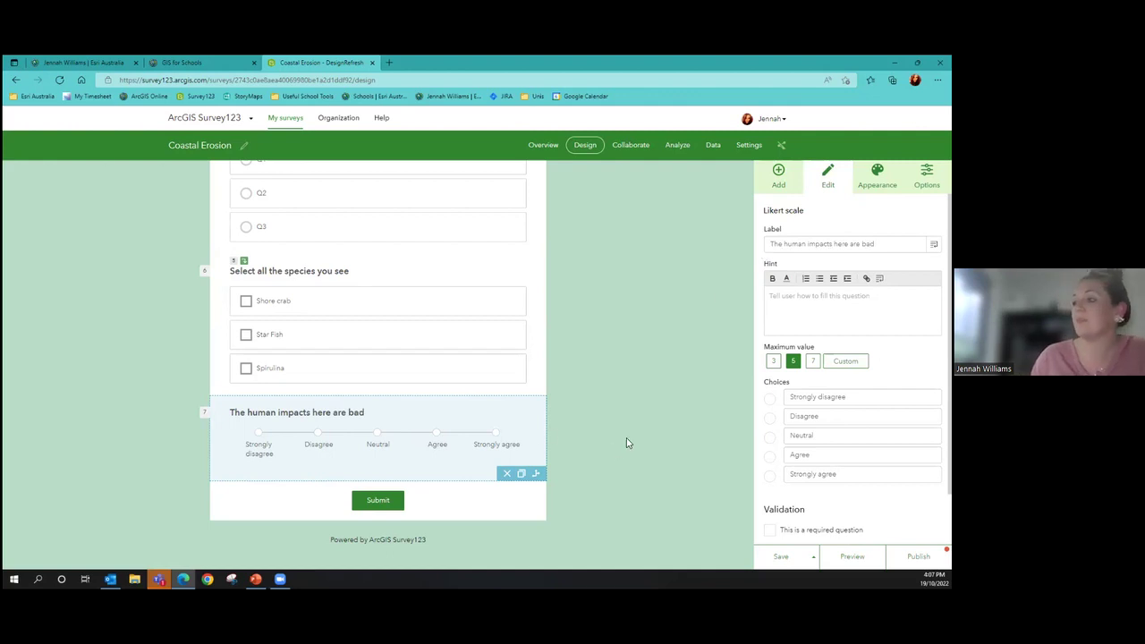
pyautogui.click(557, 411)
pyautogui.click(447, 431)
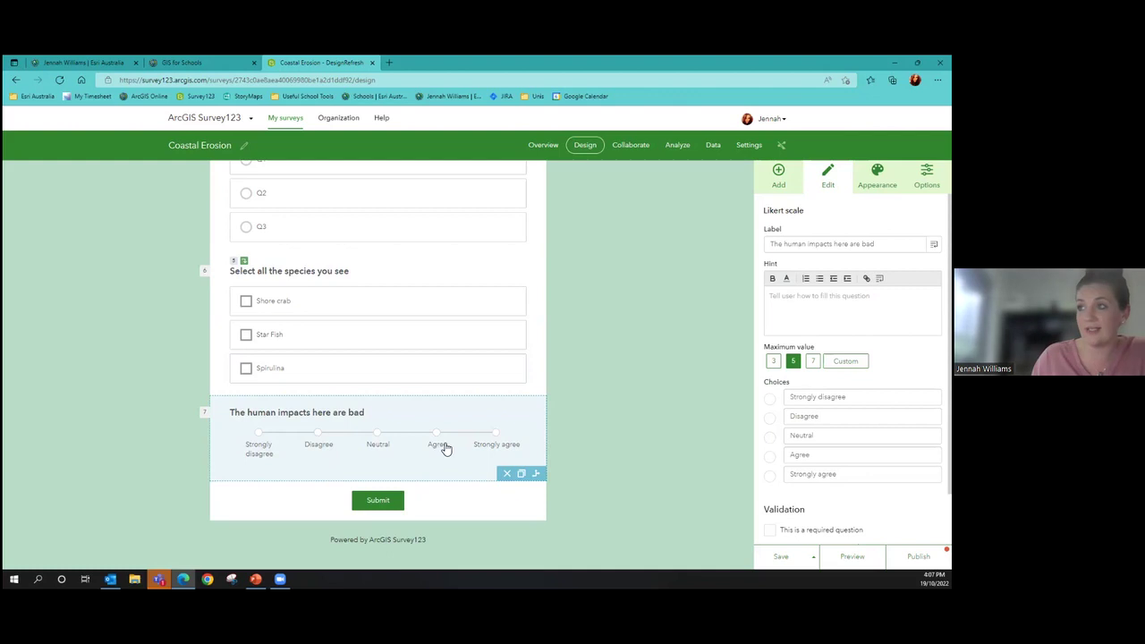
# Add a rule on 'Select your quadrat' showing question 7 when Q1 is chosen
pyautogui.scroll(1, 417, 259)
pyautogui.click(417, 259)
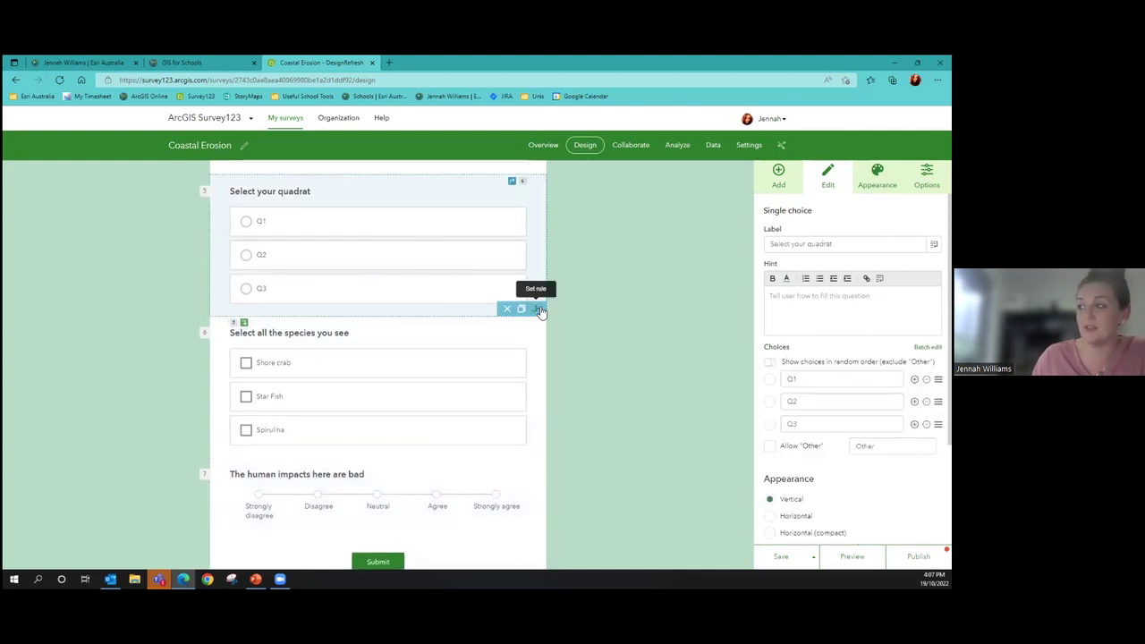
pyautogui.click(537, 308)
pyautogui.click(412, 231)
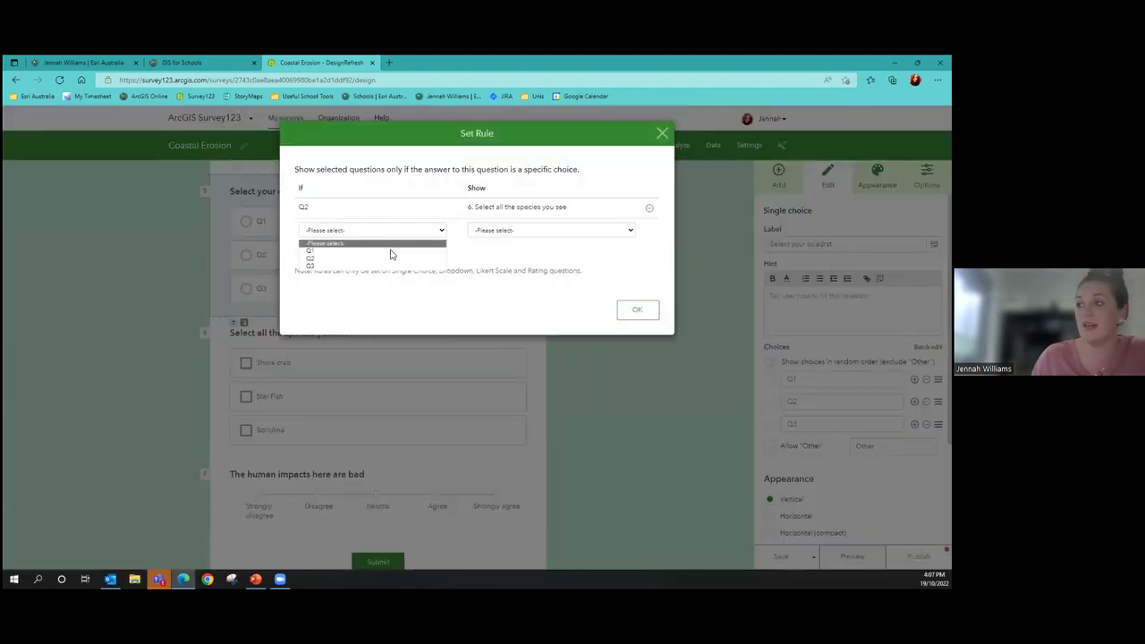
pyautogui.click(392, 251)
pyautogui.click(508, 231)
pyautogui.click(511, 258)
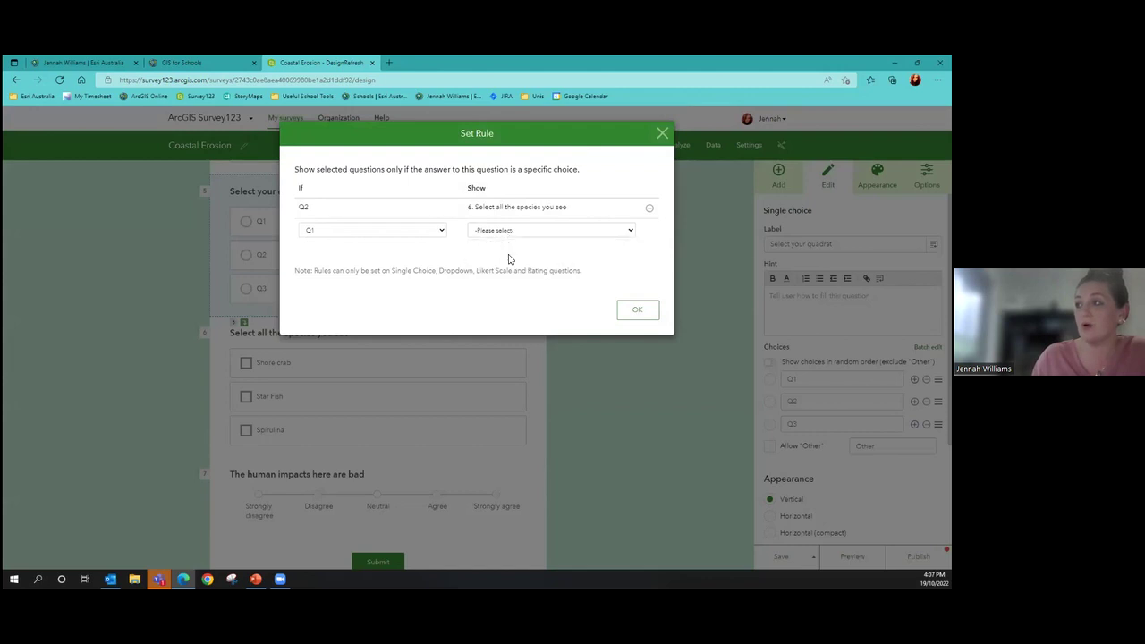
pyautogui.click(635, 326)
# Check question 7's display rule settings, leaving them unchanged
pyautogui.scroll(-1, 474, 443)
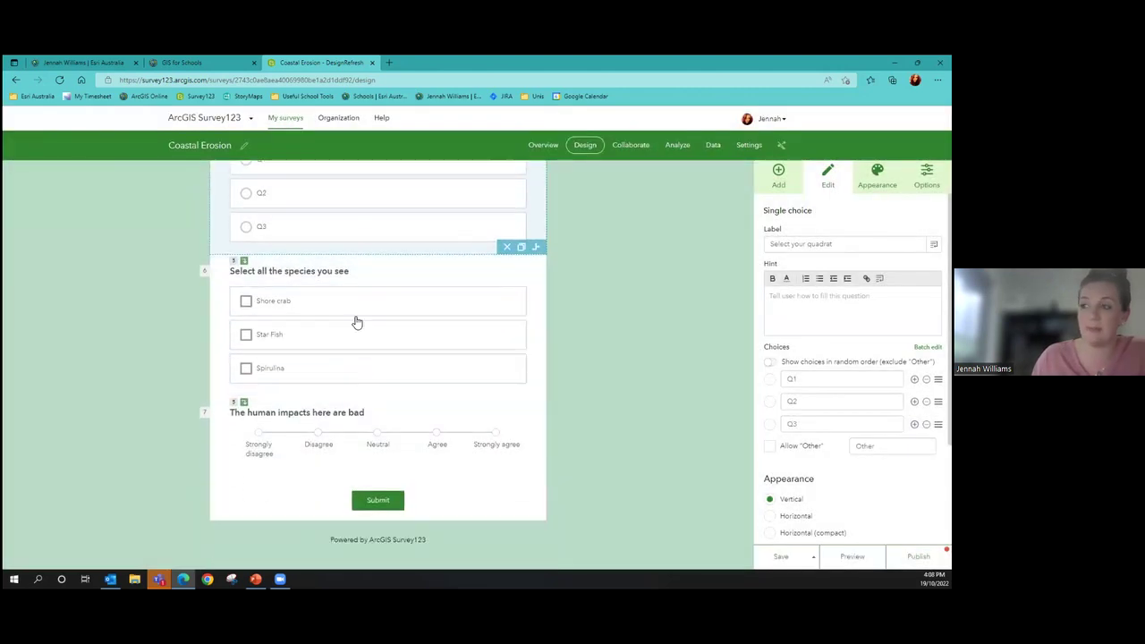
pyautogui.scroll(2, 394, 367)
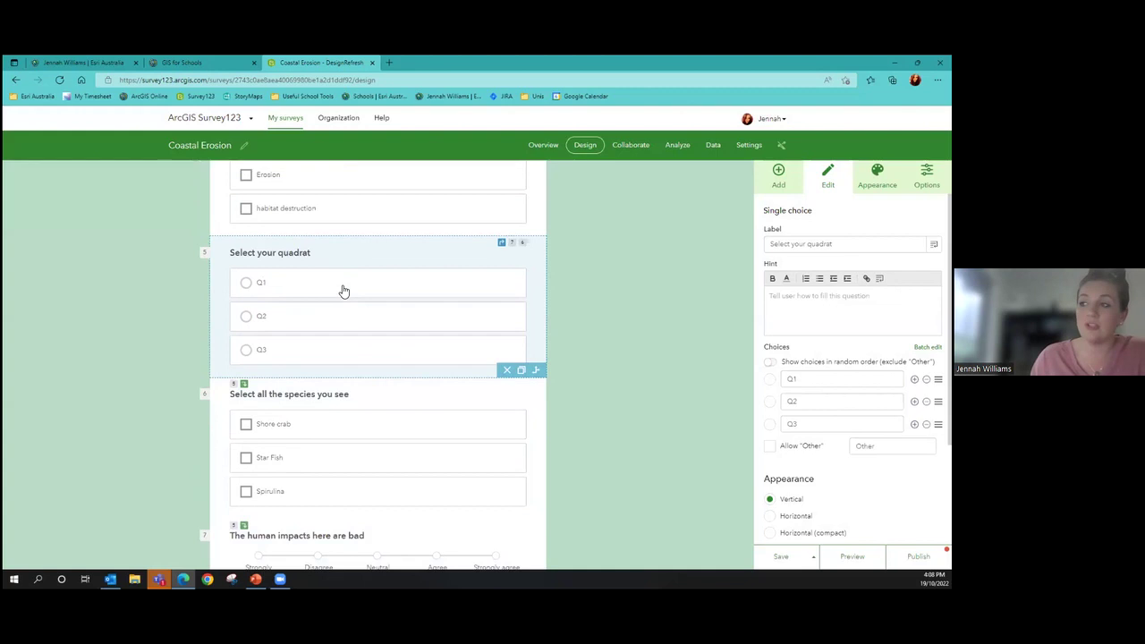
pyautogui.scroll(-3, 447, 322)
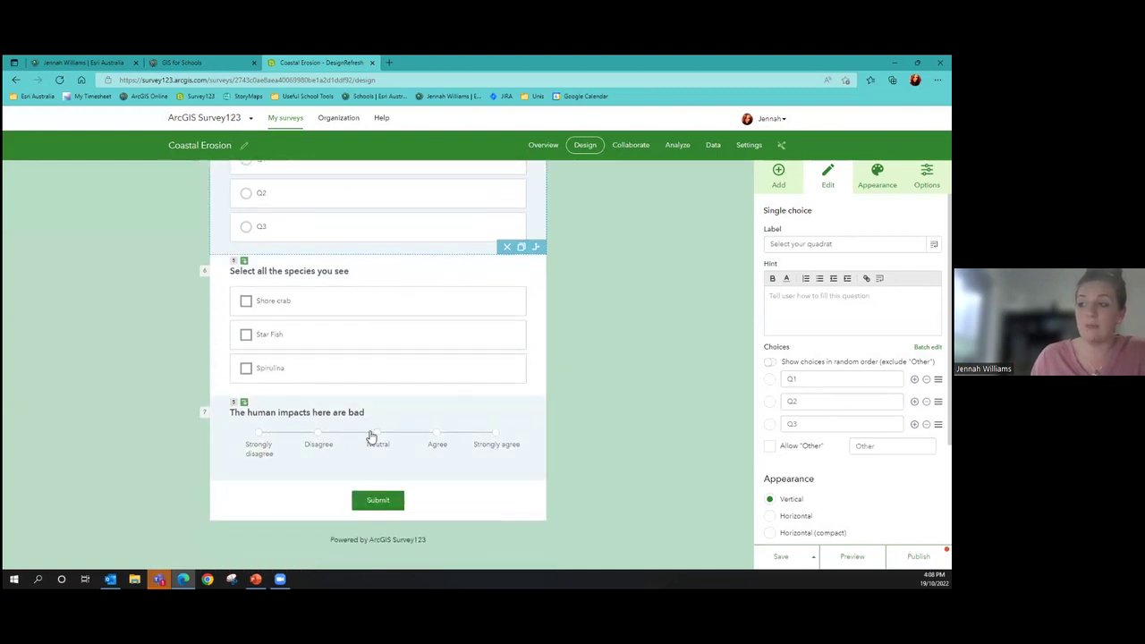
pyautogui.click(497, 446)
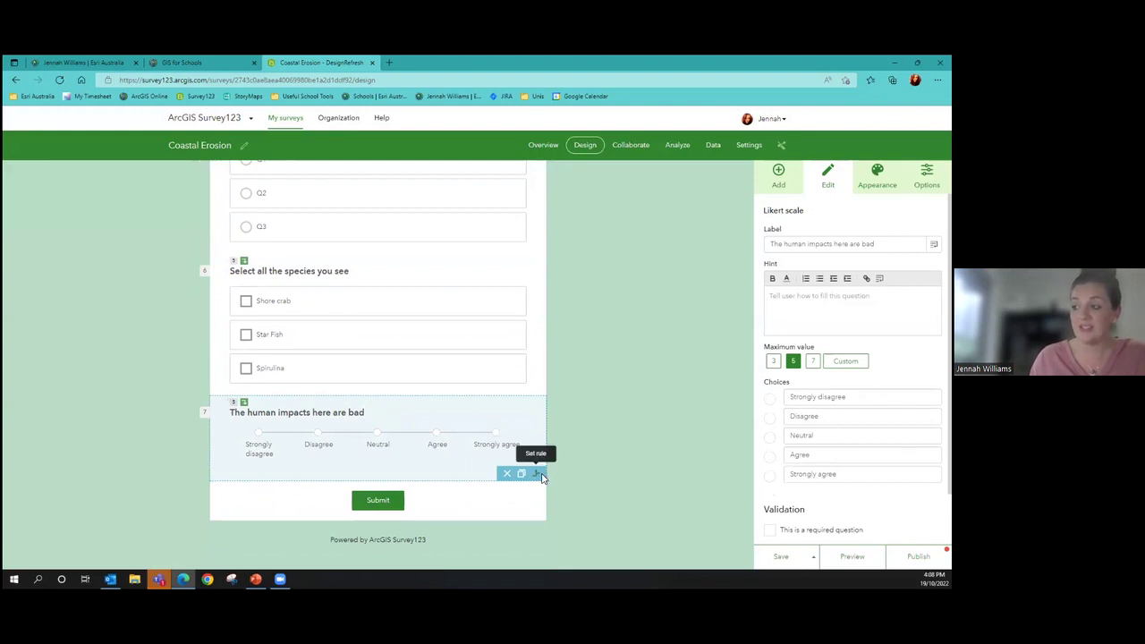
pyautogui.click(537, 474)
pyautogui.click(662, 130)
pyautogui.click(777, 174)
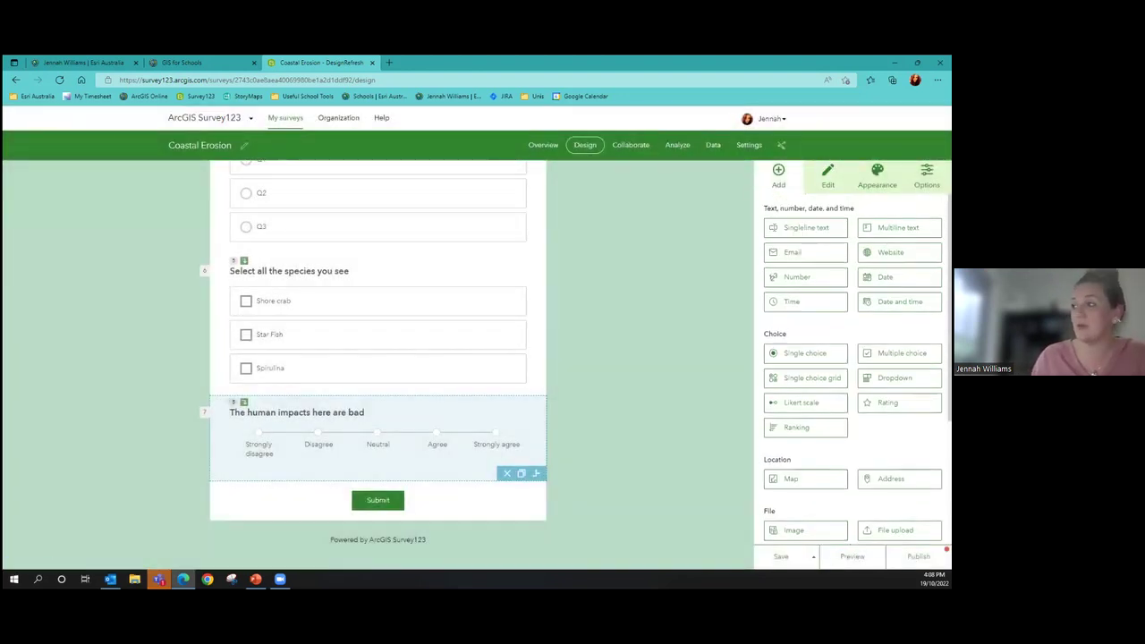
# Add a Multiline text question and an Image question at the end of the form
pyautogui.moveTo(453, 318); pyautogui.dragTo(360, 490)
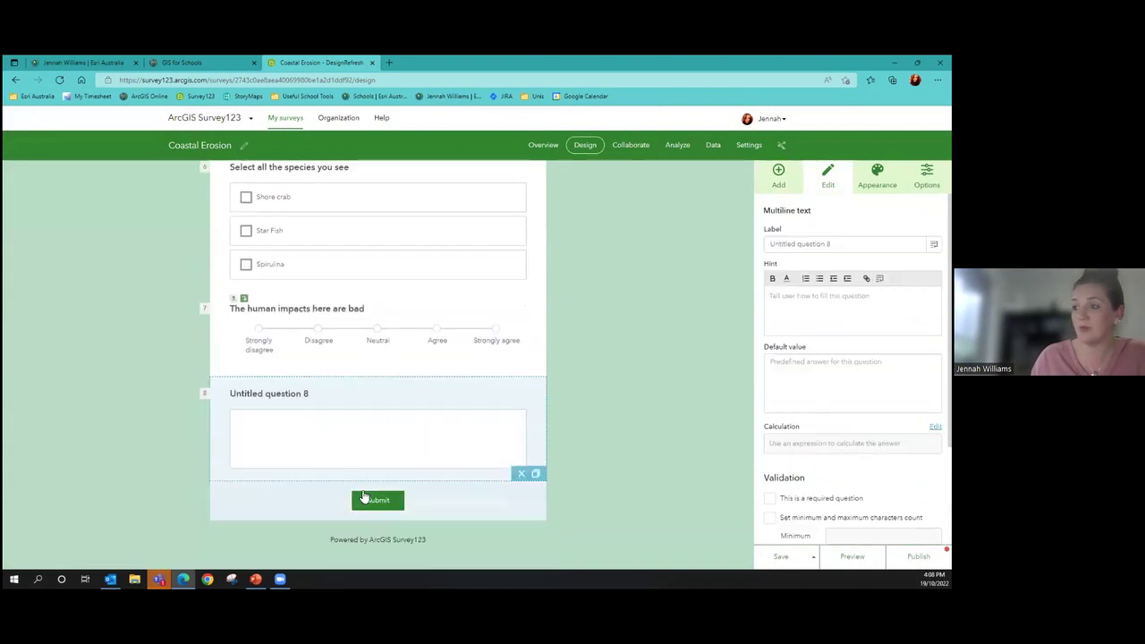
pyautogui.click(779, 174)
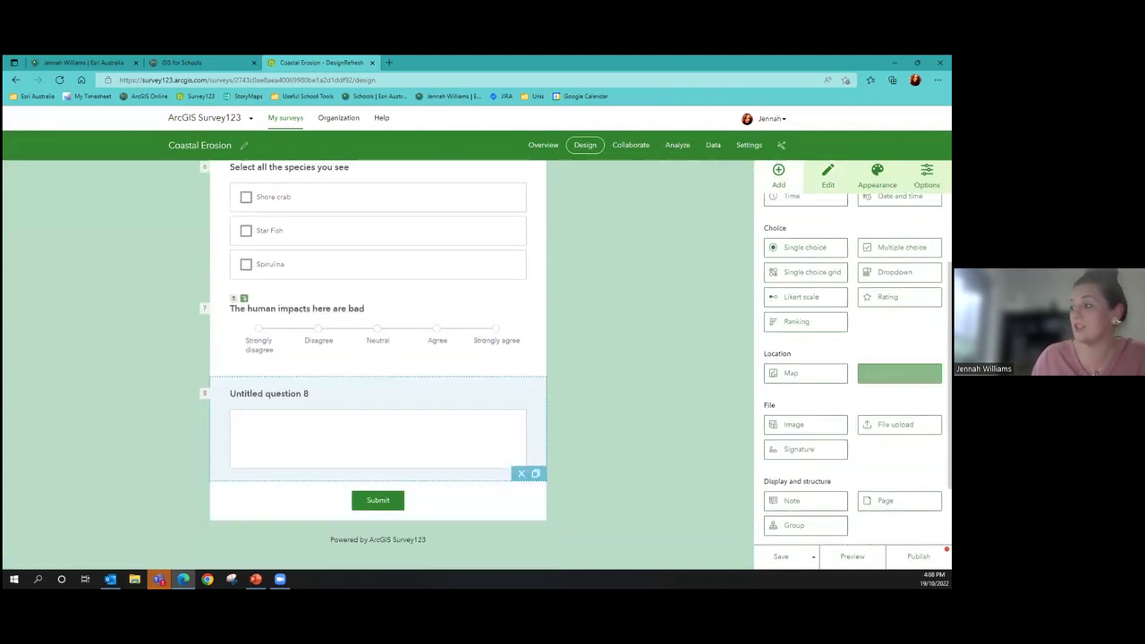
pyautogui.moveTo(805, 424); pyautogui.dragTo(420, 453)
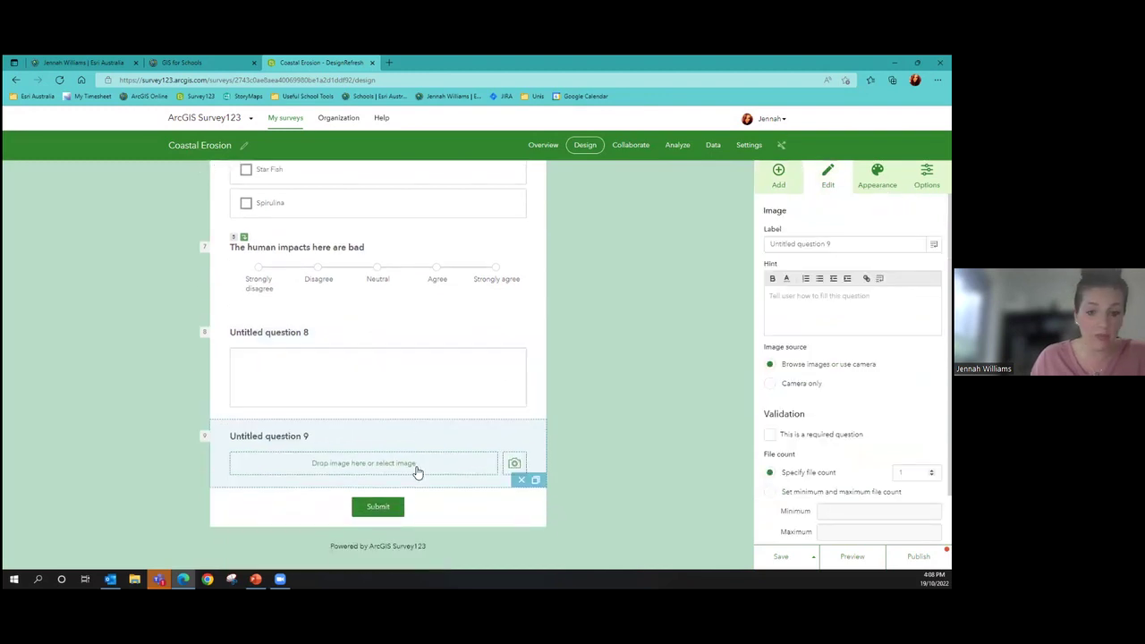
# Label the multiline question 8 'Why do you think that'
pyautogui.click(349, 287)
pyautogui.click(328, 348)
pyautogui.moveTo(832, 245); pyautogui.dragTo(772, 251)
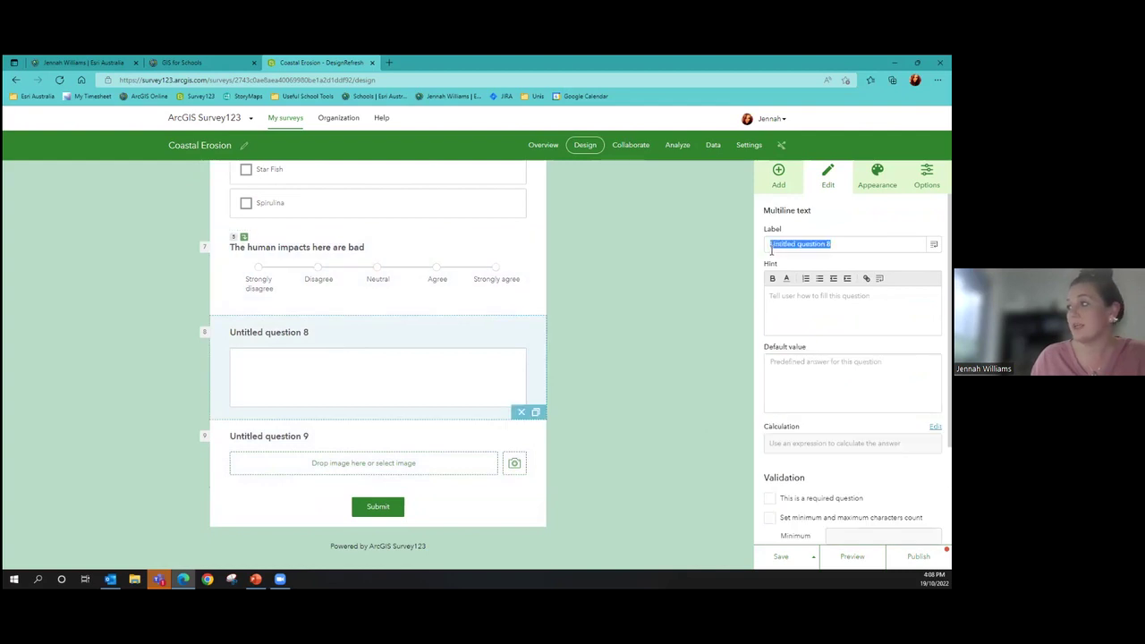
pyautogui.write('Why do you think yhat')
pyautogui.press('BackSpace')
pyautogui.press('BackSpace')
pyautogui.press('BackSpace')
pyautogui.press('BackSpace')
pyautogui.press('BackSpace')
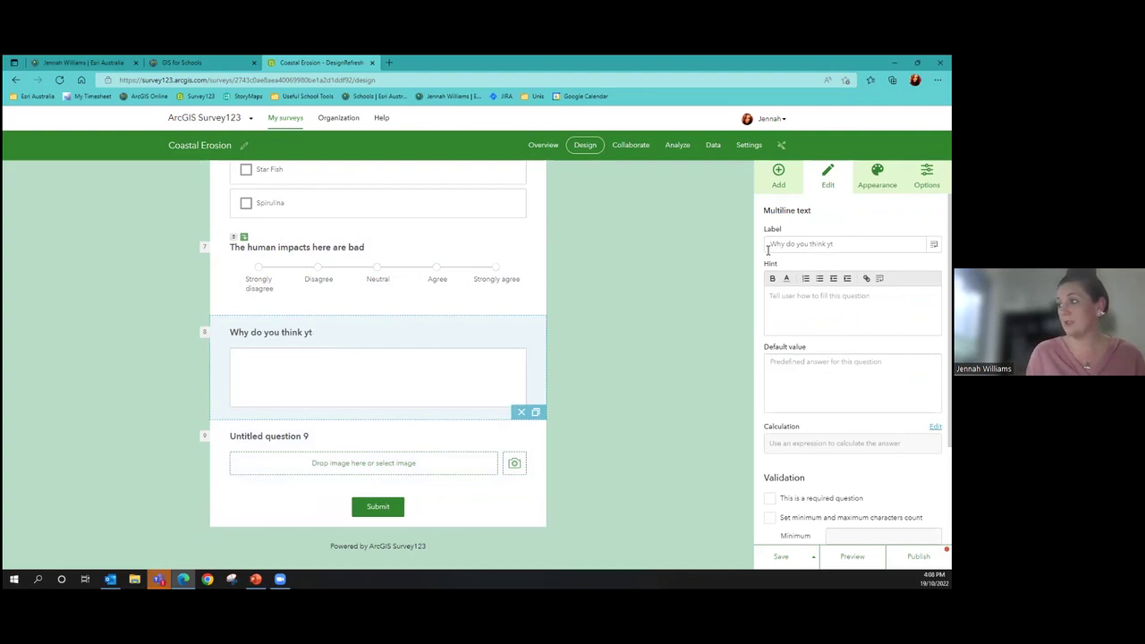
pyautogui.write('that')
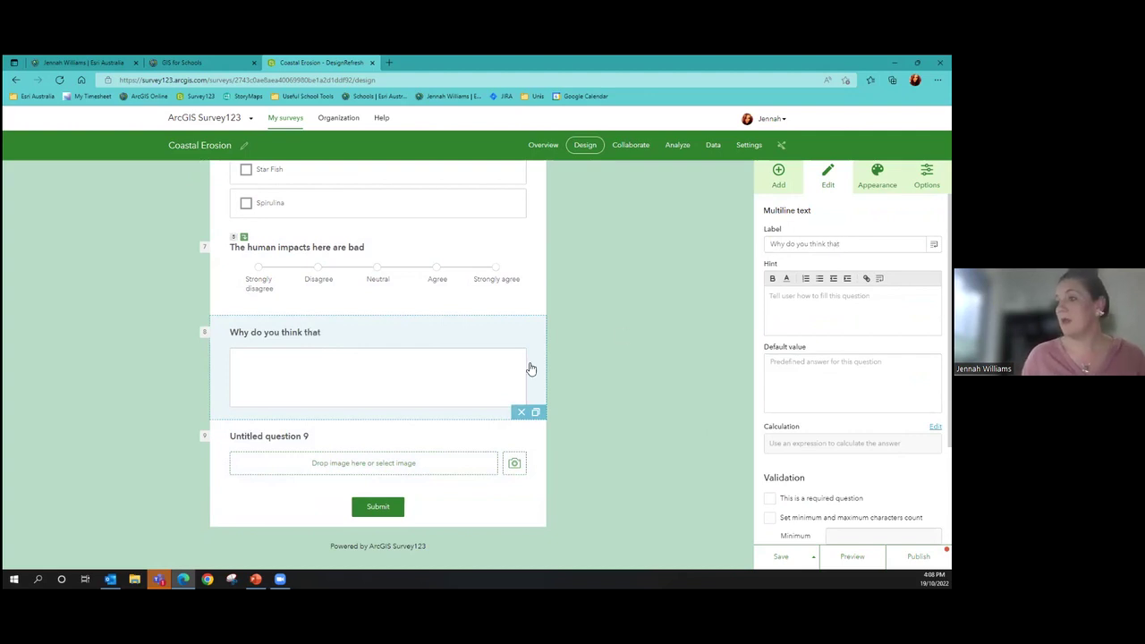
# Label the image question 9 'Take a photo of your Q'
pyautogui.click(457, 462)
pyautogui.click(767, 243)
pyautogui.write('Take a p')
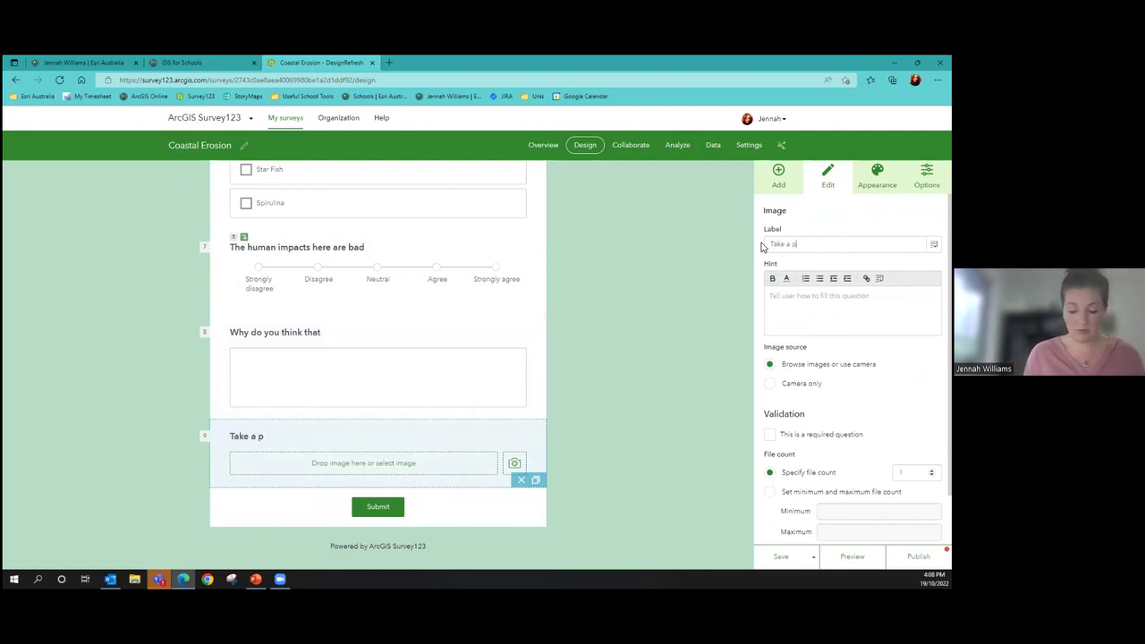
pyautogui.write('hoto of your Q')
pyautogui.click(701, 286)
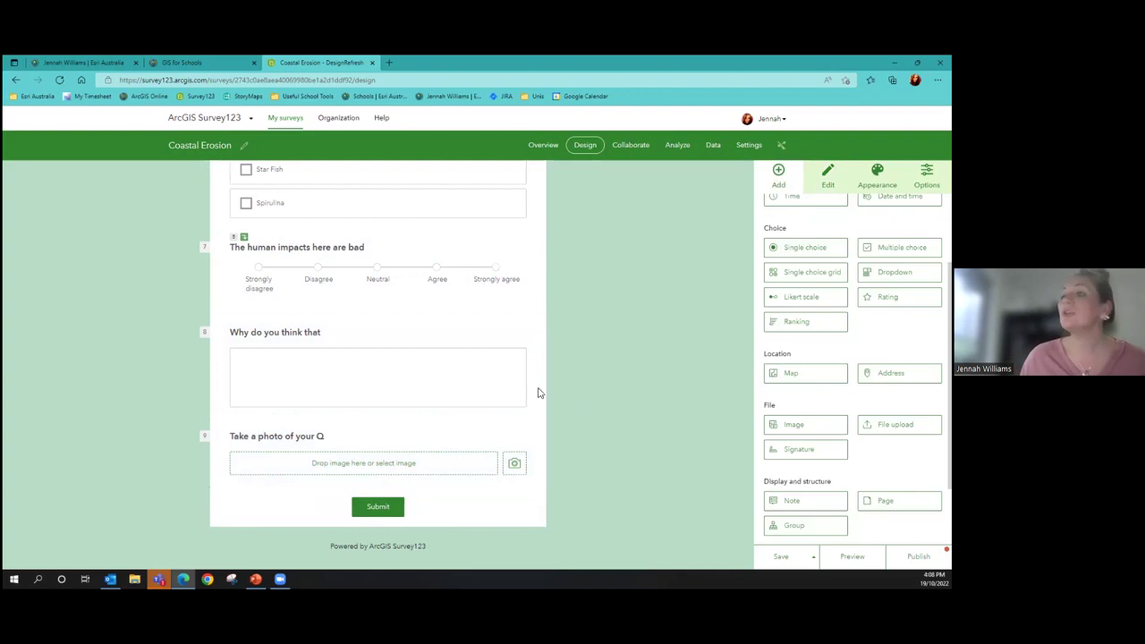
pyautogui.click(446, 268)
# Make Strongly agree on the Likert question show 'Why do you think that', then preview the survey
pyautogui.click(541, 309)
pyautogui.click(378, 267)
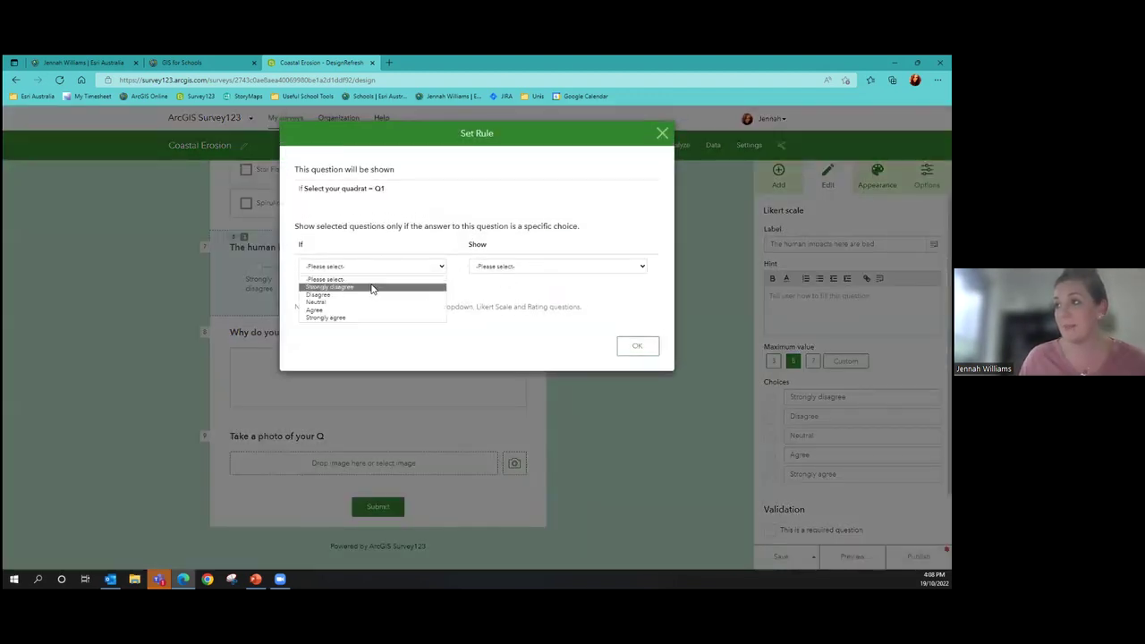
pyautogui.click(365, 317)
pyautogui.click(518, 267)
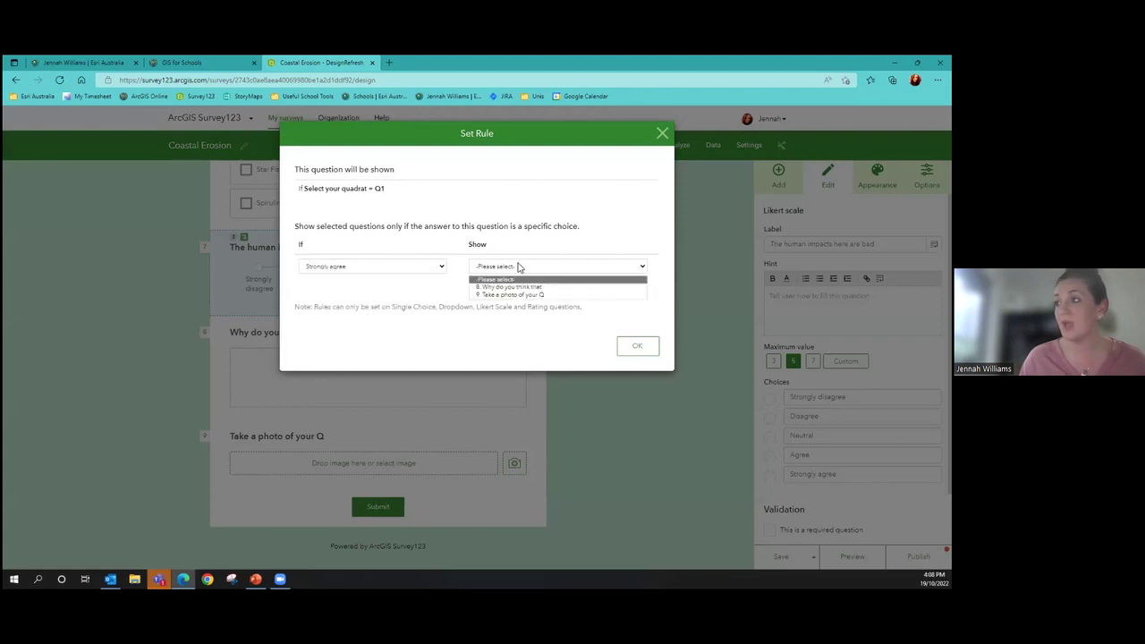
pyautogui.click(514, 286)
pyautogui.click(639, 349)
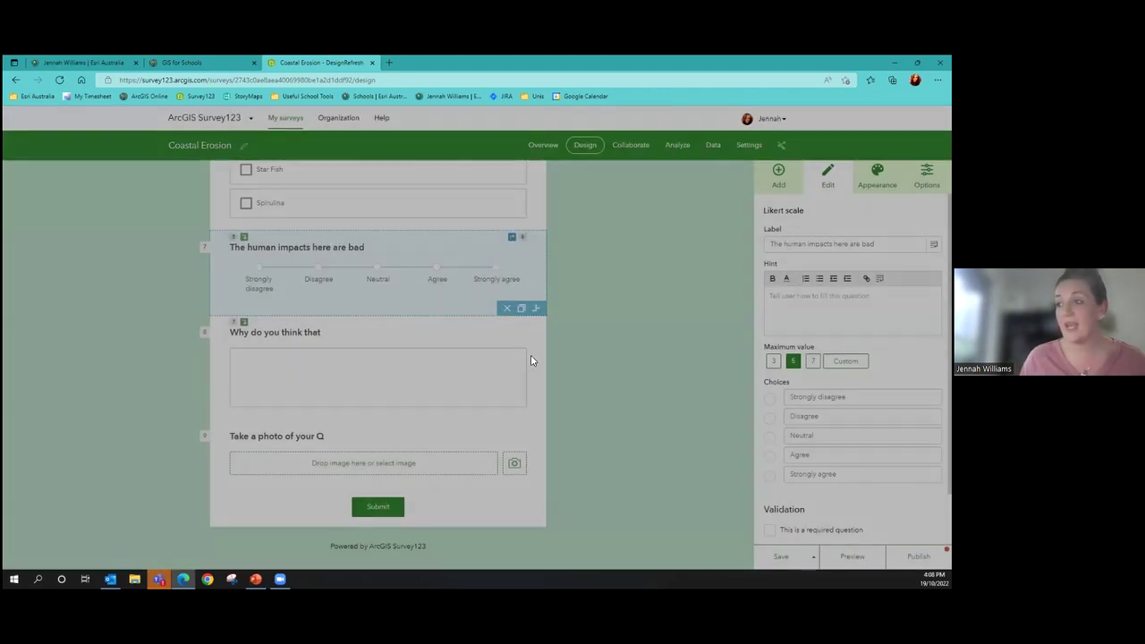
pyautogui.click(852, 556)
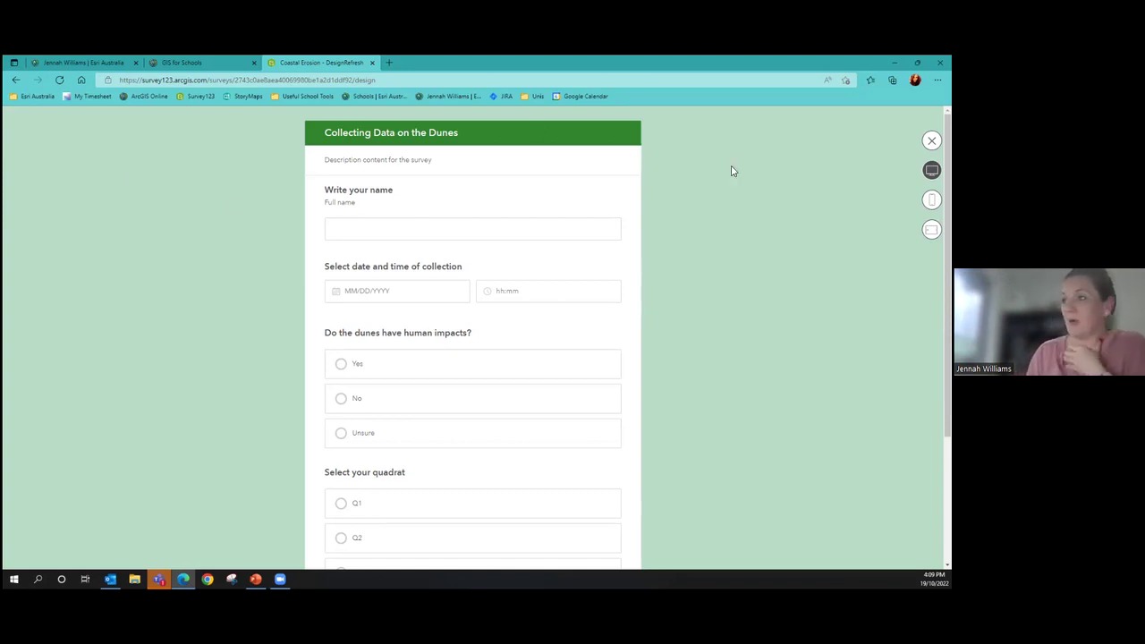
# Answer Yes, Q2 then Q1, and Strongly agree to confirm the follow-up questions appear, then close the preview
pyautogui.scroll(-2, 455, 217)
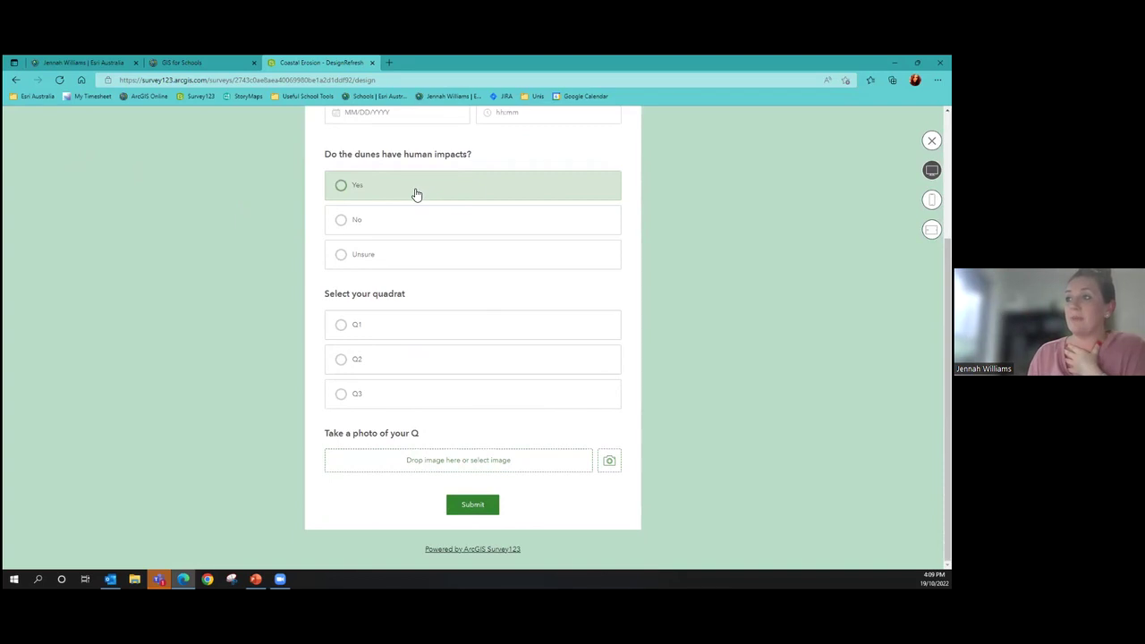
pyautogui.click(416, 193)
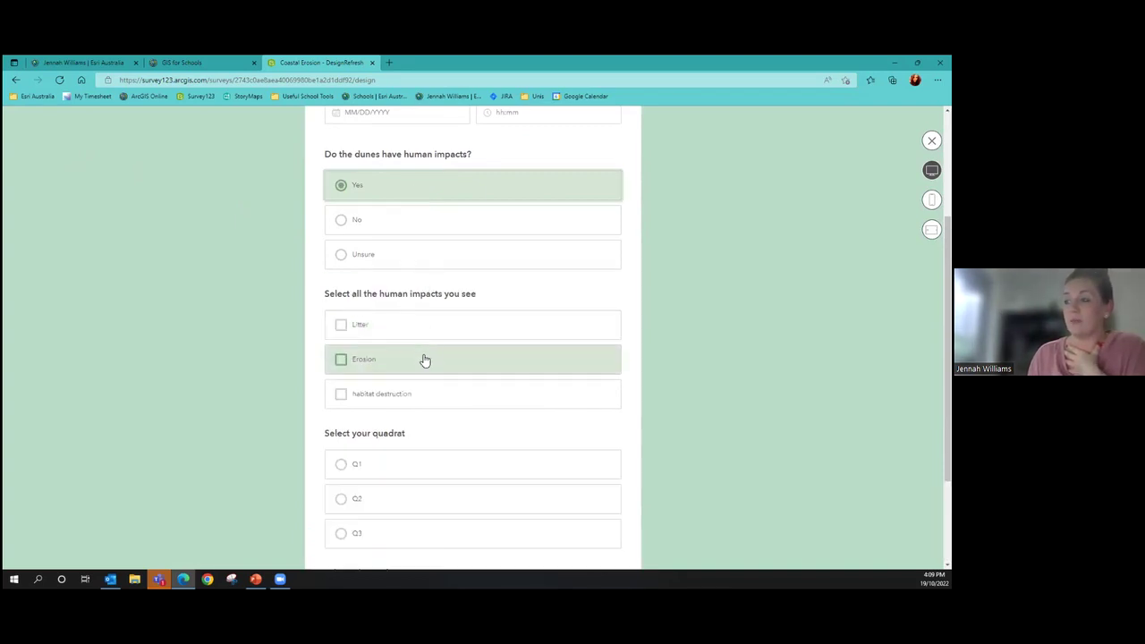
pyautogui.scroll(-2, 425, 360)
pyautogui.click(376, 365)
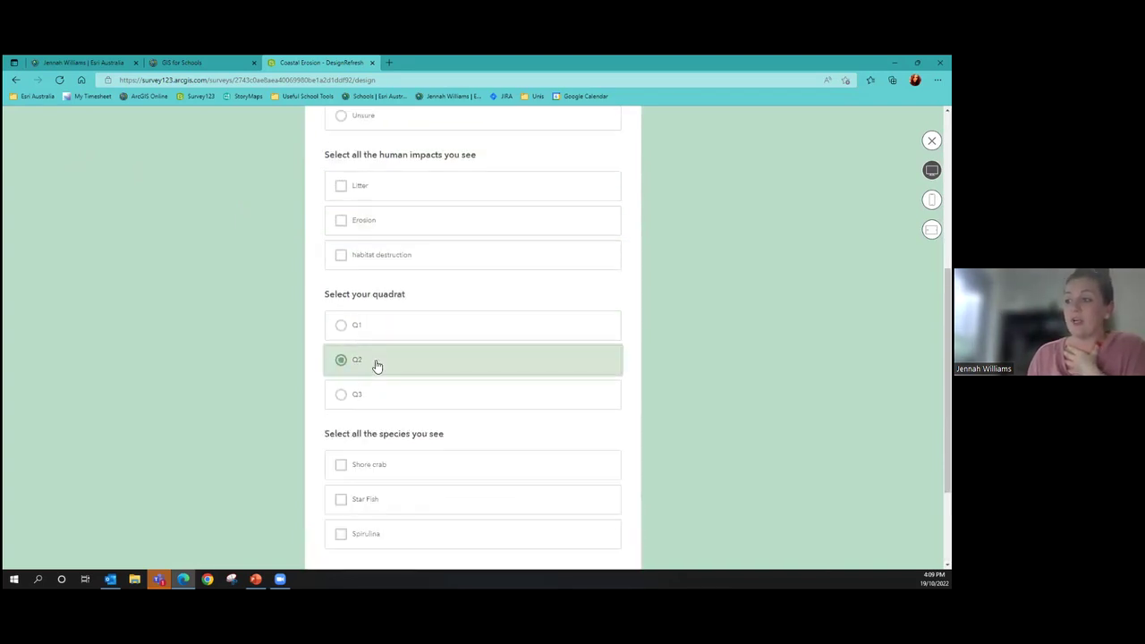
pyautogui.scroll(-2, 377, 365)
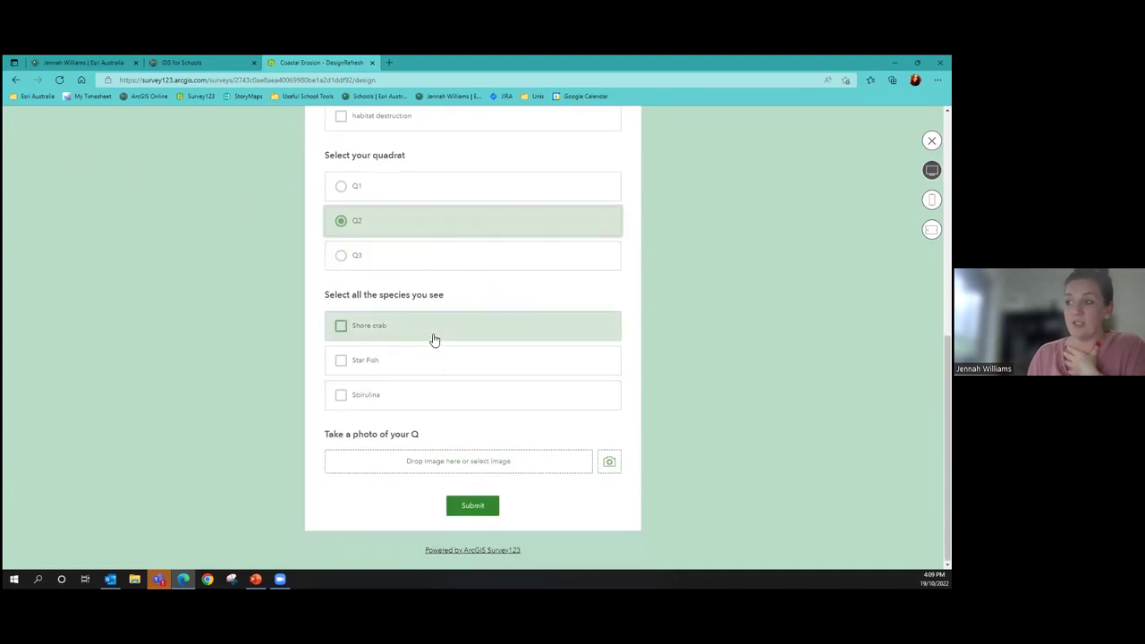
pyautogui.click(421, 195)
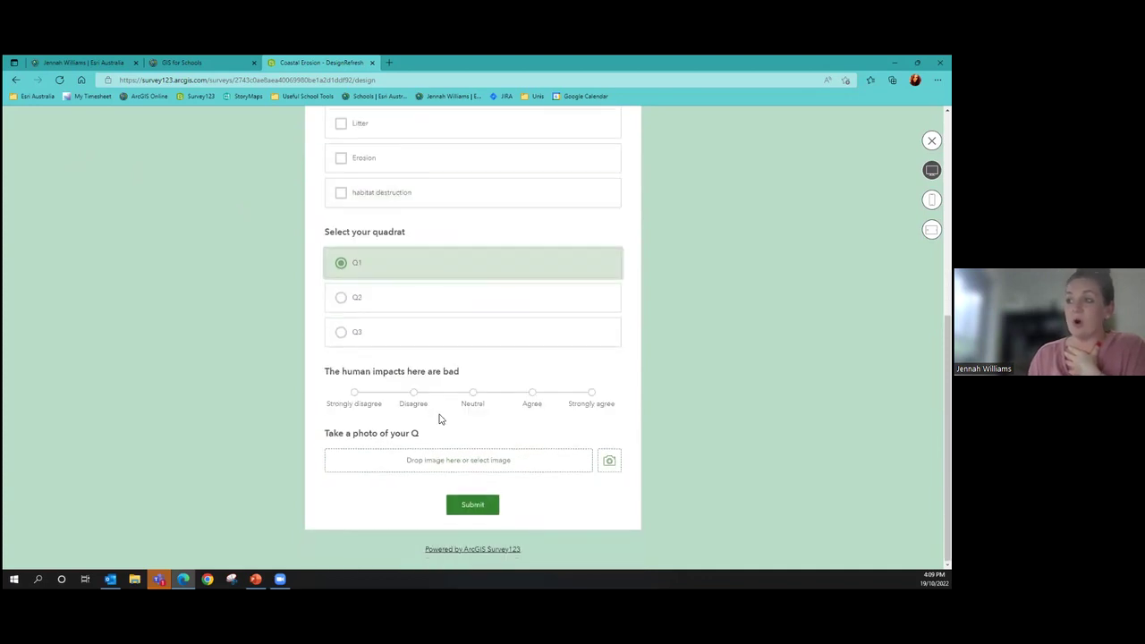
pyautogui.click(590, 394)
pyautogui.rightClick(587, 396)
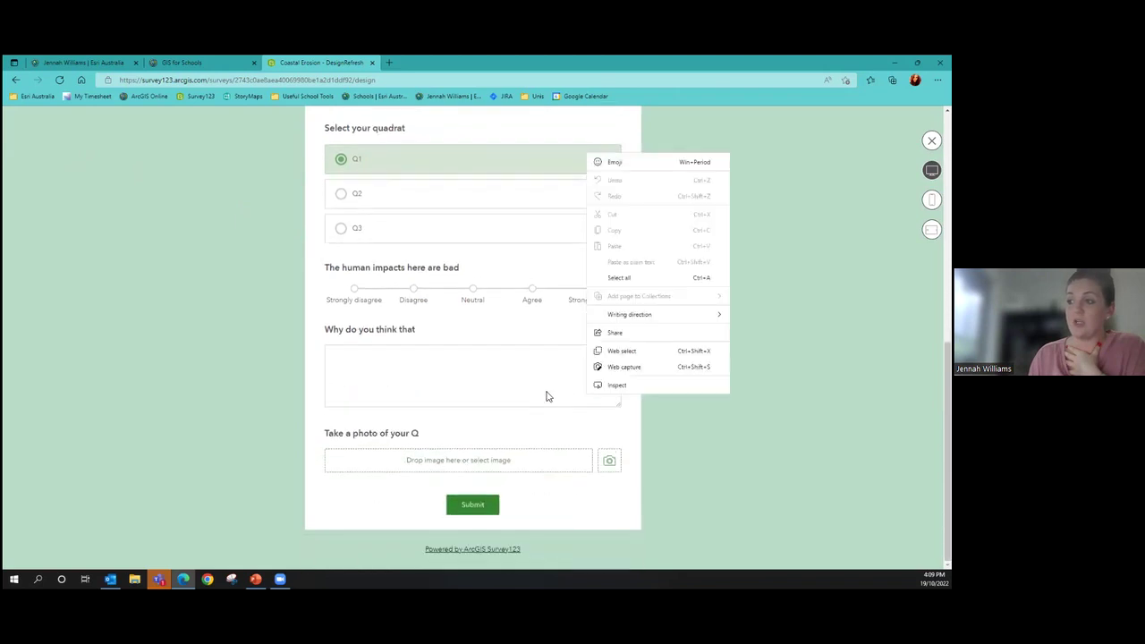
pyautogui.press('Escape')
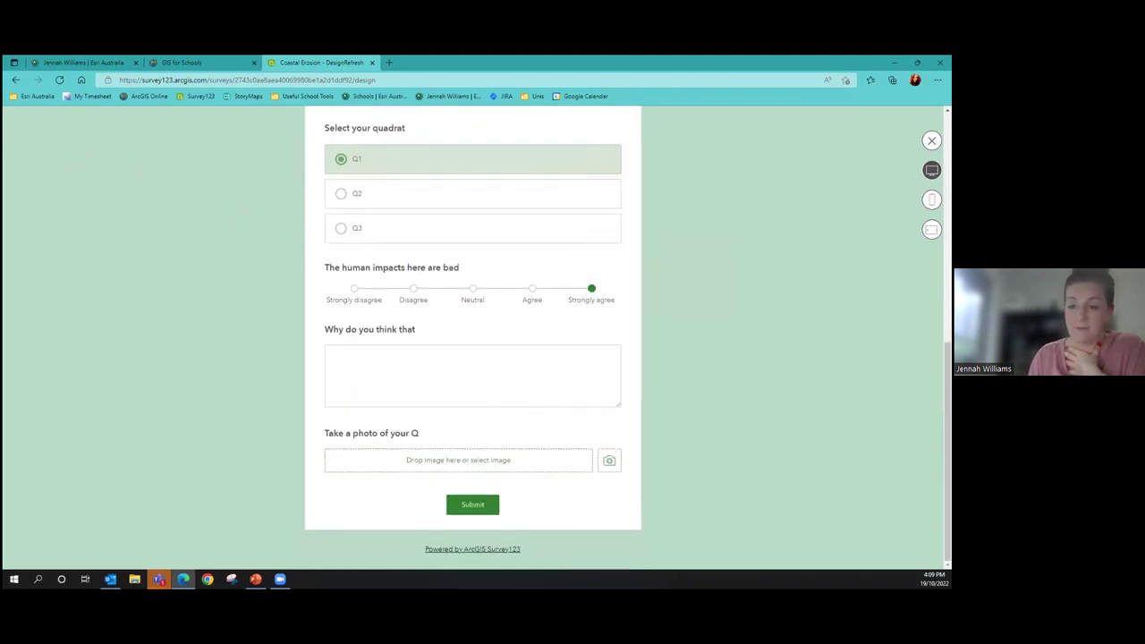
pyautogui.click(931, 140)
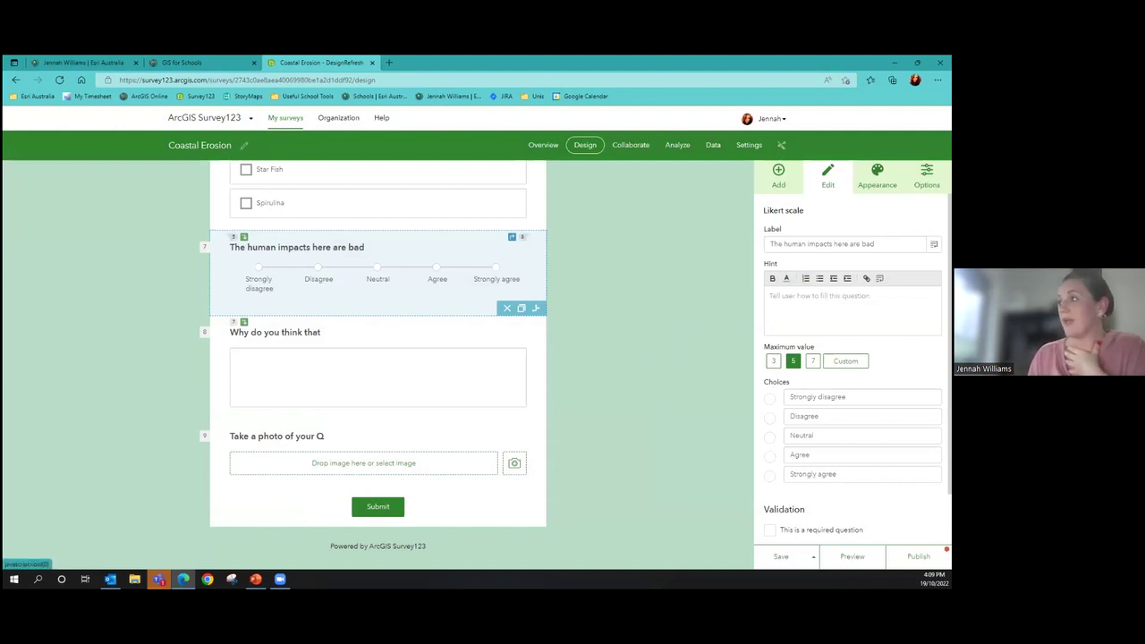
# Add a single choice grid below 'Why do you think that', then a star rating question below the grid
pyautogui.click(779, 174)
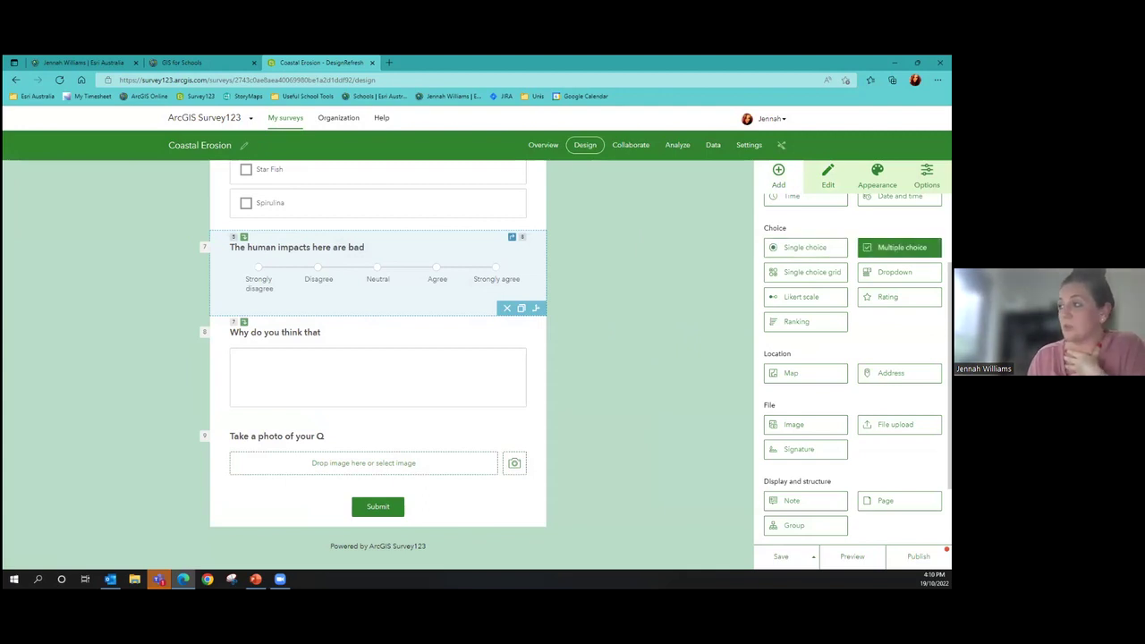
pyautogui.moveTo(810, 272); pyautogui.dragTo(334, 428)
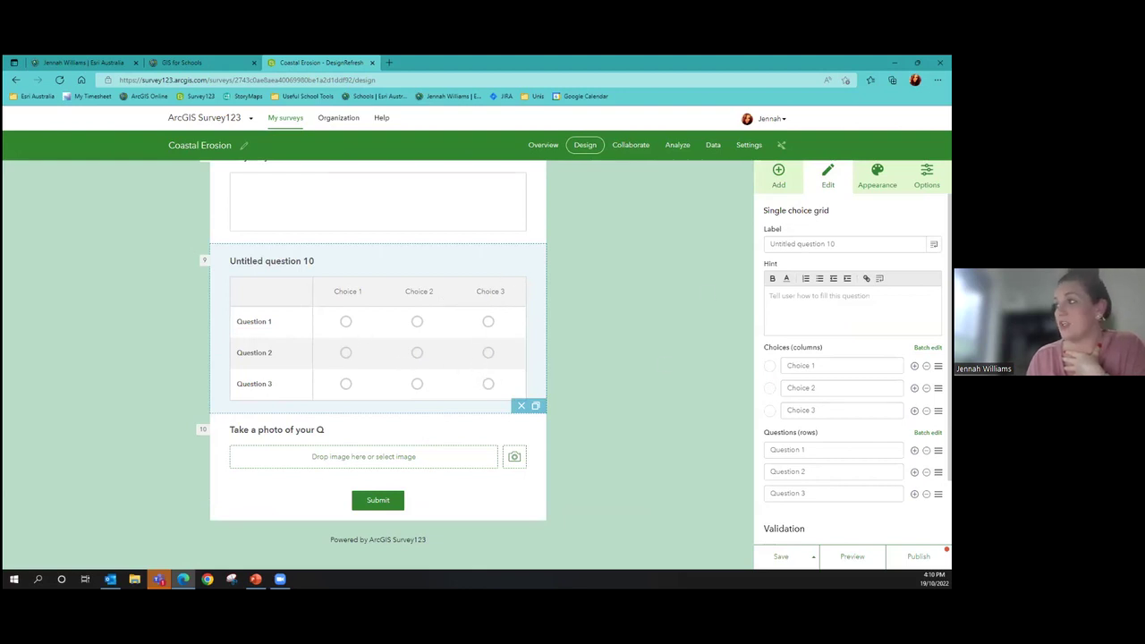
pyautogui.click(778, 174)
pyautogui.moveTo(899, 296); pyautogui.dragTo(373, 402)
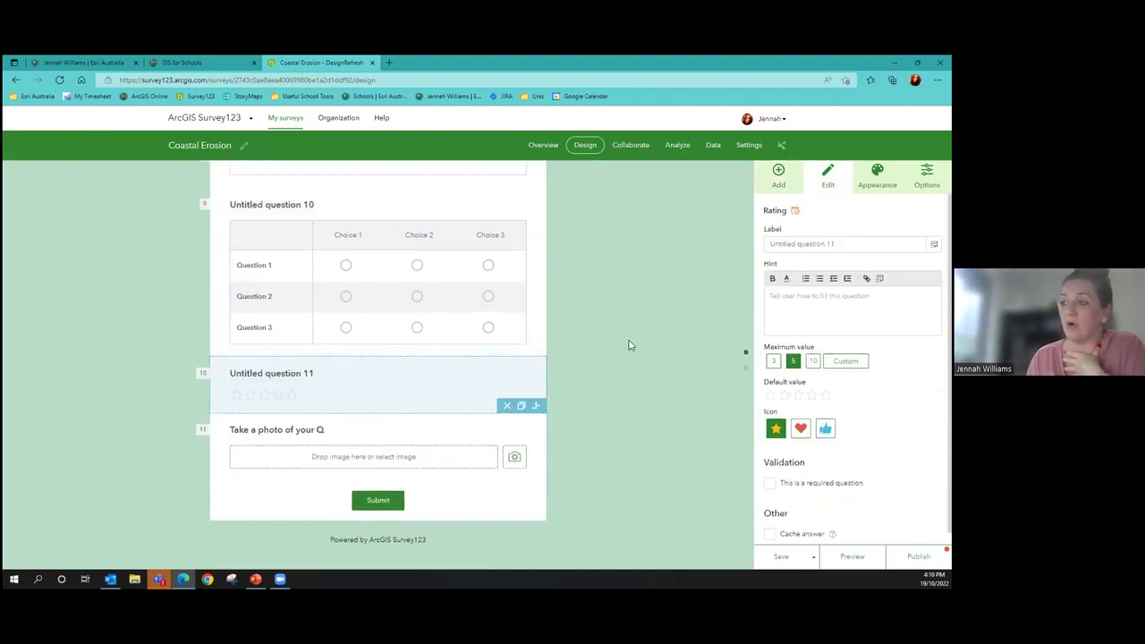
# Title the rating question 'Rate the impacts', leaving it with no default star rating
pyautogui.moveTo(837, 245); pyautogui.dragTo(733, 257)
pyautogui.write('Rate the impacts')
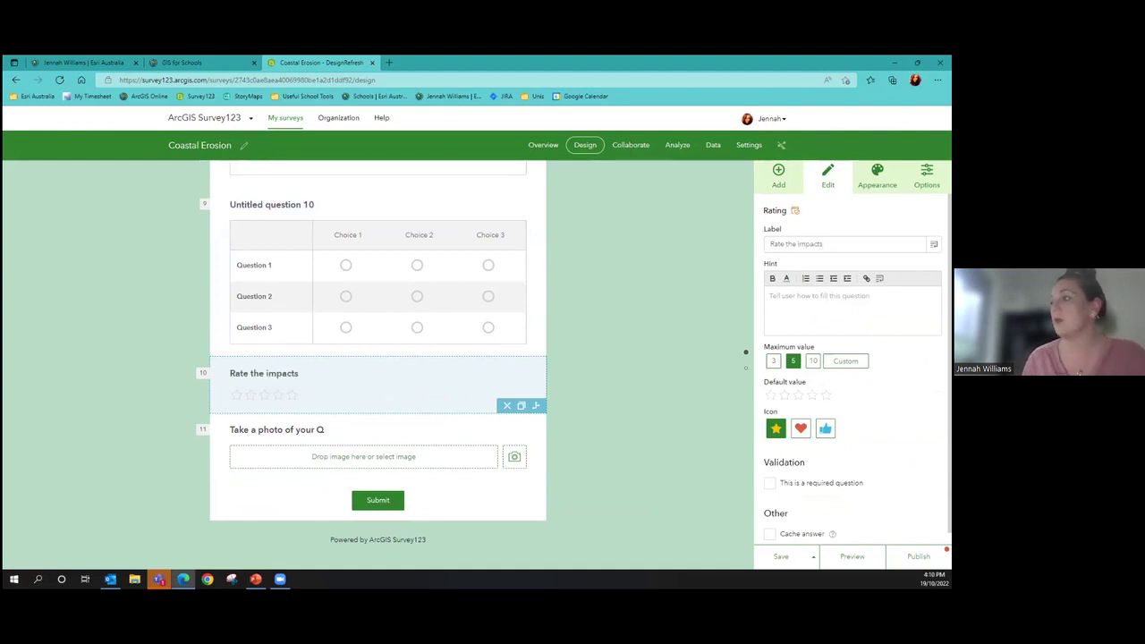
pyautogui.click(785, 395)
pyautogui.click(771, 395)
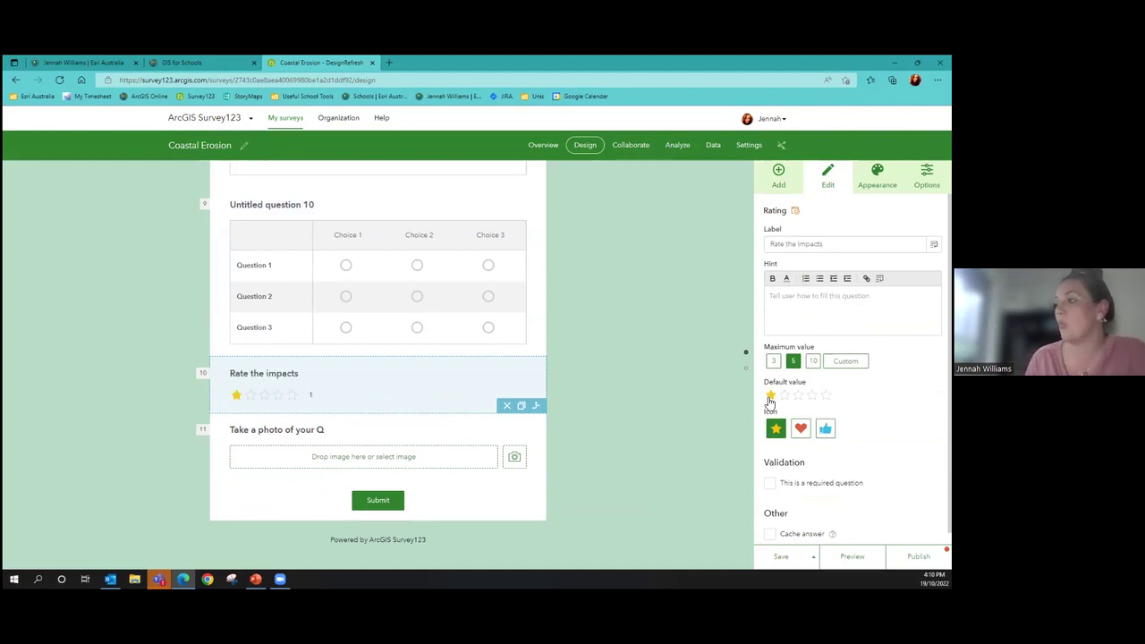
pyautogui.click(771, 395)
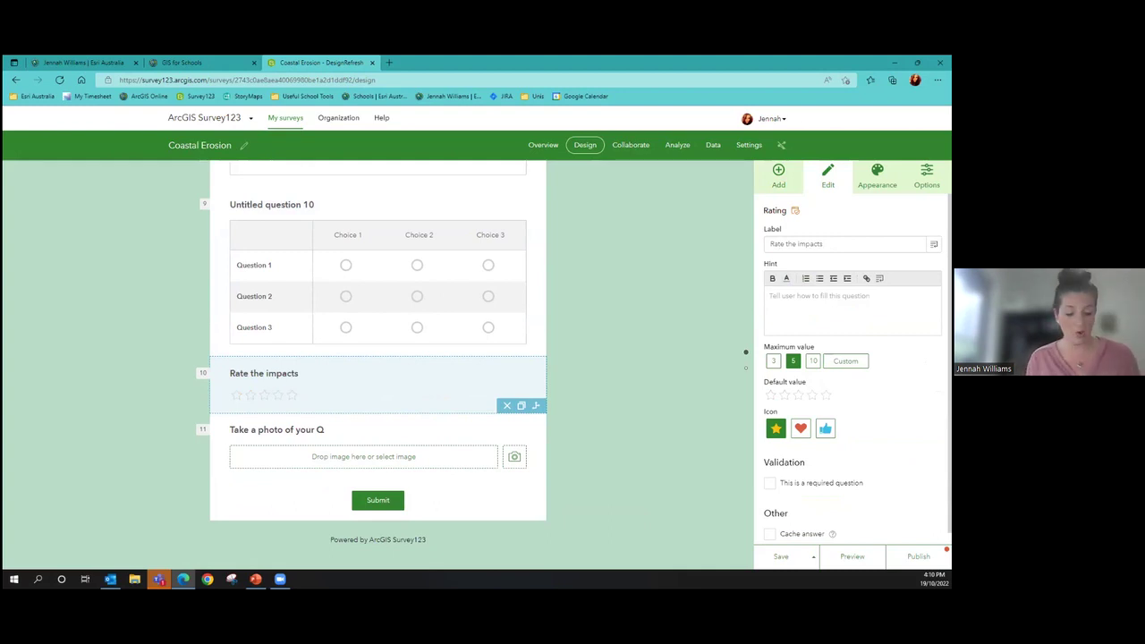
# Give the rating question the hint '1 star is bad 5 stars are good'
pyautogui.click(772, 295)
pyautogui.write('1 star')
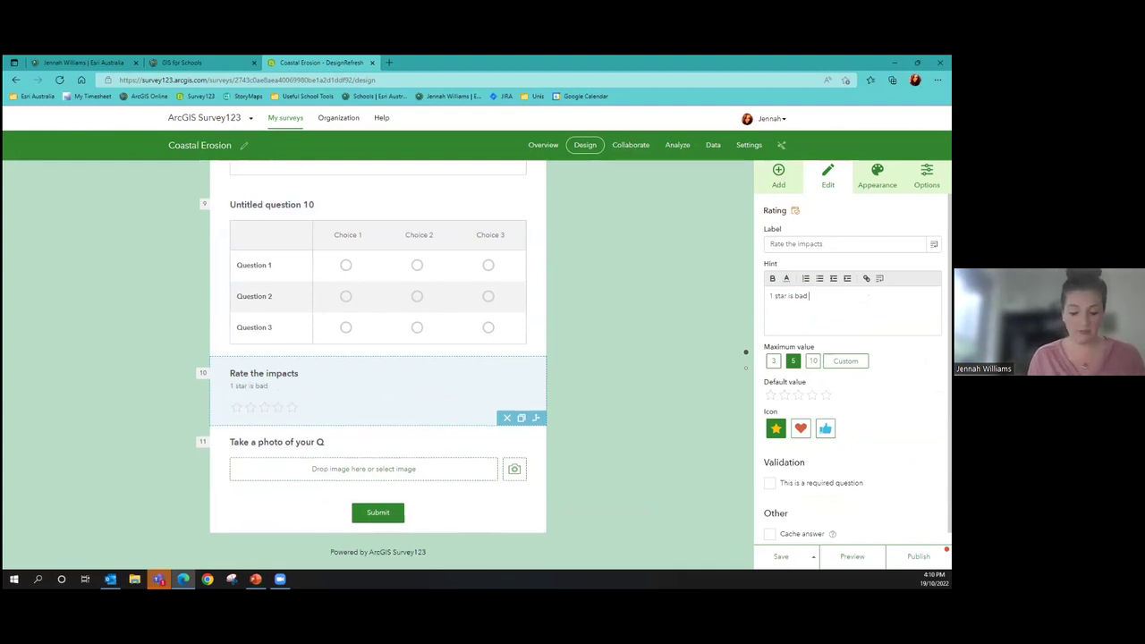
pyautogui.write('is bad 5 stars are good')
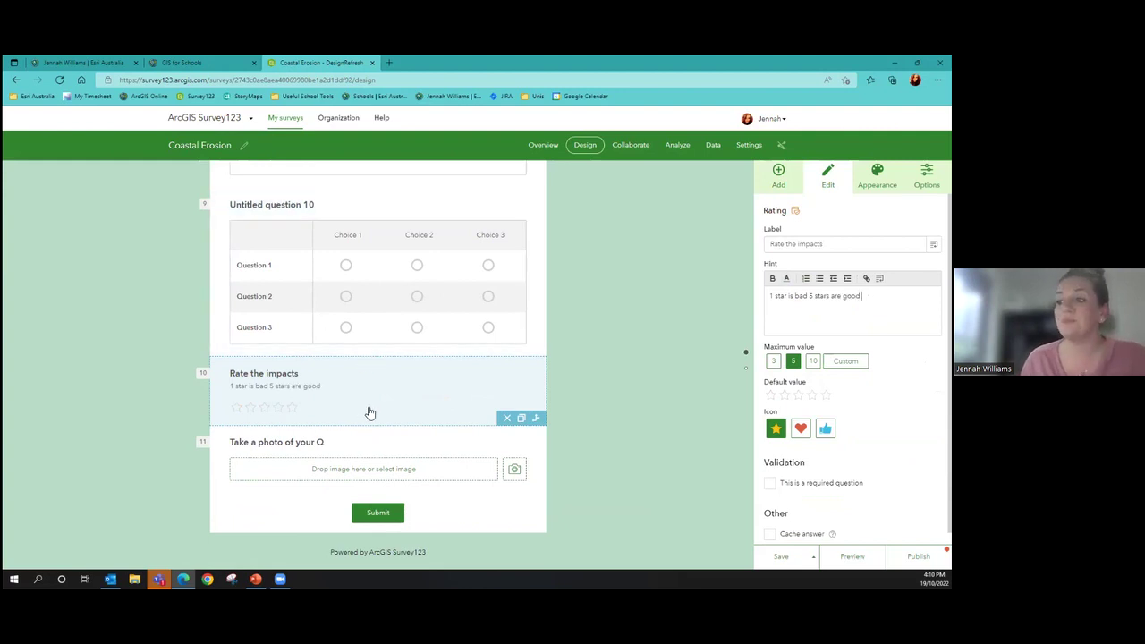
pyautogui.click(612, 394)
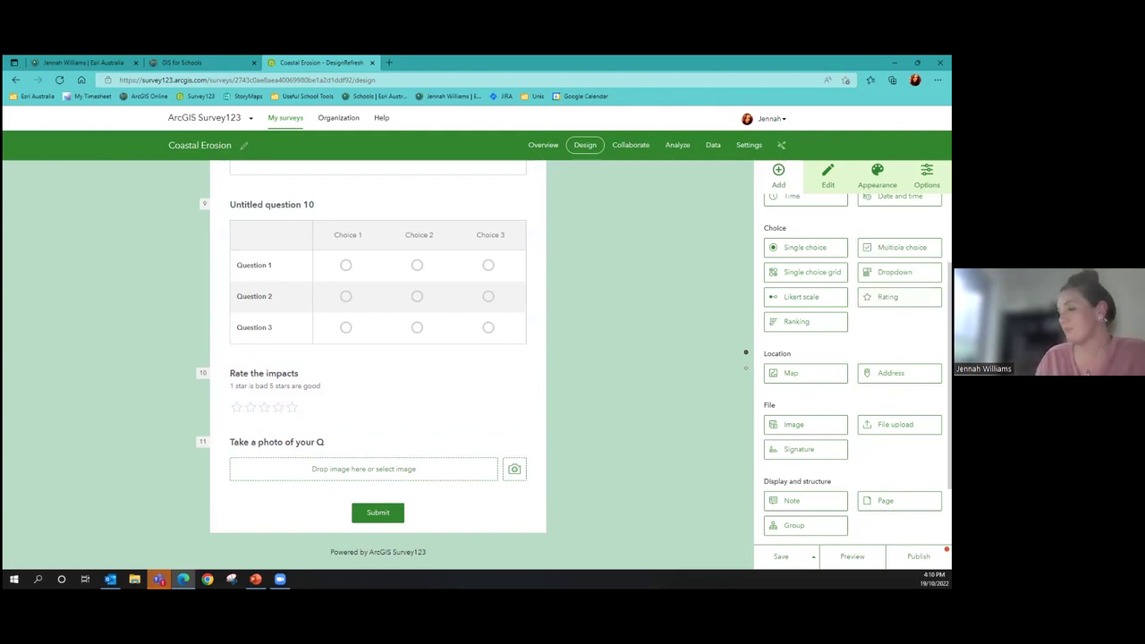
# Add a map question above 'Rate the impacts' titled 'Identify your location'
pyautogui.scroll(-1, 680, 316)
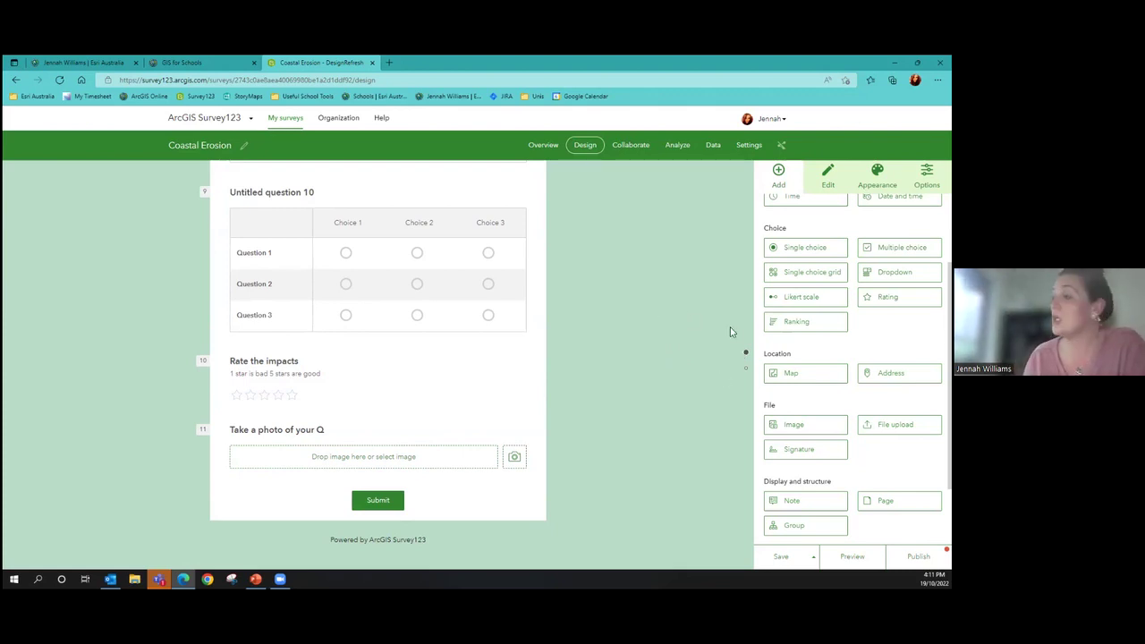
pyautogui.moveTo(789, 373); pyautogui.dragTo(451, 383)
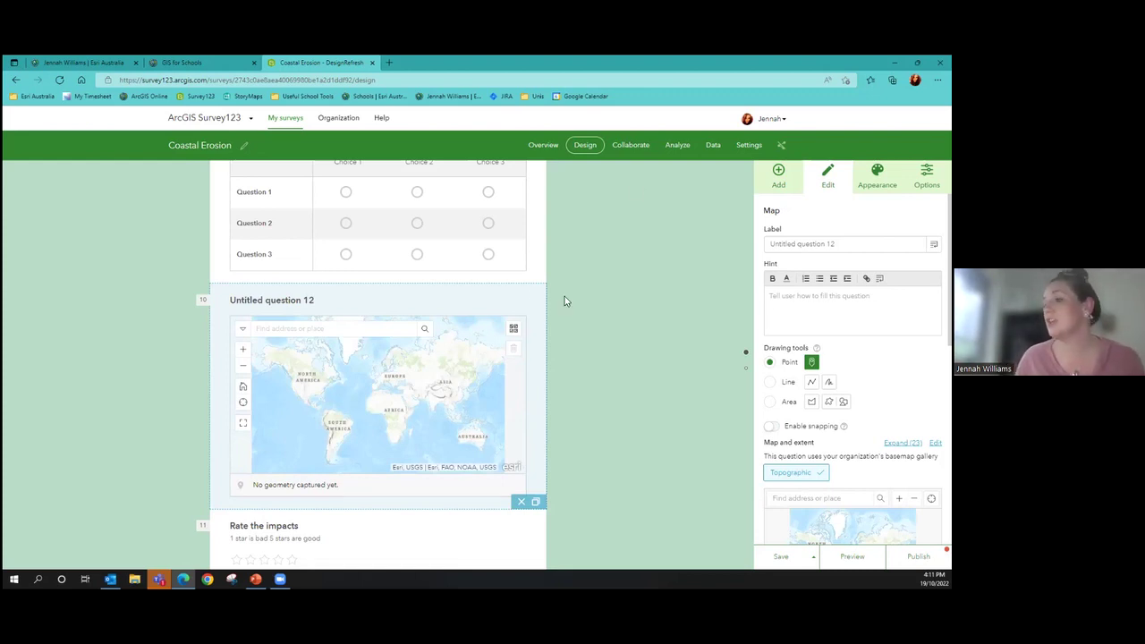
pyautogui.moveTo(836, 244); pyautogui.dragTo(767, 248)
pyautogui.press('BackSpace')
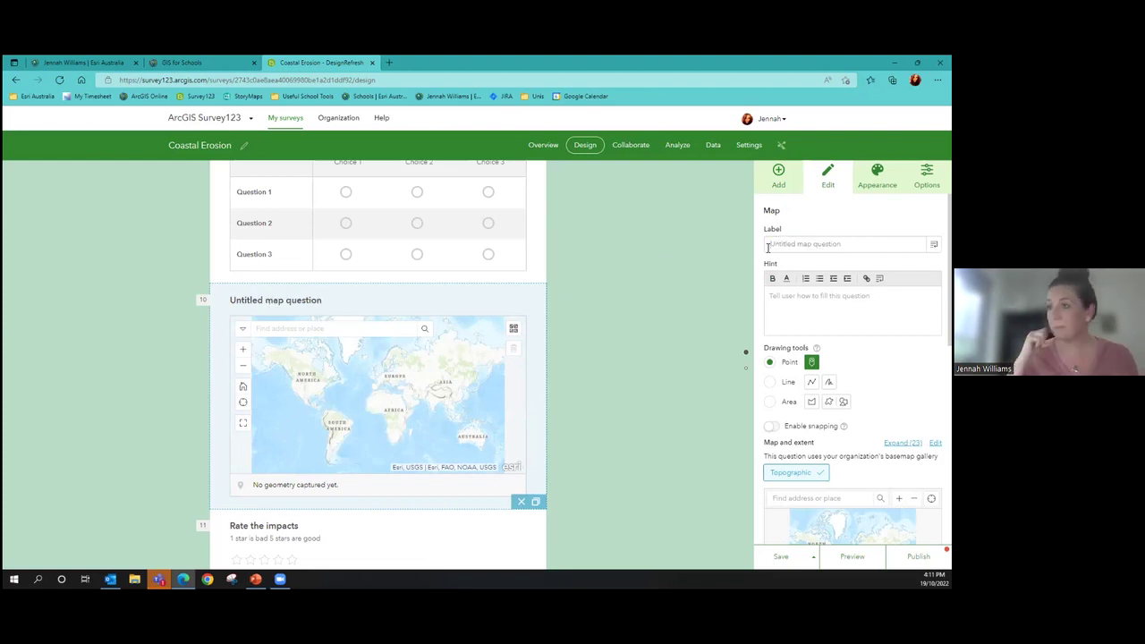
pyautogui.write('Identify your location')
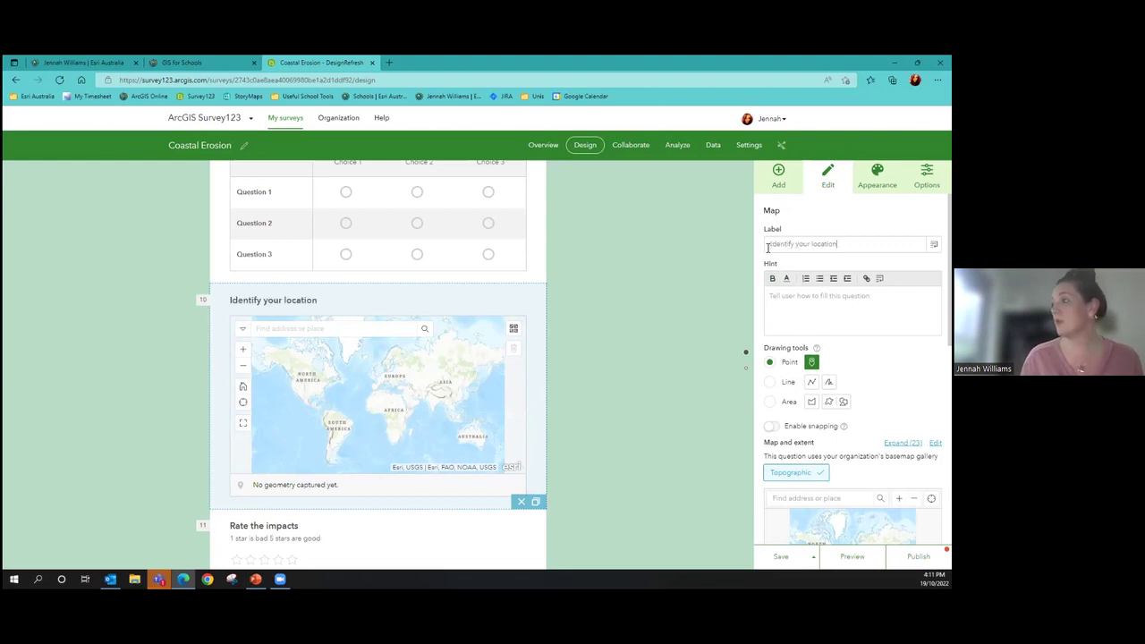
# Give the map question the hint 'Allow GPS tracking on your device'
pyautogui.click(776, 300)
pyautogui.write('Allo')
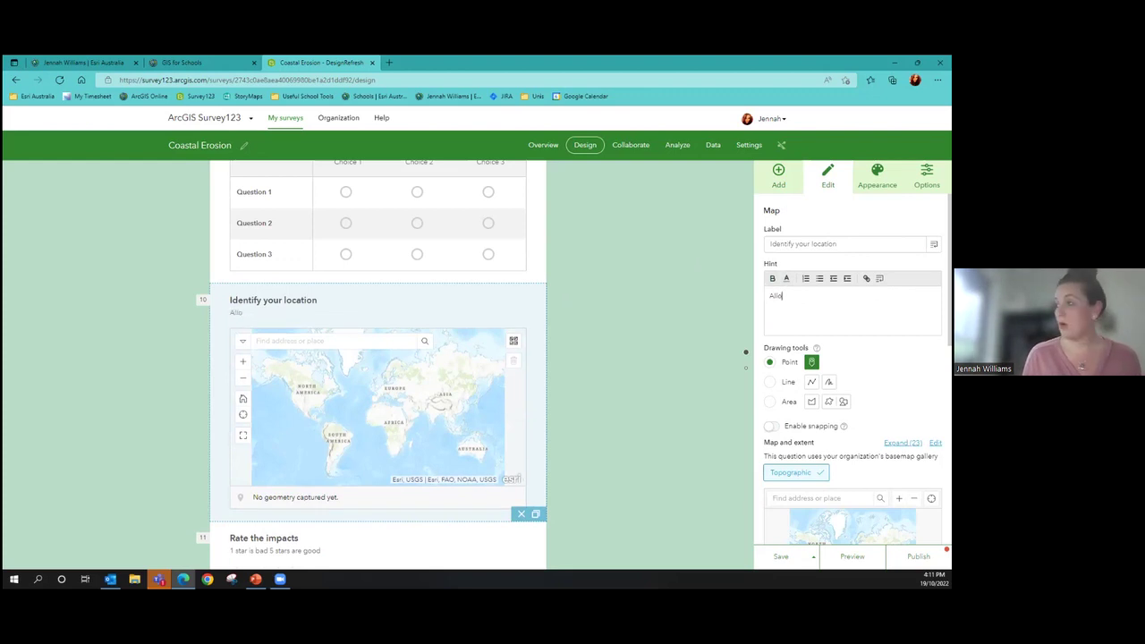
pyautogui.write('w GPS tra')
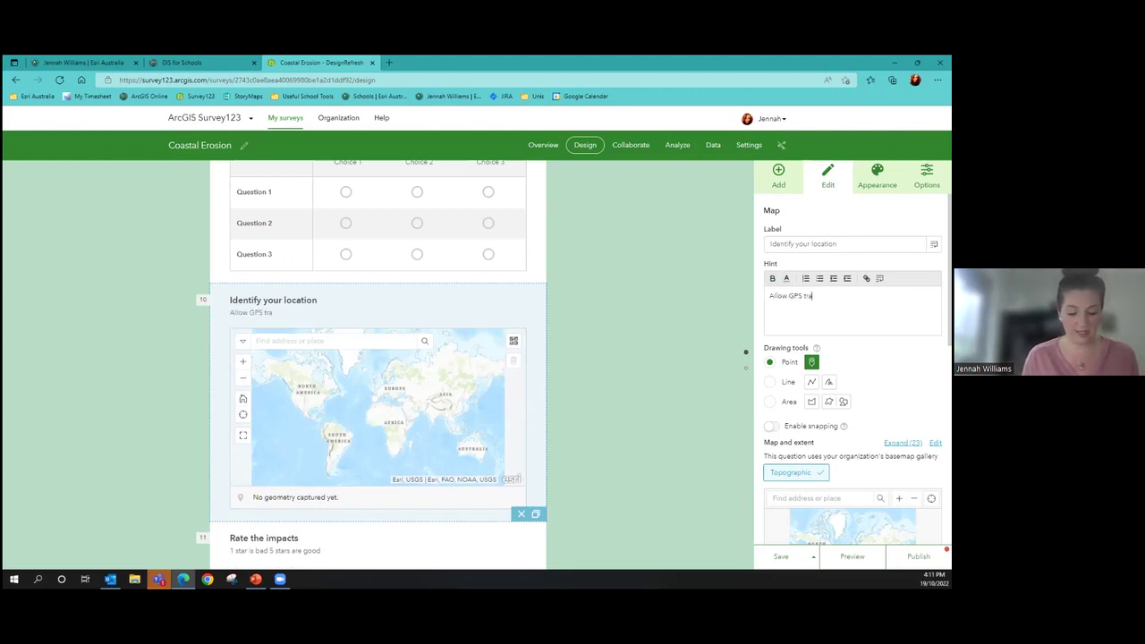
pyautogui.write('cking on your d')
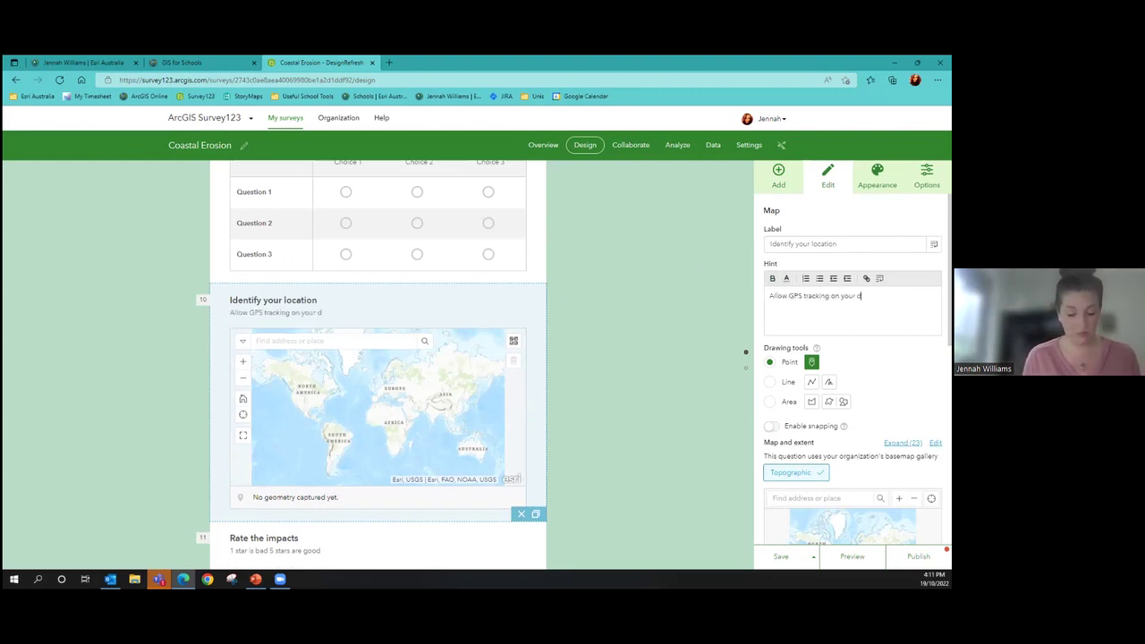
pyautogui.write('evice')
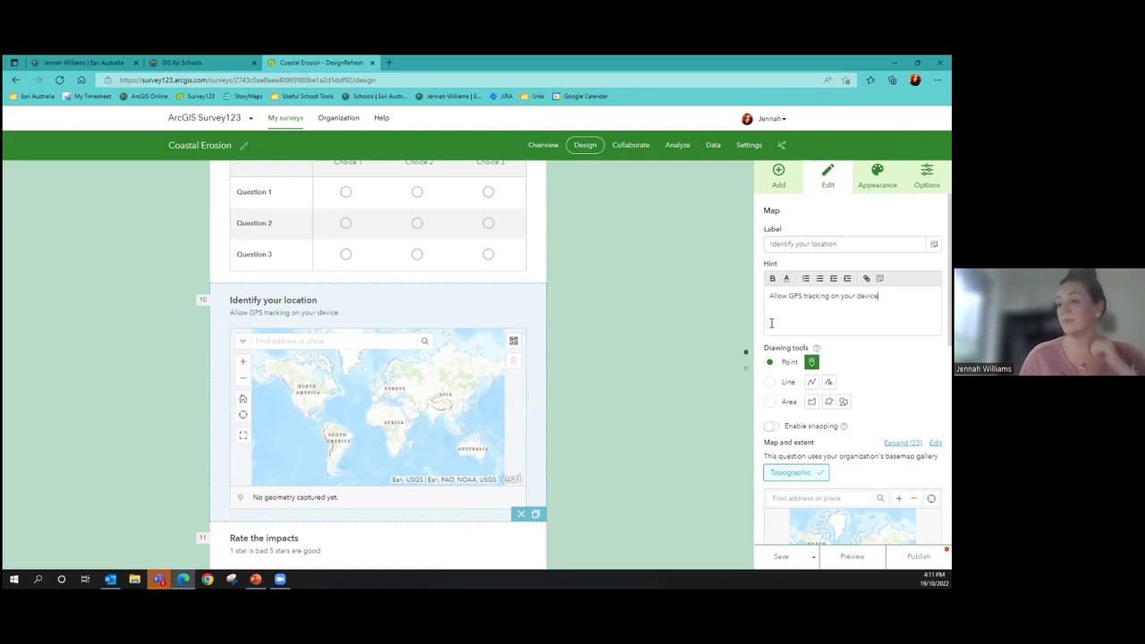
pyautogui.scroll(-1, 765, 326)
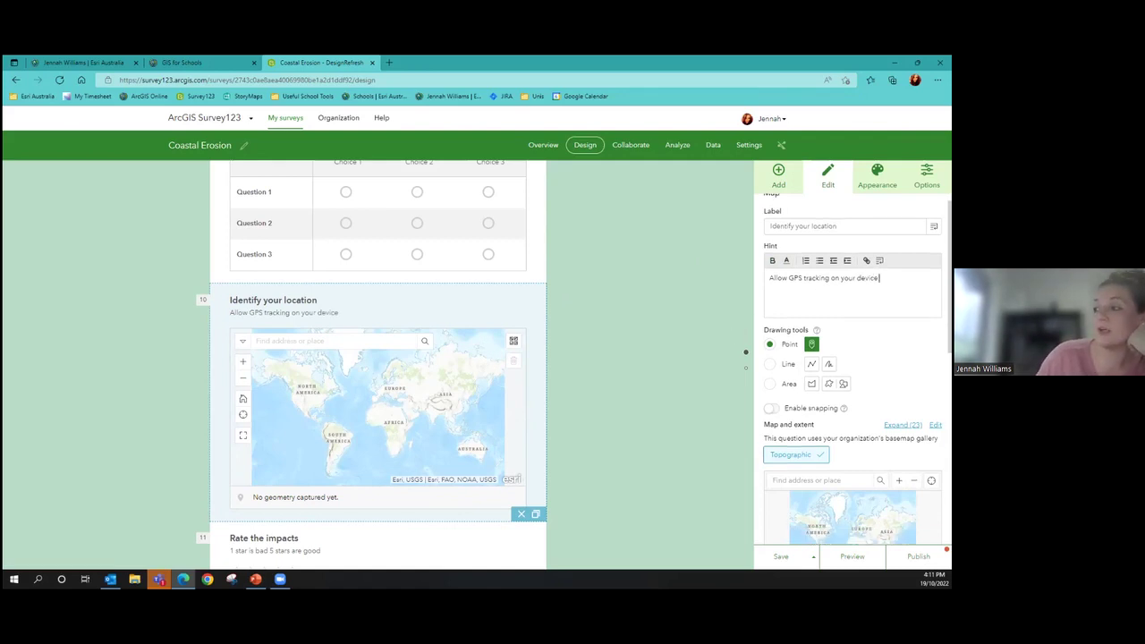
pyautogui.scroll(-2, 853, 367)
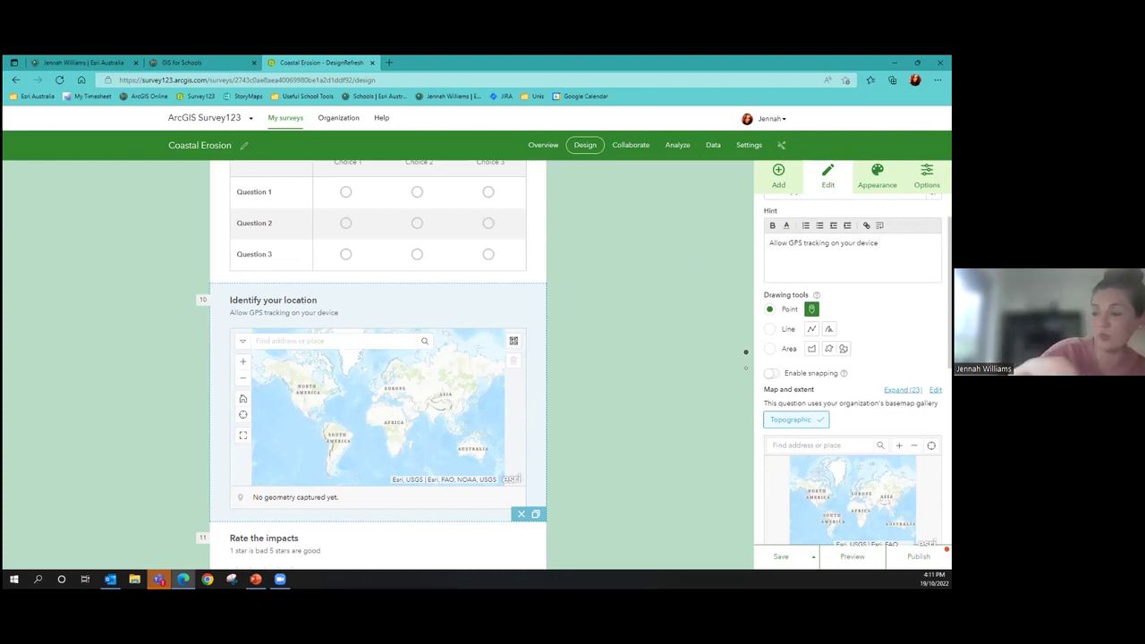
# Switch the location question's drawing tool to Area, then preview the survey
pyautogui.click(772, 330)
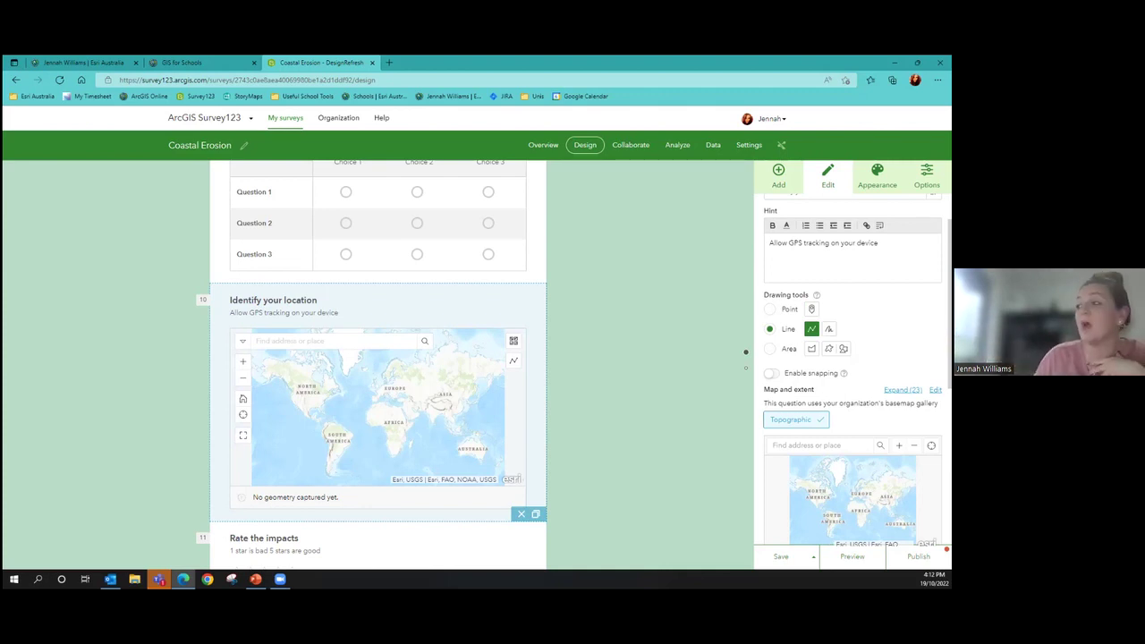
pyautogui.click(769, 349)
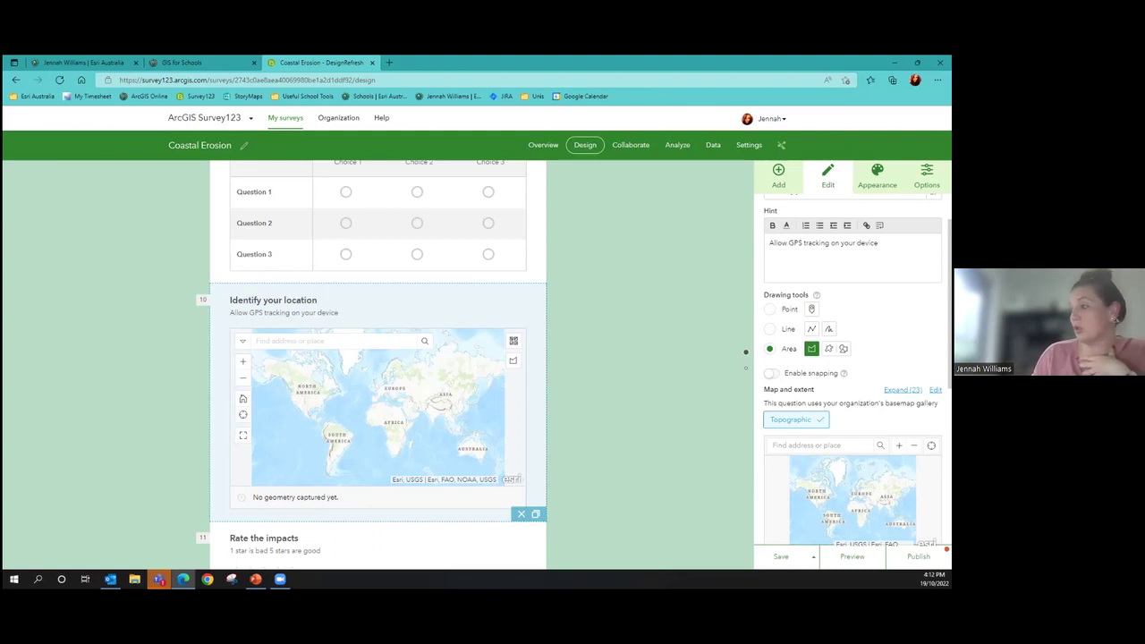
pyautogui.click(848, 557)
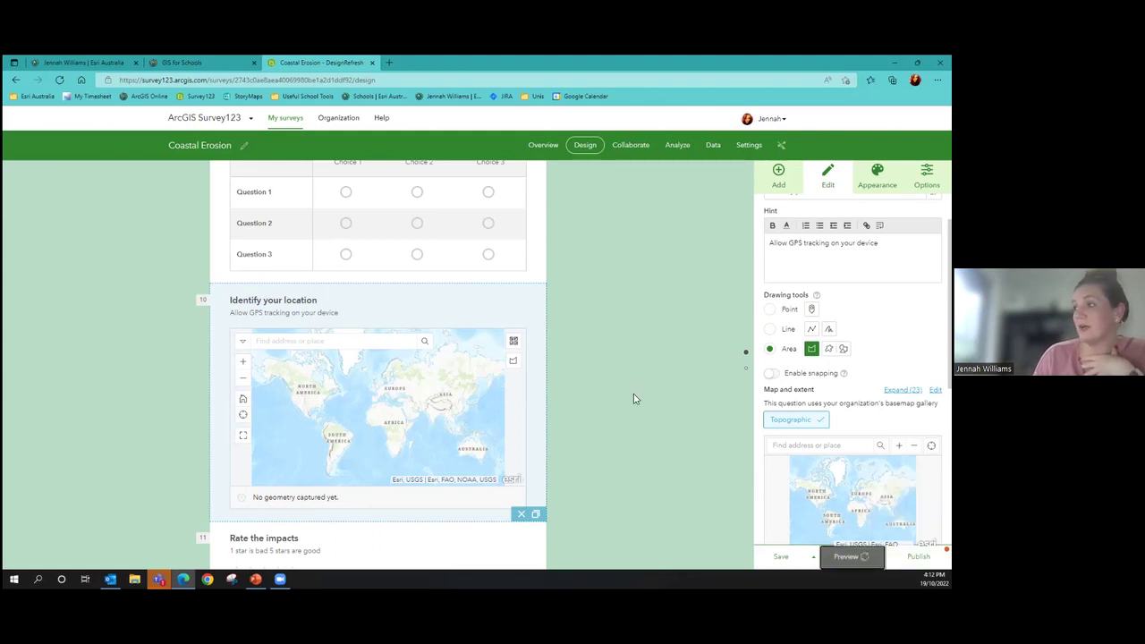
pyautogui.click(770, 310)
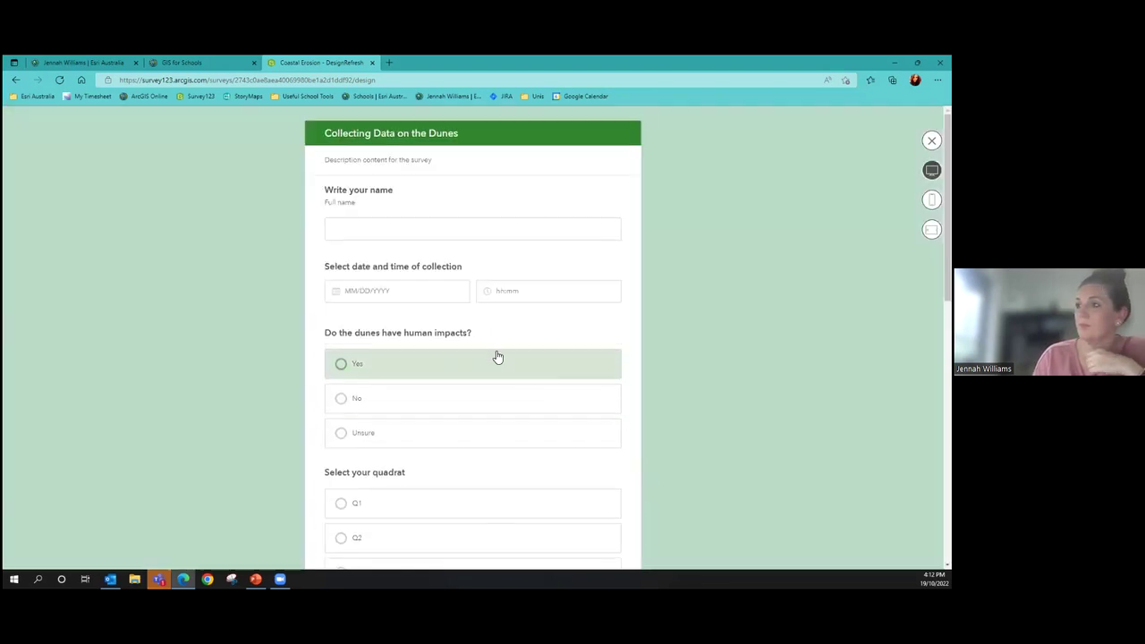
pyautogui.scroll(-10, 499, 357)
pyautogui.scroll(2, 488, 343)
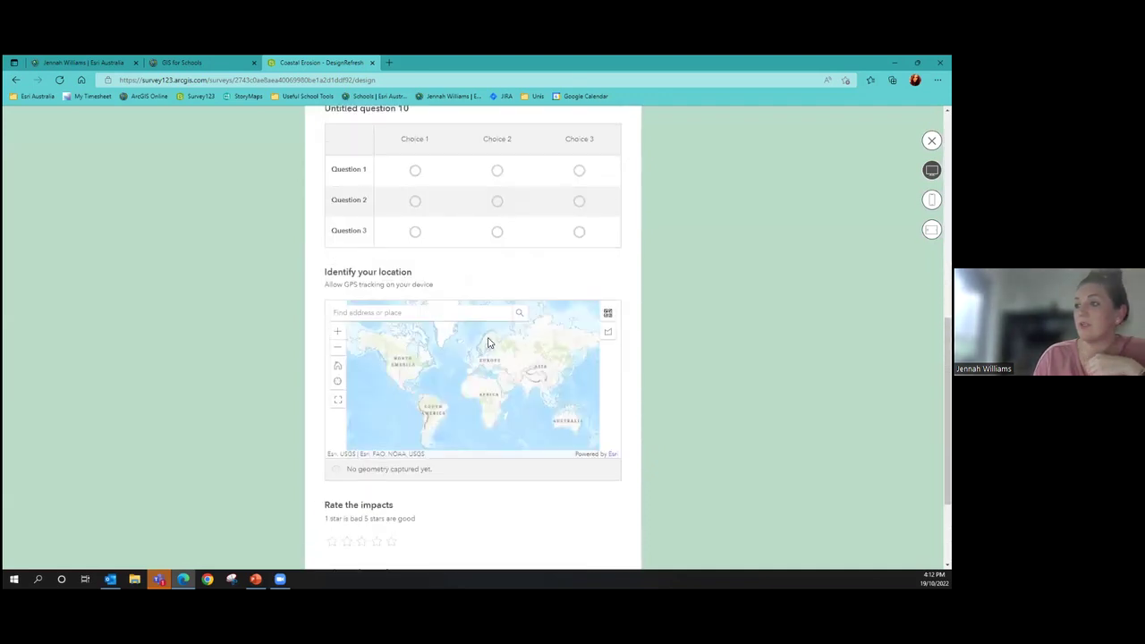
pyautogui.click(450, 315)
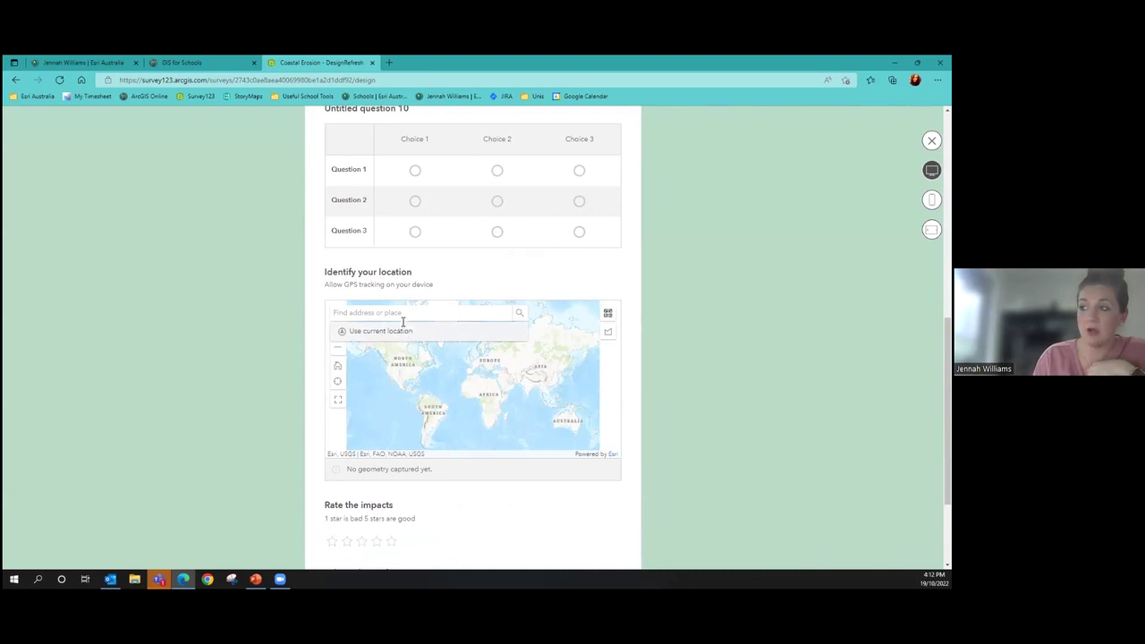
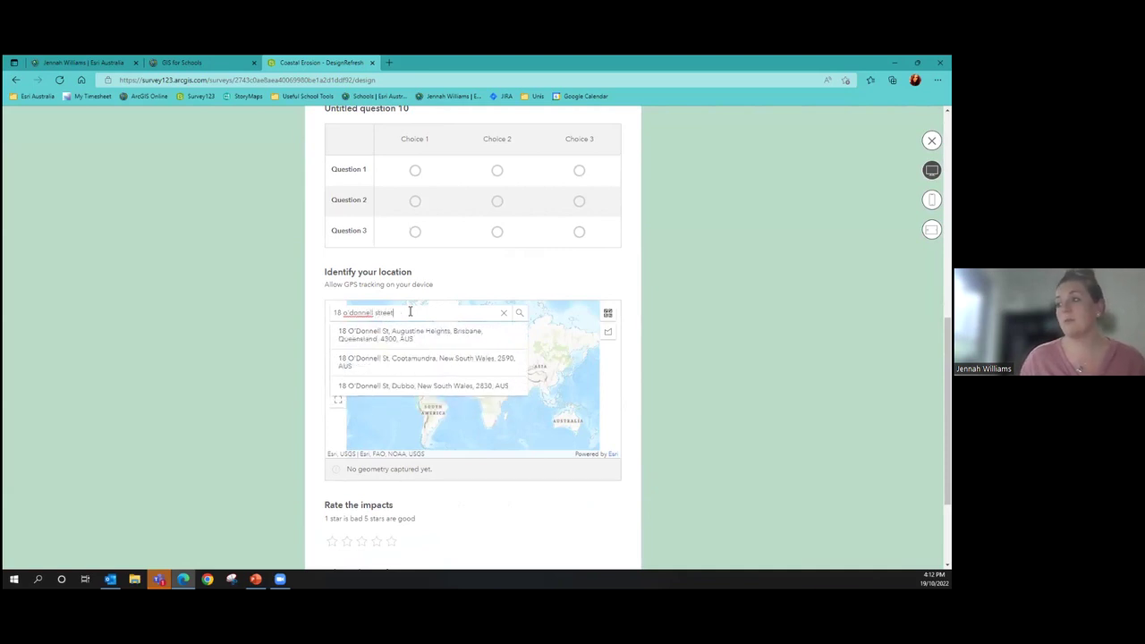
pyautogui.click(414, 336)
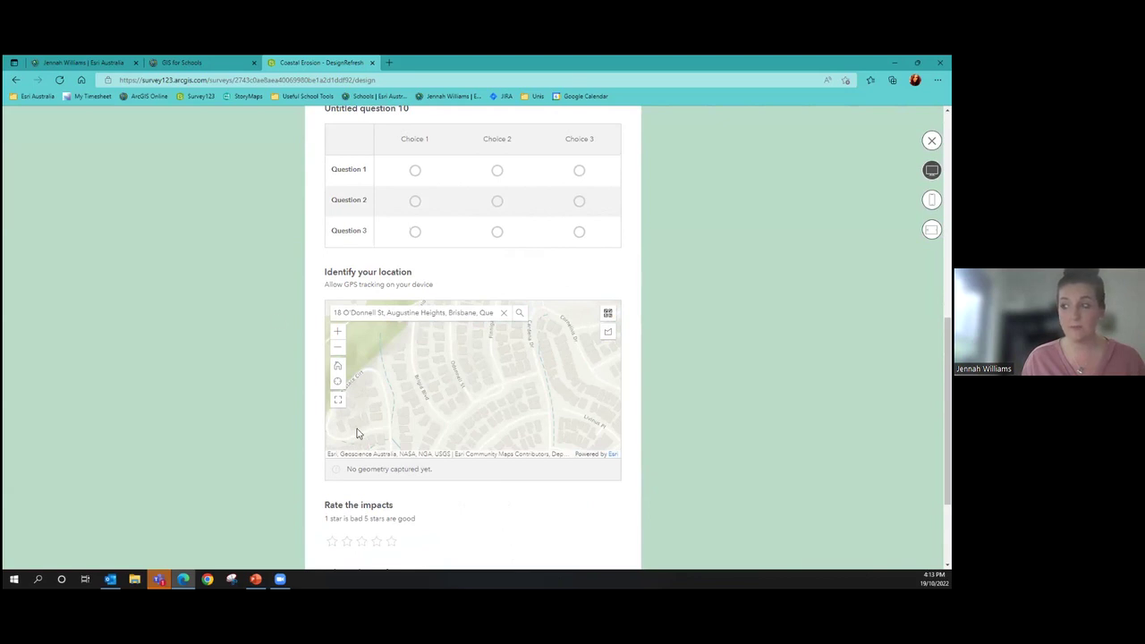
# Test find-my-location on the preview map, then bring it back to the searched address
pyautogui.click(338, 383)
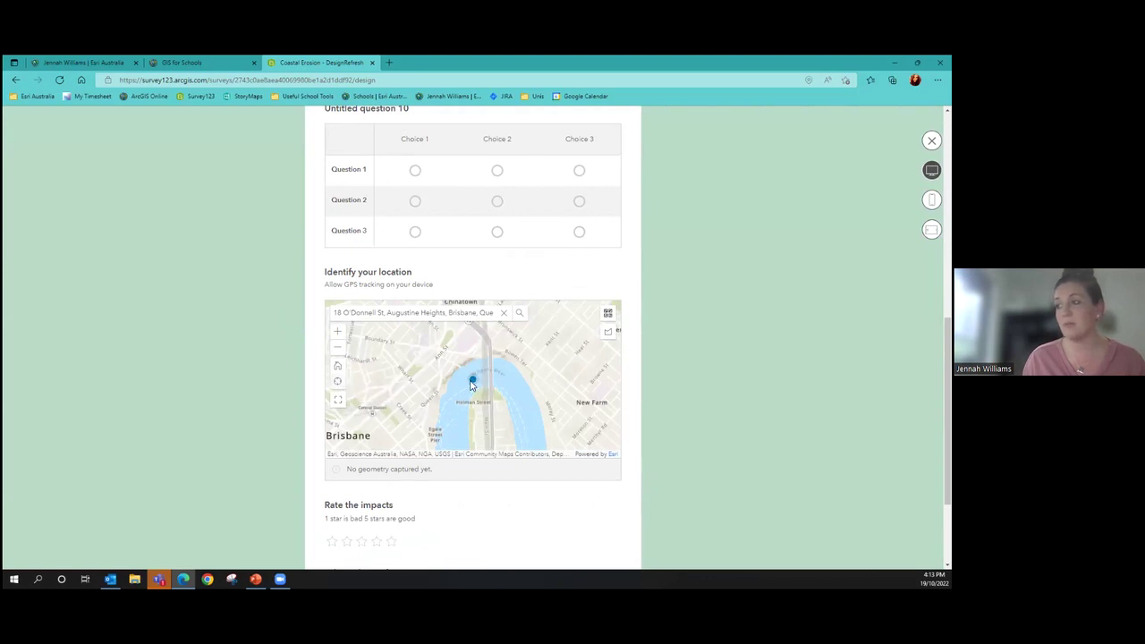
pyautogui.moveTo(470, 383); pyautogui.dragTo(500, 391)
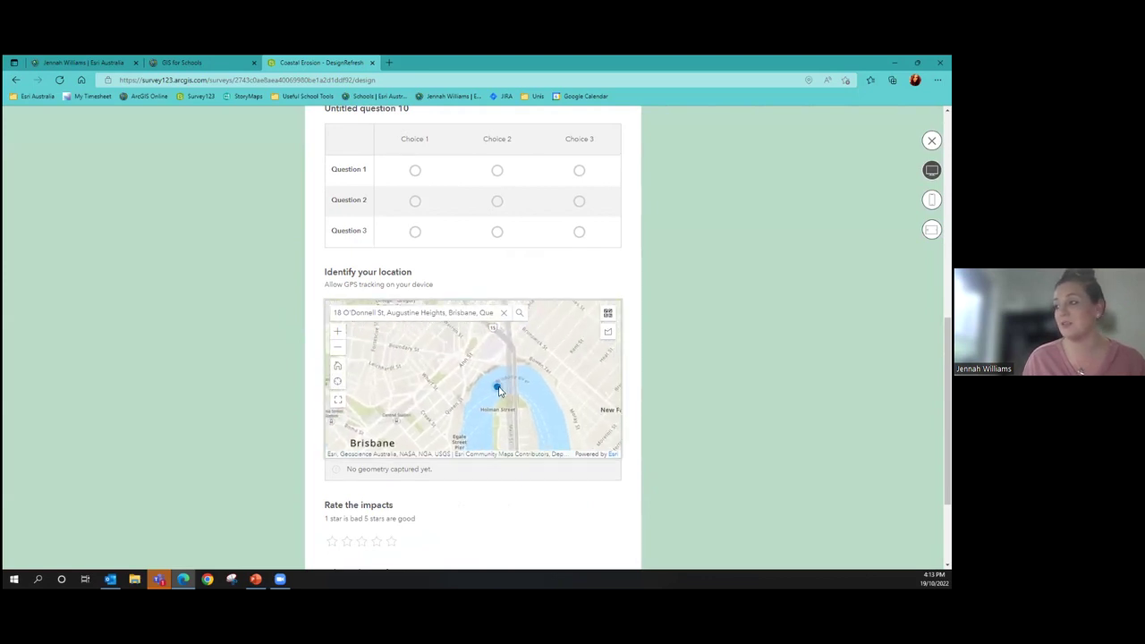
pyautogui.click(483, 312)
pyautogui.click(520, 313)
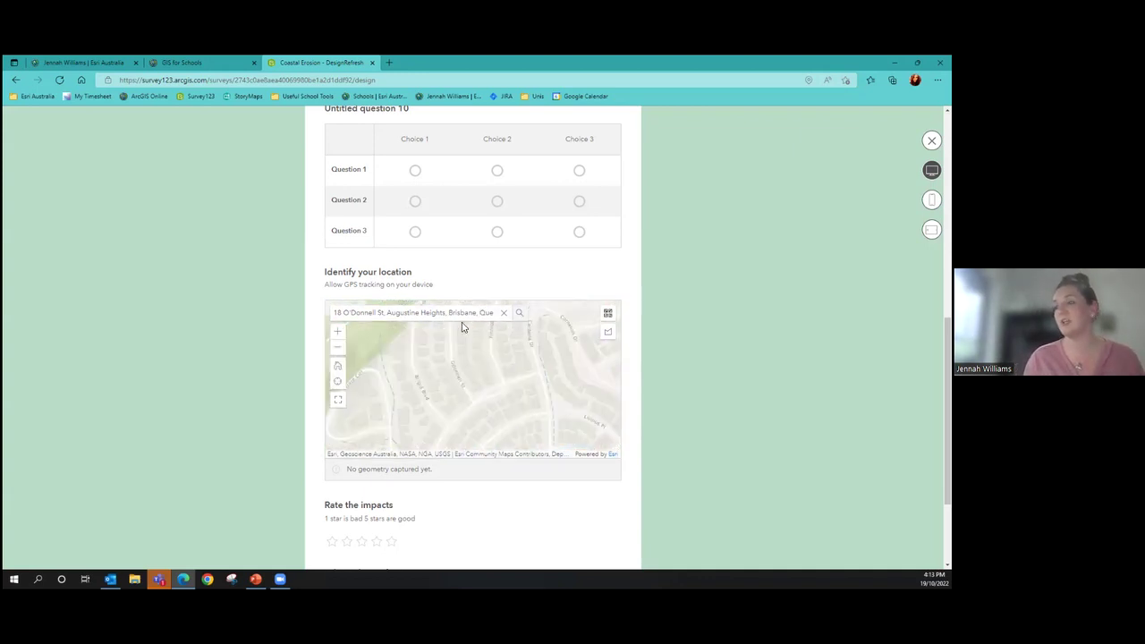
# Switch the preview map's basemap to Imagery, clear the searched address and scroll down the form
pyautogui.click(607, 318)
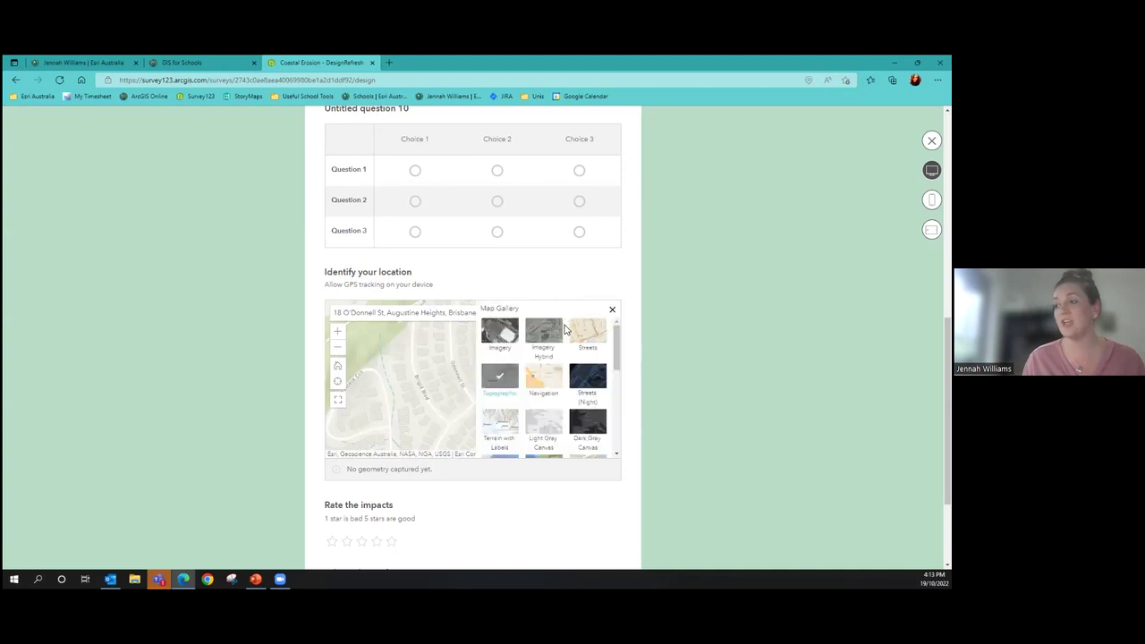
pyautogui.scroll(-6, 596, 367)
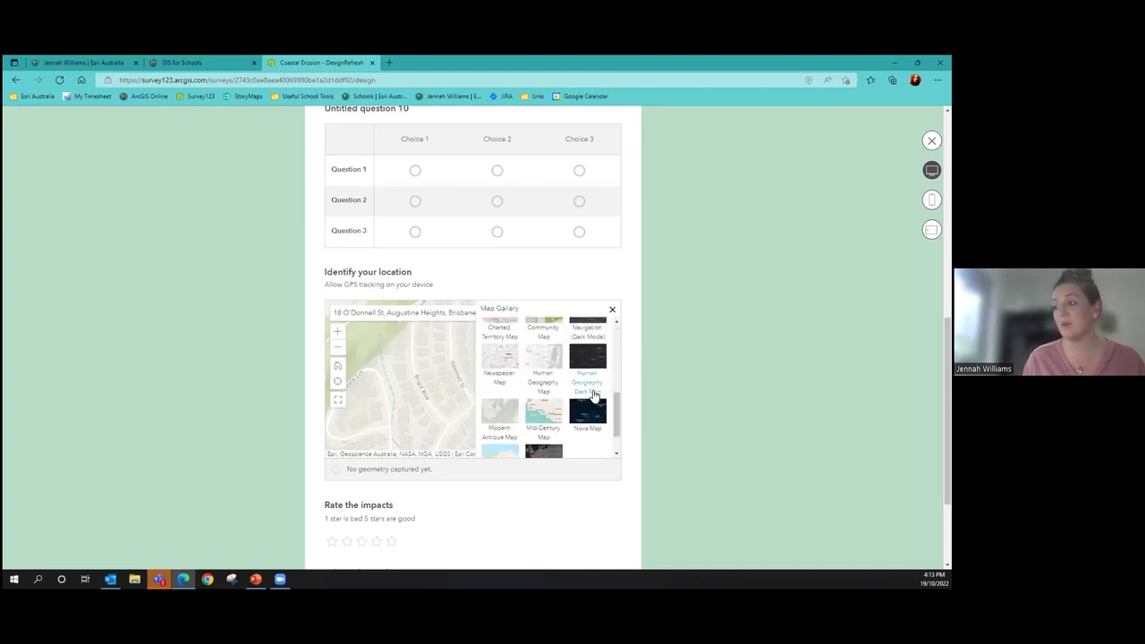
pyautogui.scroll(6, 585, 412)
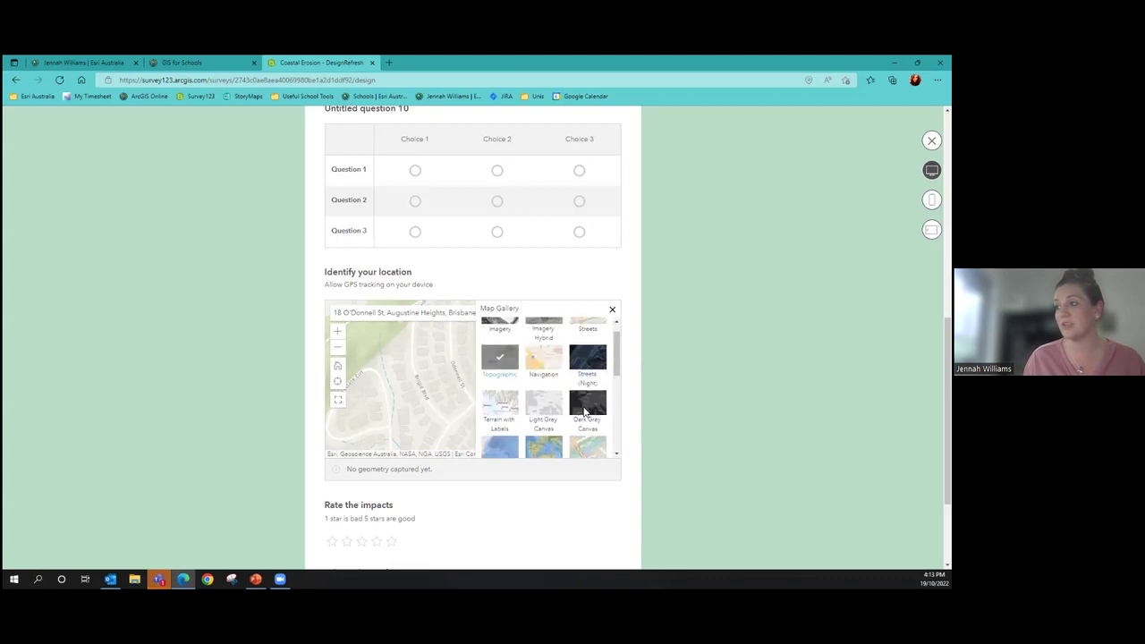
pyautogui.click(544, 334)
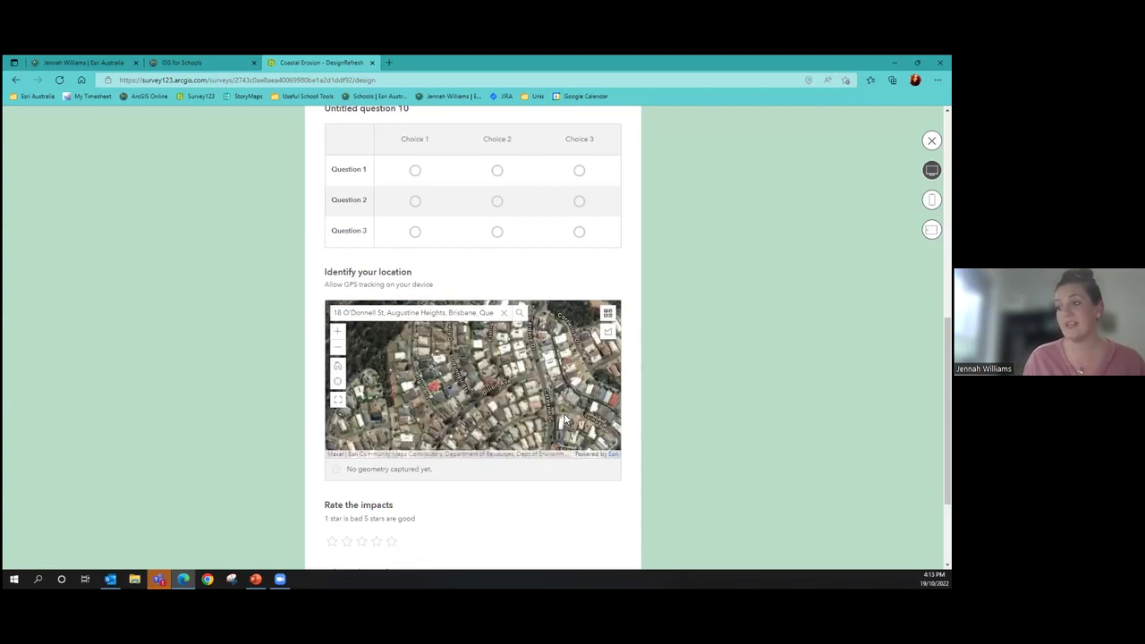
pyautogui.scroll(-3, 562, 496)
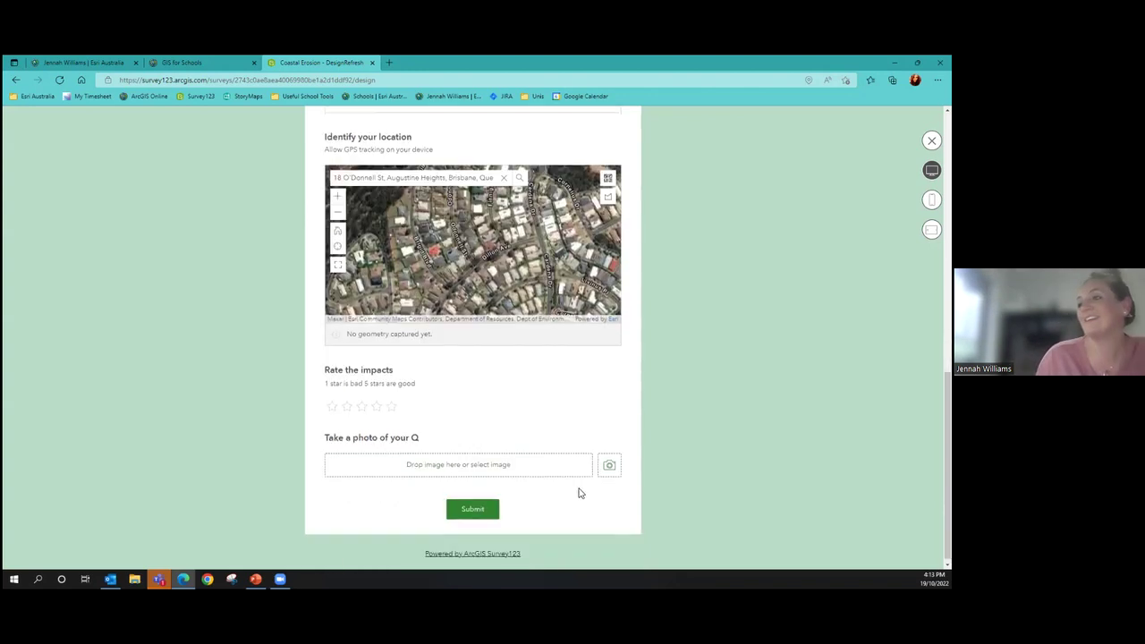
pyautogui.click(504, 173)
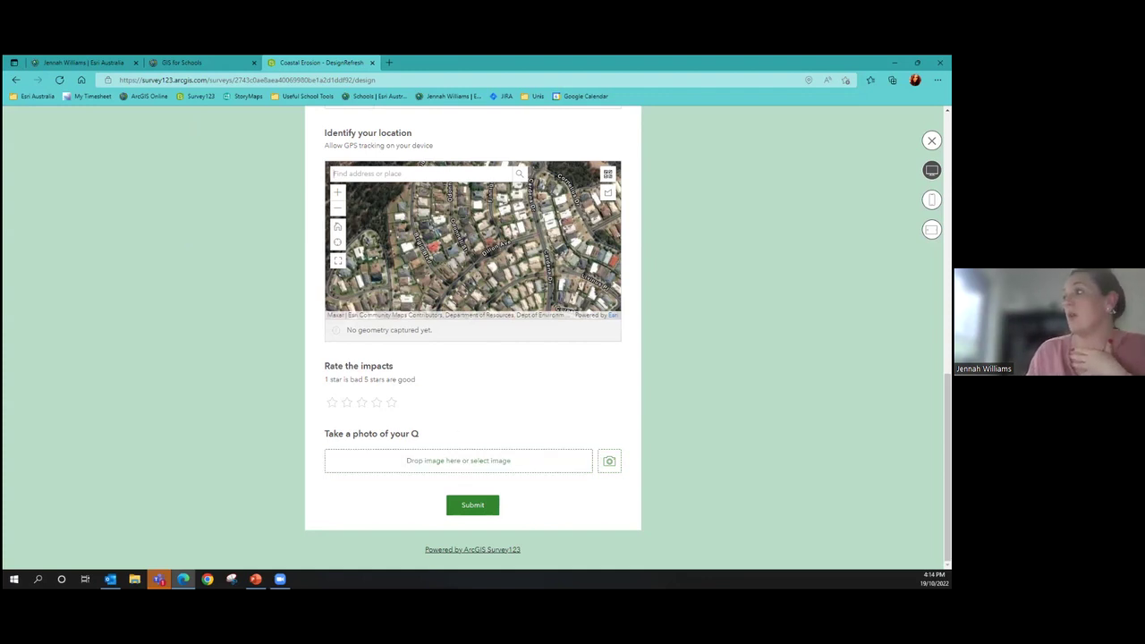
# Close the preview, add an Address question below the location map past the geometry warning, then delete it
pyautogui.click(932, 141)
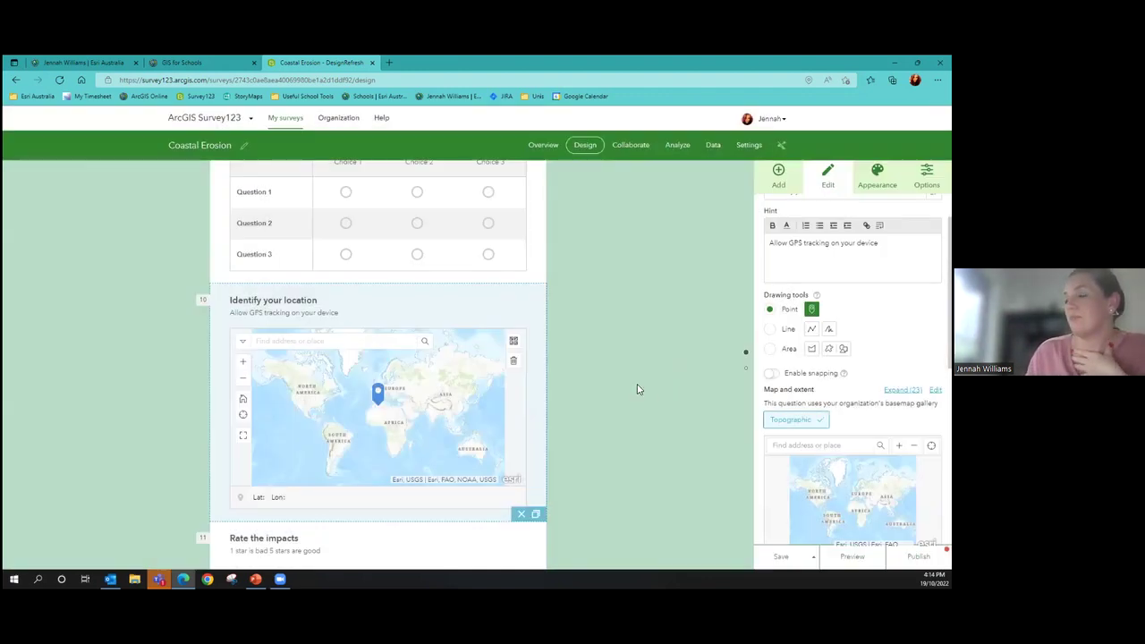
pyautogui.scroll(-1, 618, 371)
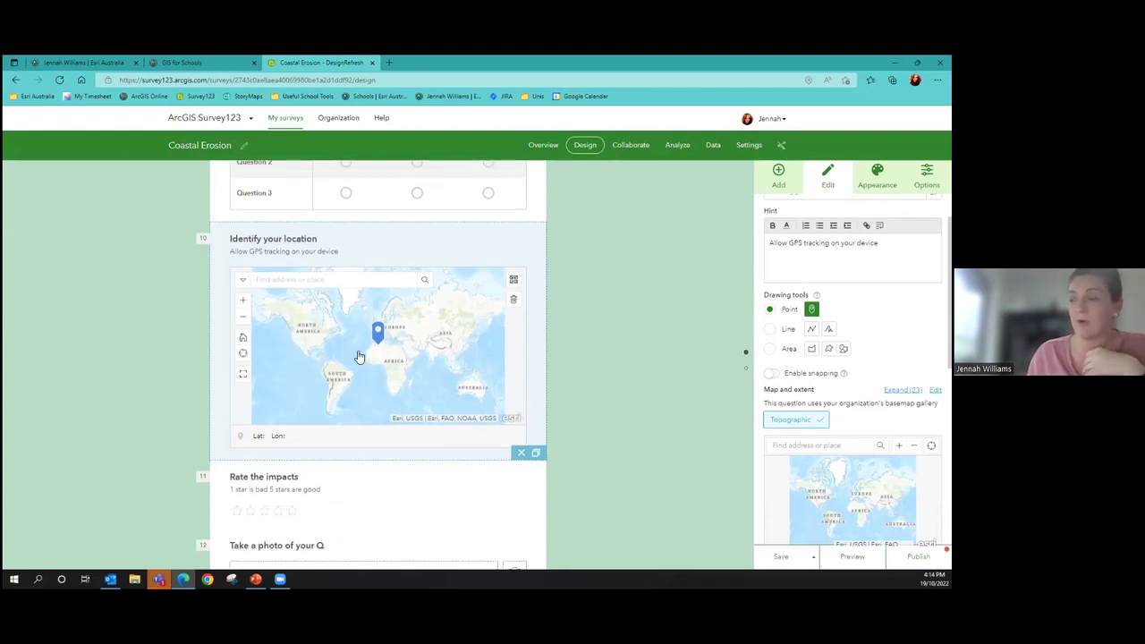
pyautogui.click(778, 175)
pyautogui.moveTo(894, 374); pyautogui.dragTo(396, 471)
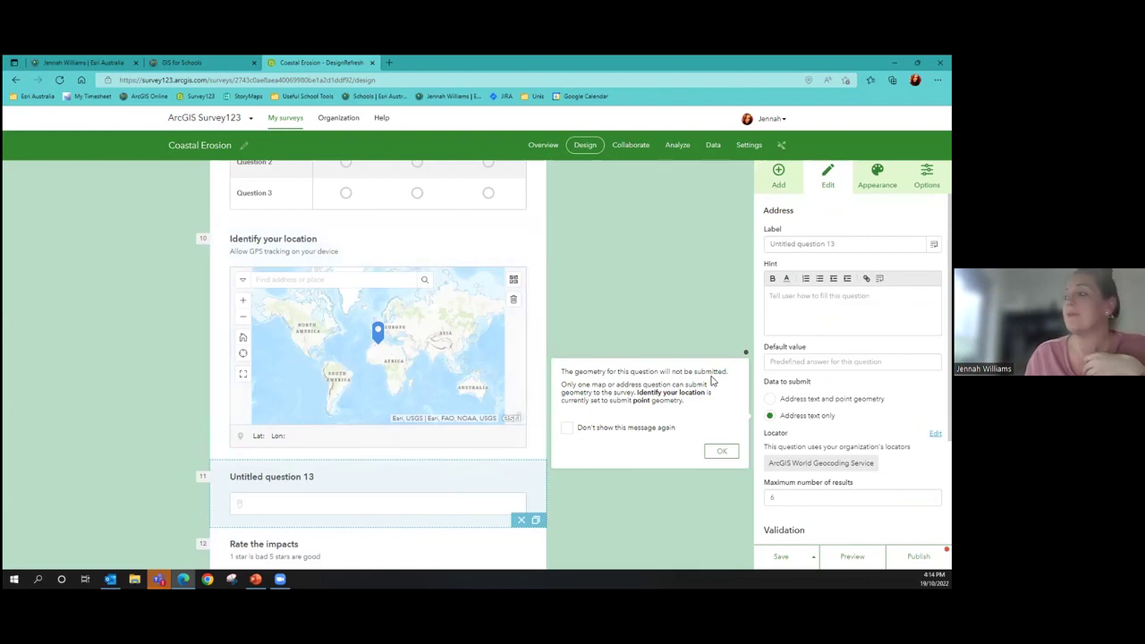
pyautogui.click(722, 451)
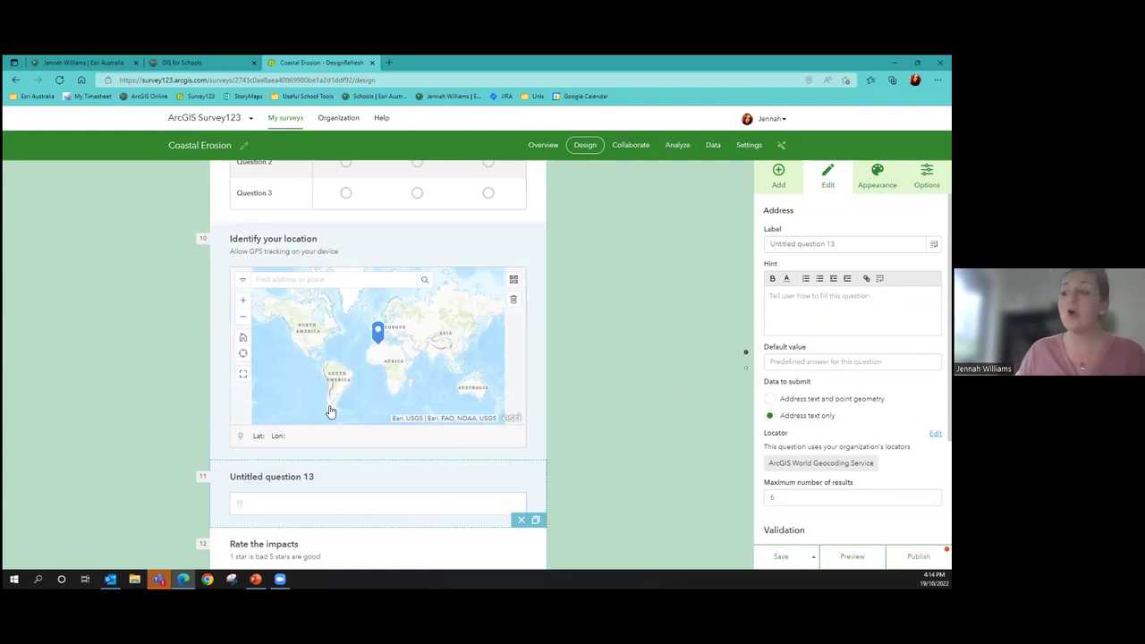
pyautogui.scroll(-3, 370, 491)
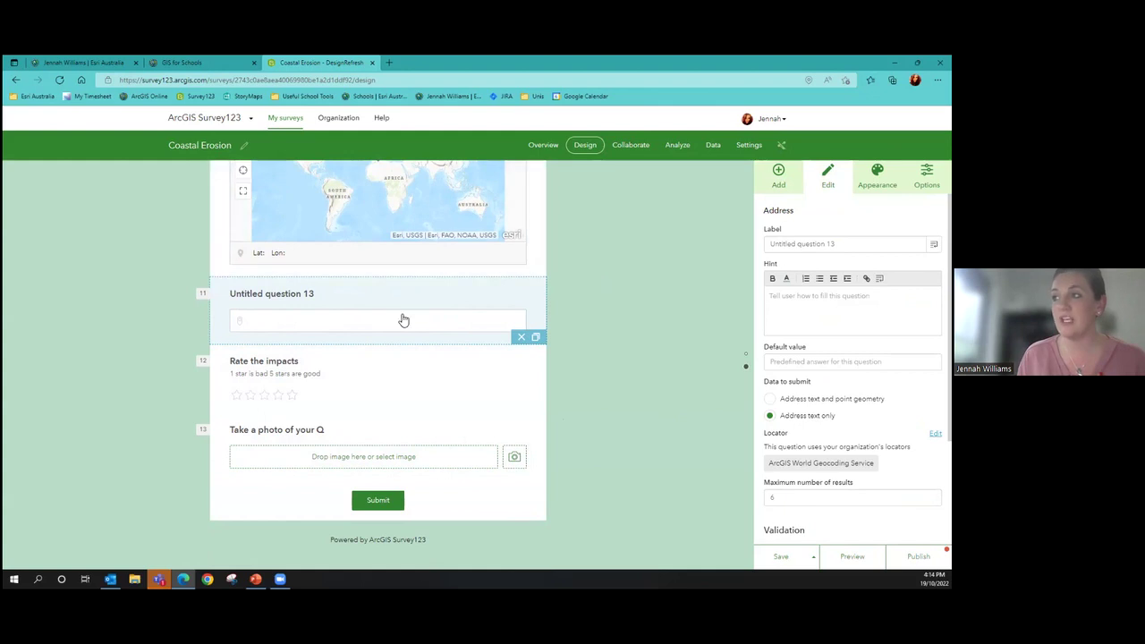
pyautogui.click(522, 337)
# Append a file upload question accepting pdf, docx and txt documents after the photo question
pyautogui.scroll(-2, 850, 358)
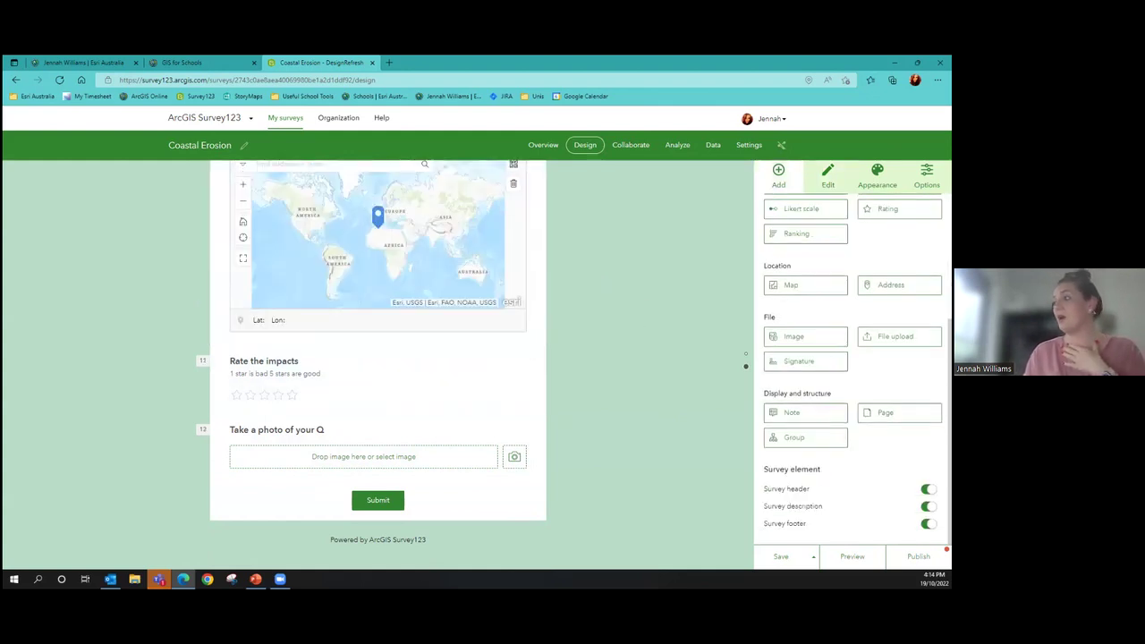
pyautogui.moveTo(806, 336); pyautogui.dragTo(605, 419)
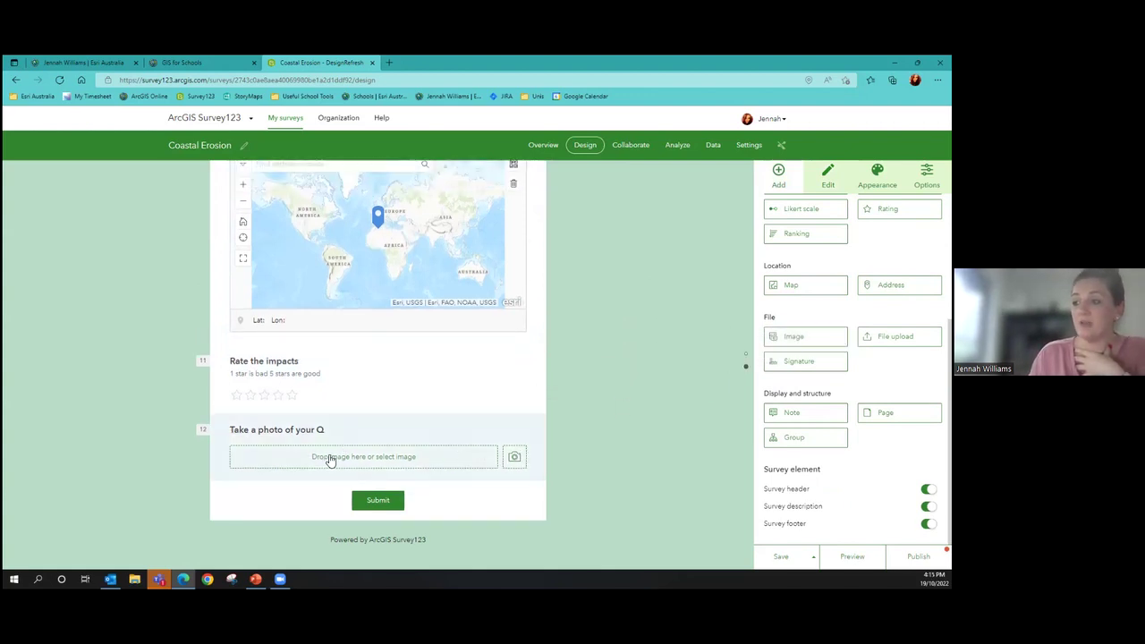
pyautogui.click(899, 336)
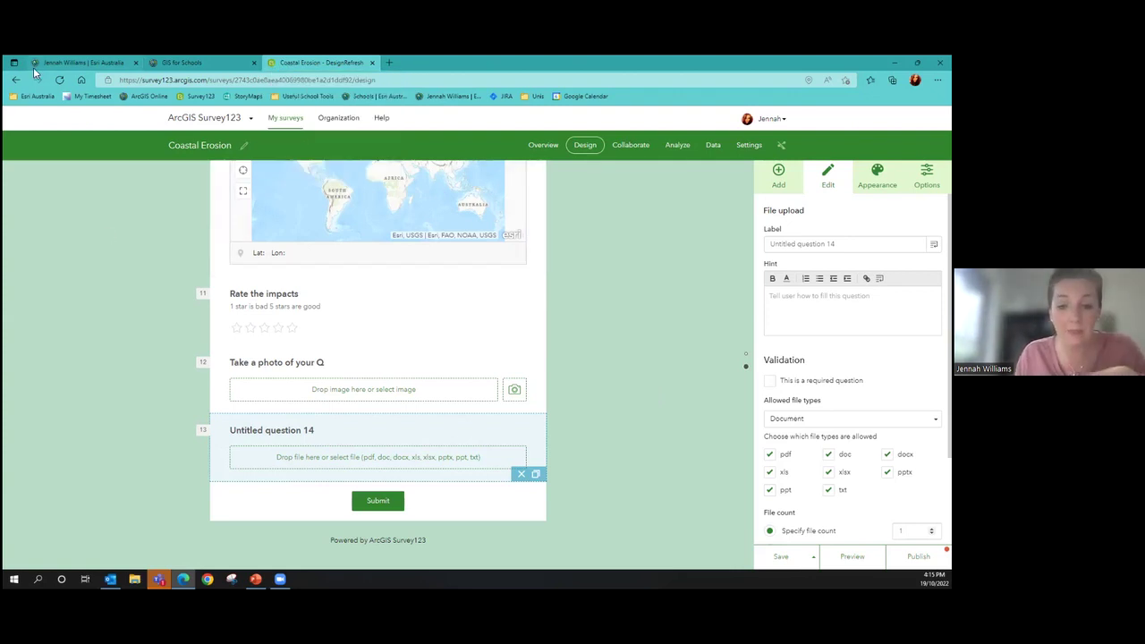
# Cancel leaving for Collaborate to stay on the Coastal Erosion design and redisplay the question types list
pyautogui.click(630, 145)
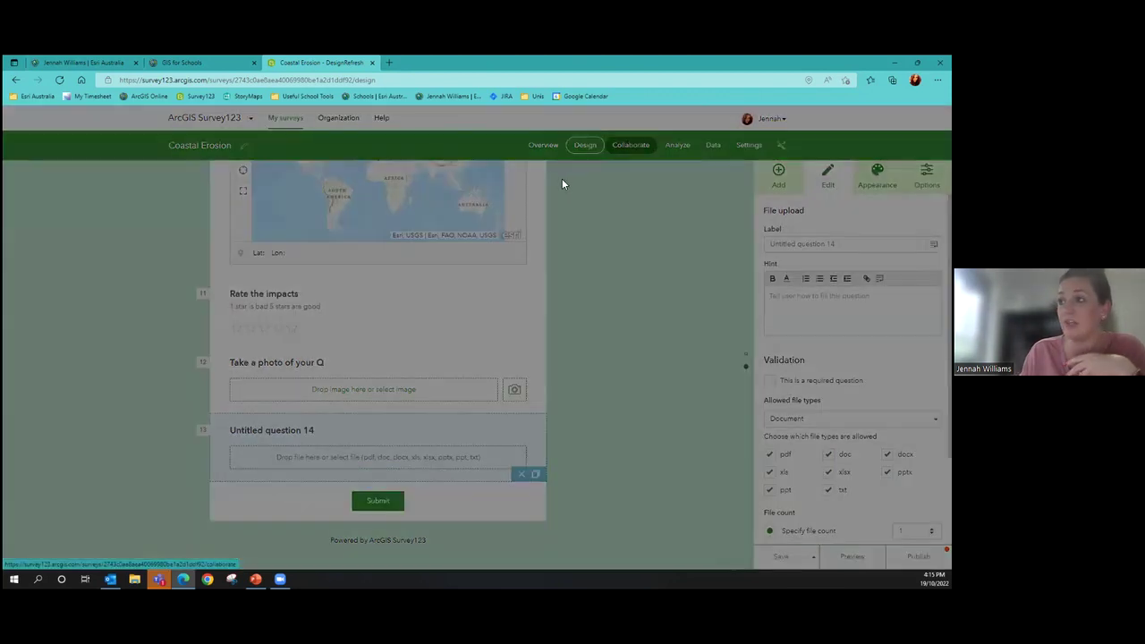
pyautogui.click(639, 165)
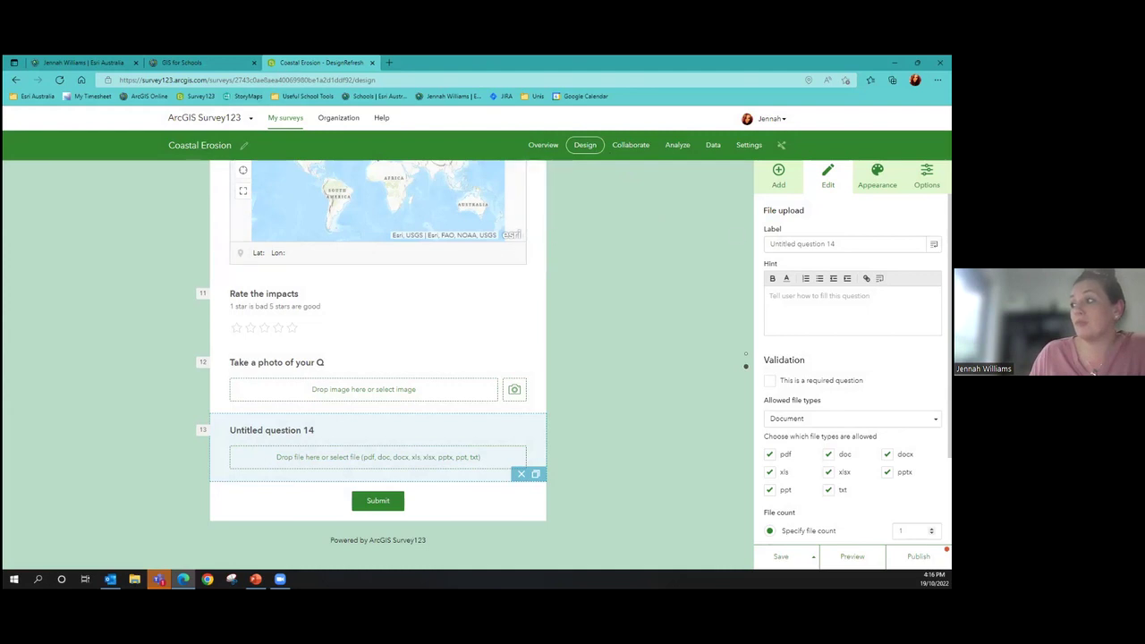
pyautogui.click(779, 174)
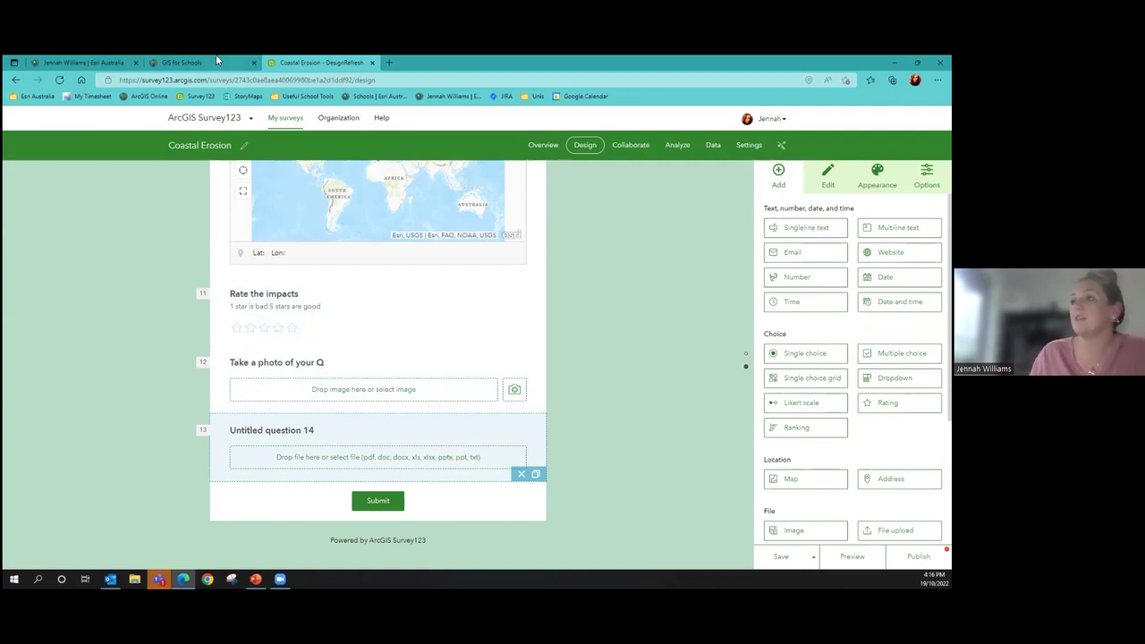
# Head from the Coastal Erosion design toward My surveys, staying on the design at the first two leave warnings
pyautogui.click(268, 121)
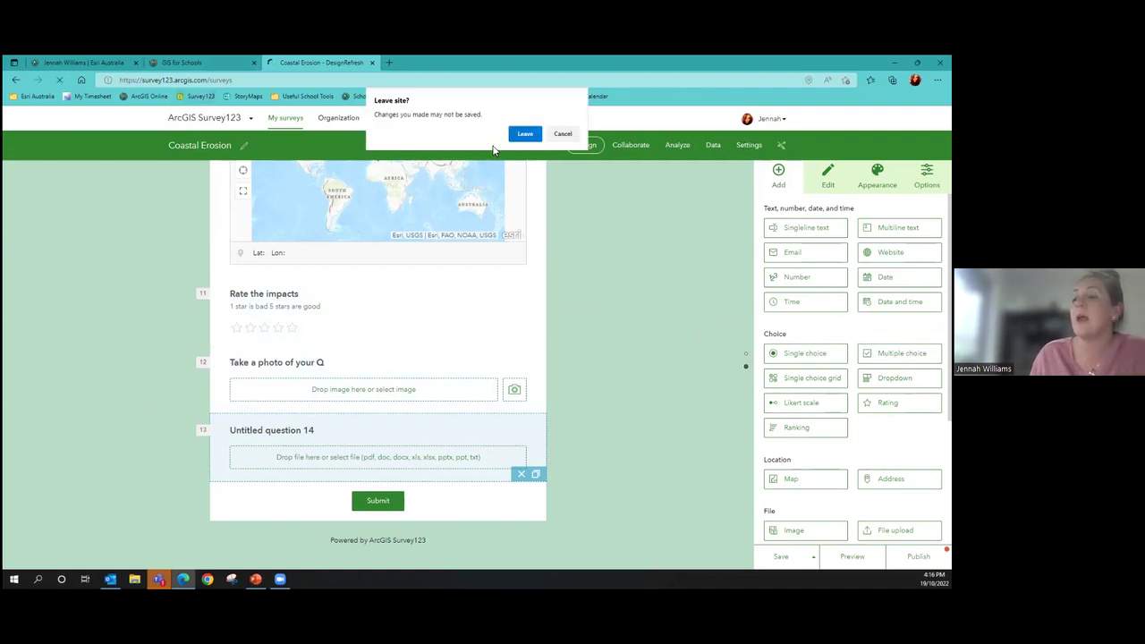
pyautogui.click(562, 133)
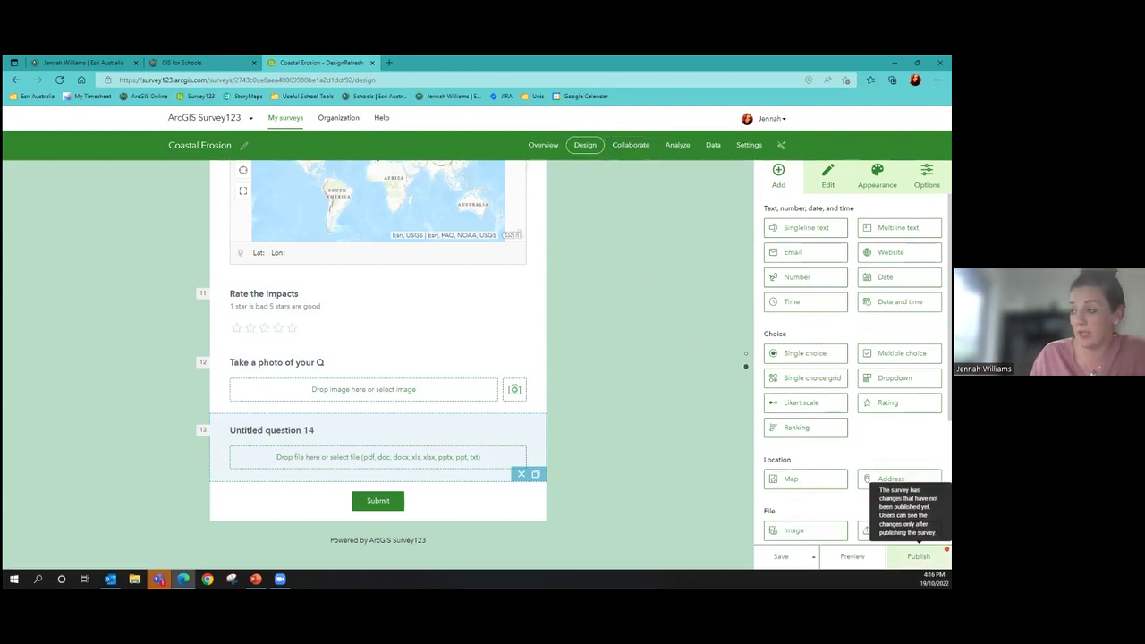
pyautogui.scroll(15, 548, 376)
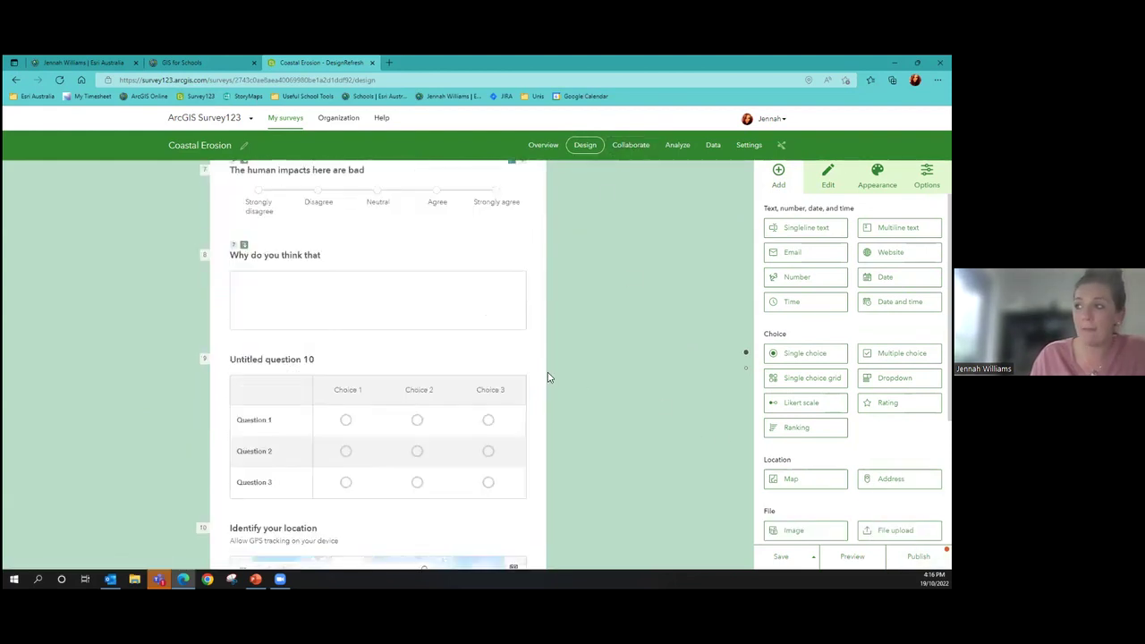
pyautogui.scroll(2, 548, 374)
pyautogui.scroll(-8, 548, 374)
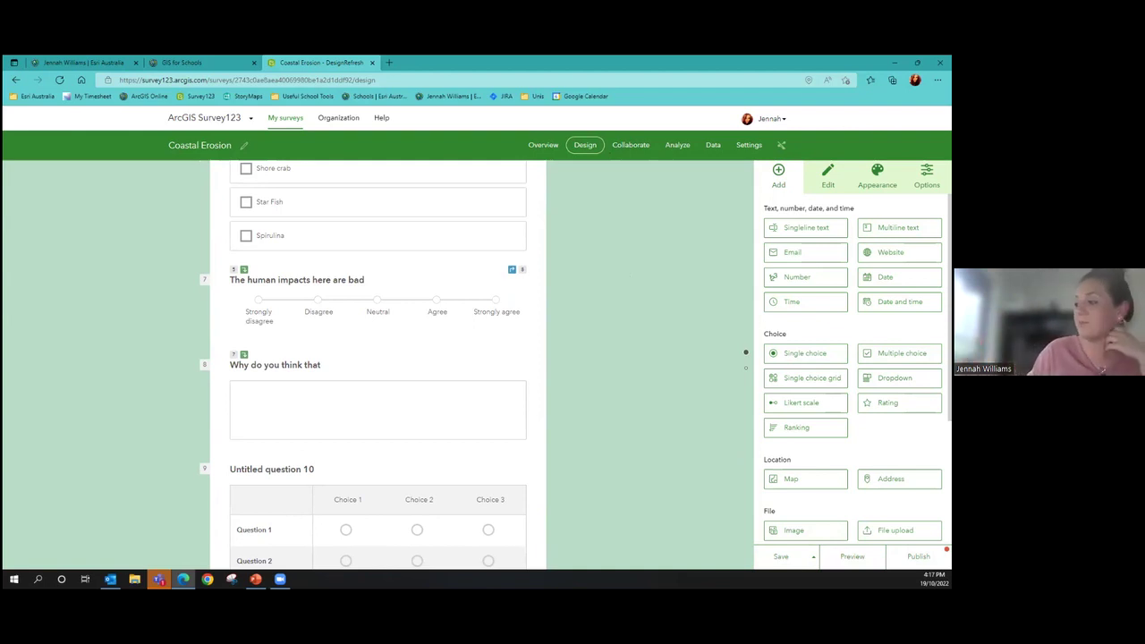
pyautogui.click(204, 114)
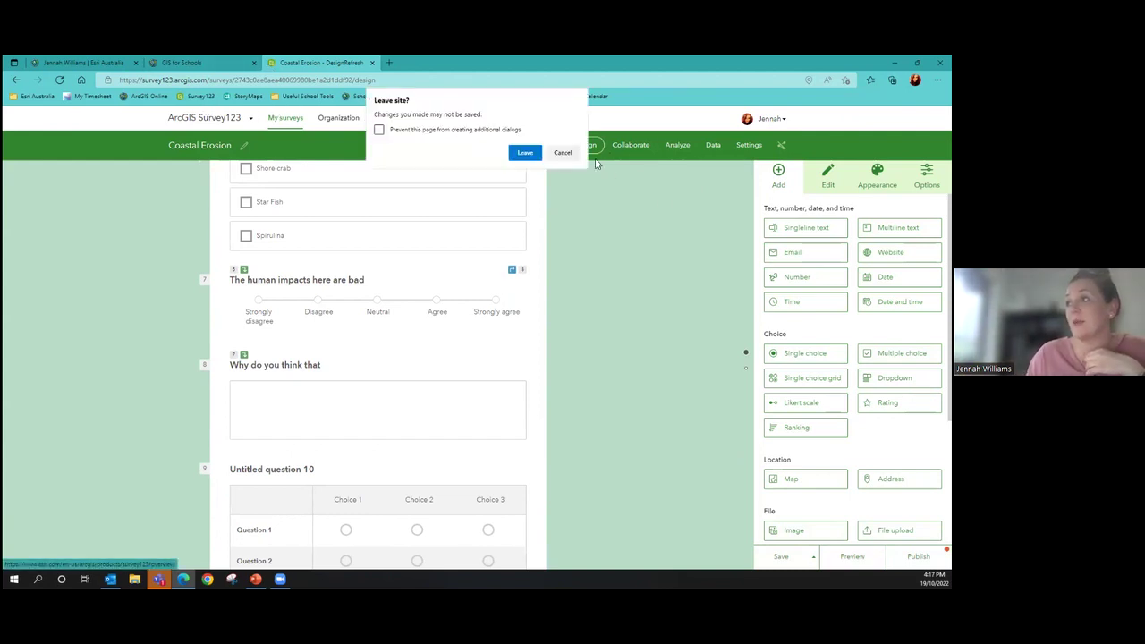
pyautogui.click(562, 152)
pyautogui.click(273, 118)
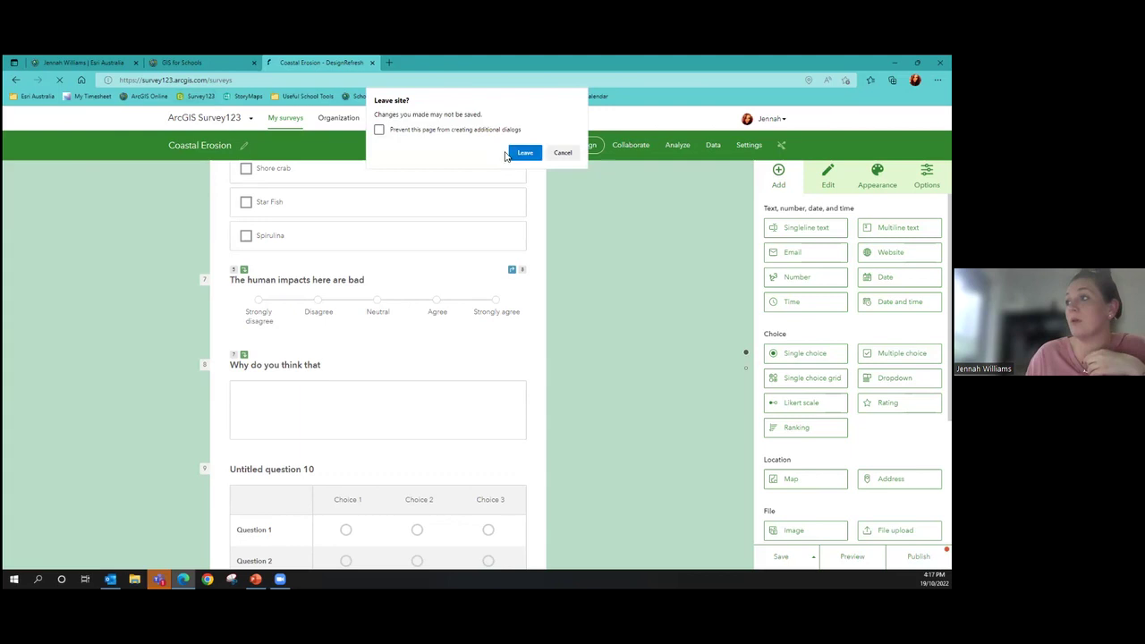
# Leave the unsaved design and open the Survey Training Example survey's Collaborate sharing settings
pyautogui.click(512, 155)
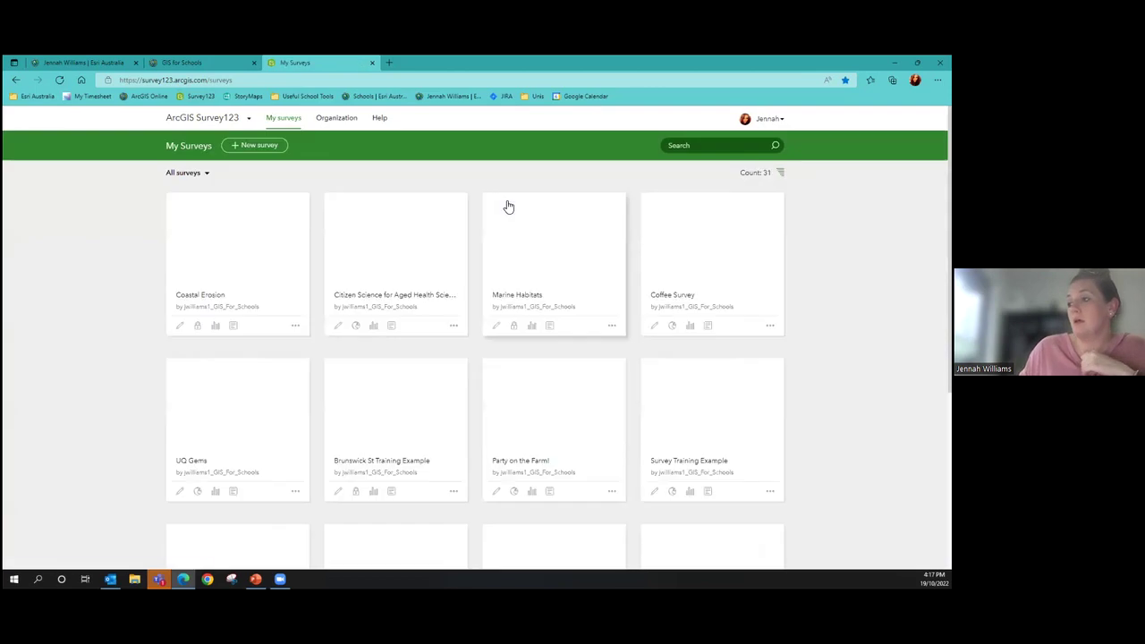
pyautogui.click(678, 404)
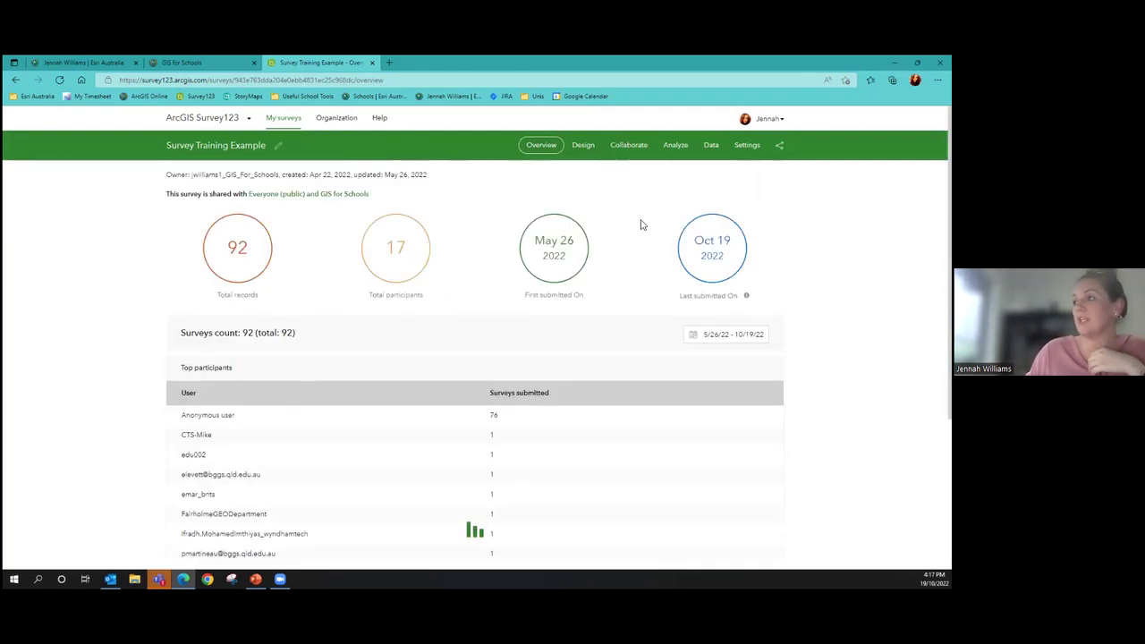
pyautogui.click(629, 146)
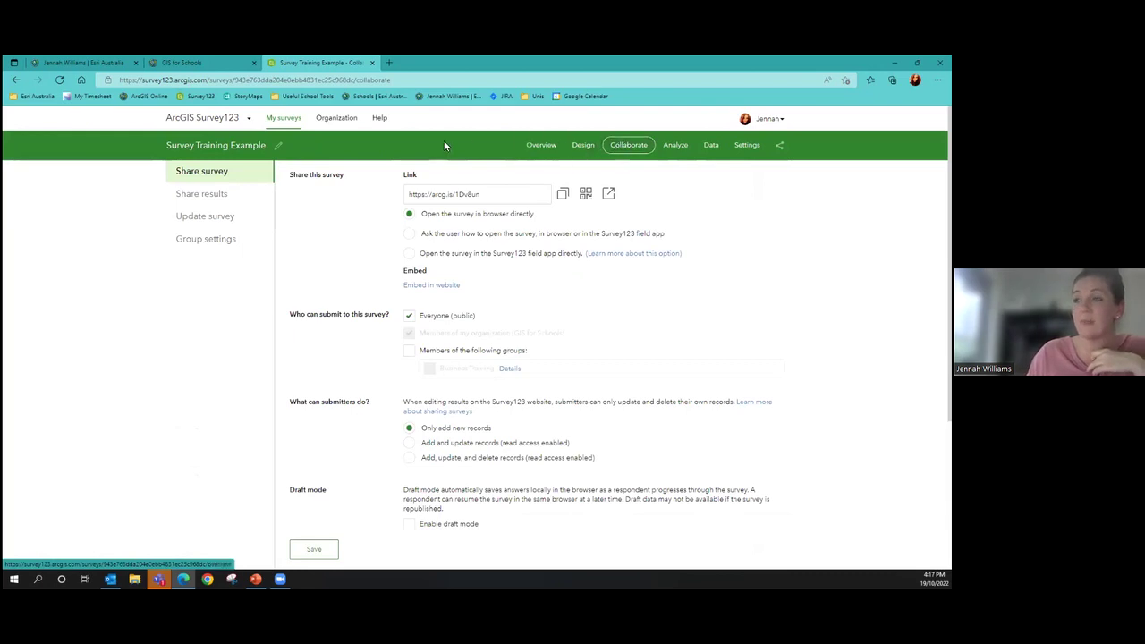
# Select the survey's share link and view, then close, its QR code
pyautogui.click(515, 194)
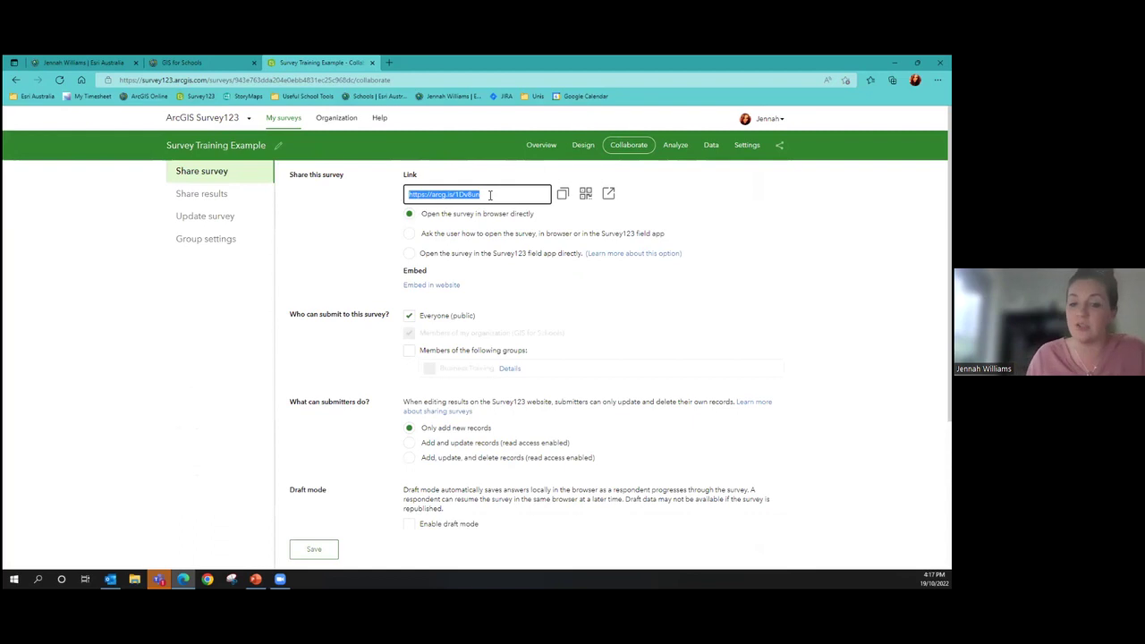
pyautogui.click(586, 195)
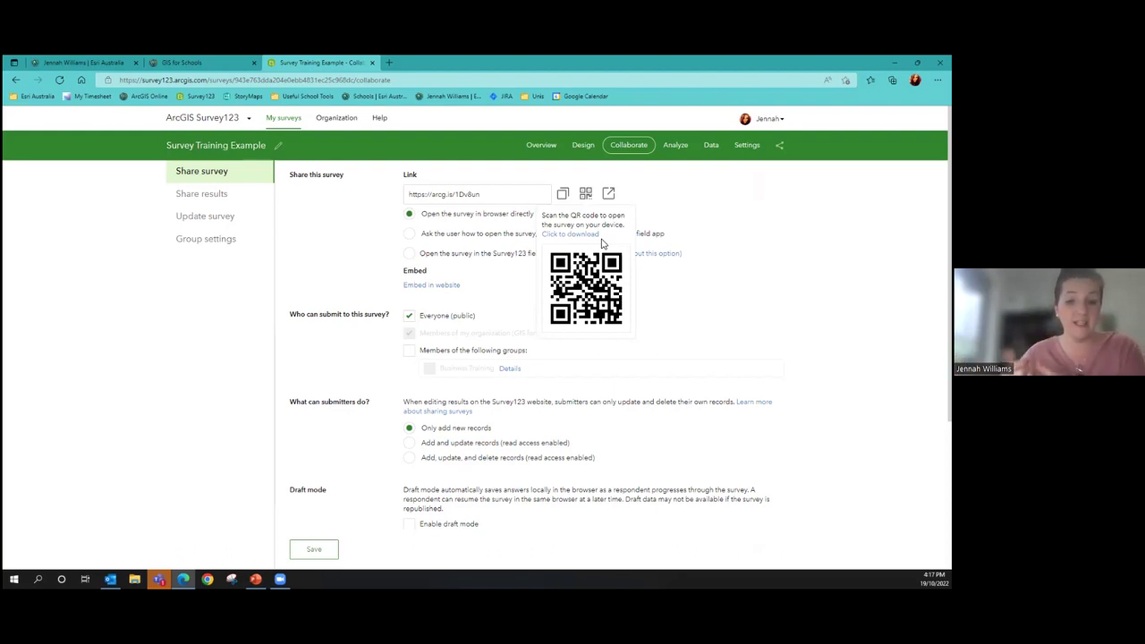
pyautogui.click(292, 243)
pyautogui.scroll(-1, 501, 271)
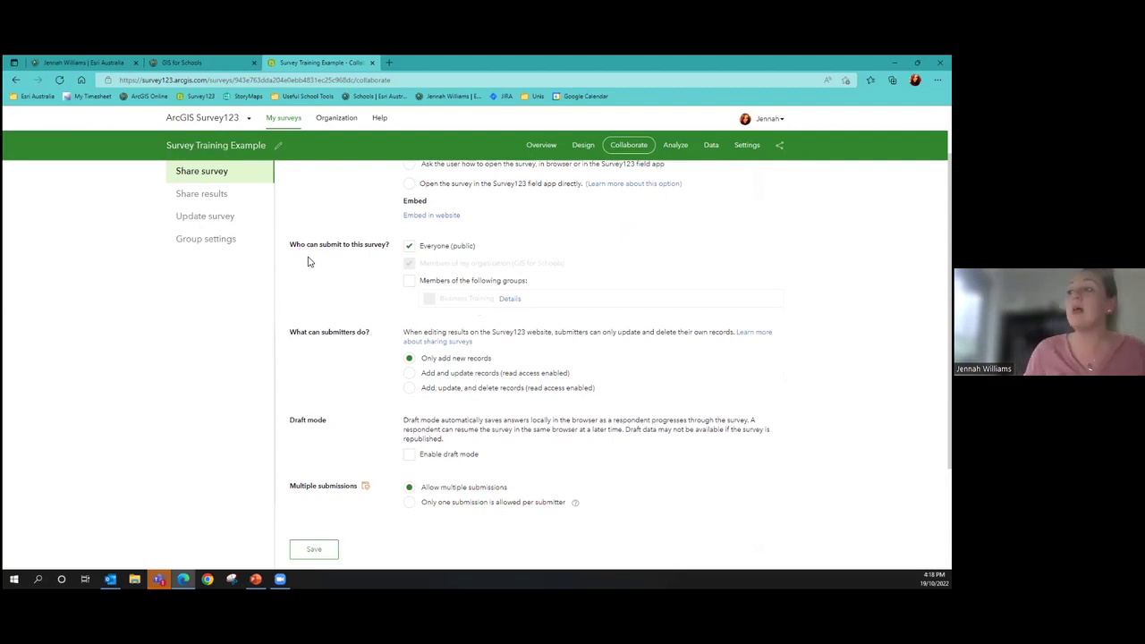
# Tick Members of the following groups under Who can submit, alongside public submissions
pyautogui.click(408, 281)
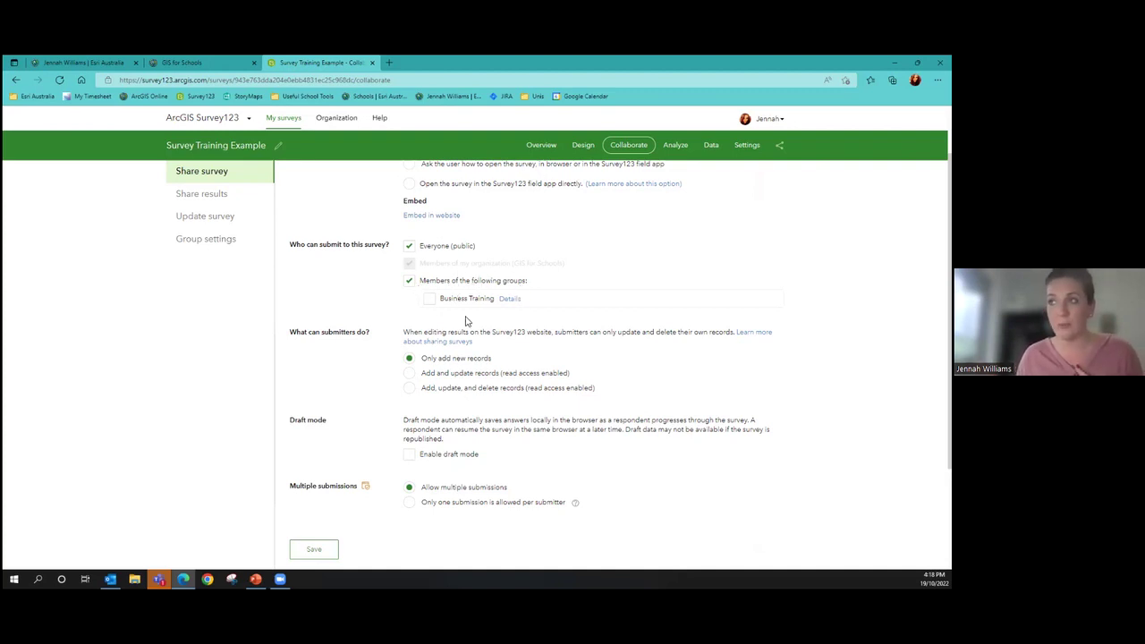
pyautogui.scroll(-2, 385, 329)
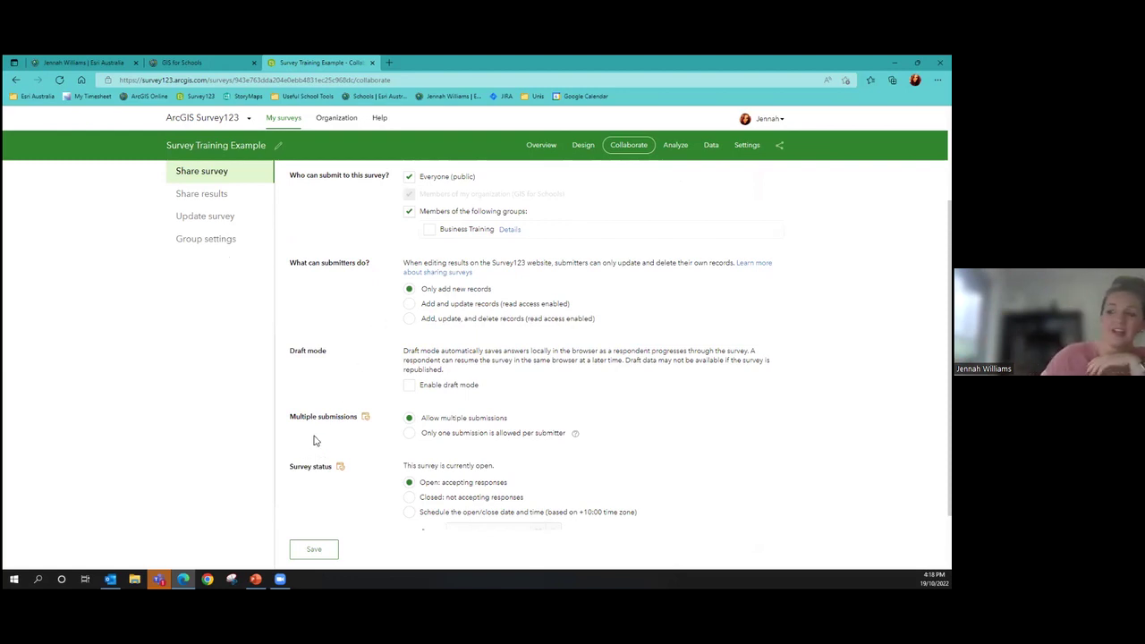
pyautogui.moveTo(298, 417); pyautogui.dragTo(354, 418)
pyautogui.click(347, 434)
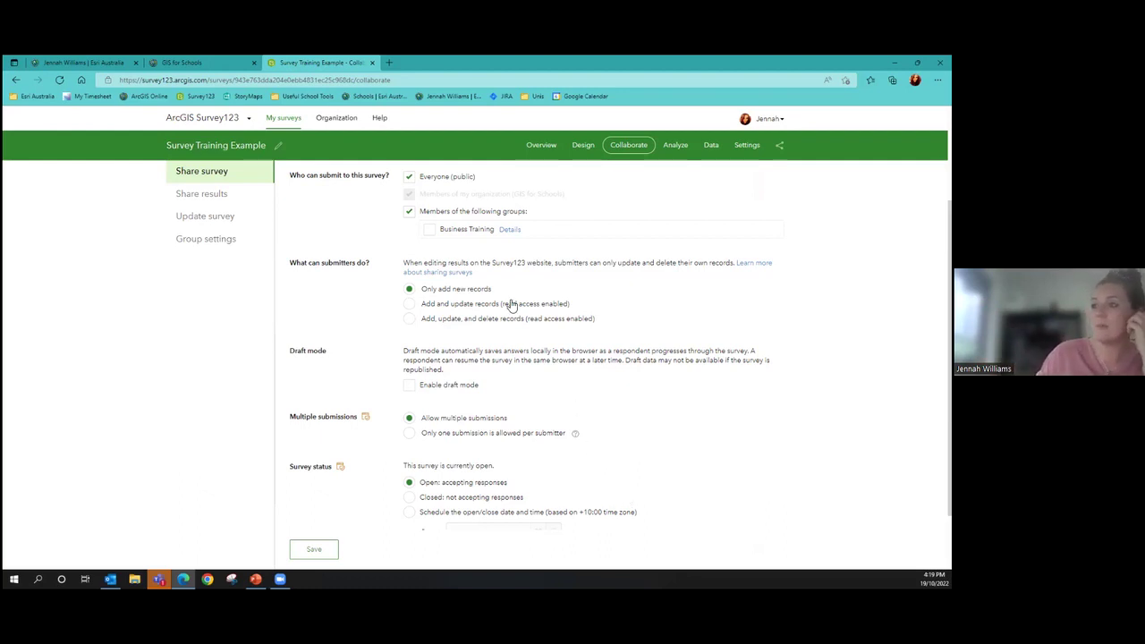
# Under Share results, limit viewers to Only their own submitted records
pyautogui.click(211, 195)
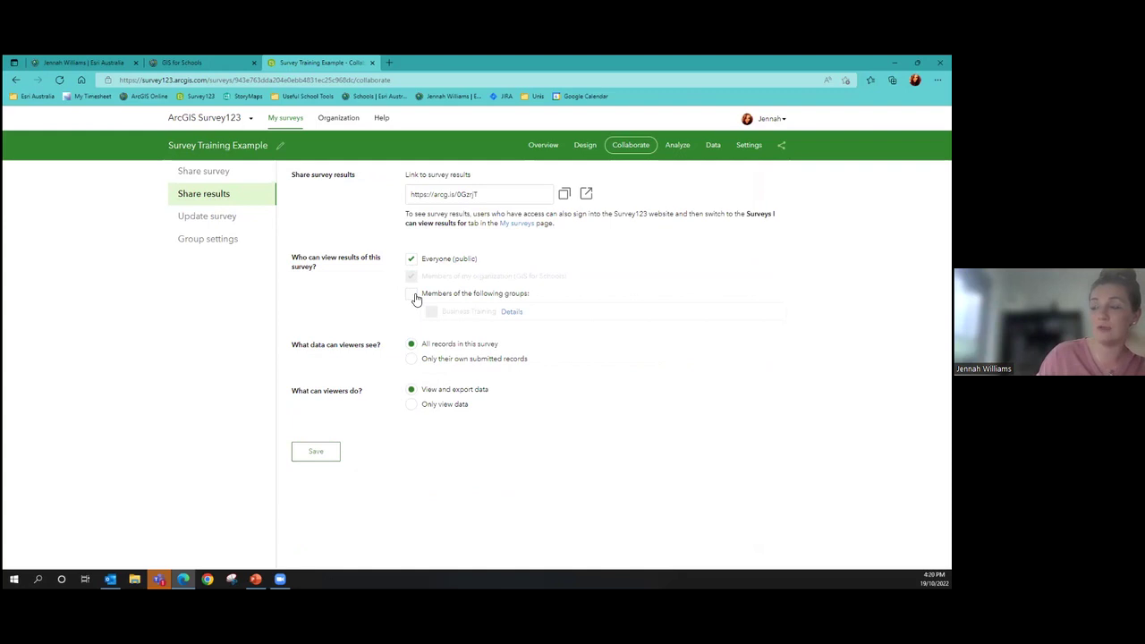
pyautogui.click(411, 360)
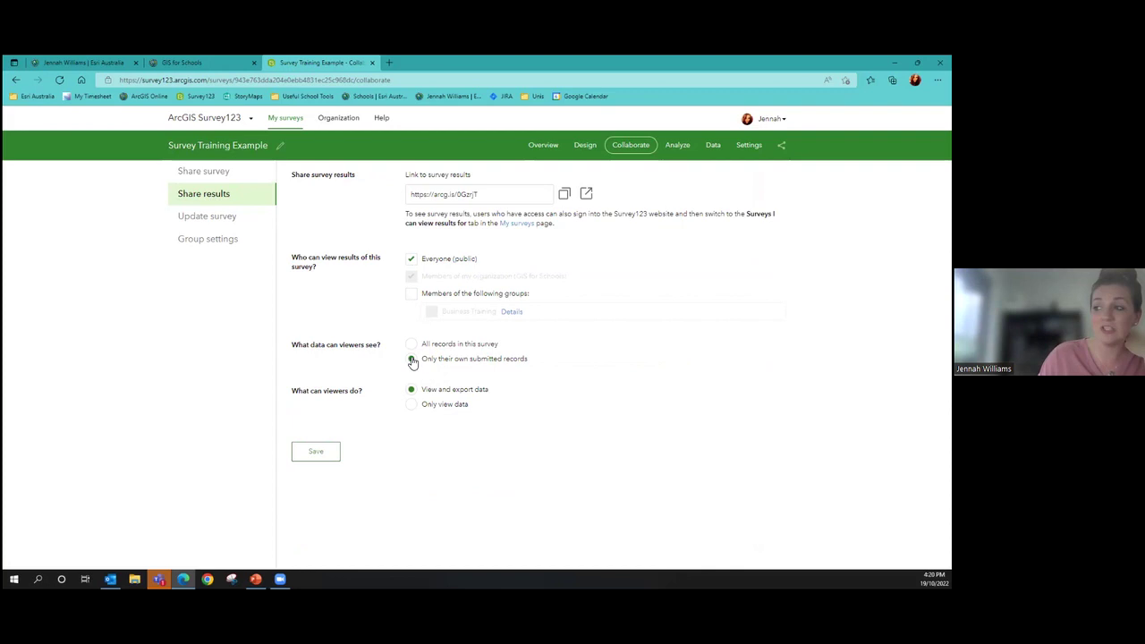
pyautogui.click(412, 345)
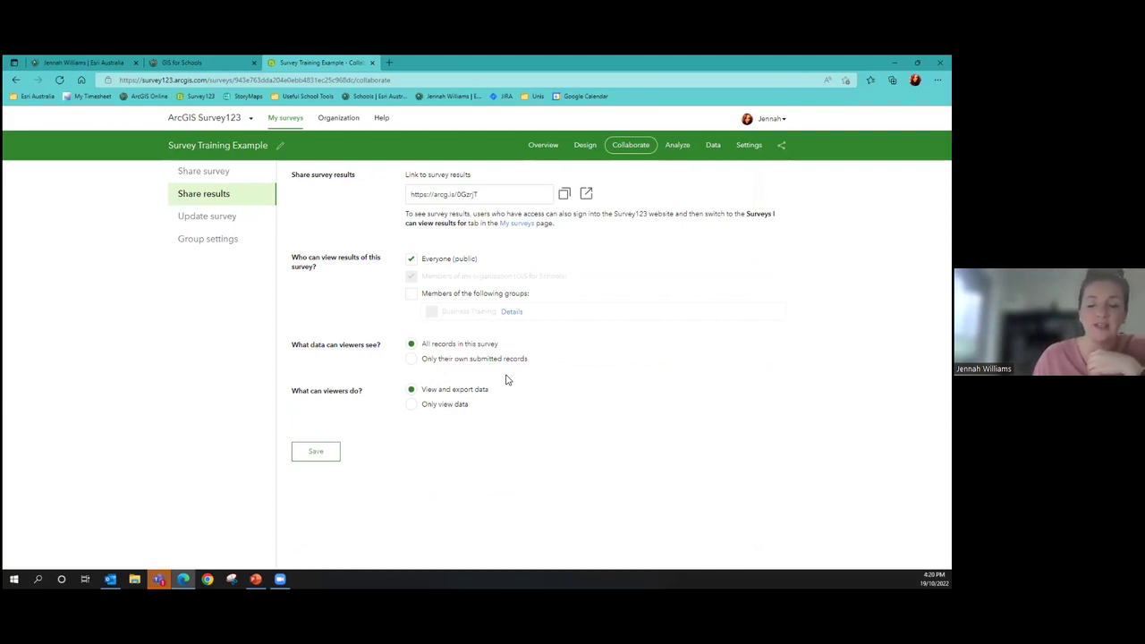
pyautogui.click(462, 366)
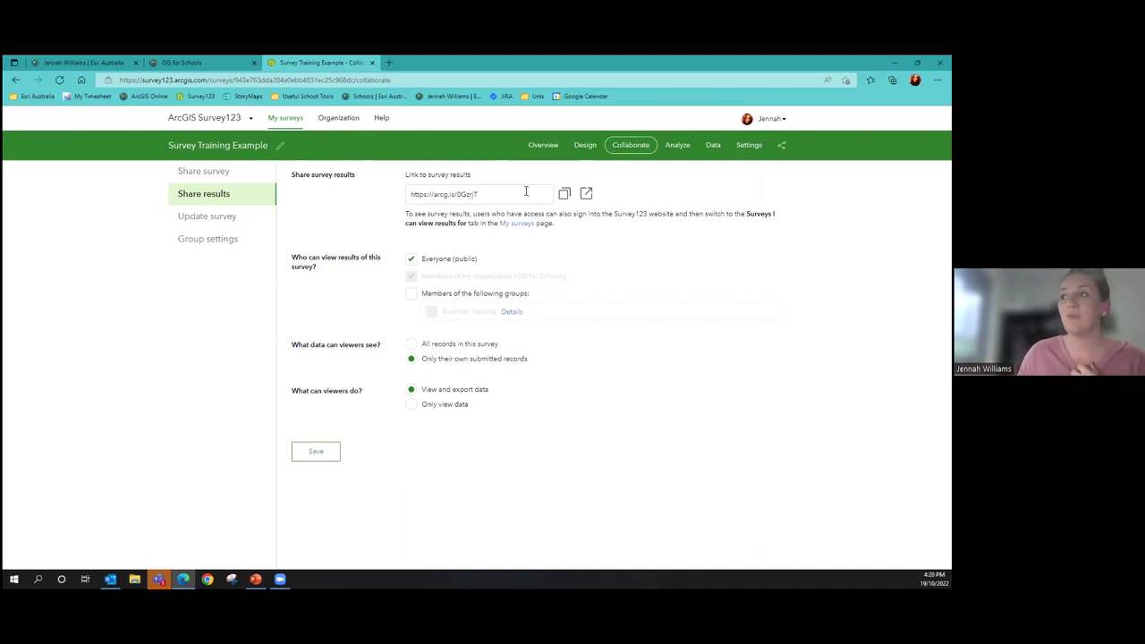
pyautogui.click(391, 64)
# Open the Esri Australia GIS for Schools page and its Learn ArcGIS foundational resource
pyautogui.click(379, 96)
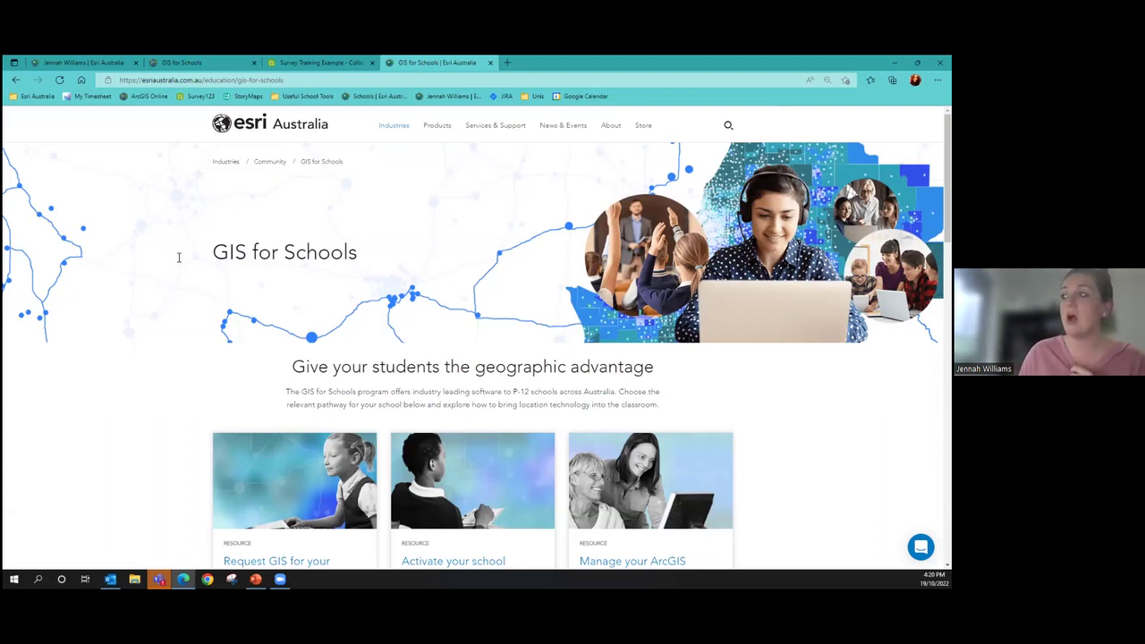
pyautogui.scroll(-5, 125, 221)
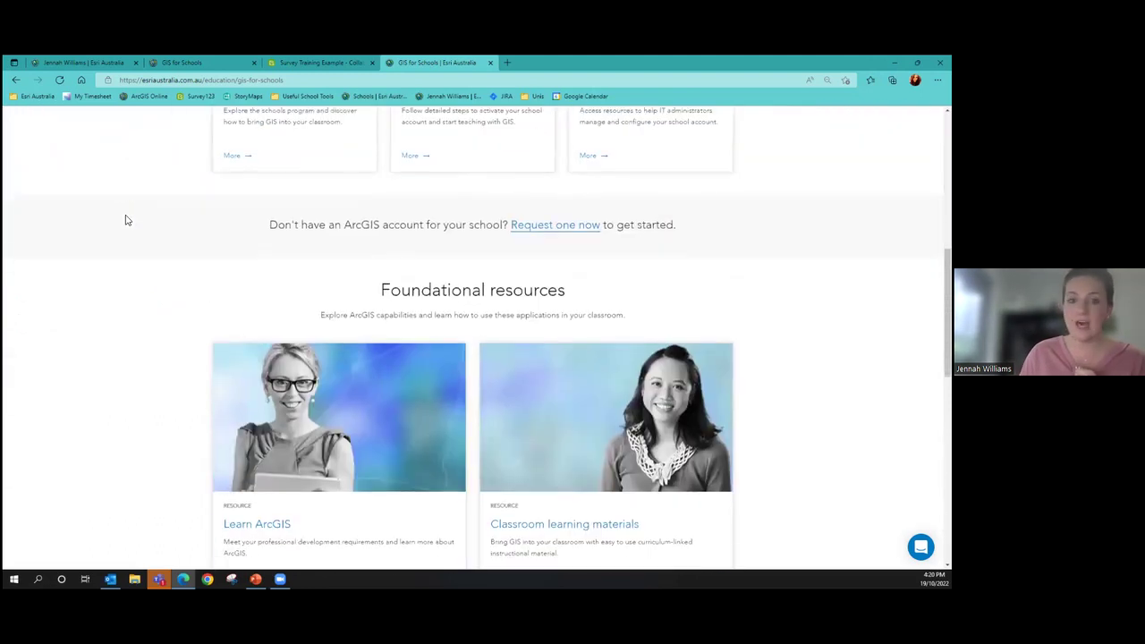
pyautogui.scroll(-1, 125, 221)
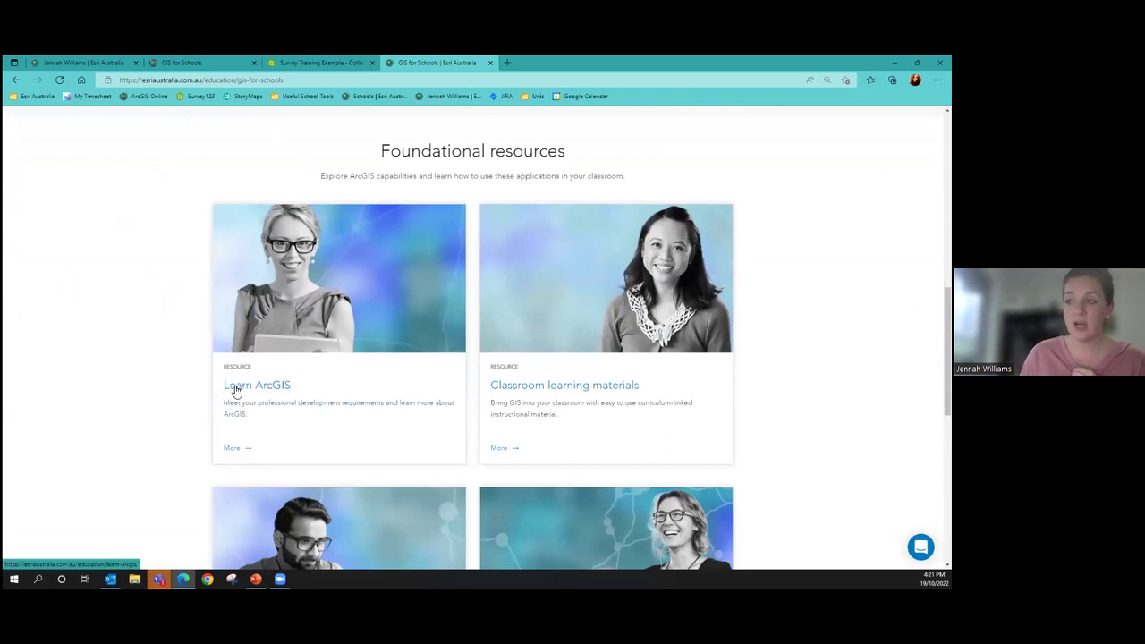
pyautogui.click(315, 385)
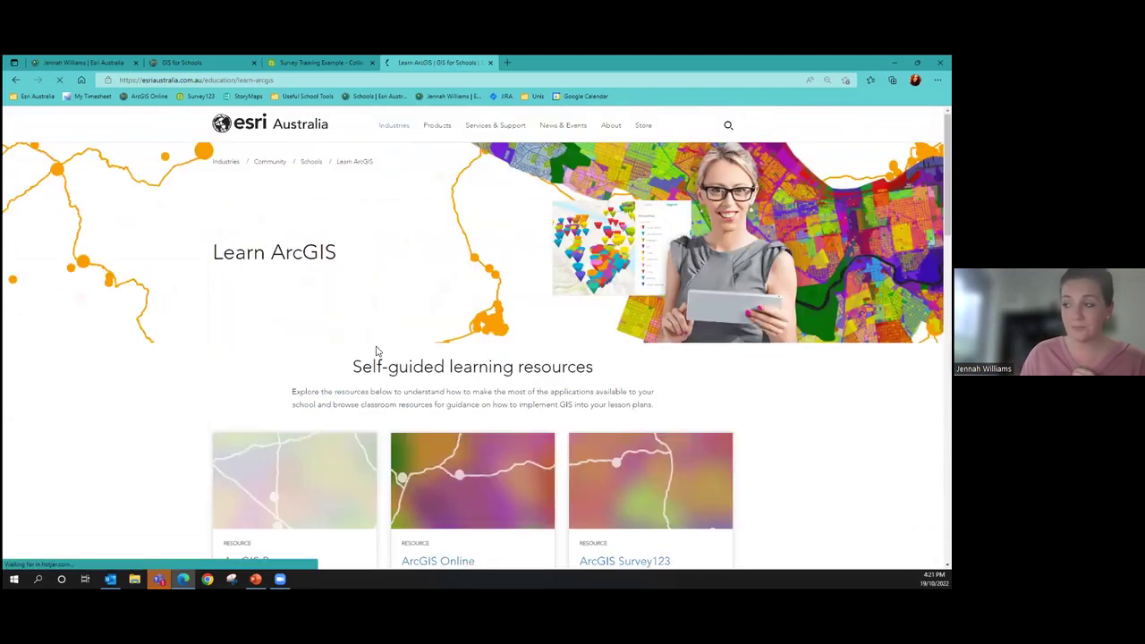
pyautogui.scroll(-3, 685, 335)
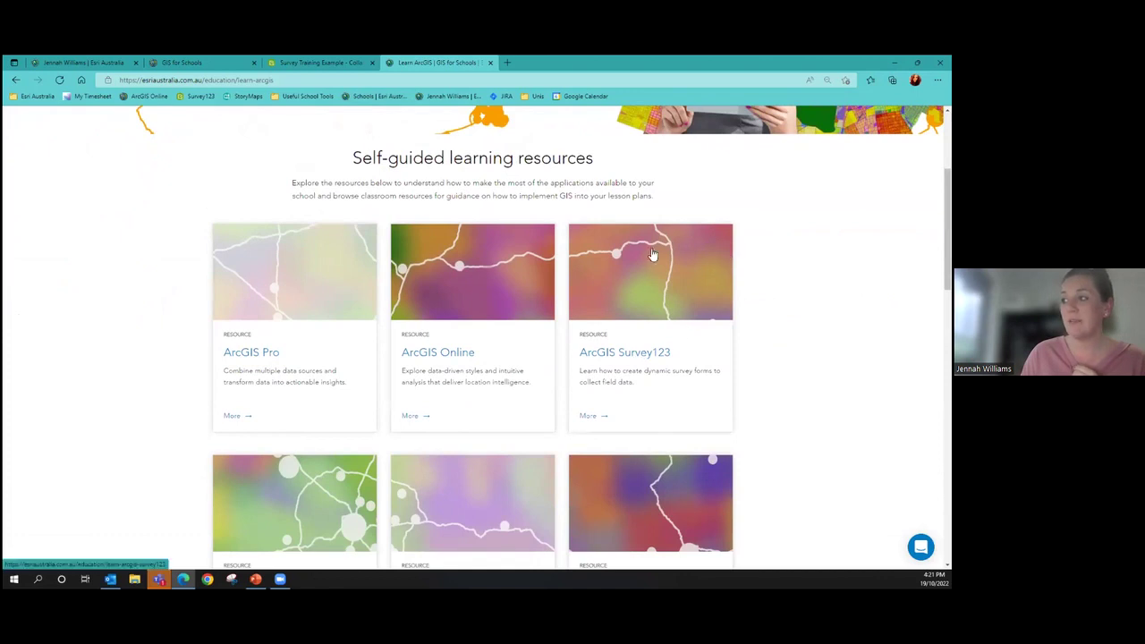
# Open the ArcGIS Survey123 card and browse its videos, tutorials and quiz
pyautogui.click(673, 358)
pyautogui.scroll(-4, 549, 294)
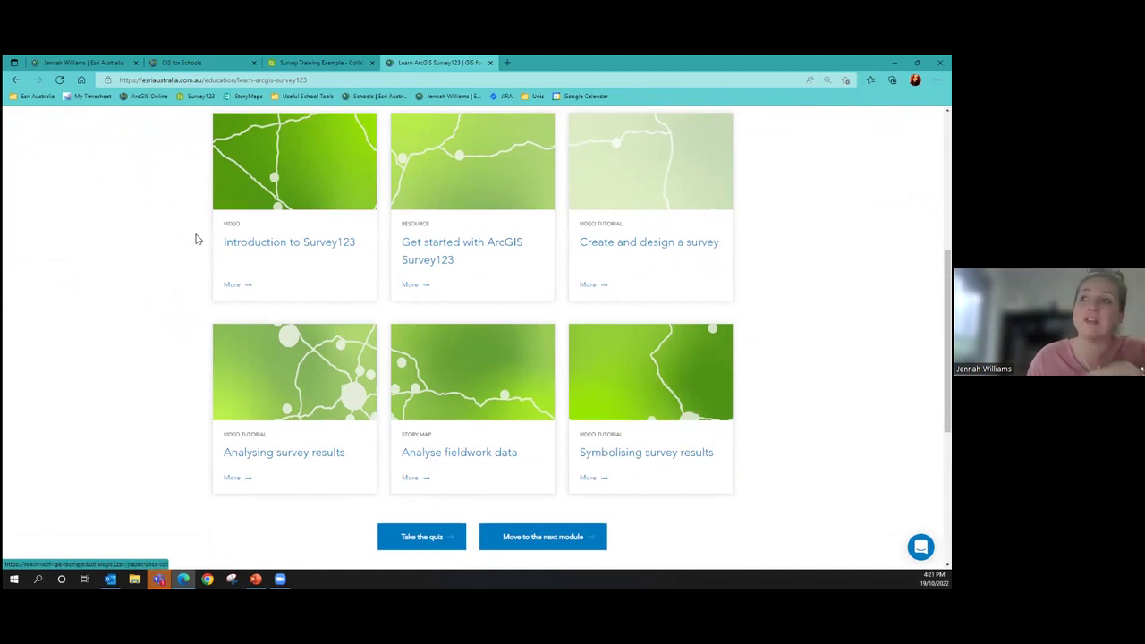
pyautogui.scroll(1, 166, 293)
pyautogui.scroll(2, 214, 258)
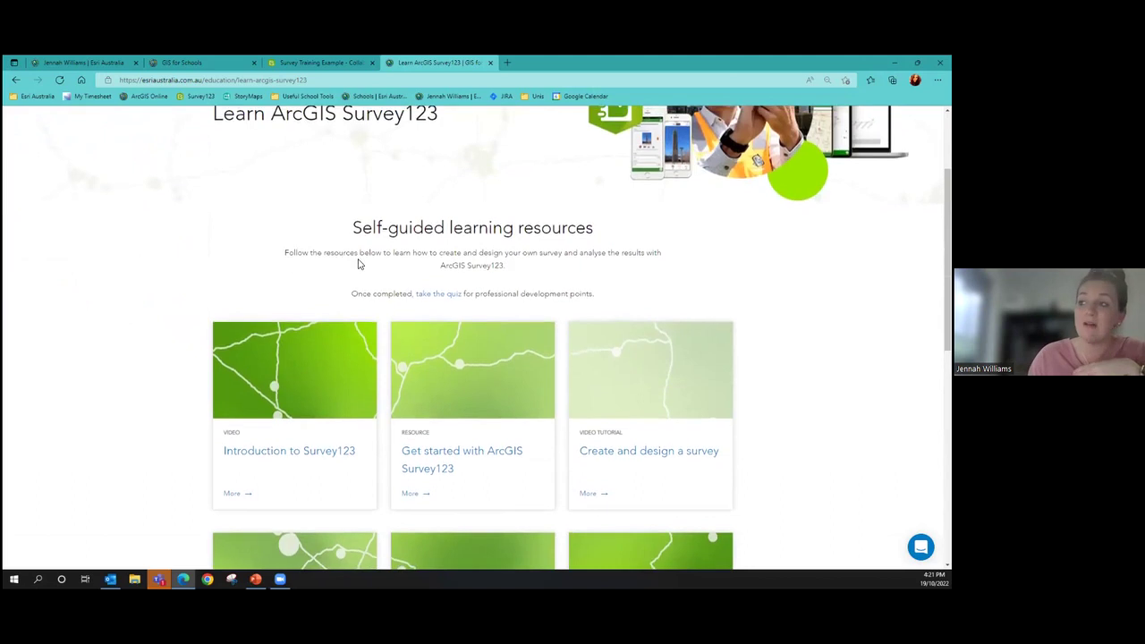
pyautogui.scroll(-3, 391, 271)
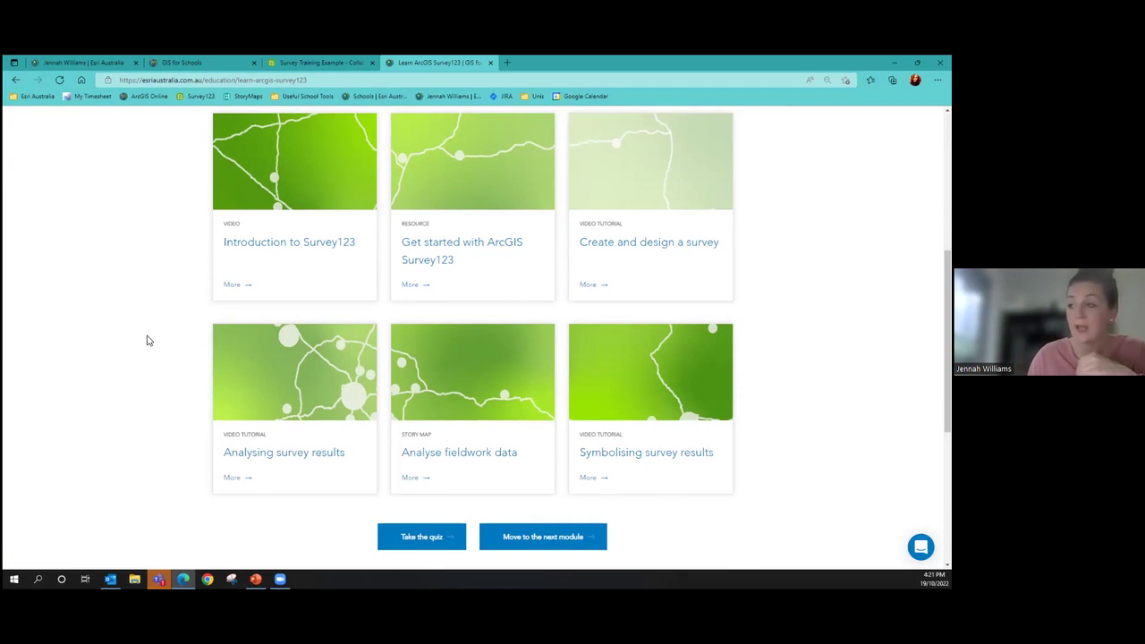
pyautogui.scroll(4, 164, 313)
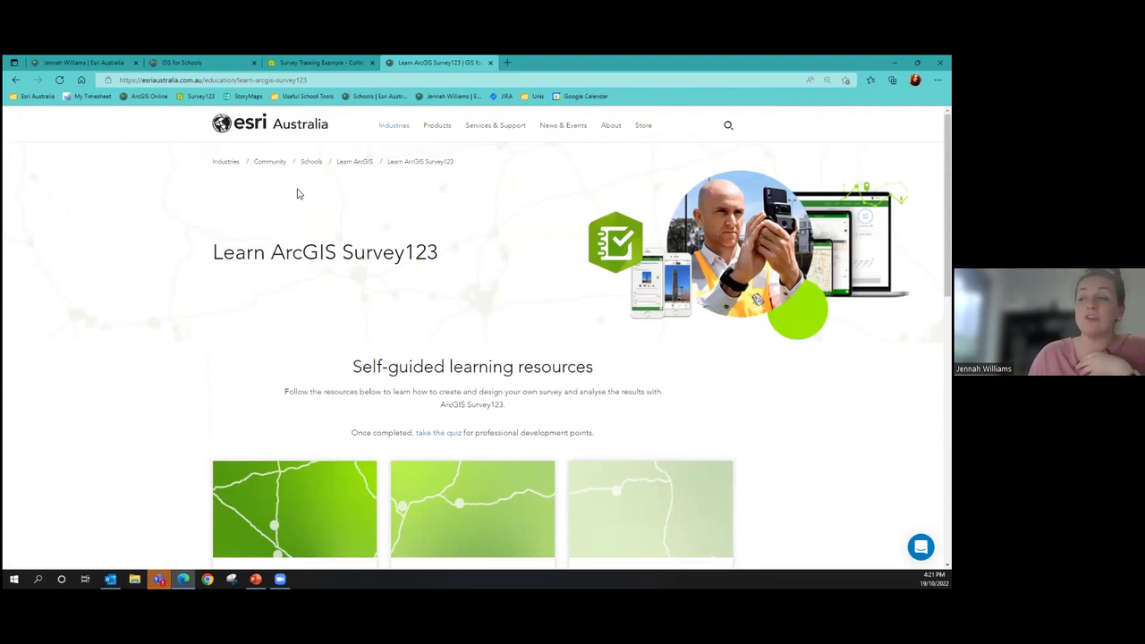
# Go back to the GIS for Schools page, then return to the Survey Training Example settings tab
pyautogui.click(312, 164)
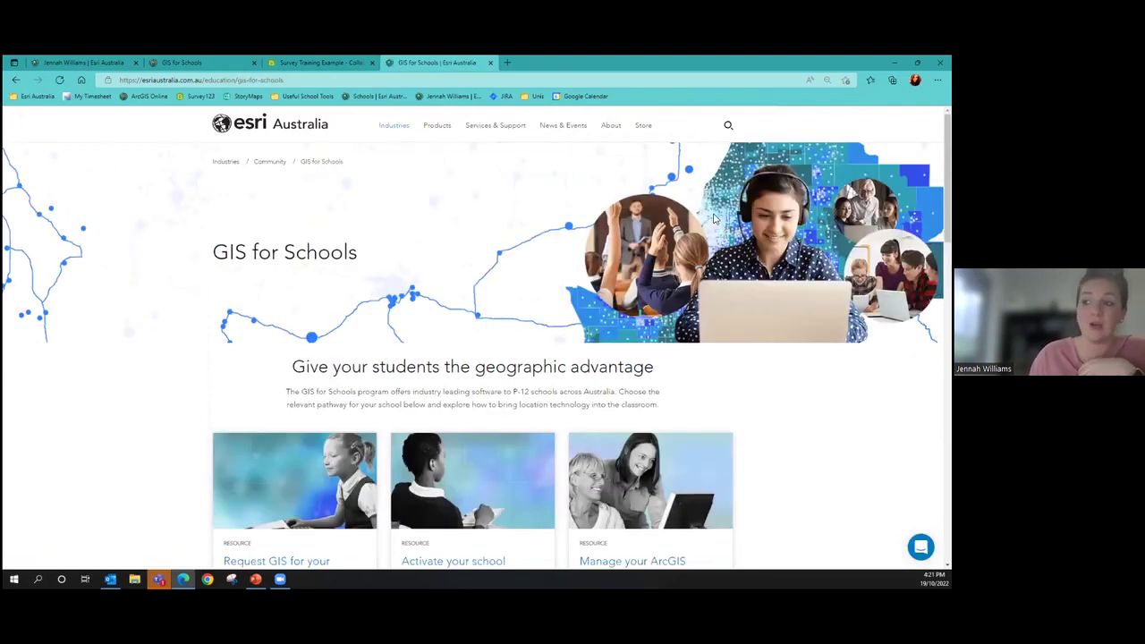
pyautogui.scroll(-3, 345, 296)
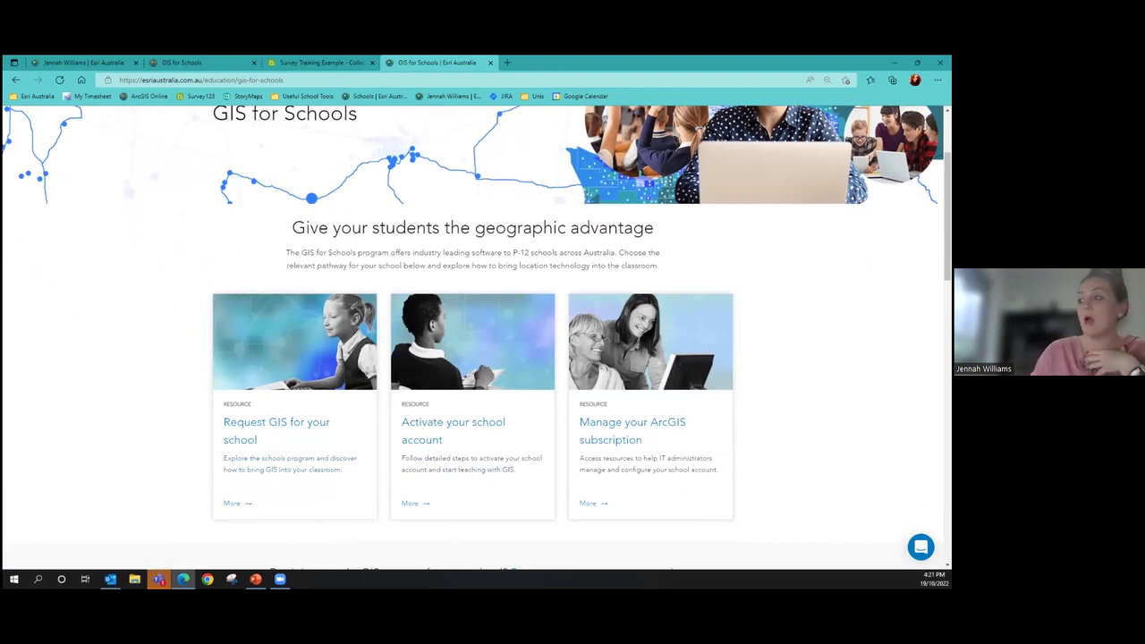
pyautogui.scroll(-2, 593, 282)
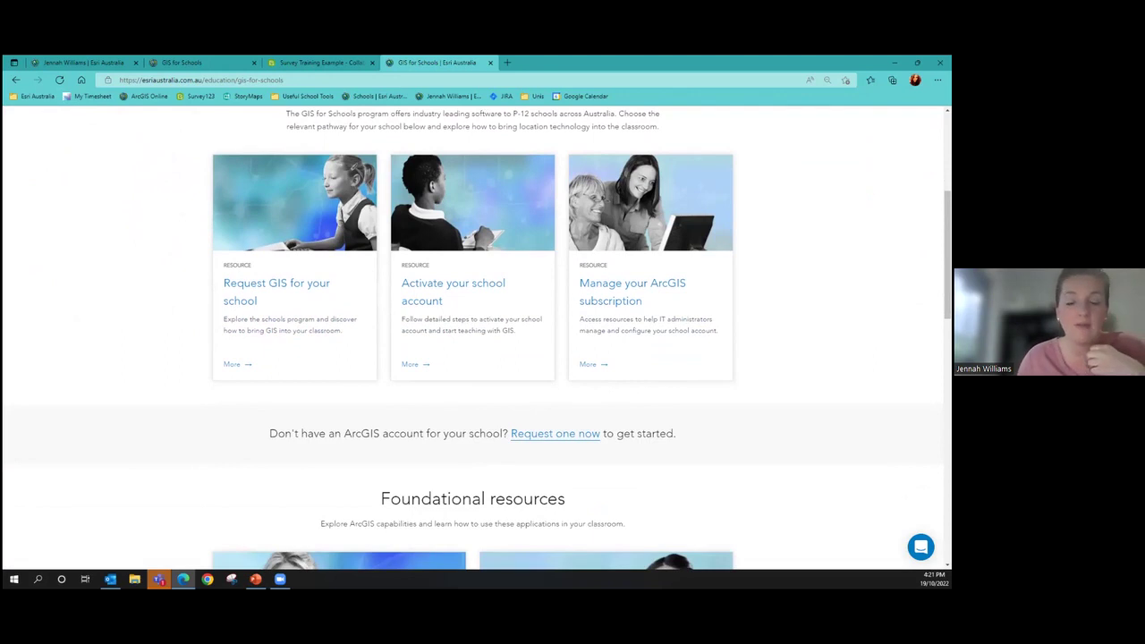
pyautogui.click(320, 62)
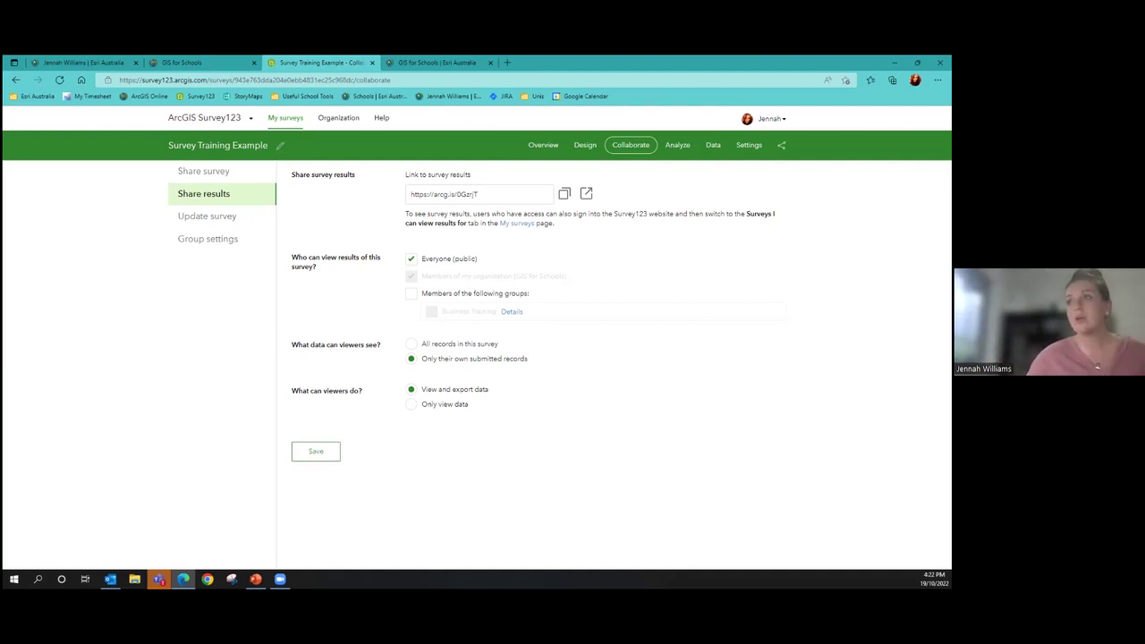
# Show the ArcGIS Online My Groups page listing Business Training and Oceans Followers
pyautogui.click(163, 62)
pyautogui.click(391, 121)
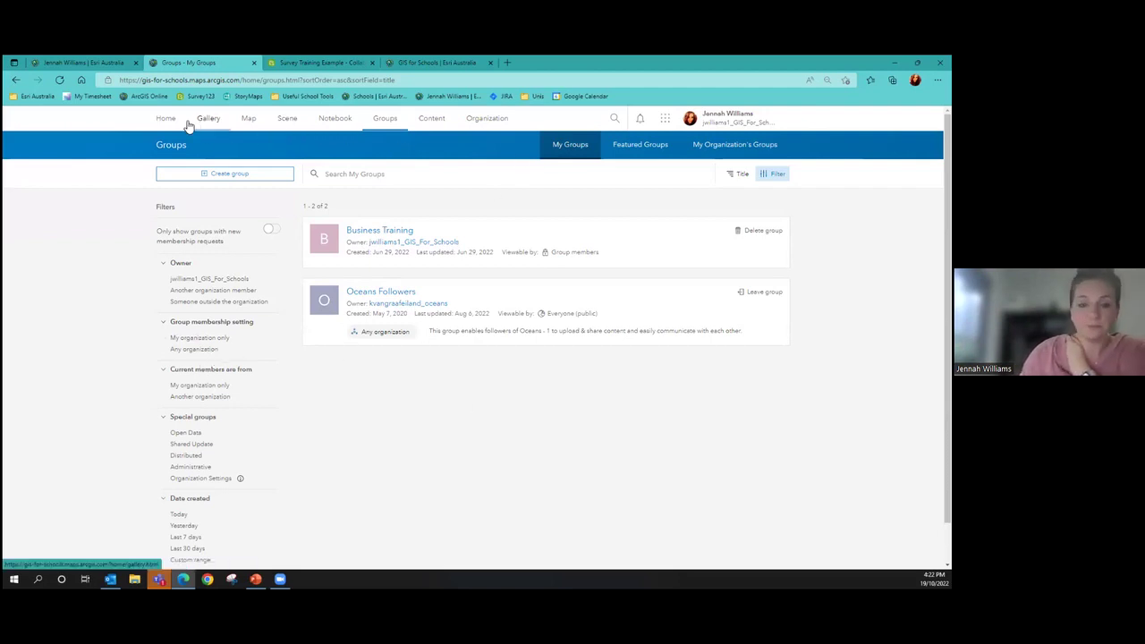
# Switch to the Survey Training Example tab showing its Share results settings
pyautogui.click(323, 59)
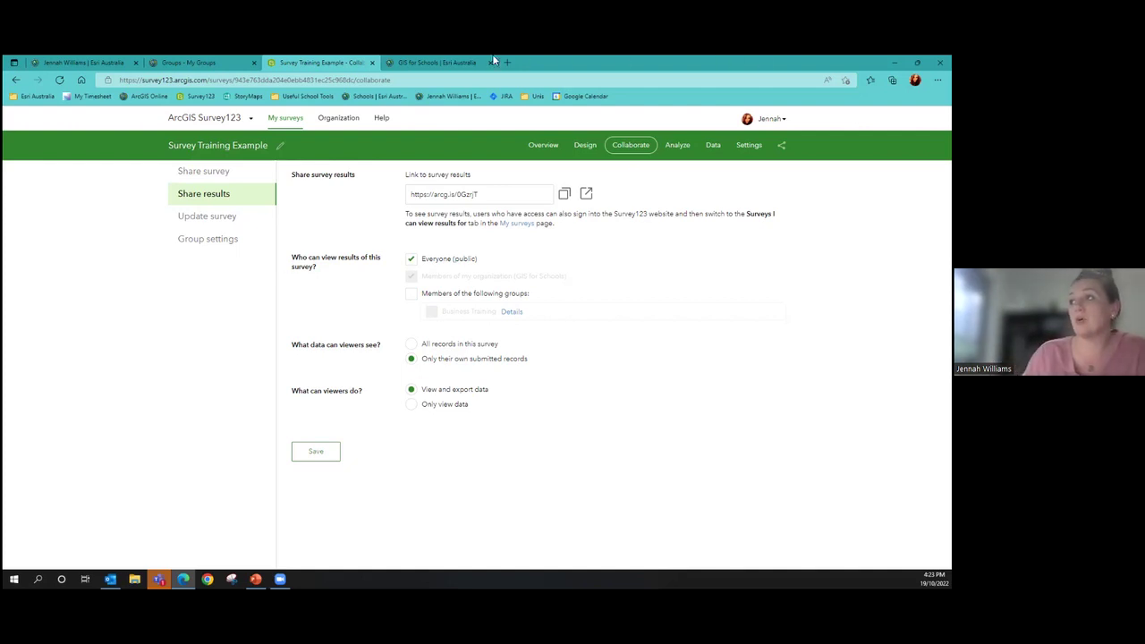
# Open Learn ArcGIS from GIS for Schools and browse cards such as QuickCapture, Field Maps and Dashboards
pyautogui.click(440, 63)
pyautogui.scroll(3, 197, 332)
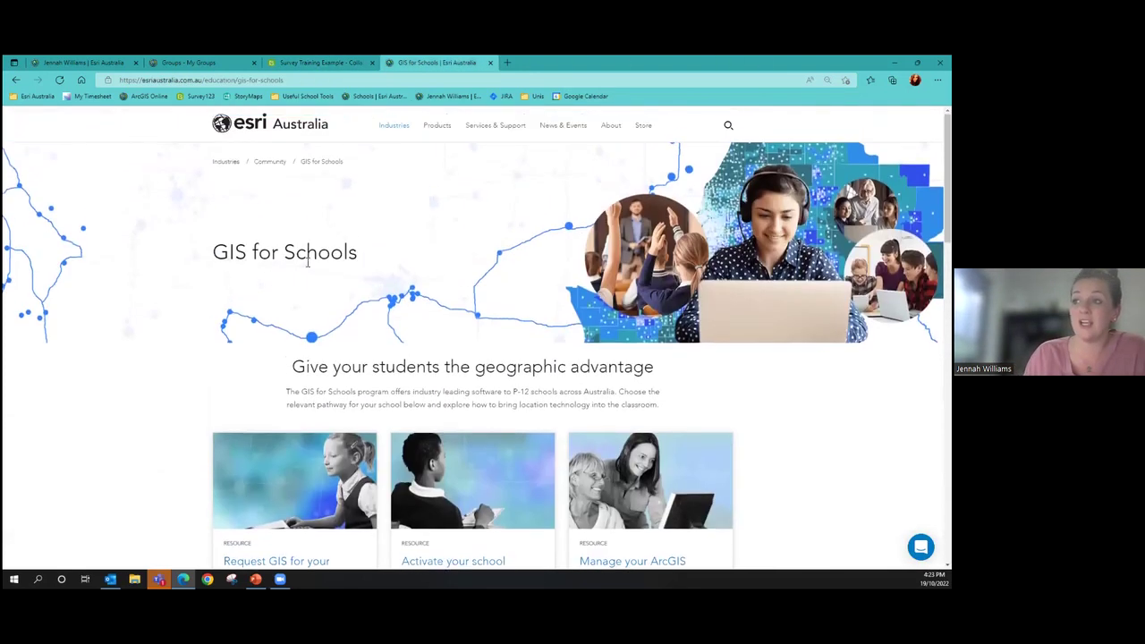
pyautogui.scroll(-5, 313, 403)
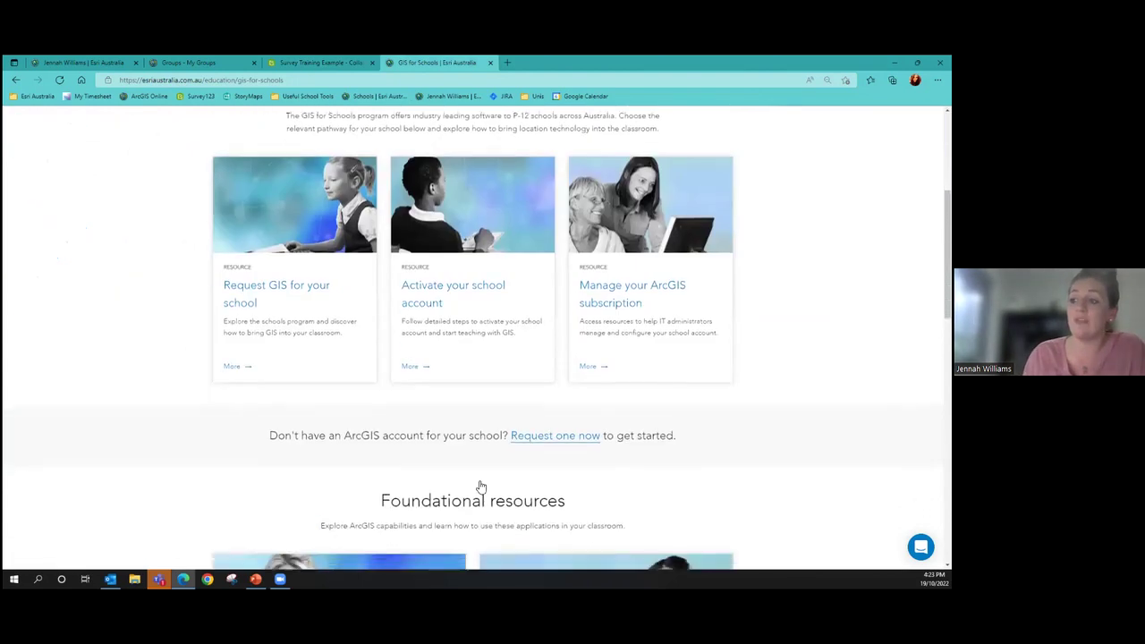
pyautogui.click(461, 487)
pyautogui.scroll(-3, 755, 222)
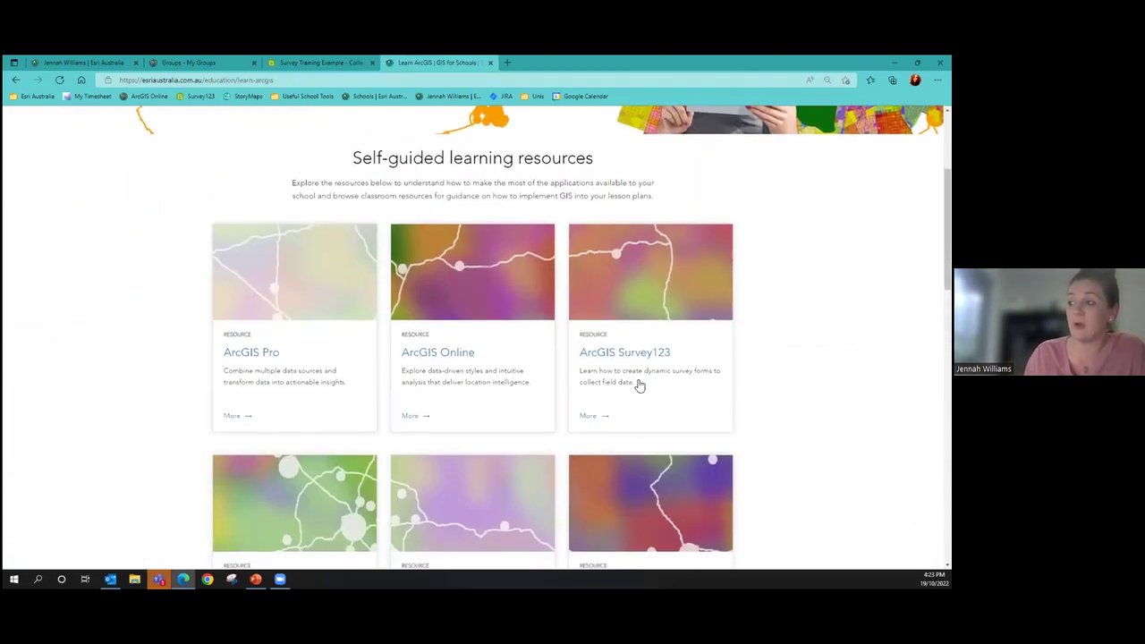
pyautogui.scroll(-1, 379, 252)
pyautogui.scroll(-2, 394, 249)
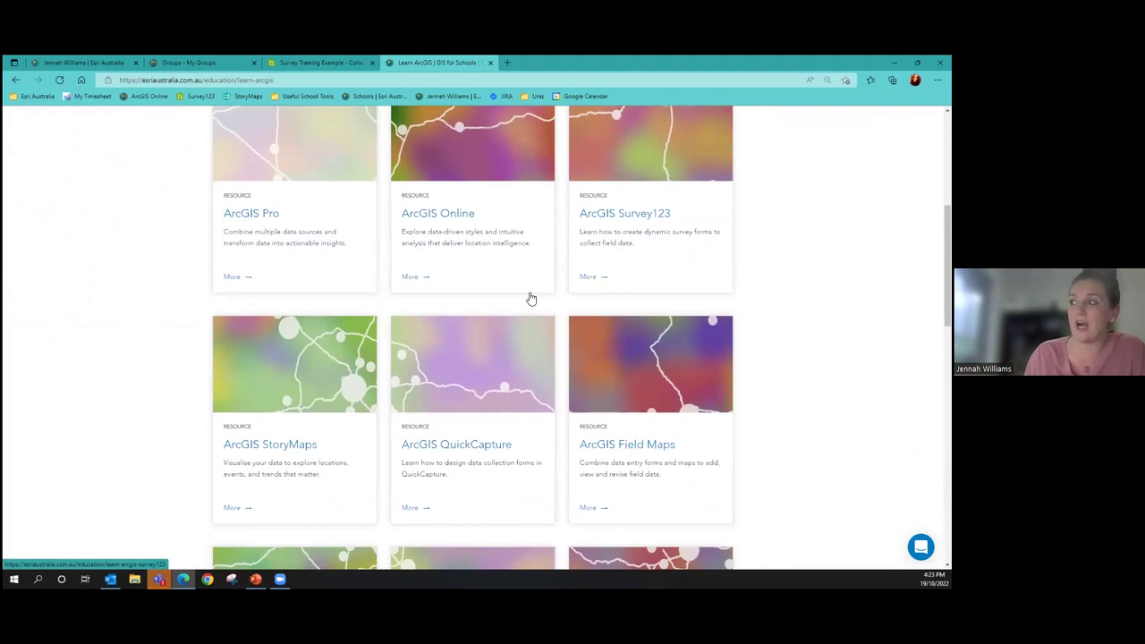
pyautogui.scroll(-1, 716, 419)
pyautogui.scroll(-4, 717, 421)
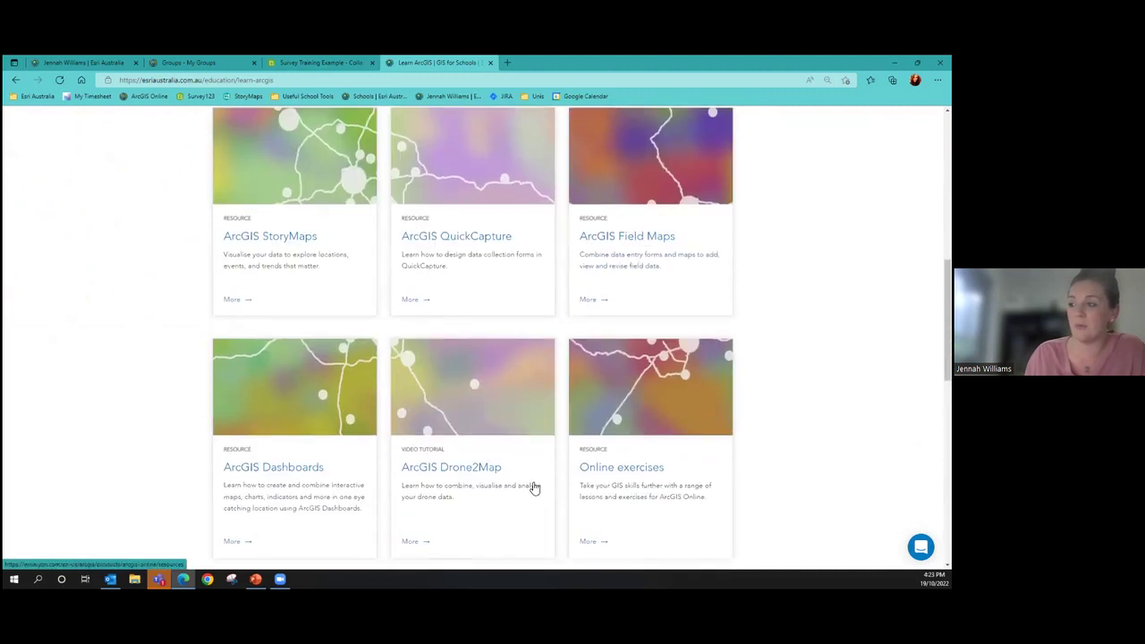
pyautogui.scroll(-1, 429, 449)
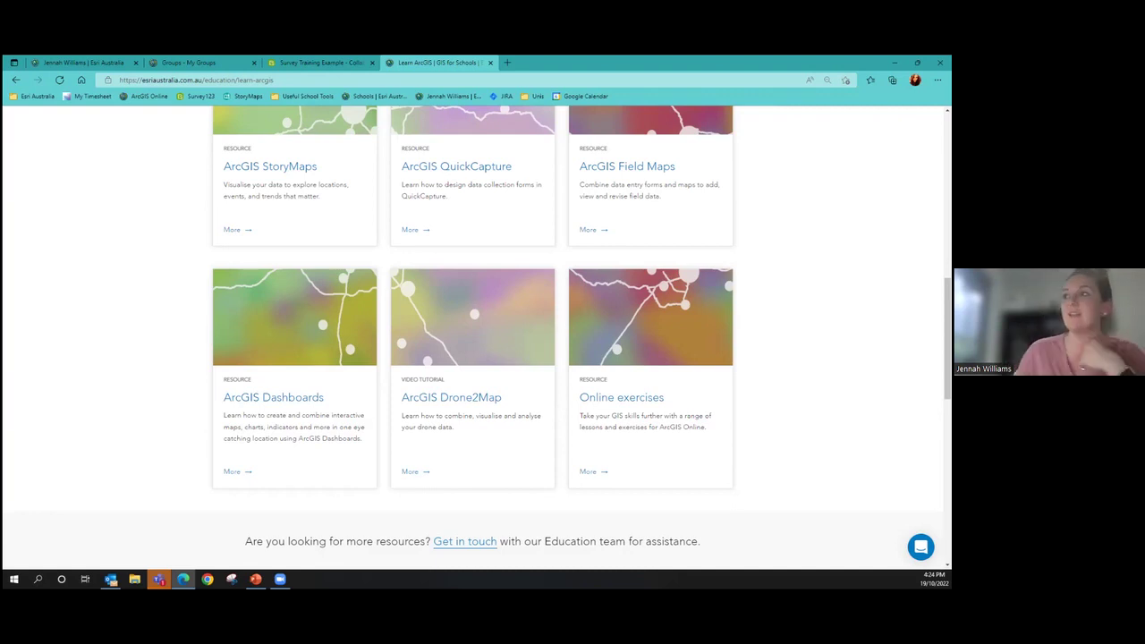
# Launch Survey123 from the ArcGIS Online app launcher to show My Surveys
pyautogui.click(231, 62)
pyautogui.click(665, 118)
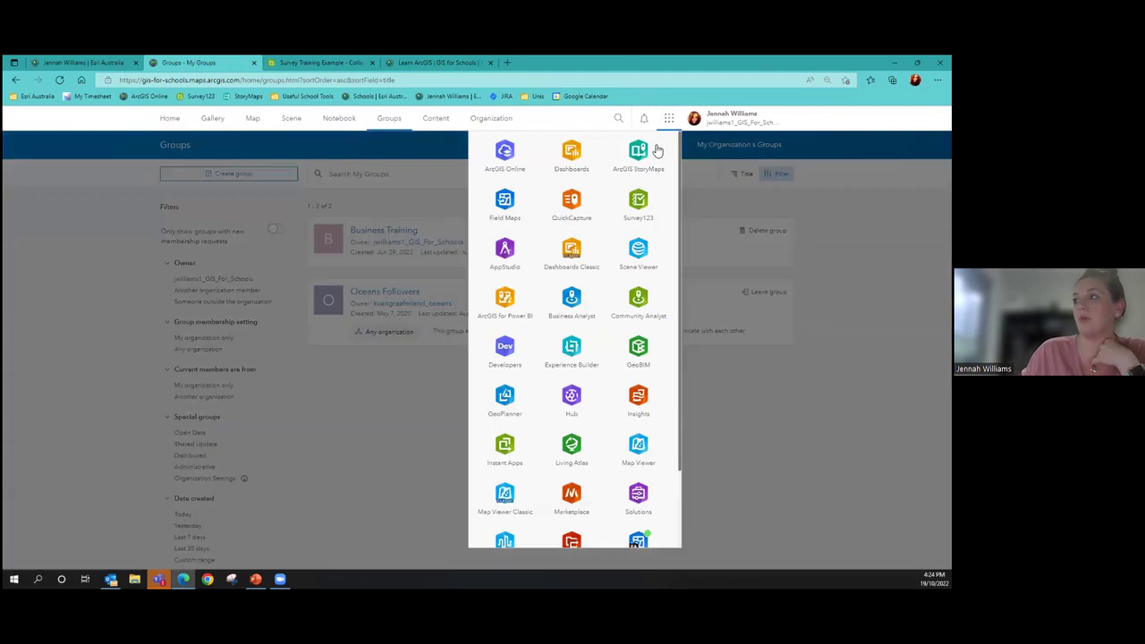
pyautogui.click(638, 204)
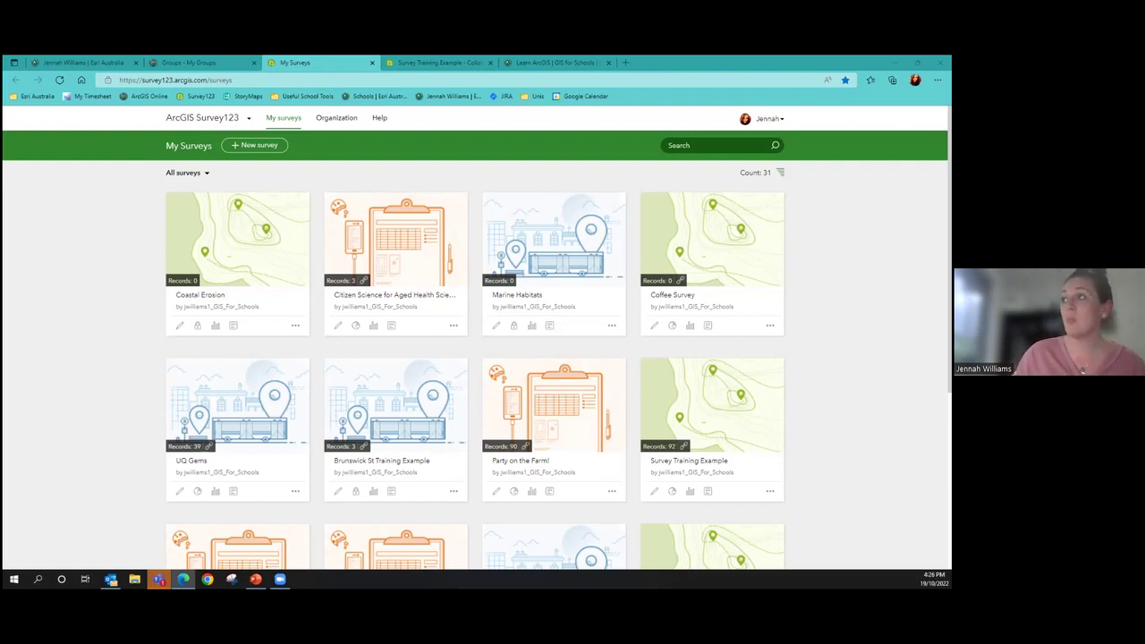
# Open the ArcGIS QuickCapture card on Learn ArcGIS, showing modules like QuickCapture basics and Get started
pyautogui.click(554, 62)
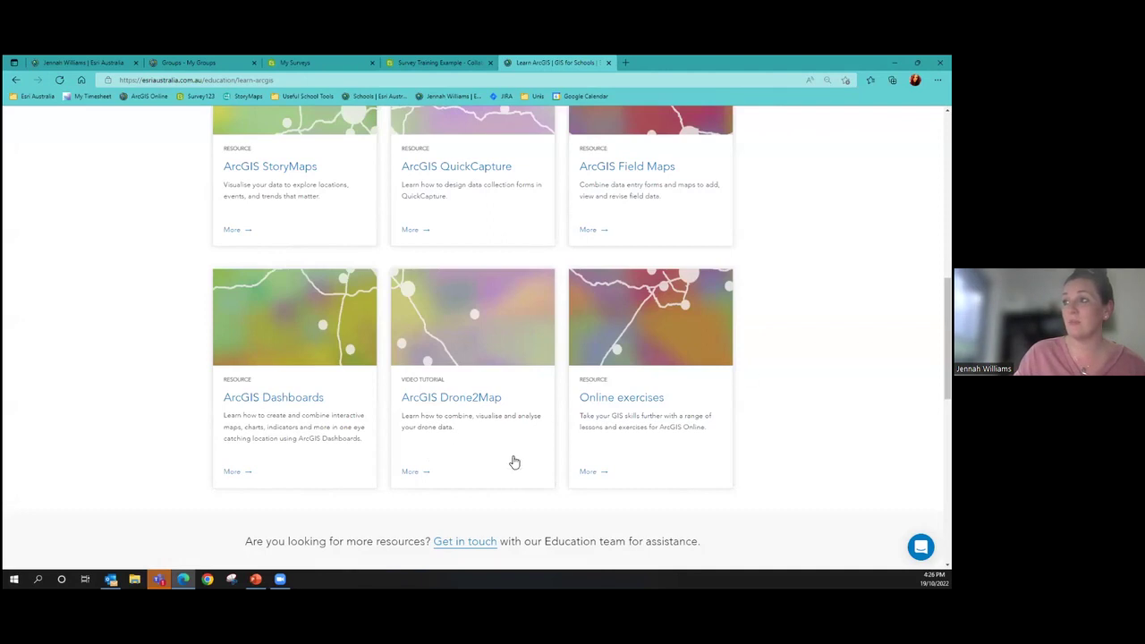
pyautogui.scroll(1, 483, 340)
pyautogui.click(456, 212)
pyautogui.scroll(-3, 82, 337)
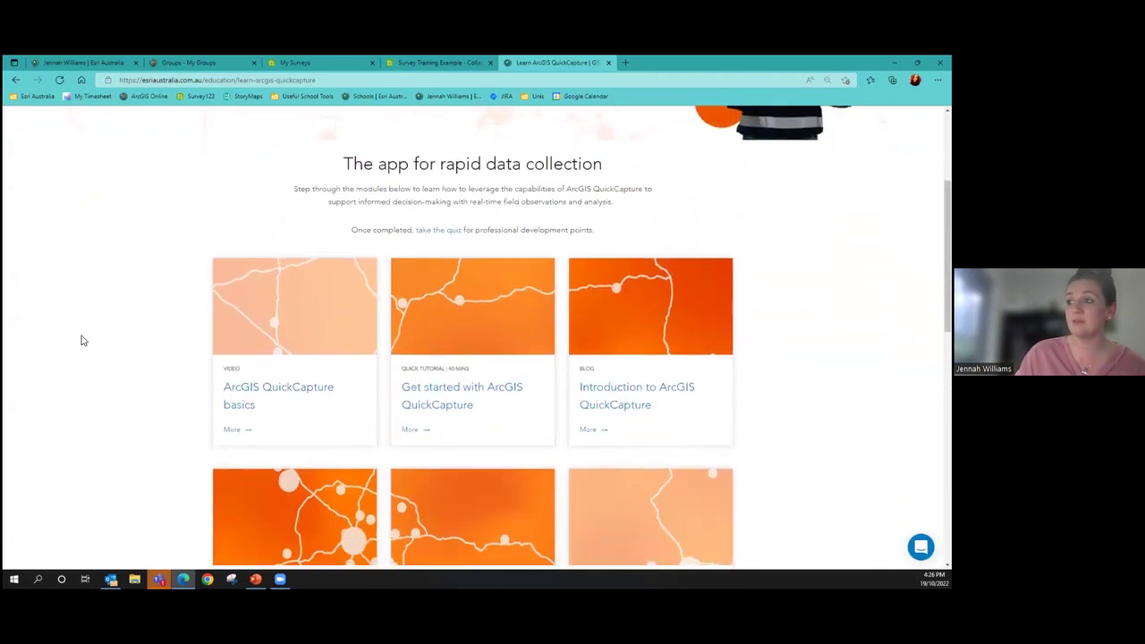